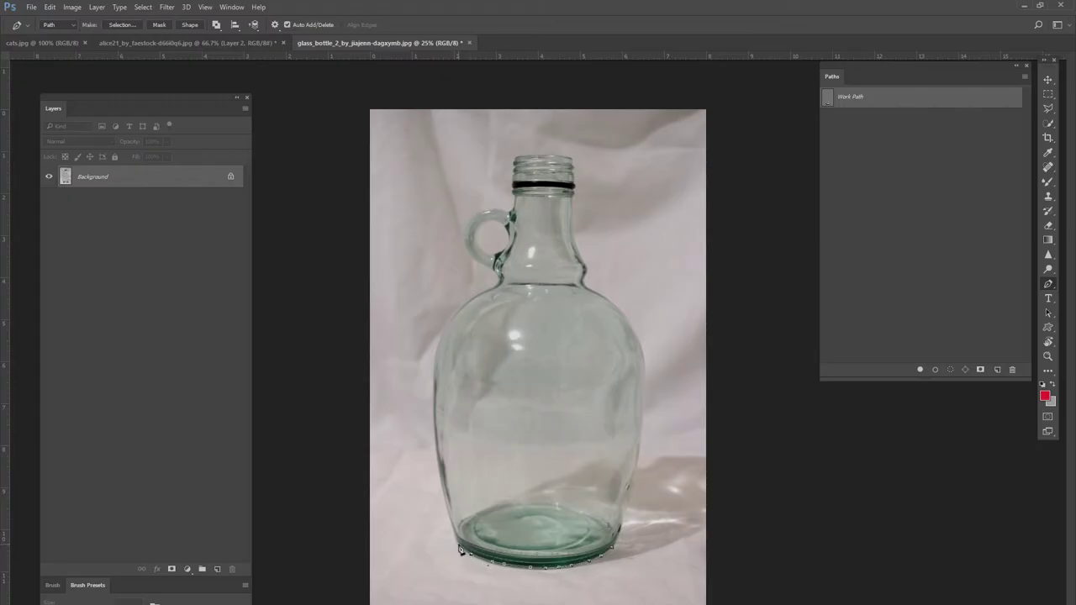
Step: Finish the base path, add an empty layer, and unlock the background photo as Layer 0
{"action": "left_click_drag", "start_coordinate": [460, 550], "coordinate": [364, 529]}
{"action": "left_click", "coordinate": [626, 547]}
{"action": "left_click", "coordinate": [218, 569]}
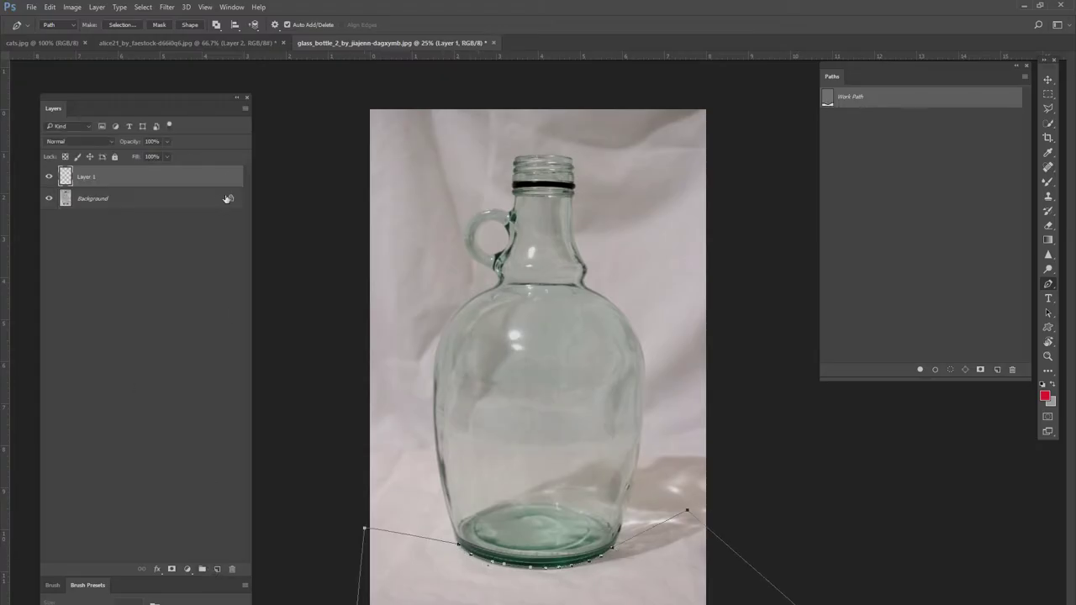
{"action": "left_click", "coordinate": [231, 198]}
{"action": "double_click", "coordinate": [244, 202]}
{"action": "key", "text": "Escape"}
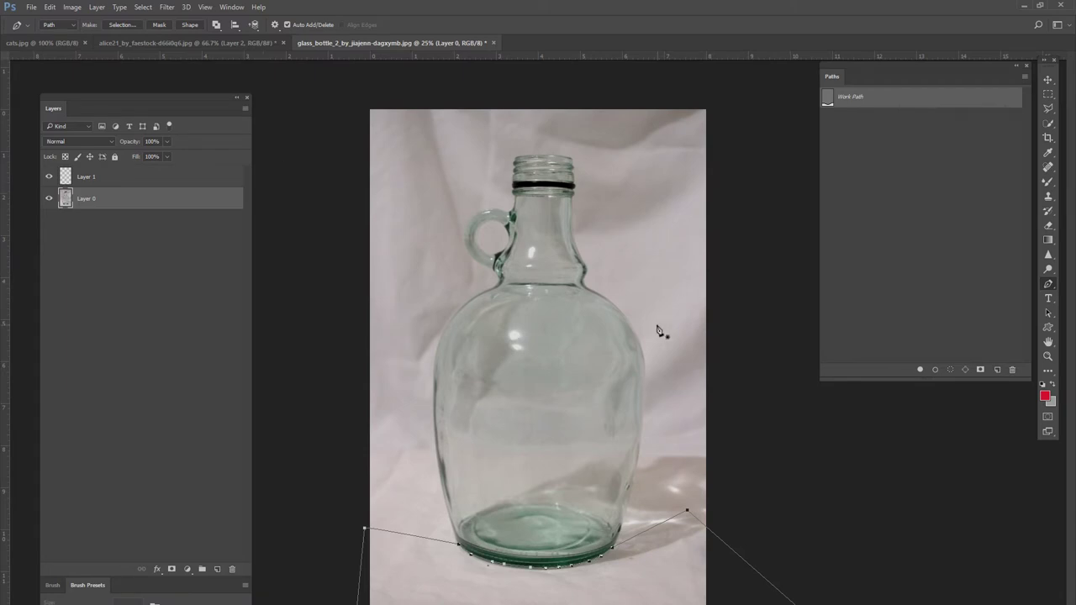
Step: Delete the backdrop inside the path selection, then zoom in on the bottle's base
{"action": "left_click", "coordinate": [950, 370]}
{"action": "key", "text": "Delete"}
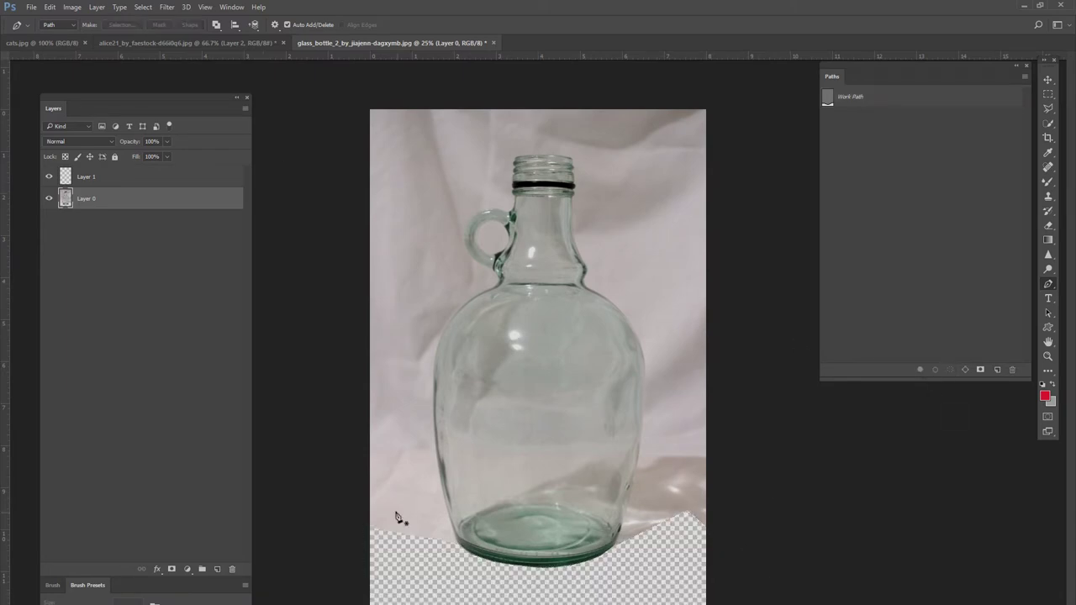
{"action": "left_click", "coordinate": [1048, 355]}
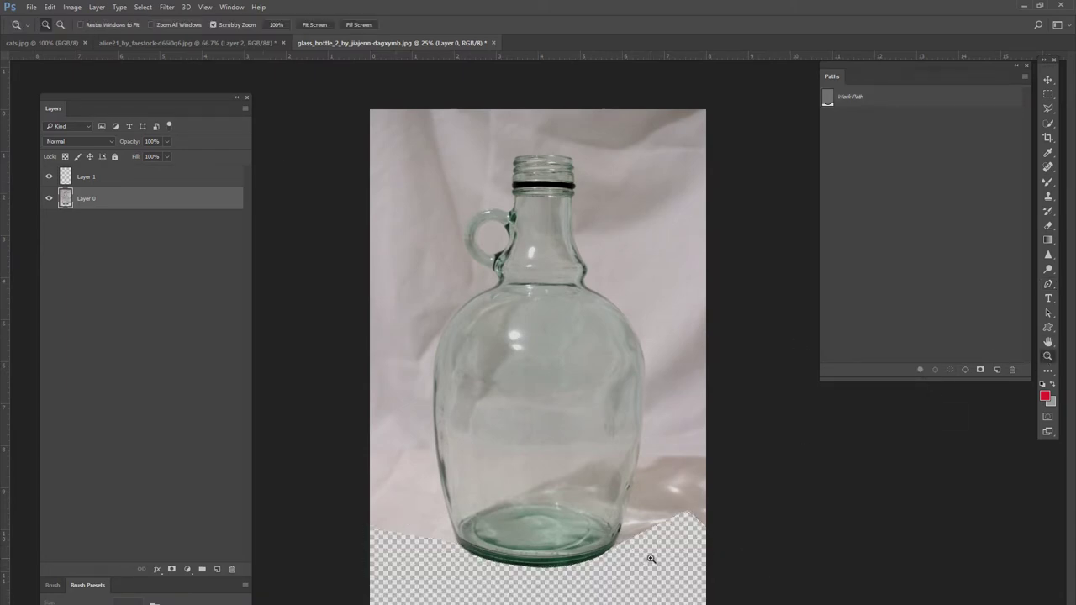
{"action": "left_click", "coordinate": [636, 554]}
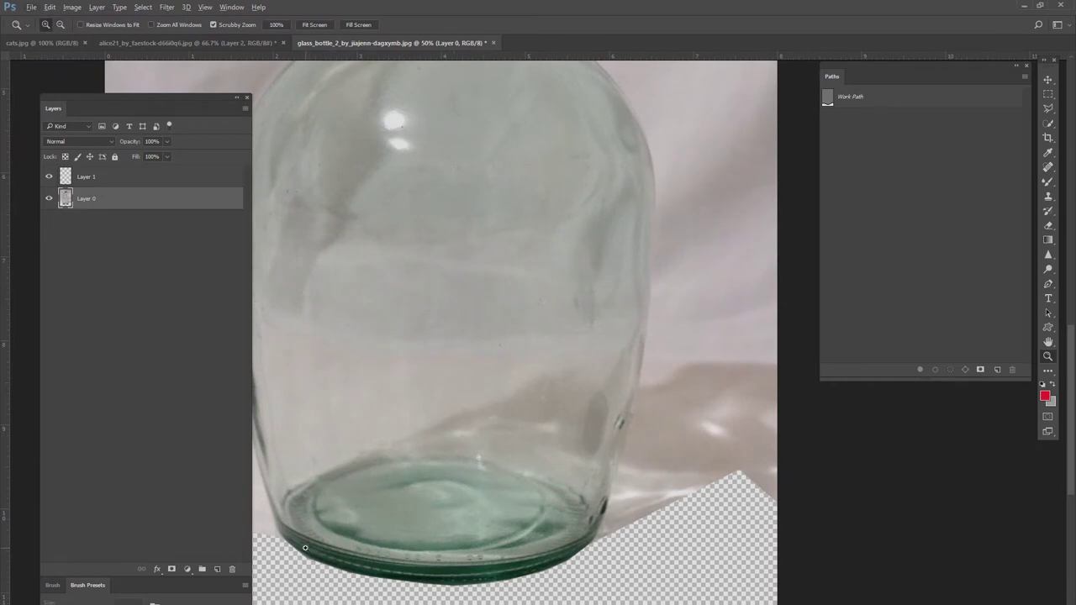
{"action": "left_click_drag", "start_coordinate": [313, 548], "coordinate": [393, 558]}
Step: Trace a closed Pen path along and below the bottle's bottom edge
{"action": "key", "text": "p"}
{"action": "left_click", "coordinate": [649, 560]}
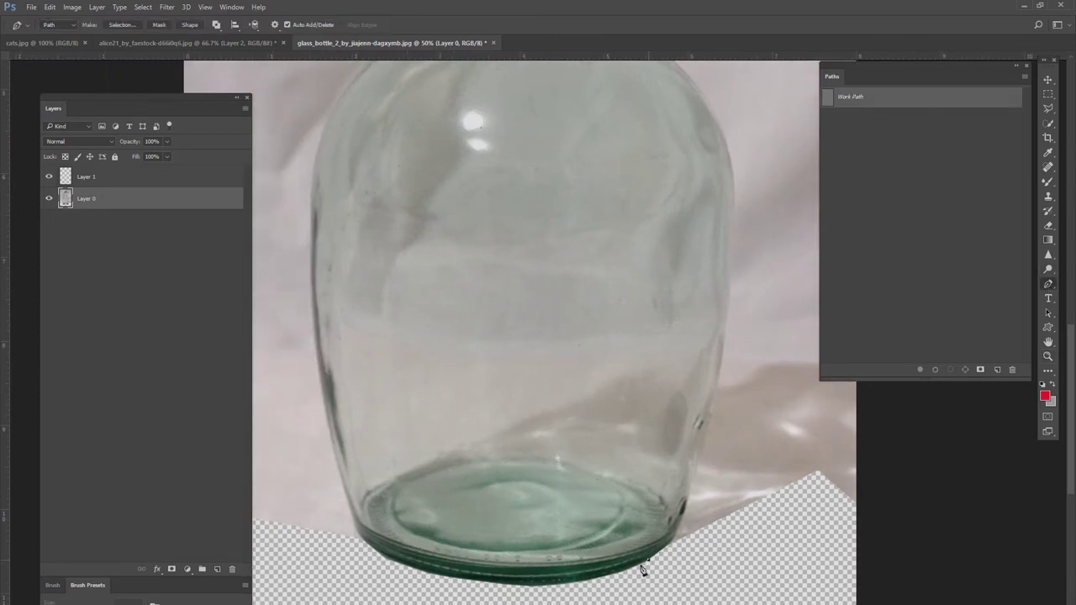
{"action": "left_click", "coordinate": [573, 584]}
{"action": "left_click", "coordinate": [547, 586]}
{"action": "left_click", "coordinate": [508, 585]}
{"action": "left_click", "coordinate": [468, 581]}
{"action": "left_click", "coordinate": [420, 571]}
{"action": "left_click", "coordinate": [356, 576]}
{"action": "left_click", "coordinate": [649, 561]}
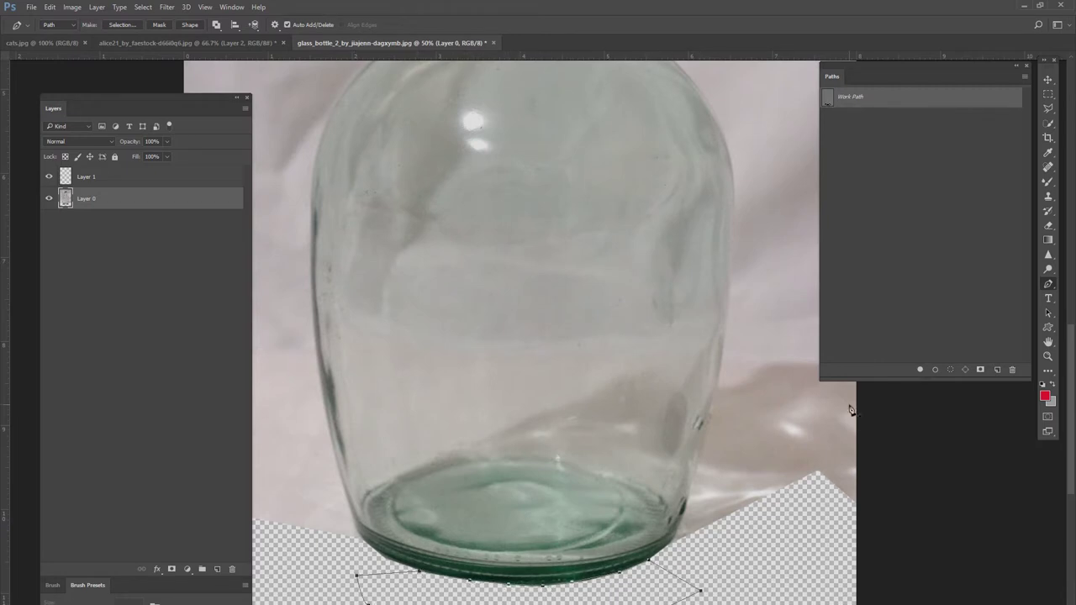
Step: Load the path as a selection, clear the backdrop under the base, and deselect
{"action": "left_click", "coordinate": [951, 370]}
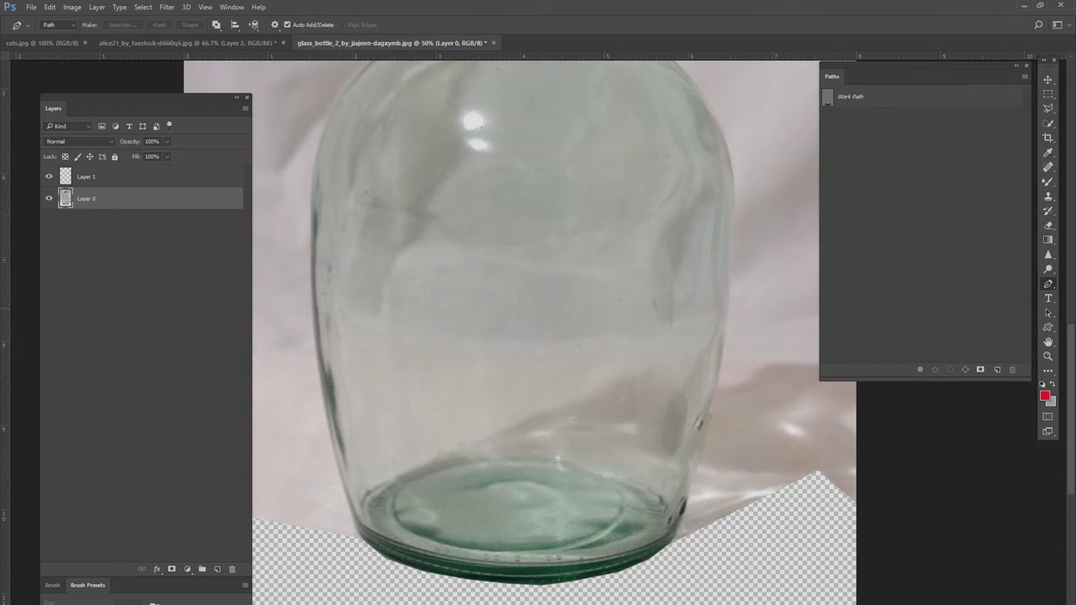
{"action": "key", "text": "ctrl+d"}
{"action": "key", "text": "e"}
{"action": "key", "text": "p"}
{"action": "scroll", "coordinate": [658, 491], "scroll_direction": "down", "scroll_amount": 2}
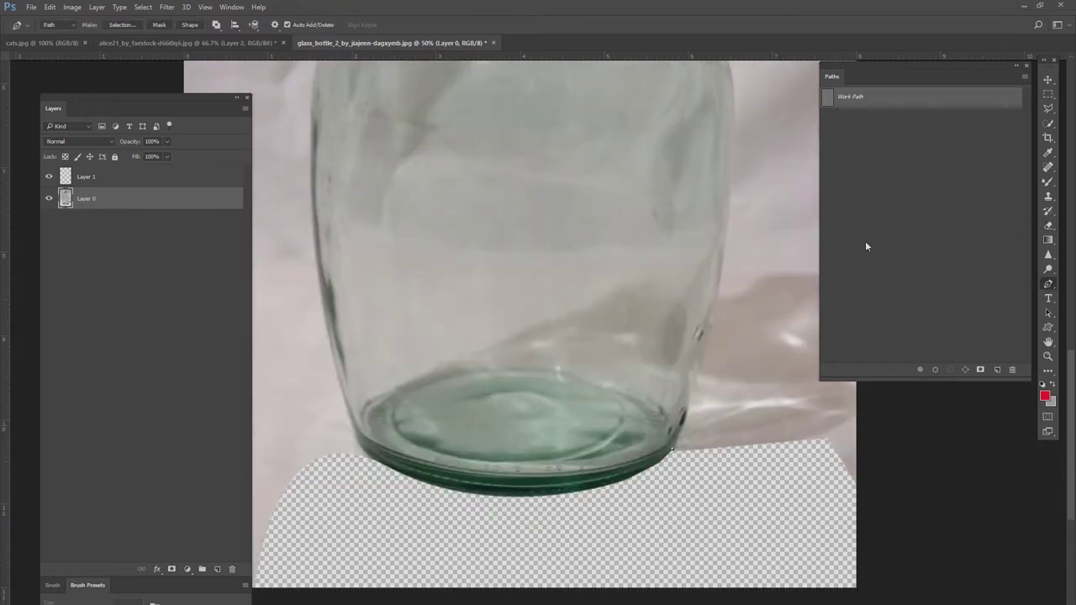
Step: Erase the backdrop right of the bottle's lower body using a Pen-traced selection
{"action": "left_click", "coordinate": [681, 427]}
{"action": "left_click", "coordinate": [699, 379]}
{"action": "left_click", "coordinate": [723, 259]}
{"action": "left_click", "coordinate": [730, 174]}
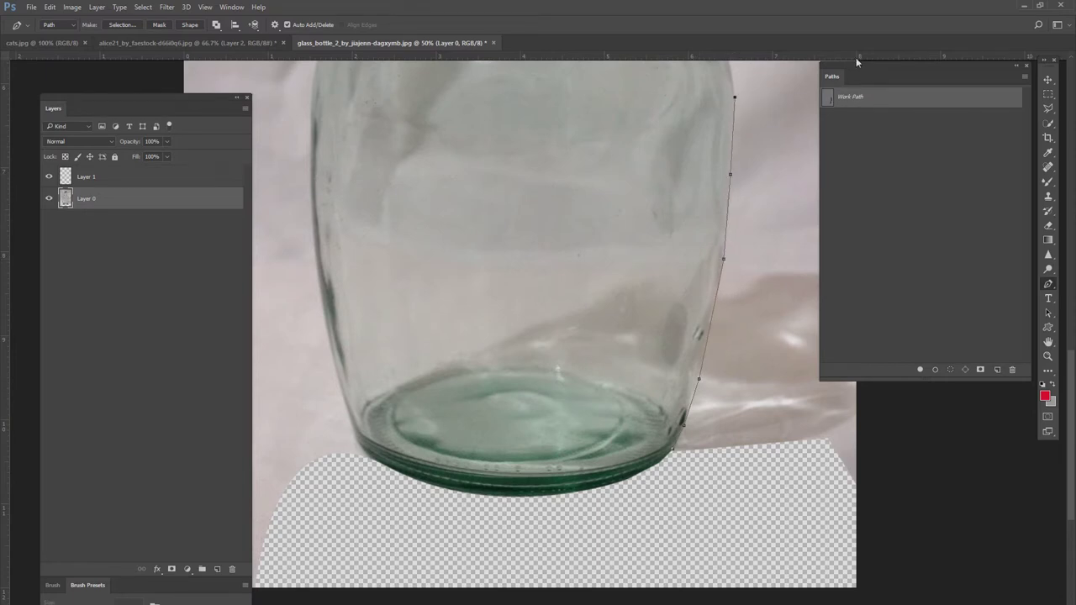
{"action": "left_click", "coordinate": [865, 74]}
{"action": "left_click", "coordinate": [900, 548]}
{"action": "left_click", "coordinate": [756, 580]}
{"action": "left_click", "coordinate": [671, 486]}
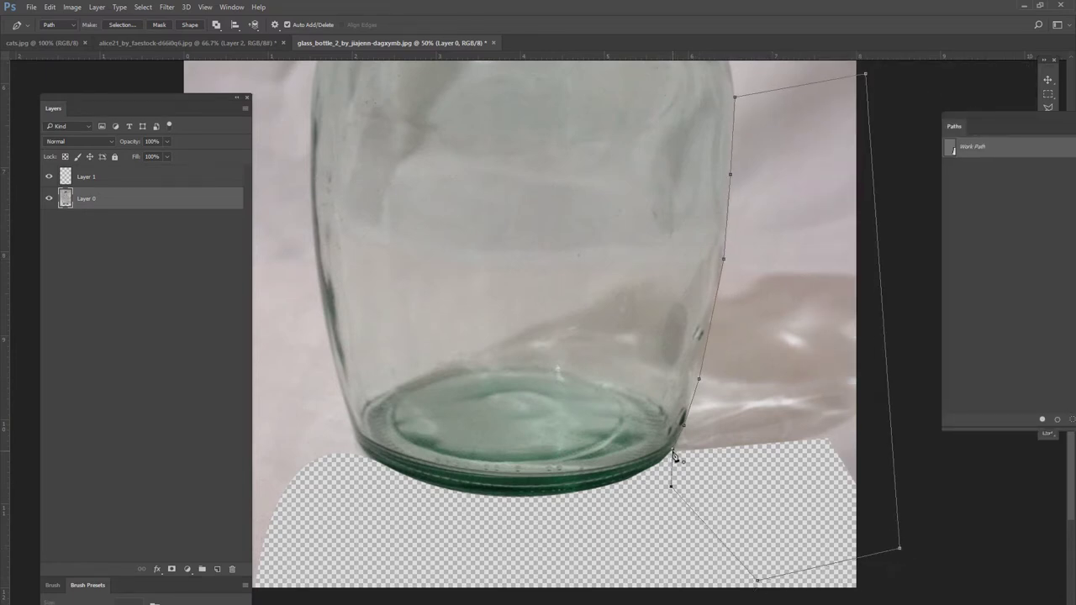
{"action": "left_click", "coordinate": [674, 456]}
{"action": "key", "text": "ctrl+Return"}
{"action": "key", "text": "Delete"}
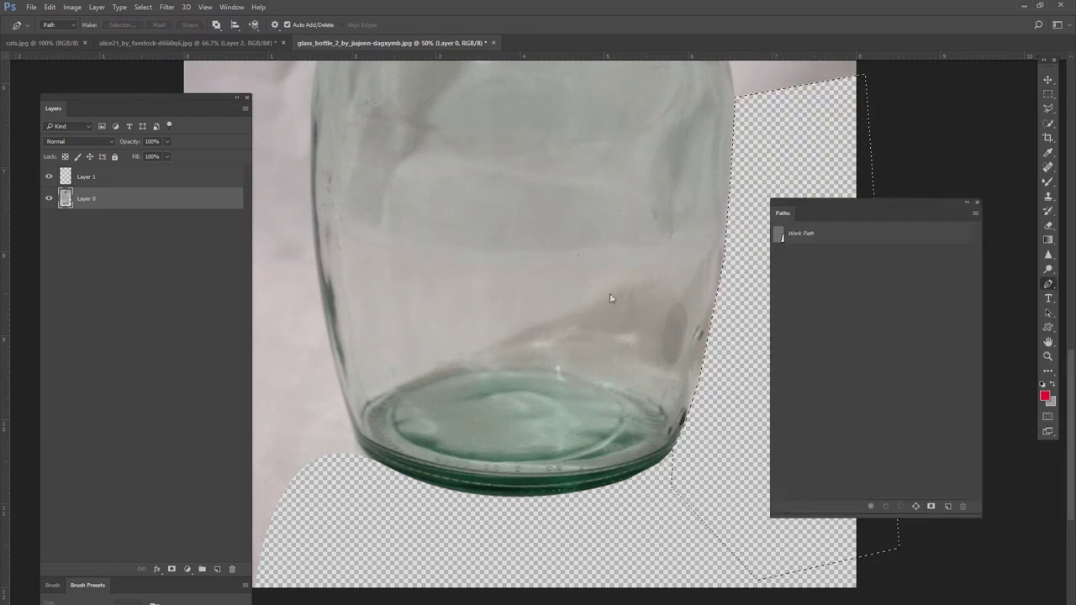
Step: Move the Paths panel aside and start a path along the bottle's right shoulder
{"action": "left_click_drag", "start_coordinate": [783, 213], "coordinate": [901, 440]}
{"action": "scroll", "coordinate": [627, 443], "scroll_direction": "up", "scroll_amount": 2}
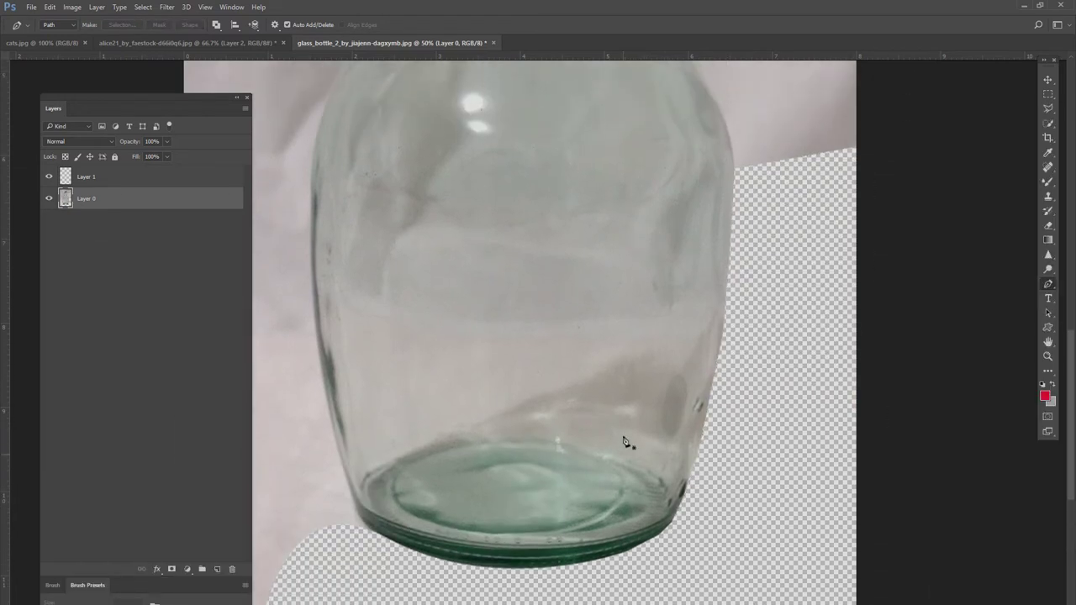
{"action": "scroll", "coordinate": [720, 372], "scroll_direction": "up", "scroll_amount": 4}
{"action": "scroll", "coordinate": [740, 373], "scroll_direction": "up", "scroll_amount": 1}
{"action": "left_click", "coordinate": [735, 366]}
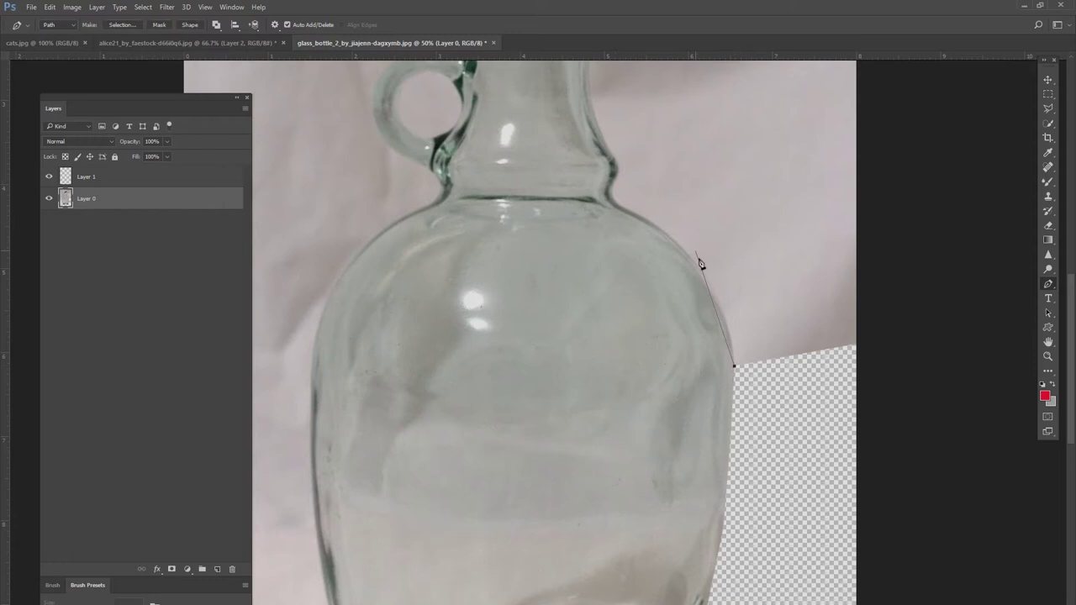
{"action": "left_click", "coordinate": [730, 331]}
Step: Enclose the backdrop right of the shoulder, delete it, and deselect
{"action": "left_click", "coordinate": [795, 67]}
{"action": "left_click", "coordinate": [892, 68]}
{"action": "left_click", "coordinate": [927, 435]}
{"action": "left_click", "coordinate": [805, 465]}
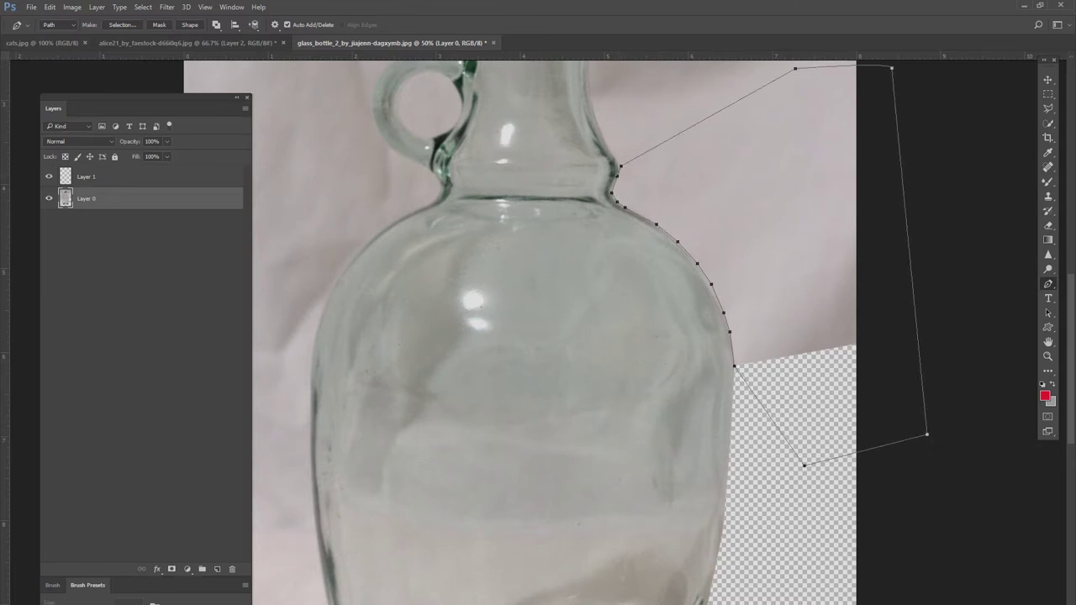
{"action": "key", "text": "ctrl+Return"}
{"action": "key", "text": "Delete"}
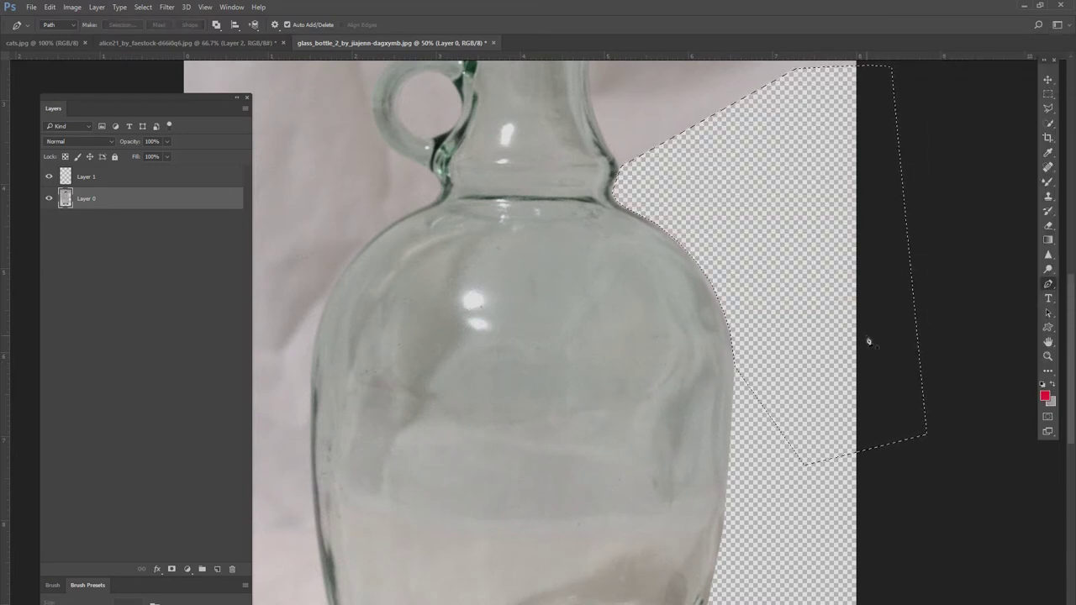
{"action": "key", "text": "ctrl+d"}
Step: Trace around the backdrop right of the neck, delete it, and deselect
{"action": "scroll", "coordinate": [771, 314], "scroll_direction": "up", "scroll_amount": 4}
{"action": "scroll", "coordinate": [637, 312], "scroll_direction": "up", "scroll_amount": 2}
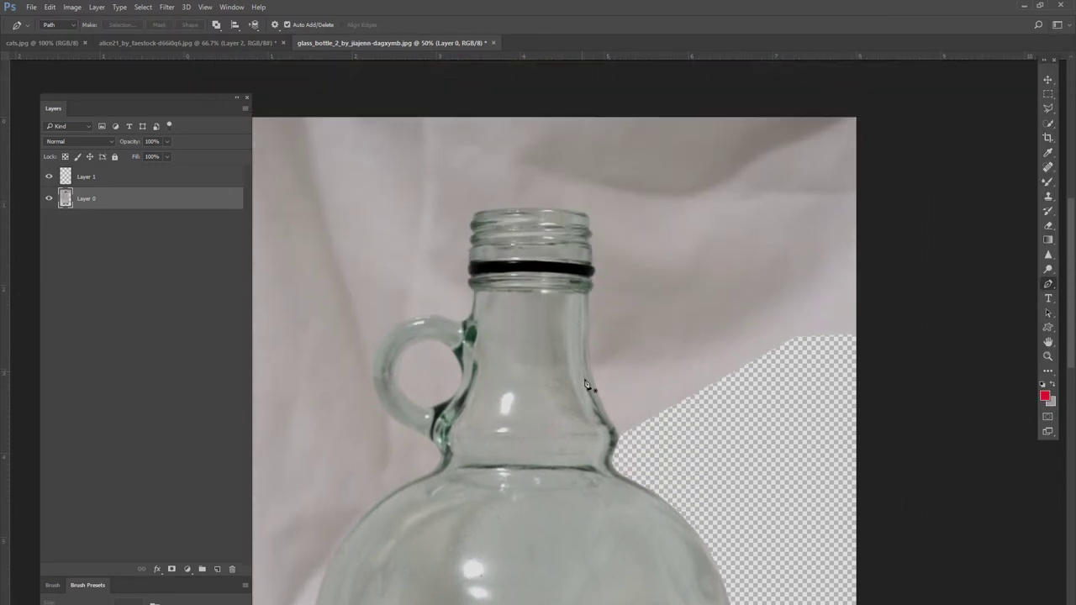
{"action": "scroll", "coordinate": [587, 385], "scroll_direction": "up", "scroll_amount": 1}
{"action": "left_click", "coordinate": [619, 464]}
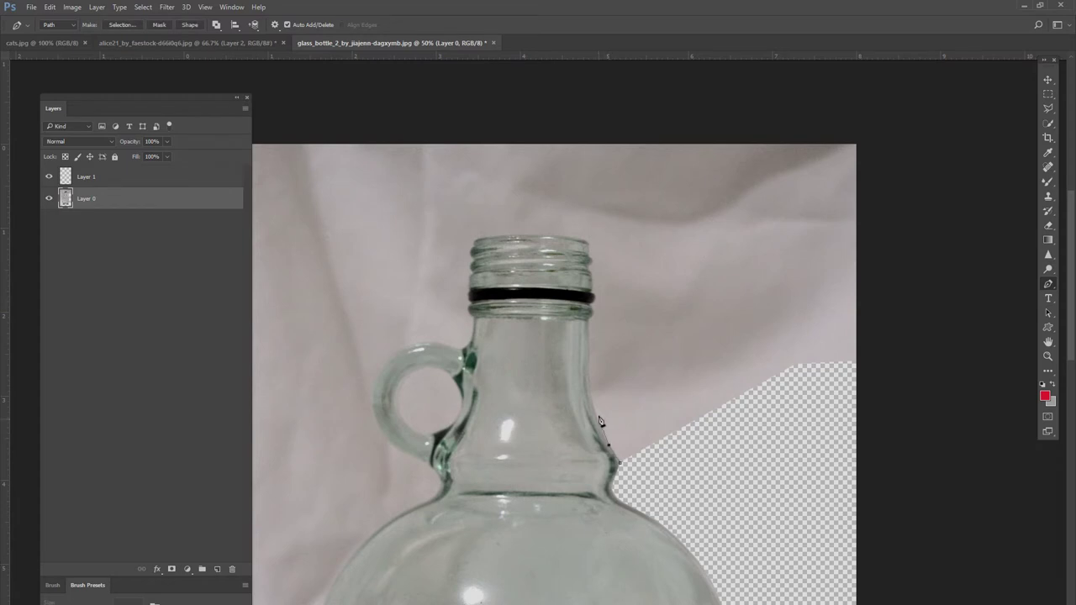
{"action": "left_click", "coordinate": [591, 329]}
{"action": "left_click", "coordinate": [595, 131]}
{"action": "left_click", "coordinate": [943, 123]}
{"action": "left_click", "coordinate": [922, 484]}
{"action": "left_click", "coordinate": [643, 485]}
{"action": "left_click", "coordinate": [619, 463]}
{"action": "key", "text": "ctrl+Return"}
{"action": "key", "text": "Delete"}
{"action": "key", "text": "ctrl+d"}
Step: Path over the bottle's mouth and delete the backdrop above the bottle
{"action": "left_click", "coordinate": [587, 244]}
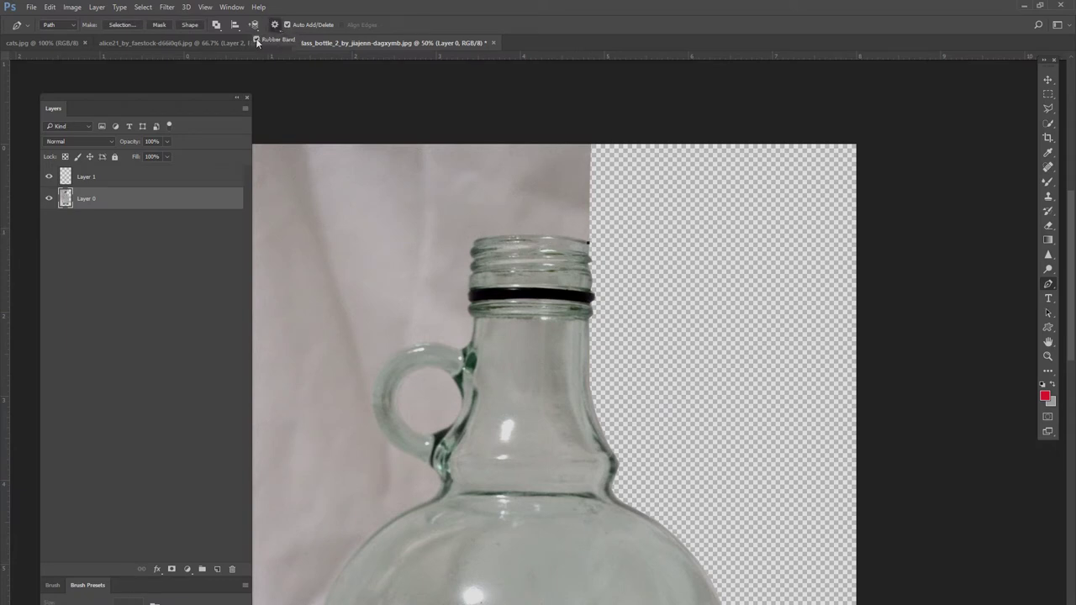
{"action": "left_click_drag", "start_coordinate": [476, 243], "coordinate": [393, 257]}
{"action": "left_click", "coordinate": [275, 159]}
{"action": "left_click", "coordinate": [652, 127]}
{"action": "left_click", "coordinate": [691, 206]}
{"action": "left_click", "coordinate": [587, 244]}
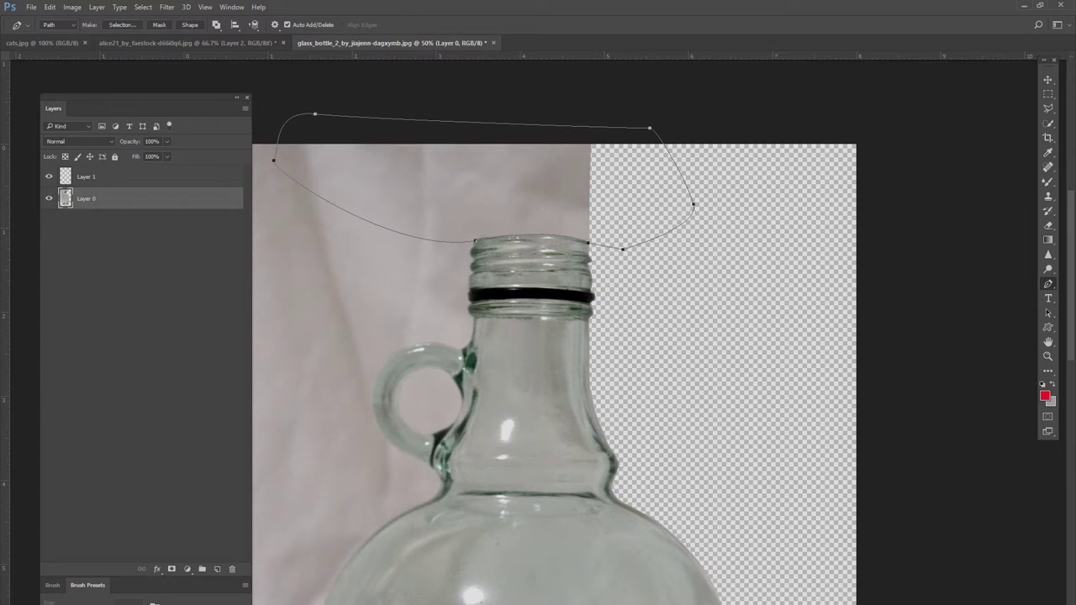
{"action": "key", "text": "ctrl+Return"}
{"action": "key", "text": "Delete"}
{"action": "key", "text": "ctrl+d"}
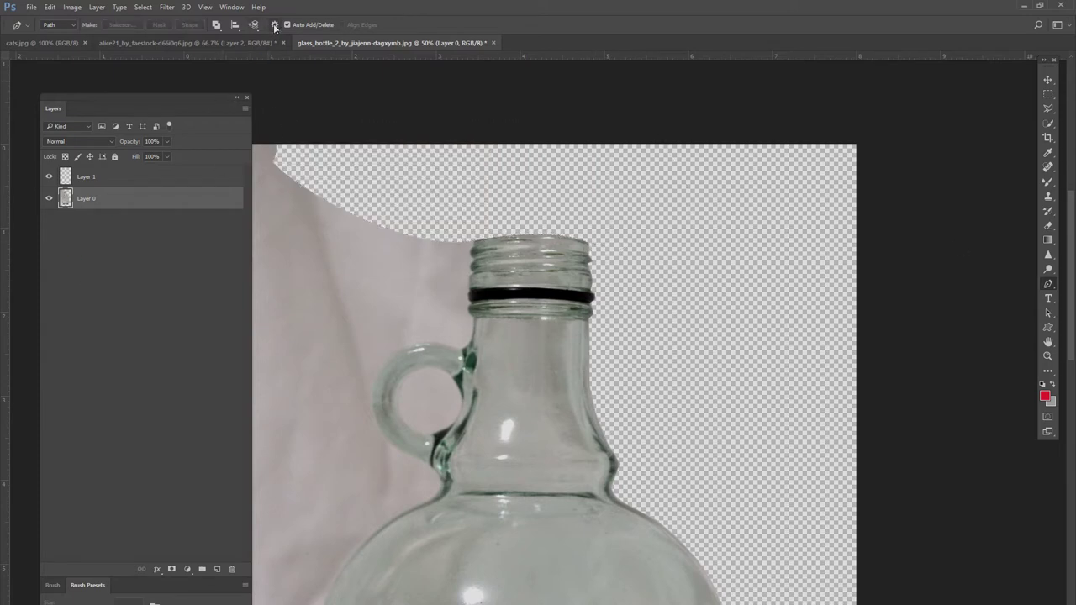
Step: Draw a closed path around the backdrop left of the bottle's top
{"action": "left_click", "coordinate": [475, 242]}
{"action": "left_click", "coordinate": [240, 224]}
{"action": "left_click_drag", "start_coordinate": [258, 331], "coordinate": [463, 333]}
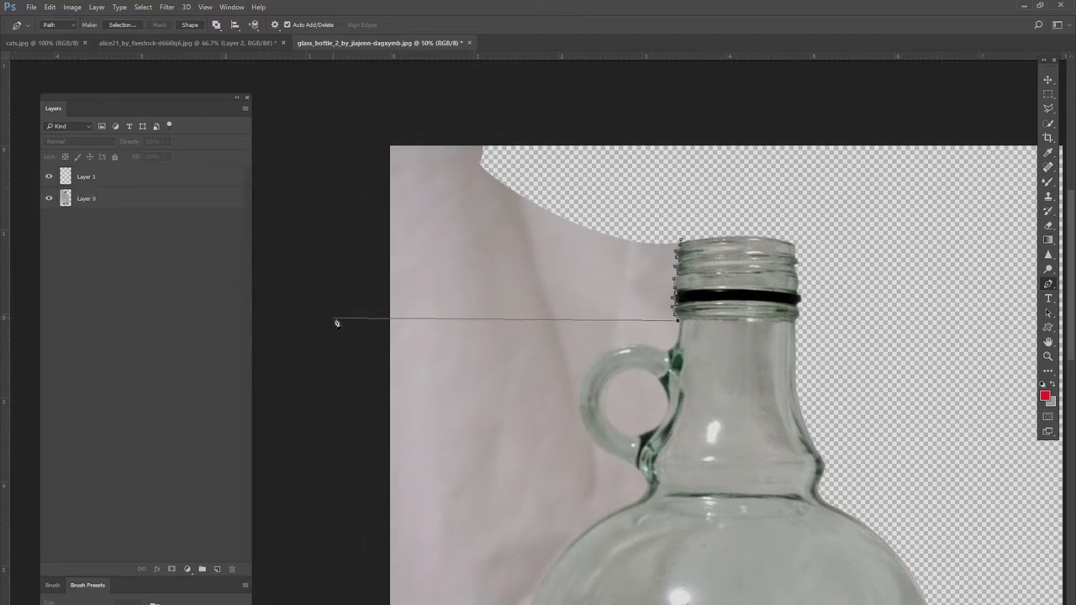
{"action": "left_click", "coordinate": [336, 317]}
{"action": "left_click", "coordinate": [334, 124]}
{"action": "left_click", "coordinate": [455, 105]}
{"action": "left_click", "coordinate": [648, 124]}
{"action": "left_click", "coordinate": [682, 167]}
{"action": "left_click", "coordinate": [681, 235]}
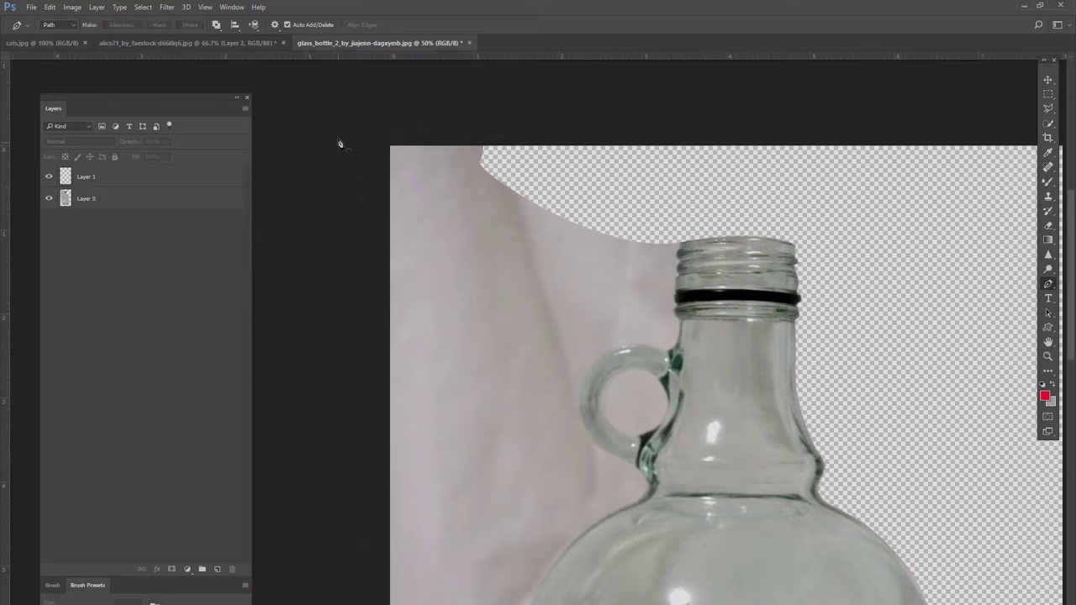
Step: Undo that selection and discard the extra left-side path, keeping Layer 0 active
{"action": "key", "text": "ctrl+Return"}
{"action": "key", "text": "ctrl+z"}
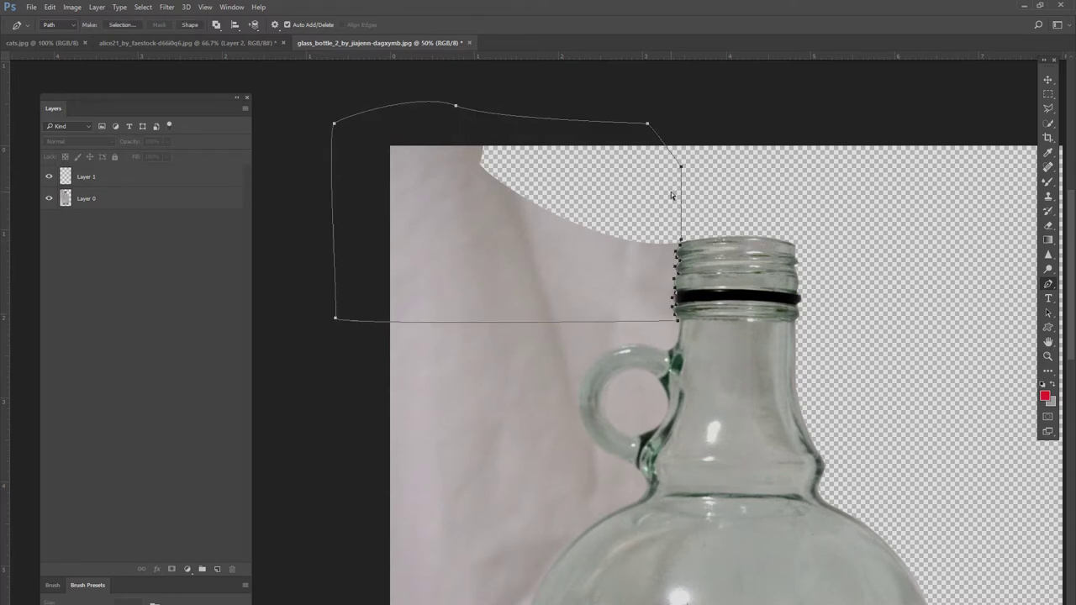
{"action": "key", "text": "ctrl+alt+z"}
{"action": "key", "text": "ctrl+alt+z"}
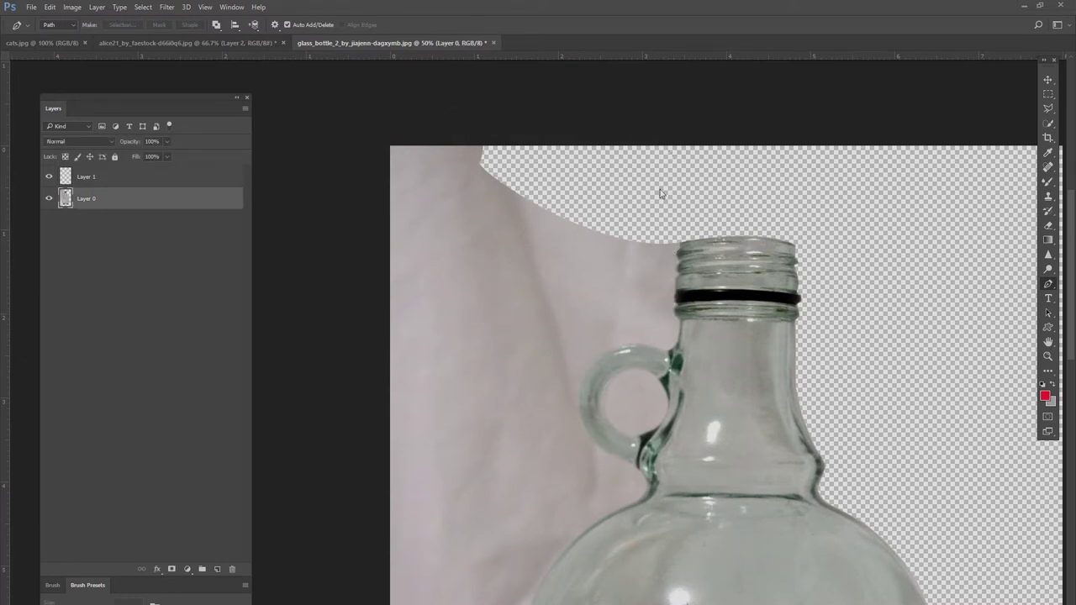
{"action": "key", "text": "ctrl+alt+z"}
{"action": "key", "text": "ctrl+alt+z"}
Step: Start a path down the neck, along the handle's top and outer edge
{"action": "scroll", "coordinate": [364, 315], "scroll_direction": "down", "scroll_amount": 2}
{"action": "scroll", "coordinate": [364, 315], "scroll_direction": "down", "scroll_amount": 1}
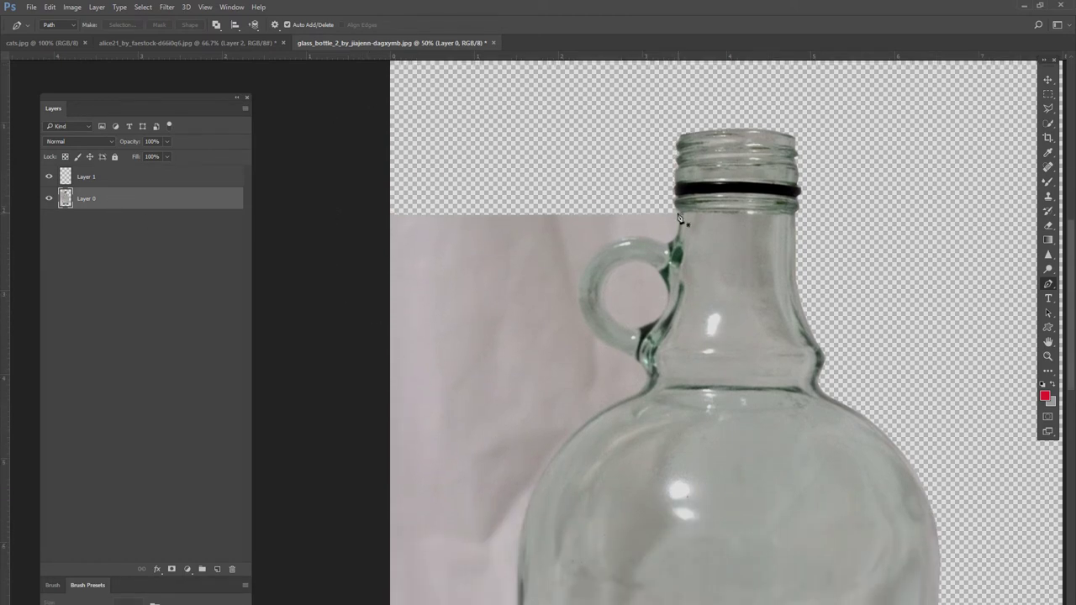
{"action": "left_click", "coordinate": [678, 214]}
{"action": "left_click", "coordinate": [679, 234]}
{"action": "left_click", "coordinate": [636, 238]}
{"action": "left_click", "coordinate": [614, 244]}
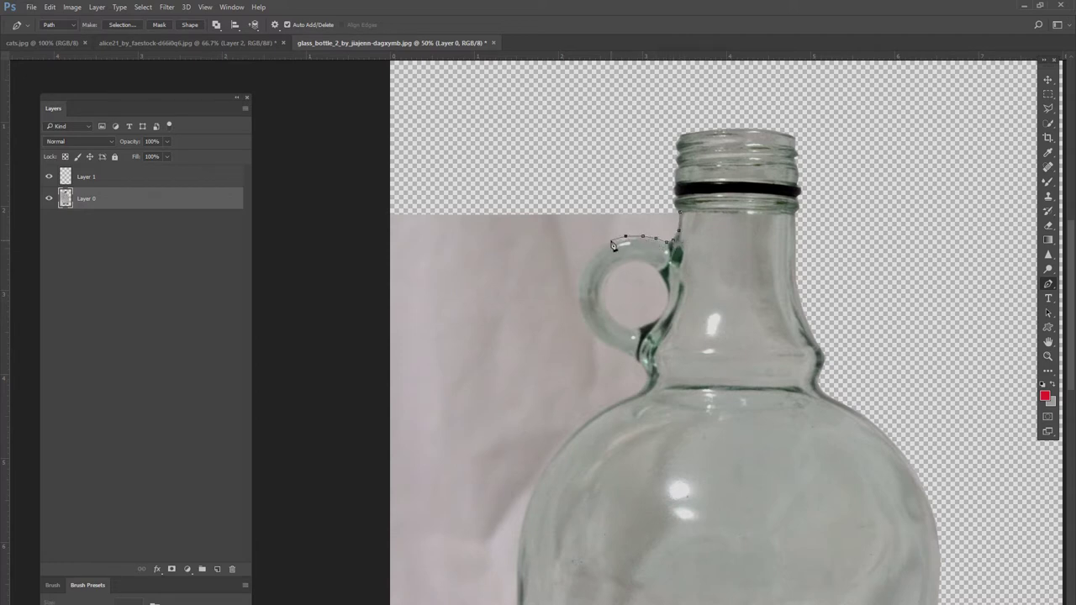
{"action": "left_click", "coordinate": [574, 321]}
{"action": "left_click", "coordinate": [578, 297]}
Step: Enclose the backdrop left of the handle and delete it
{"action": "left_click", "coordinate": [580, 310]}
{"action": "left_click", "coordinate": [370, 410]}
{"action": "left_click", "coordinate": [378, 164]}
{"action": "left_click", "coordinate": [555, 157]}
{"action": "left_click", "coordinate": [678, 209]}
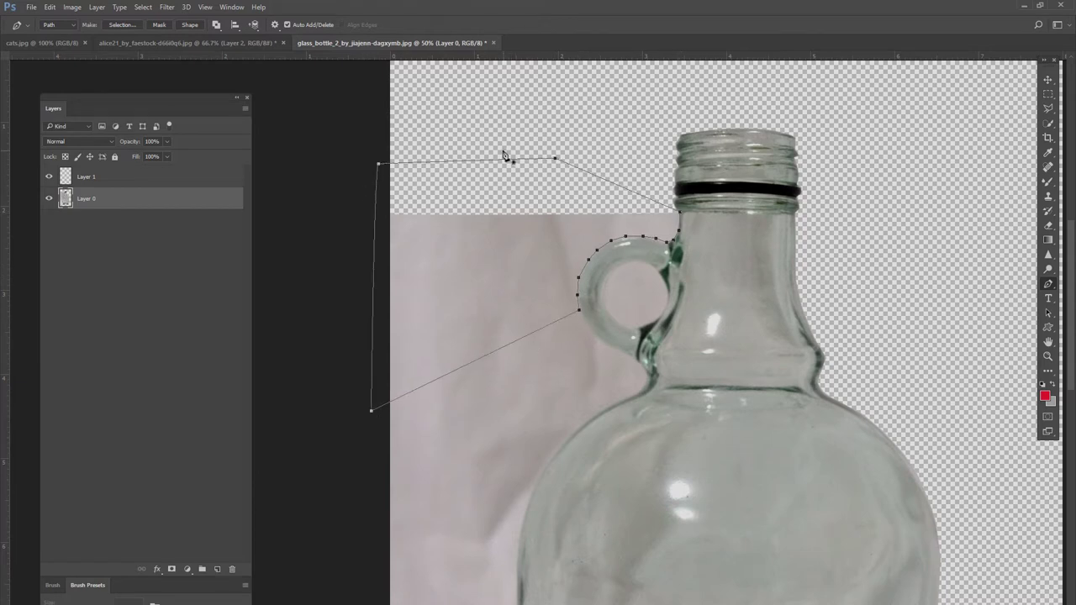
{"action": "key", "text": "ctrl+Return"}
{"action": "key", "text": "Delete"}
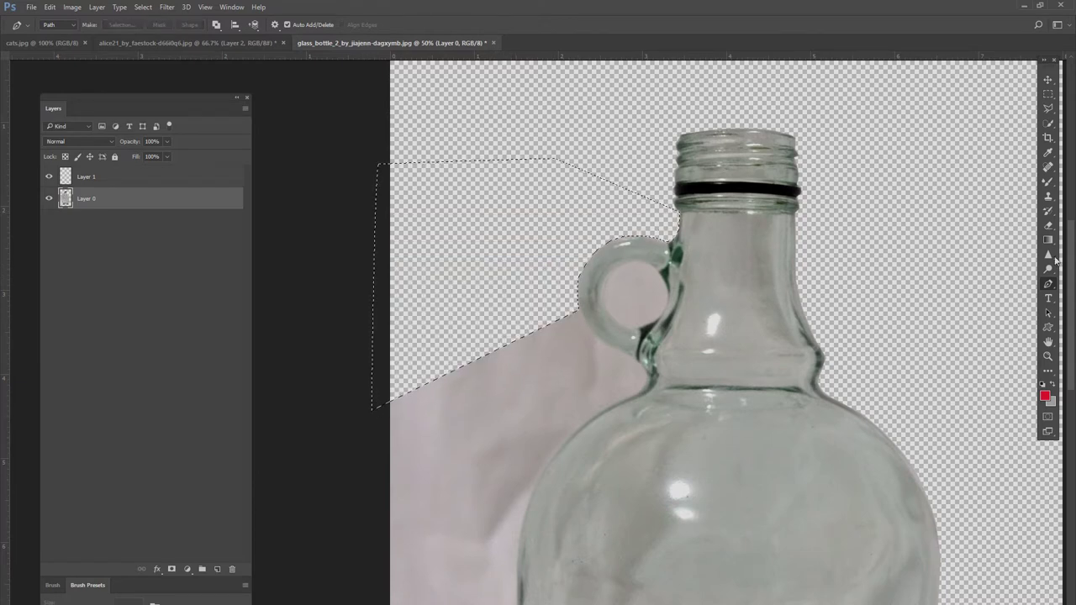
Step: Start a new path up the bottle's left edge from its lower-left corner
{"action": "scroll", "coordinate": [809, 295], "scroll_direction": "down", "scroll_amount": 2}
{"action": "scroll", "coordinate": [637, 303], "scroll_direction": "down", "scroll_amount": 3}
{"action": "scroll", "coordinate": [622, 378], "scroll_direction": "down", "scroll_amount": 1}
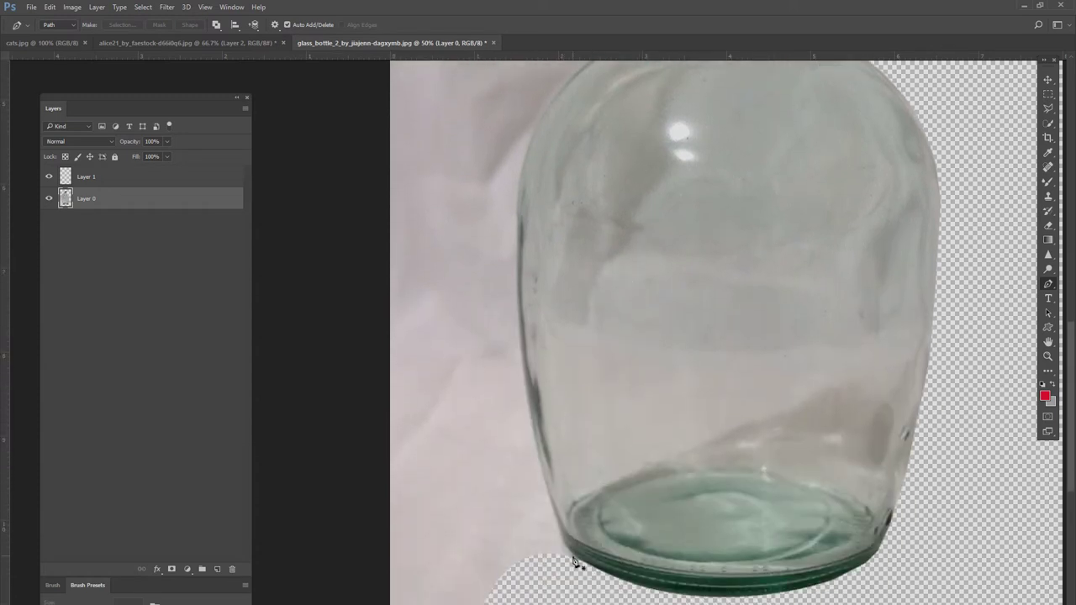
{"action": "left_click", "coordinate": [579, 560]}
{"action": "left_click", "coordinate": [560, 530]}
{"action": "left_click", "coordinate": [543, 480]}
{"action": "left_click", "coordinate": [530, 416]}
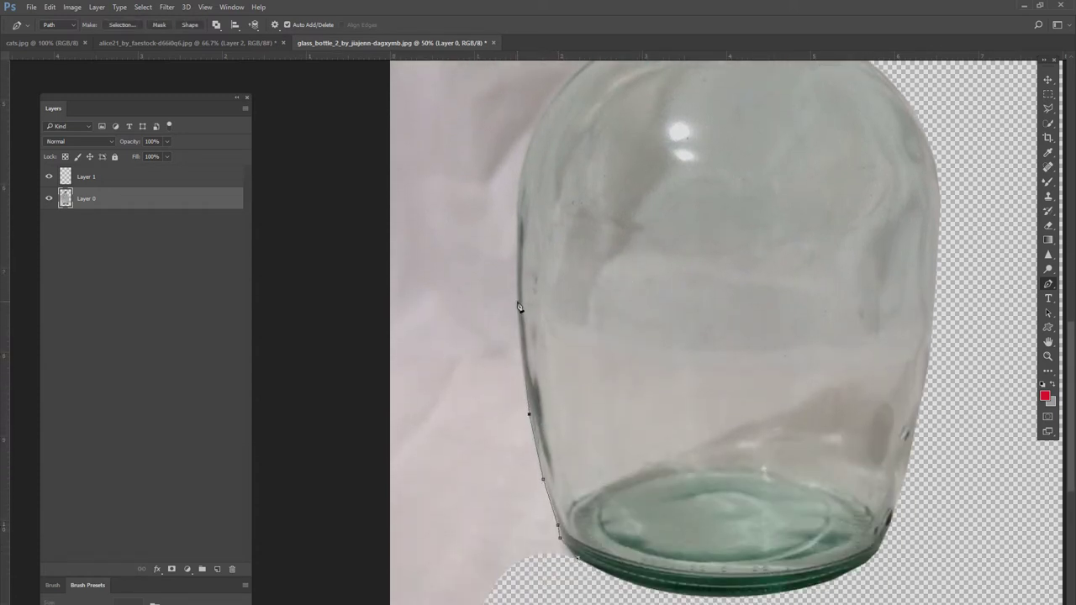
{"action": "left_click", "coordinate": [516, 206]}
{"action": "left_click", "coordinate": [519, 154]}
{"action": "scroll", "coordinate": [312, 571], "scroll_direction": "down", "scroll_amount": 5}
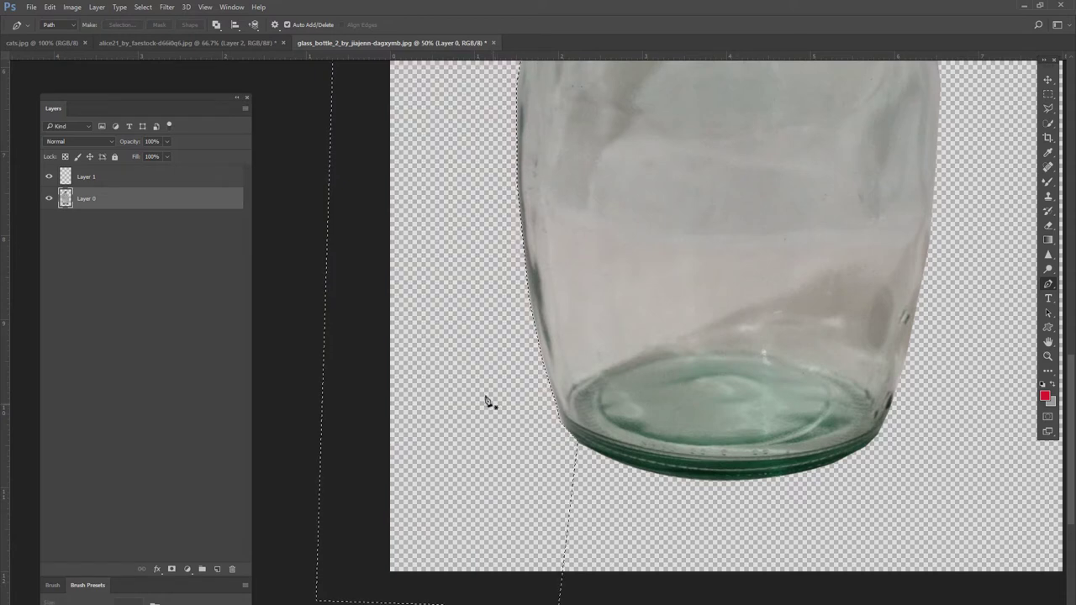
{"action": "scroll", "coordinate": [440, 413], "scroll_direction": "up", "scroll_amount": 10}
{"action": "scroll", "coordinate": [403, 287], "scroll_direction": "up", "scroll_amount": 3}
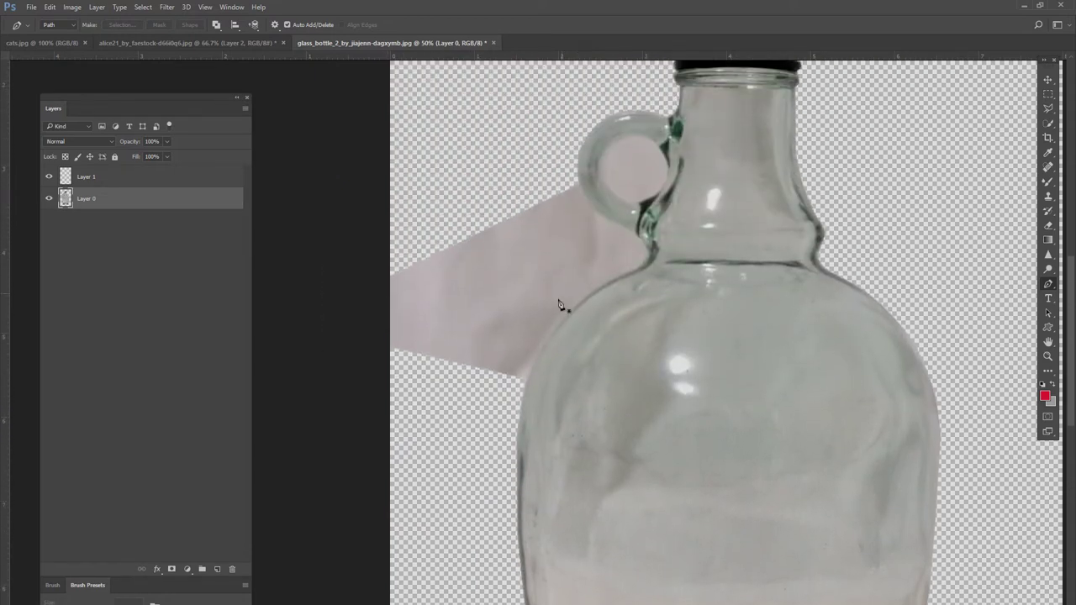
Step: Outline and delete the pink area left of the bottle's upper body, then deselect
{"action": "left_click", "coordinate": [527, 381]}
{"action": "left_click", "coordinate": [352, 326]}
{"action": "left_click_drag", "start_coordinate": [398, 202], "coordinate": [532, 166]}
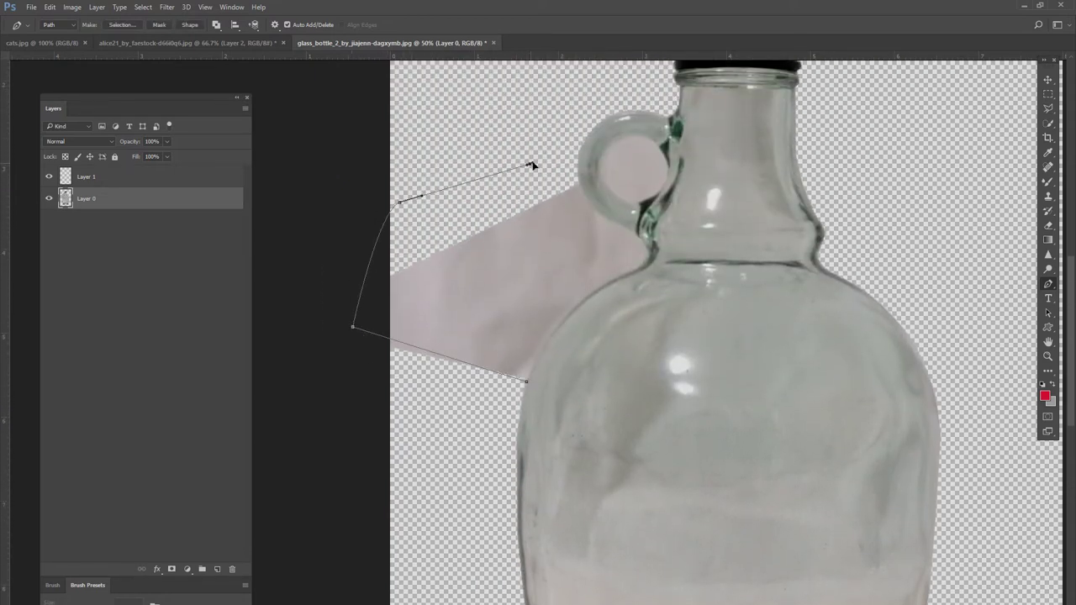
{"action": "left_click", "coordinate": [530, 164]}
{"action": "left_click_drag", "start_coordinate": [543, 288], "coordinate": [543, 382]}
{"action": "left_click", "coordinate": [526, 382]}
{"action": "key", "text": "ctrl+Return"}
{"action": "key", "text": "Delete"}
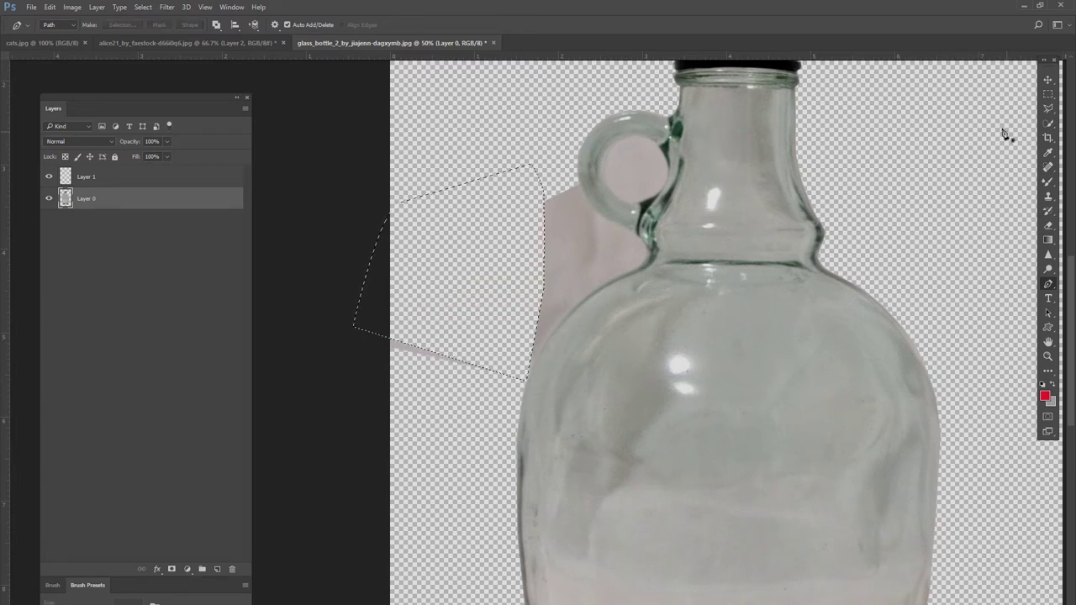
{"action": "key", "text": "ctrl+d"}
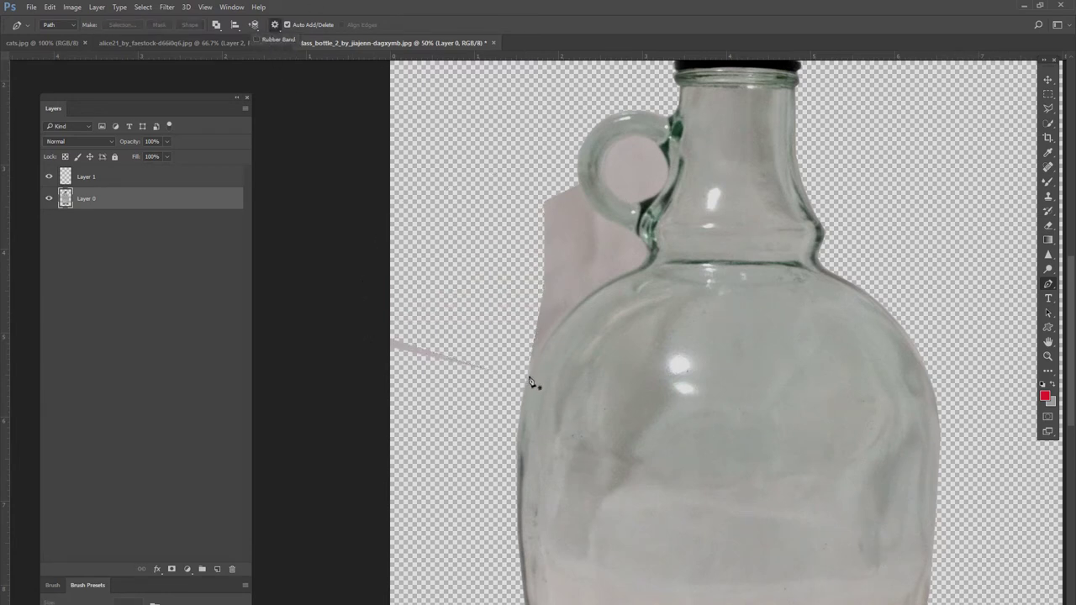
Step: Outline and delete the pink area between the bottle's shoulder and the handle
{"action": "left_click", "coordinate": [527, 376]}
{"action": "left_click_drag", "start_coordinate": [641, 268], "coordinate": [727, 236]}
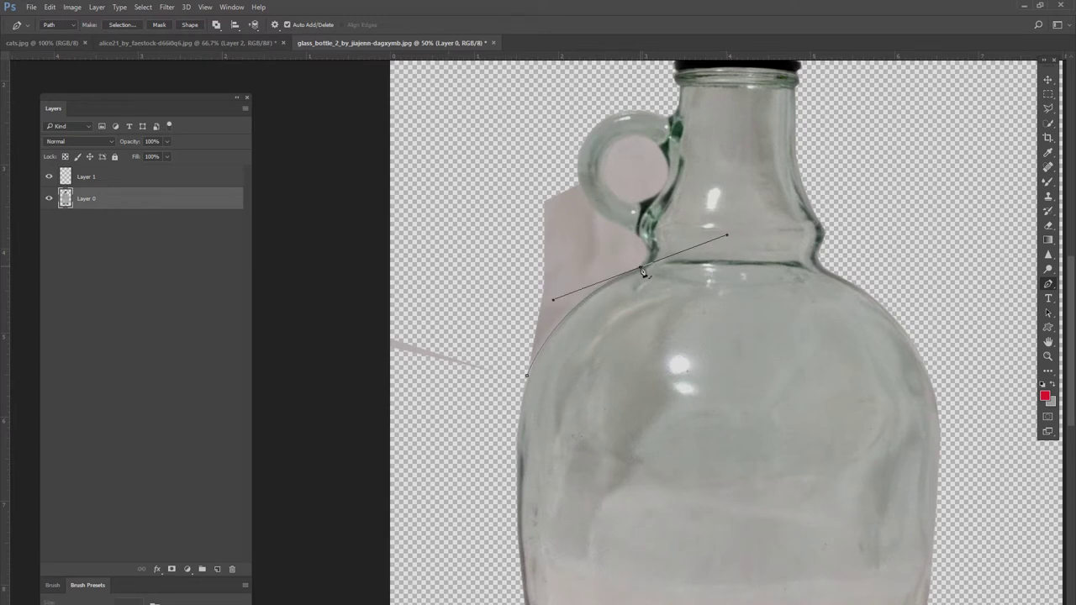
{"action": "left_click_drag", "start_coordinate": [729, 240], "coordinate": [1038, 252]}
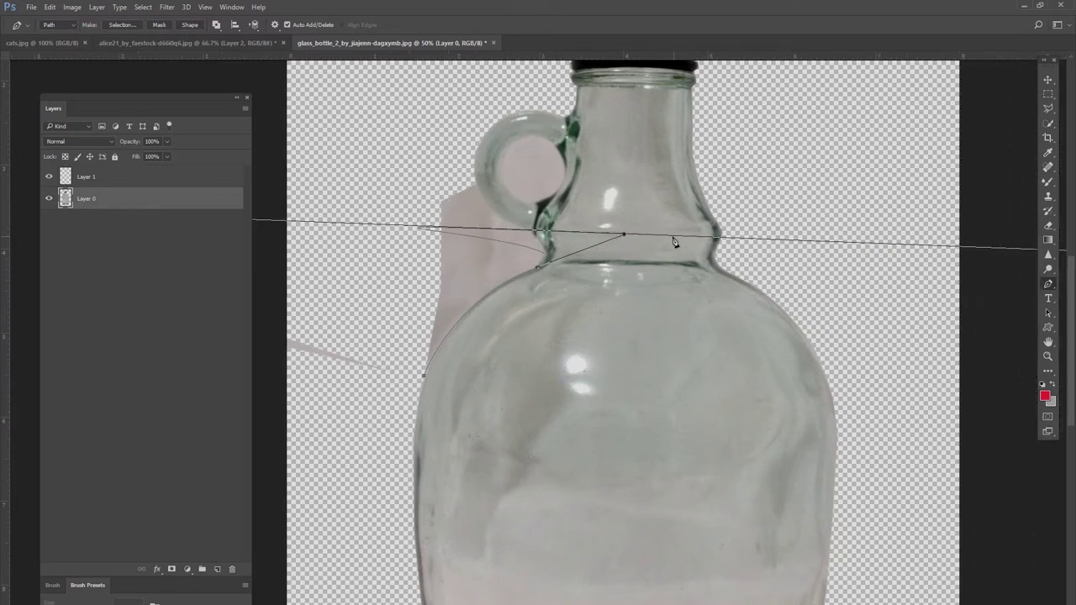
{"action": "left_click_drag", "start_coordinate": [675, 242], "coordinate": [607, 249]}
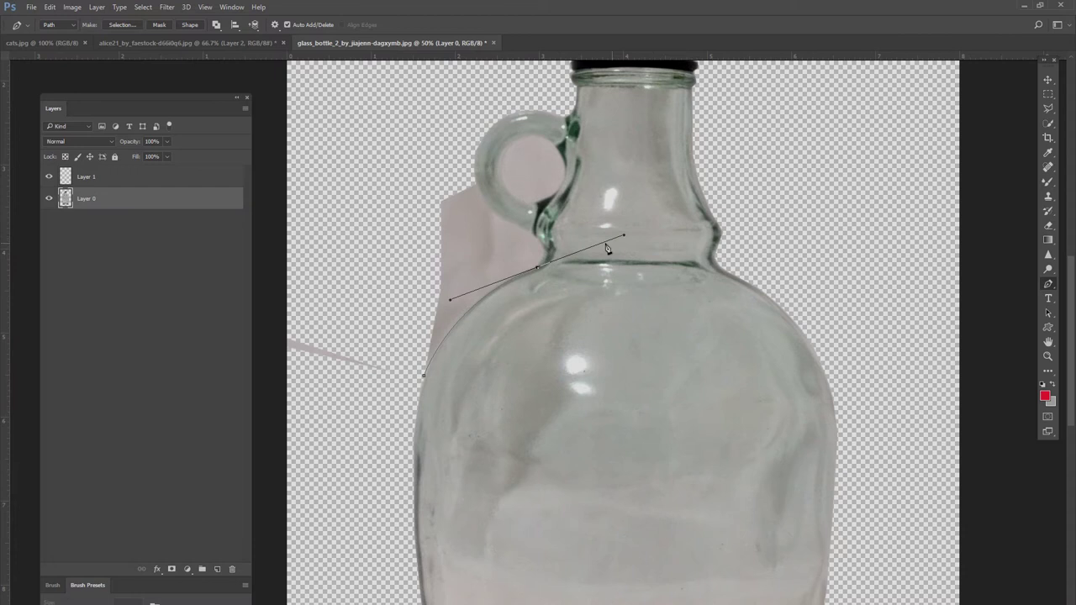
{"action": "left_click", "coordinate": [291, 281]}
{"action": "left_click_drag", "start_coordinate": [291, 281], "coordinate": [315, 185]}
{"action": "left_click", "coordinate": [424, 377]}
{"action": "key", "text": "ctrl+Return"}
{"action": "key", "text": "Delete"}
{"action": "key", "text": "ctrl+d"}
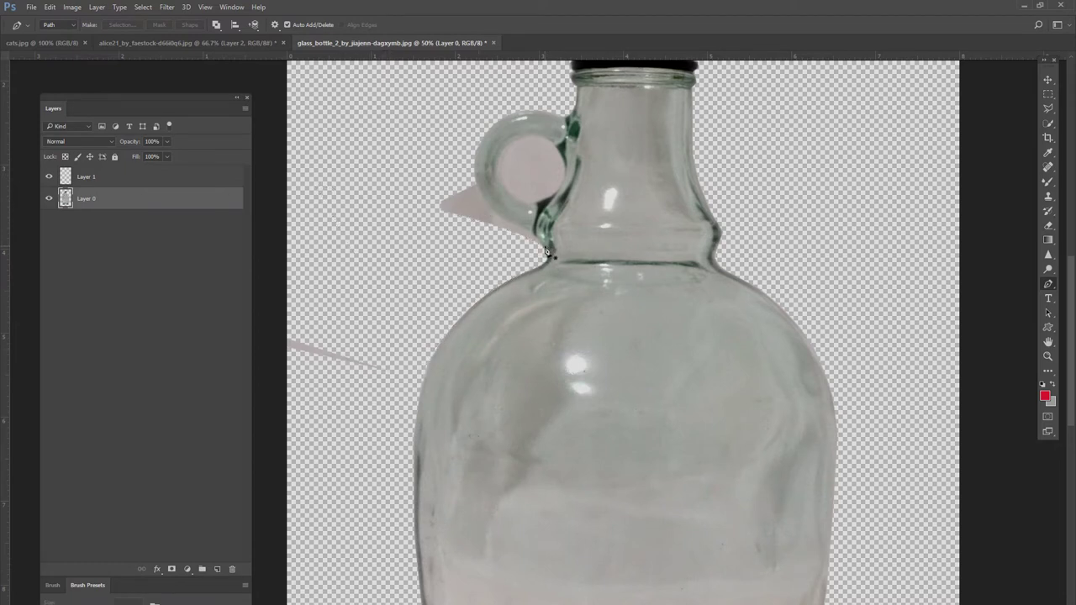
{"action": "left_click_drag", "start_coordinate": [565, 183], "coordinate": [598, 132]}
{"action": "scroll", "coordinate": [414, 331], "scroll_direction": "up", "scroll_amount": 5}
Step: Cut away the bottle handle and pink area with a pen-traced selection
{"action": "key", "text": "Escape"}
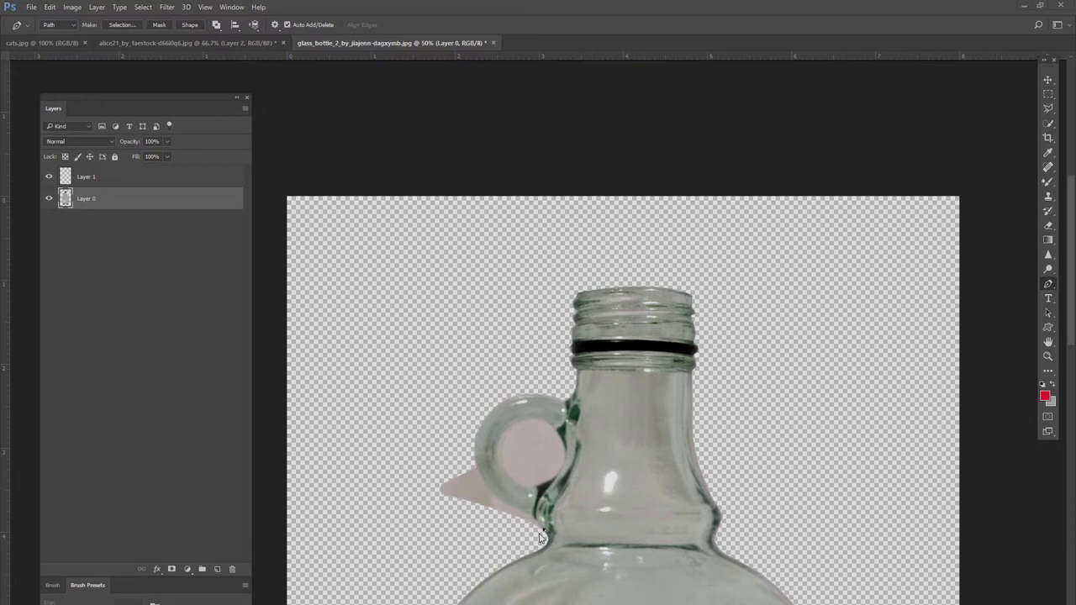
{"action": "left_click", "coordinate": [577, 450]}
{"action": "left_click", "coordinate": [570, 391]}
{"action": "left_click", "coordinate": [407, 311]}
{"action": "left_click", "coordinate": [343, 457]}
{"action": "left_click", "coordinate": [384, 551]}
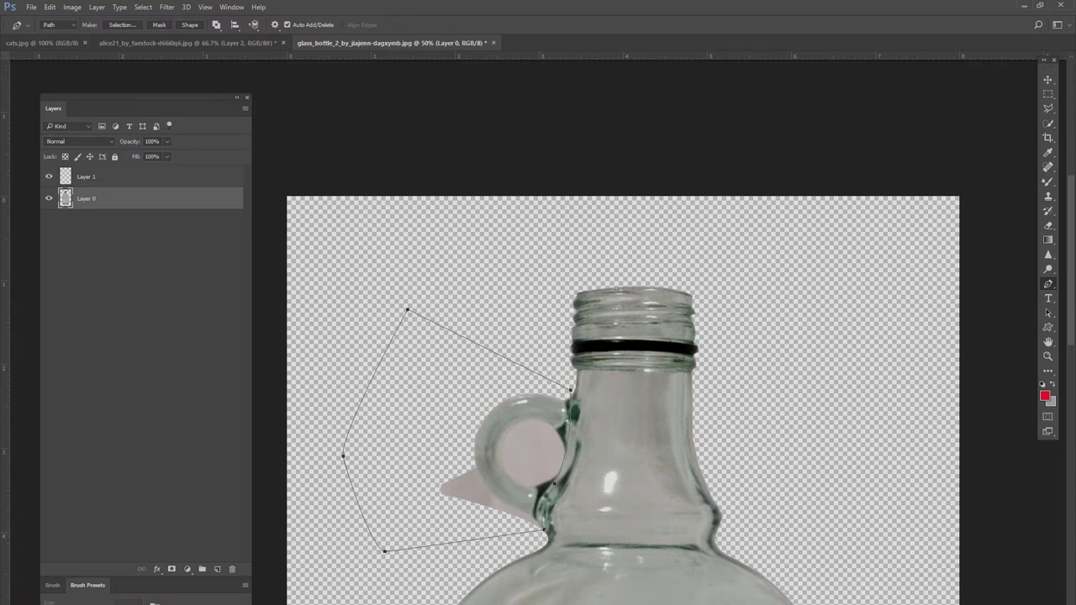
{"action": "key", "text": "ctrl+Return"}
{"action": "key", "text": "Delete"}
{"action": "key", "text": "ctrl+d"}
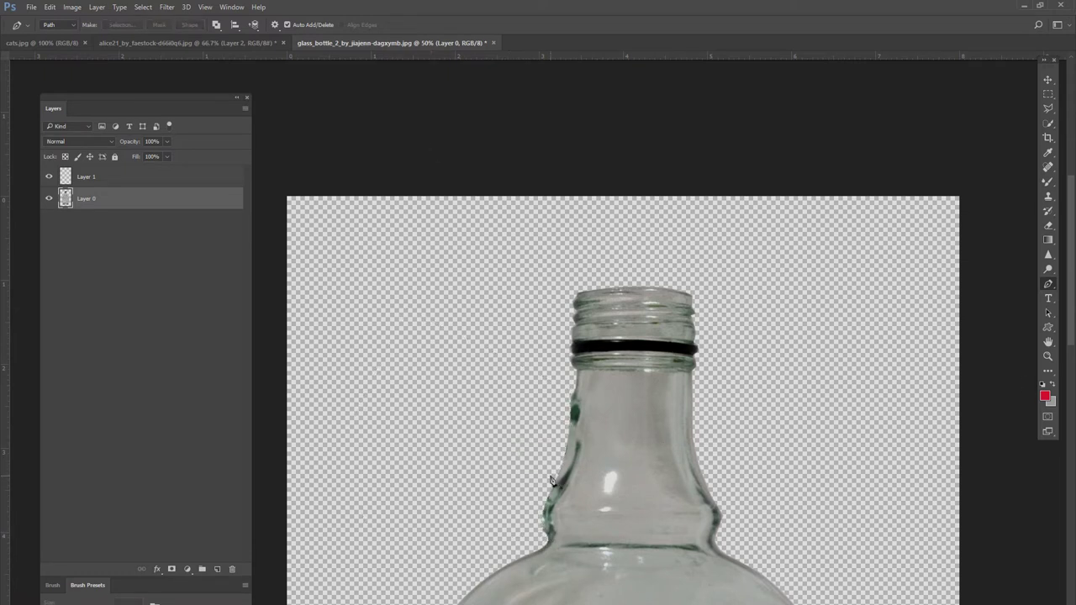
Step: Delete the fringe along the bottle neck using a second traced selection
{"action": "left_click", "coordinate": [557, 485]}
{"action": "left_click", "coordinate": [576, 376]}
{"action": "left_click", "coordinate": [438, 367]}
{"action": "left_click", "coordinate": [473, 523]}
{"action": "left_click", "coordinate": [557, 485]}
{"action": "key", "text": "ctrl+Return"}
{"action": "key", "text": "Delete"}
{"action": "key", "text": "ctrl+d"}
Step: Remove the remaining neck fringe pixels with a curved pen selection
{"action": "left_click_drag", "start_coordinate": [560, 474], "coordinate": [581, 427]}
{"action": "left_click", "coordinate": [386, 383]}
{"action": "left_click_drag", "start_coordinate": [392, 496], "coordinate": [409, 511]}
{"action": "left_click", "coordinate": [488, 543]}
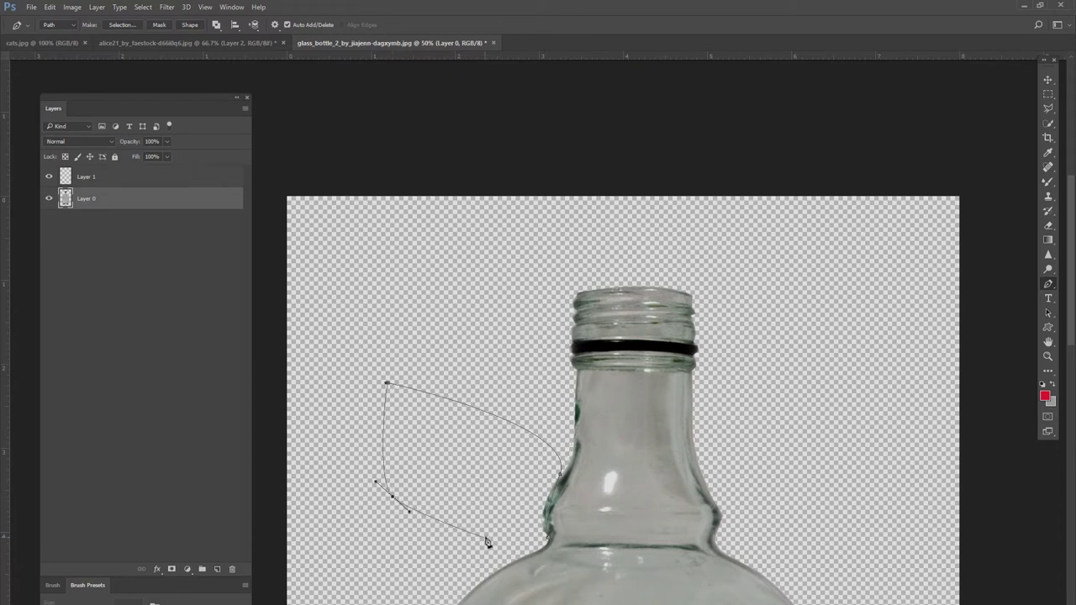
{"action": "left_click", "coordinate": [559, 475]}
{"action": "key", "text": "ctrl+Return"}
{"action": "key", "text": "Delete"}
{"action": "key", "text": "ctrl+d"}
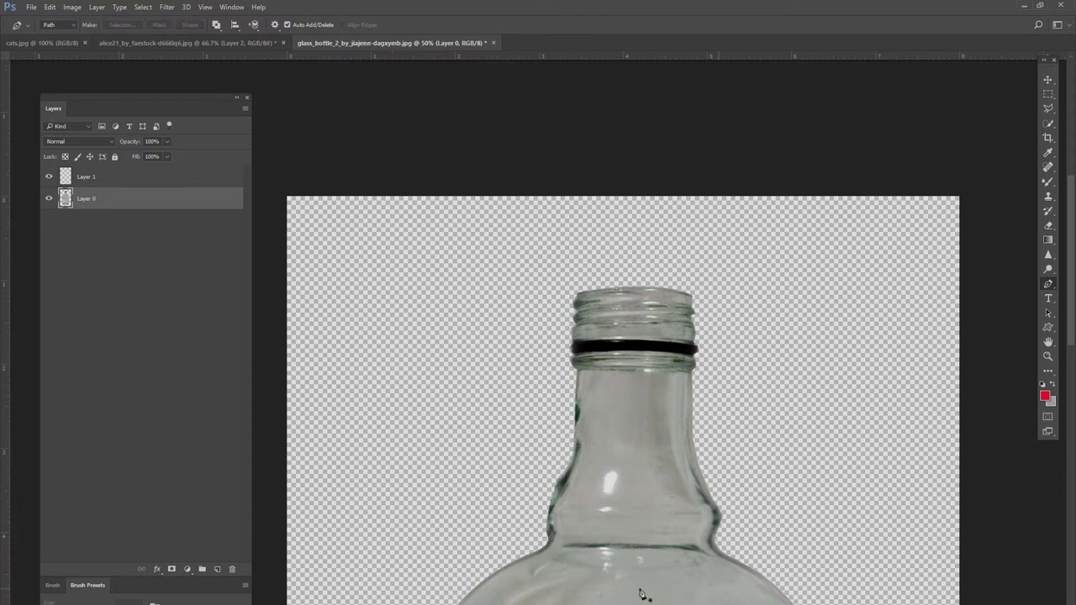
Step: Erase the leftover strip beside the neck, then zoom out to the whole bottle
{"action": "scroll", "coordinate": [391, 559], "scroll_direction": "down", "scroll_amount": 4}
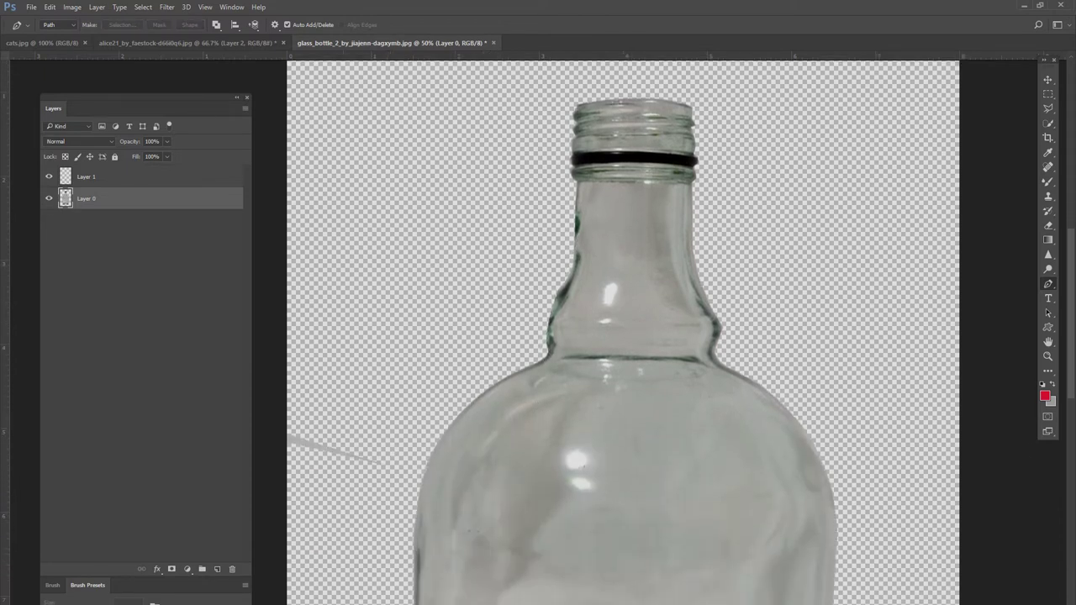
{"action": "key", "text": "e"}
{"action": "left_click_drag", "start_coordinate": [880, 337], "coordinate": [1032, 293]}
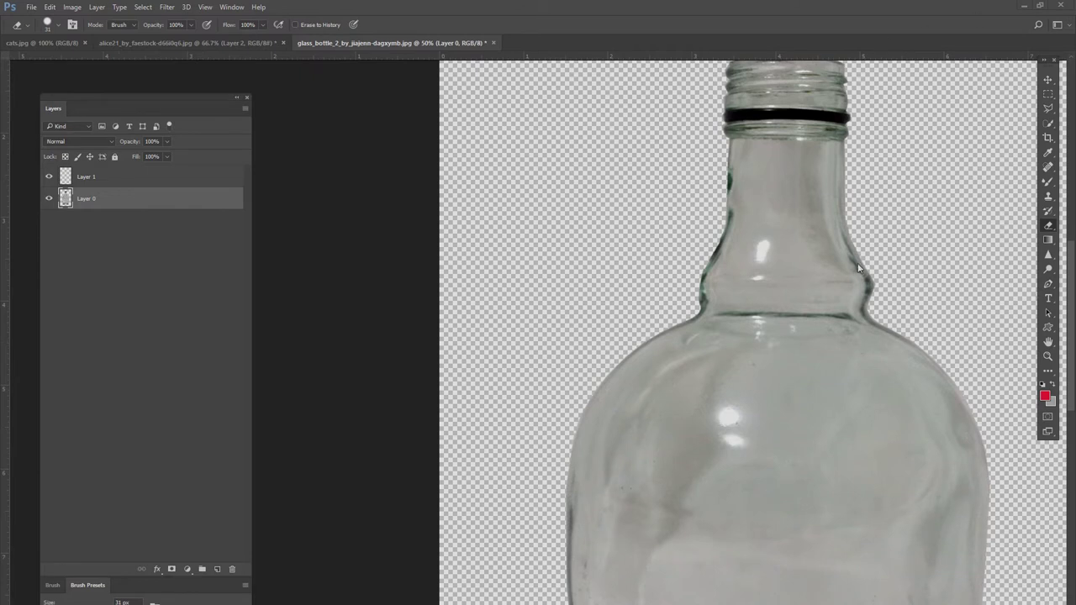
{"action": "key", "text": "v"}
{"action": "key", "text": "ctrl+minus"}
{"action": "key", "text": "ctrl+minus"}
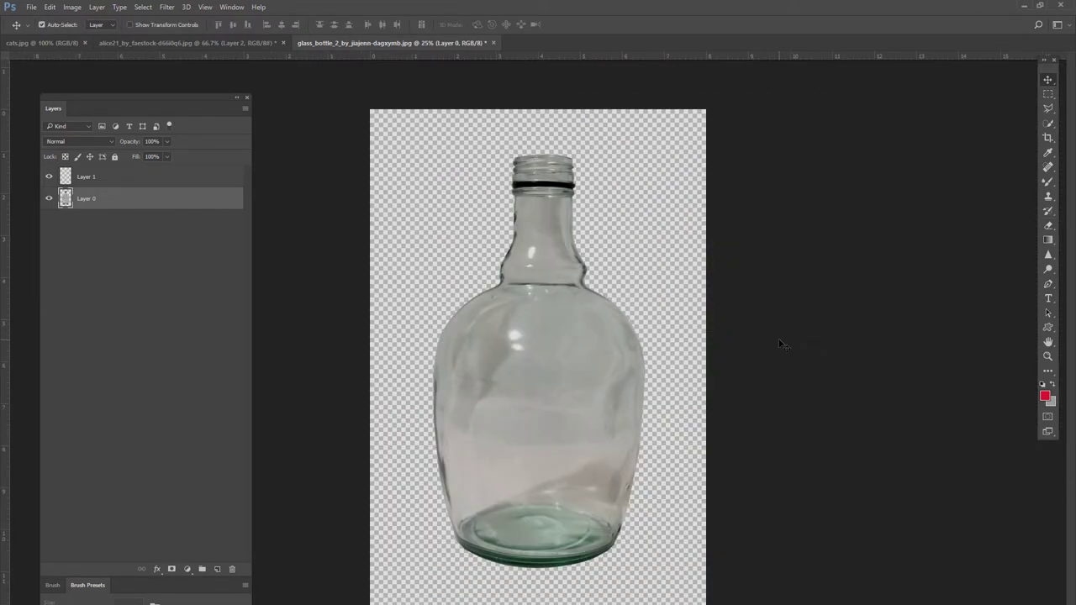
Step: Close cats.jpg and start a new document from the Art & Illustration Poster preset
{"action": "left_click", "coordinate": [84, 43]}
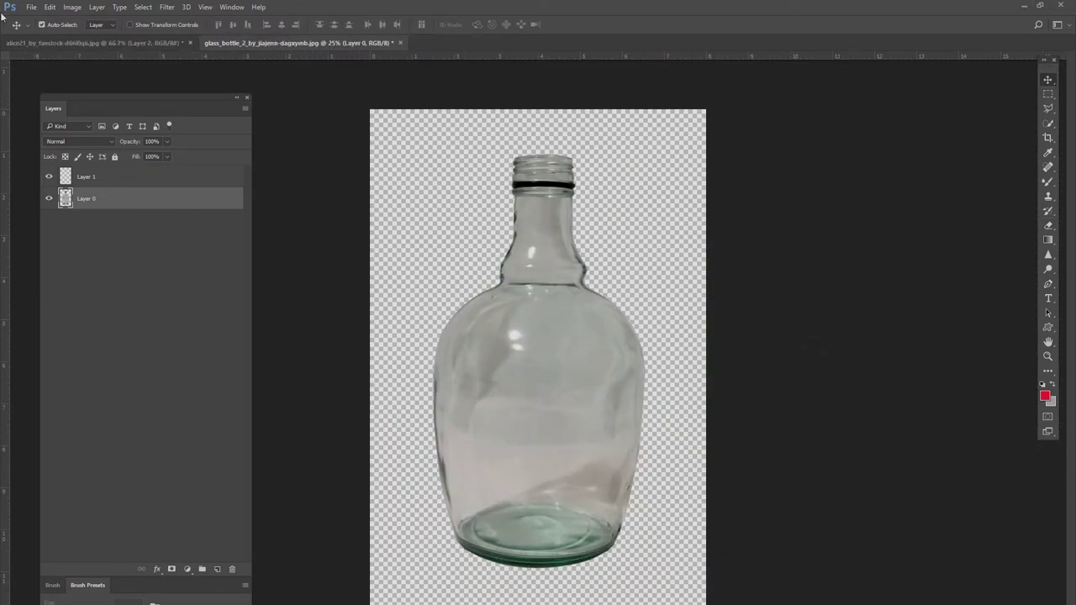
{"action": "left_click", "coordinate": [31, 7]}
{"action": "left_click", "coordinate": [42, 19]}
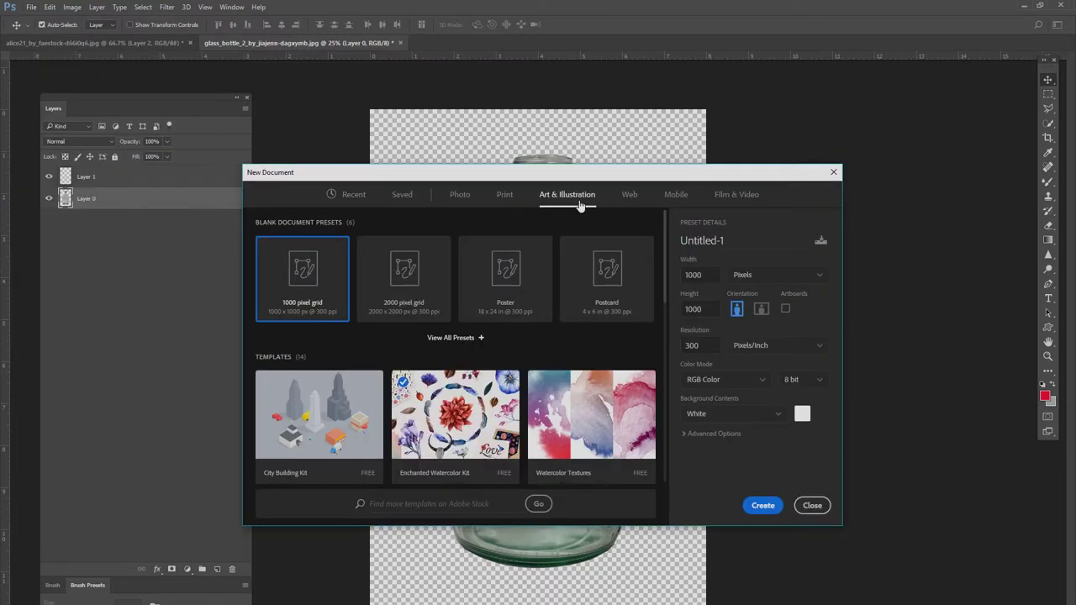
{"action": "left_click", "coordinate": [505, 194]}
{"action": "left_click", "coordinate": [460, 195]}
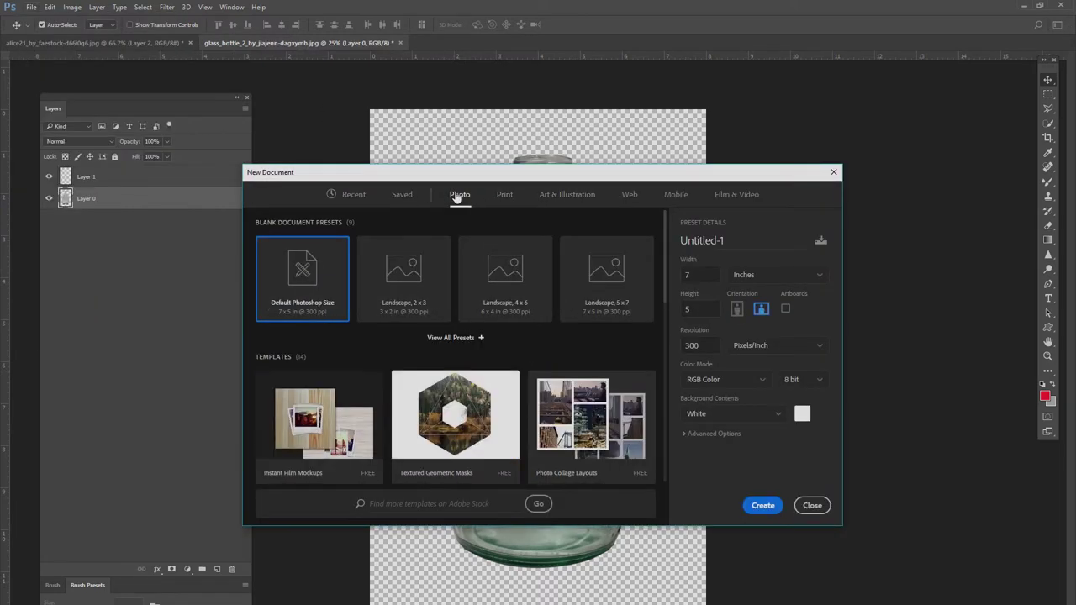
{"action": "left_click", "coordinate": [737, 194]}
{"action": "left_click", "coordinate": [568, 195]}
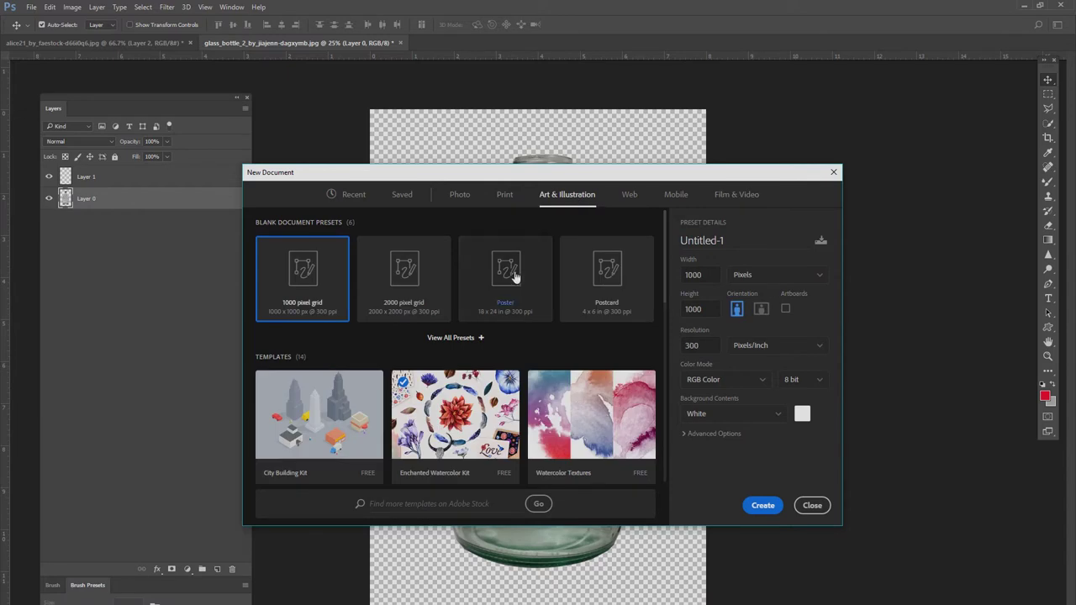
{"action": "left_click", "coordinate": [511, 273]}
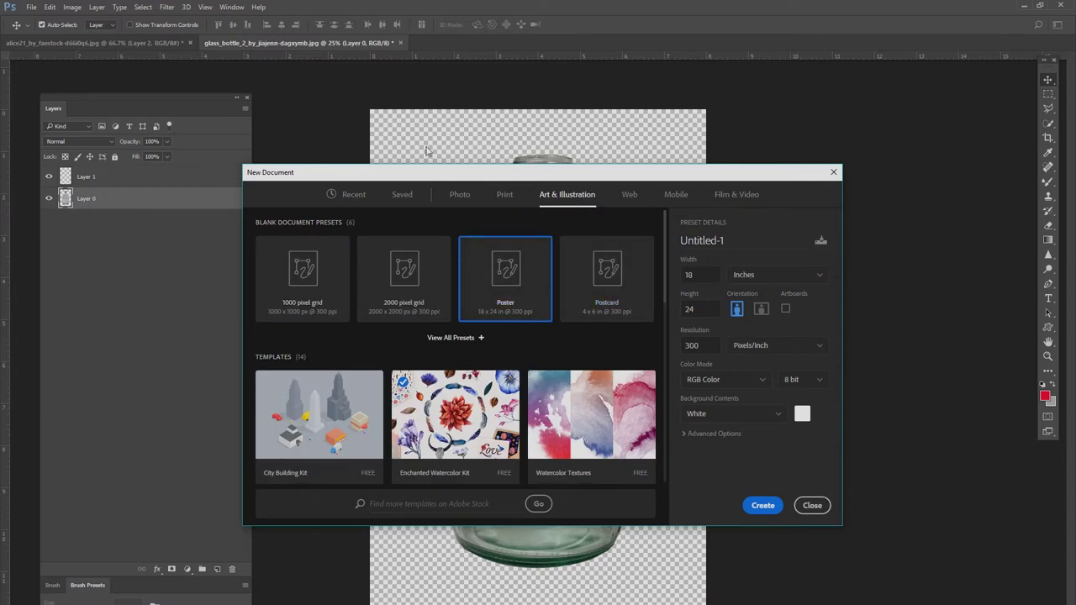
Step: Set the new document to 7.125 × 10.75 inches and create Untitled-1
{"action": "key", "text": "Tab"}
{"action": "type", "text": "8"}
{"action": "key", "text": "Tab"}
{"action": "type", "text": "12"}
{"action": "key", "text": "shift+Tab"}
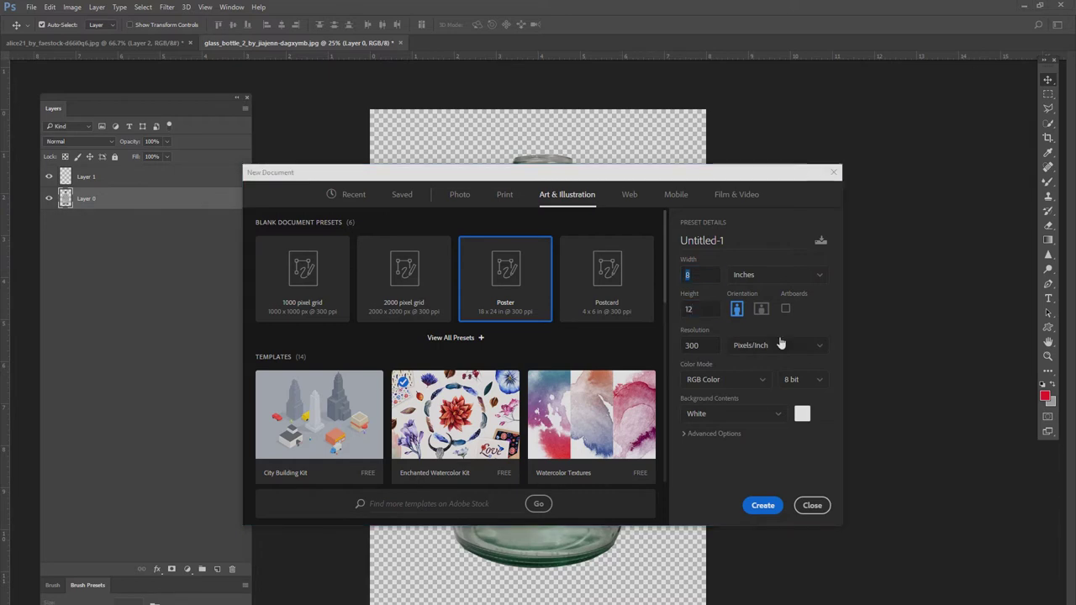
{"action": "type", "text": "7.125"}
{"action": "key", "text": "Tab"}
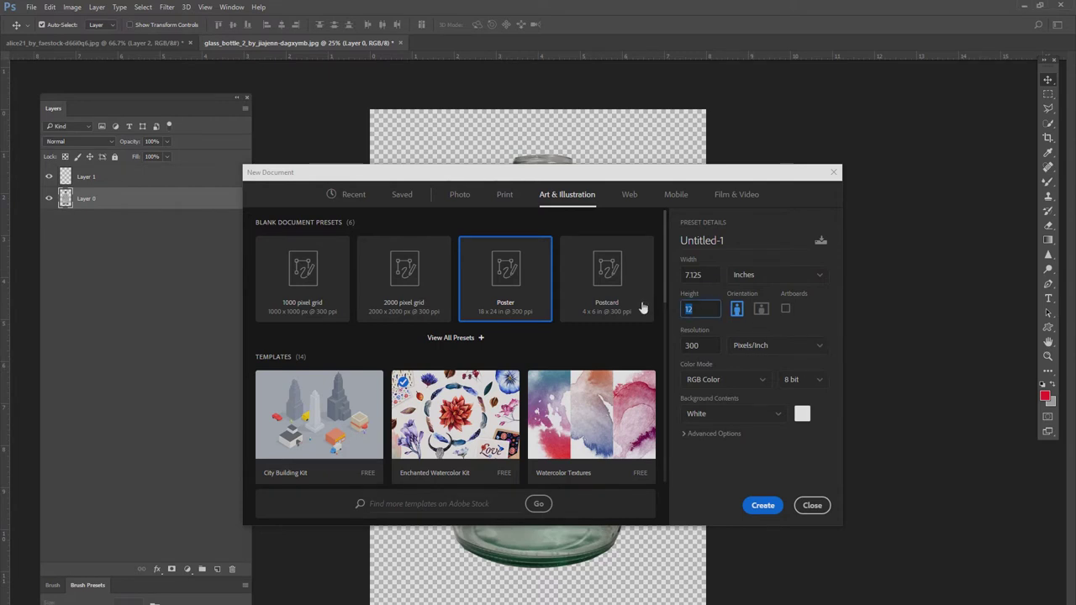
{"action": "type", "text": "10.75"}
{"action": "left_click", "coordinate": [746, 506]}
Step: Copy the whole bottle layer and paste it into Untitled-1
{"action": "left_click", "coordinate": [269, 42]}
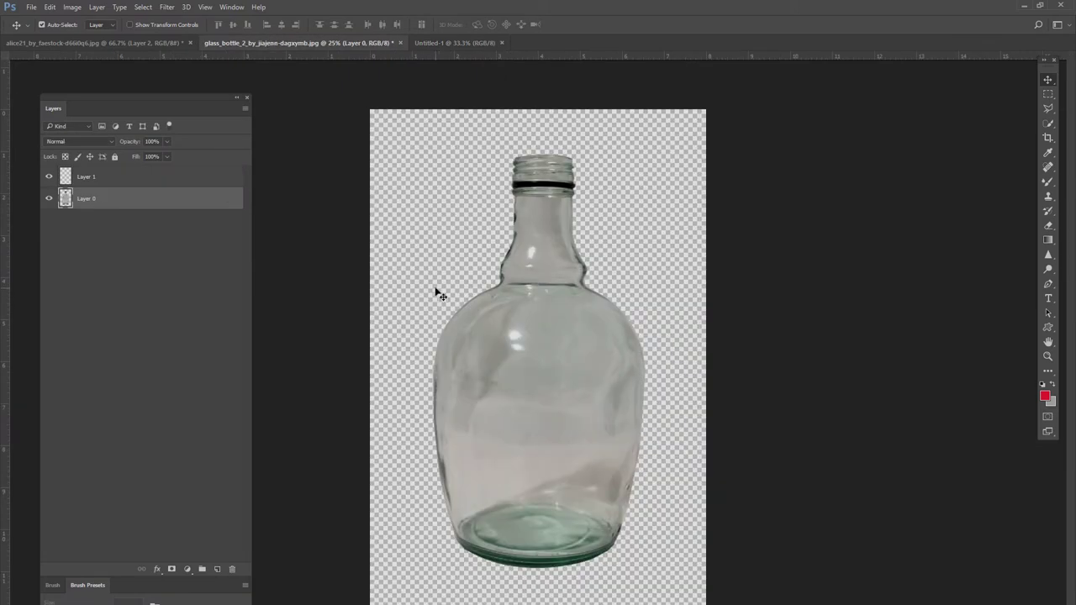
{"action": "key", "text": "ctrl+a"}
{"action": "key", "text": "ctrl+c"}
{"action": "key", "text": "ctrl+Tab"}
{"action": "key", "text": "ctrl+v"}
Step: Rotate the bottle 180° and distort its corners to shorten and taper it
{"action": "key", "text": "ctrl+t"}
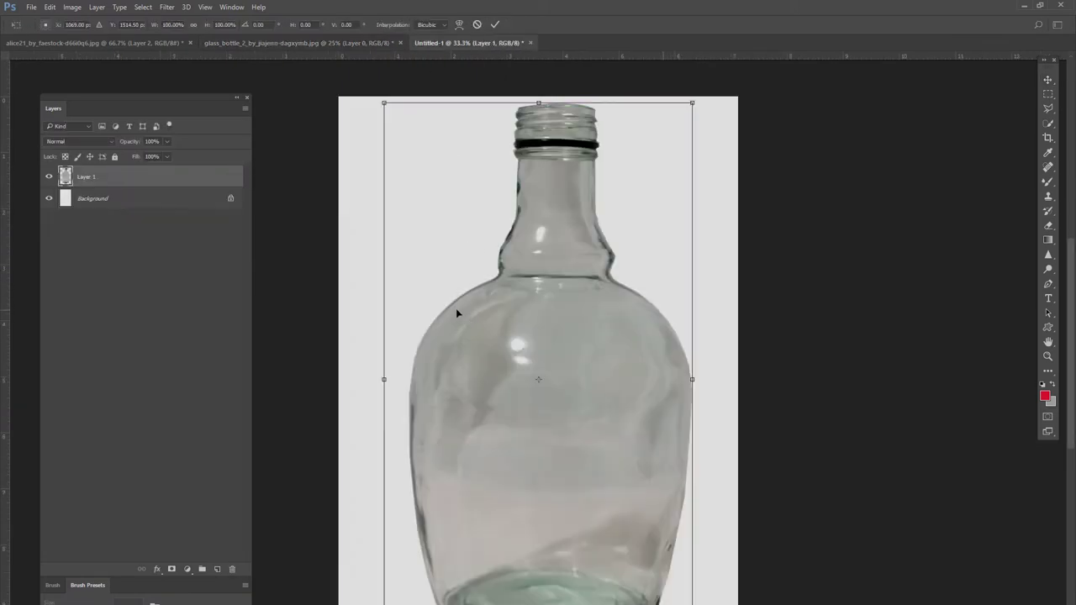
{"action": "left_click_drag", "start_coordinate": [456, 312], "coordinate": [412, 459]}
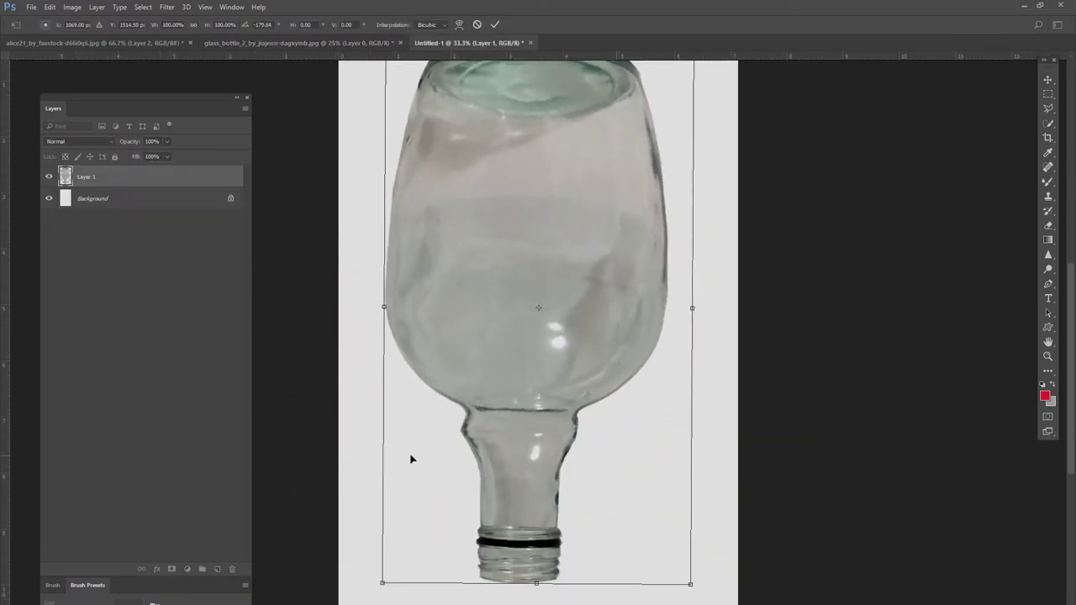
{"action": "left_click_drag", "start_coordinate": [532, 591], "coordinate": [532, 578]}
{"action": "scroll", "coordinate": [519, 365], "scroll_direction": "up", "scroll_amount": 2}
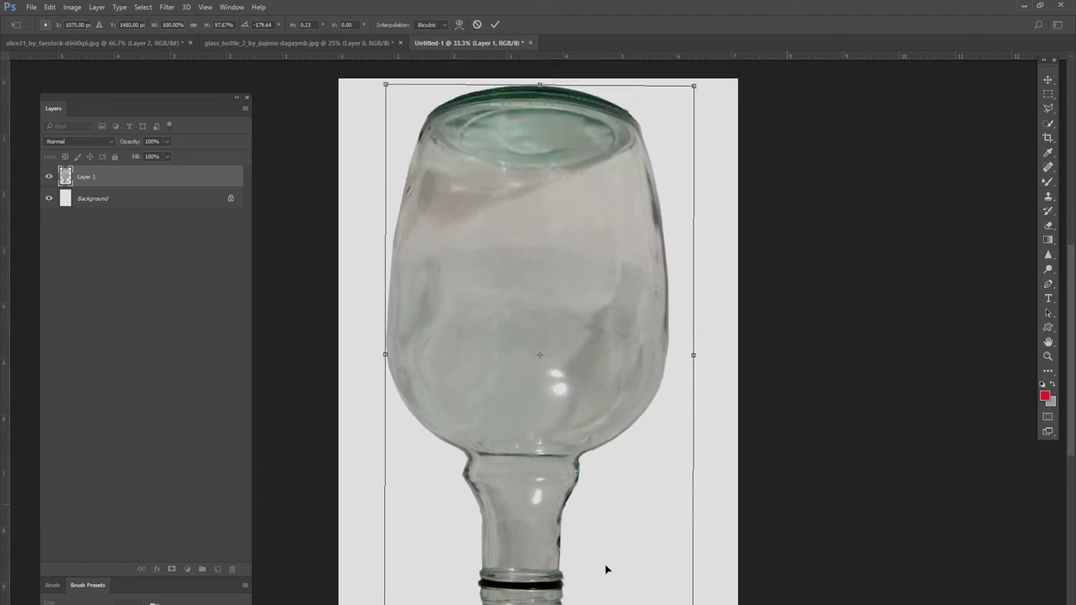
{"action": "left_click_drag", "start_coordinate": [693, 601], "coordinate": [680, 592]}
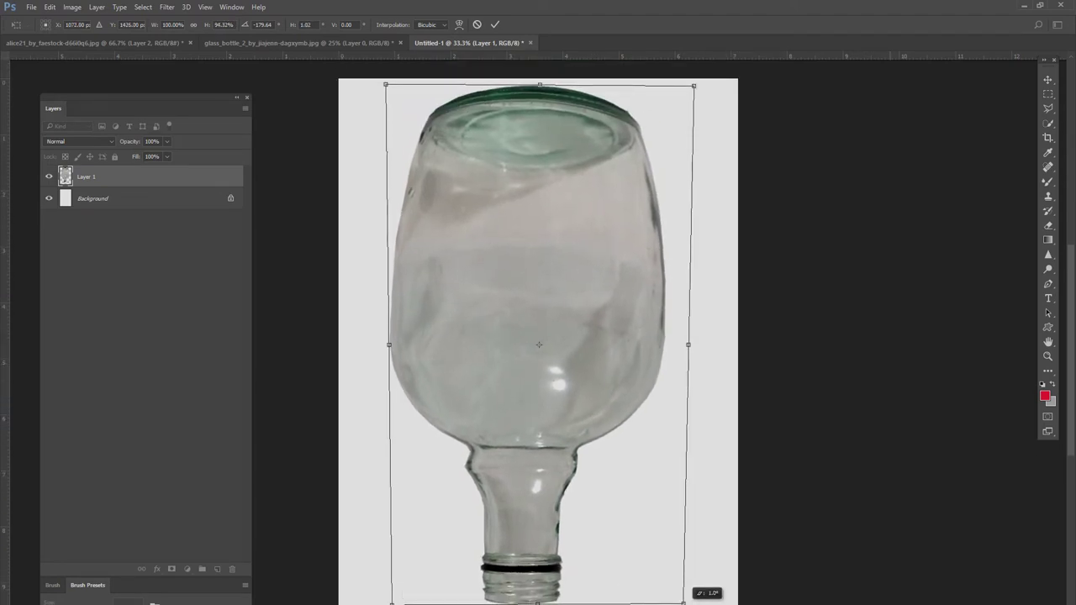
{"action": "left_click_drag", "start_coordinate": [391, 603], "coordinate": [396, 595]}
{"action": "left_click_drag", "start_coordinate": [681, 592], "coordinate": [674, 578]}
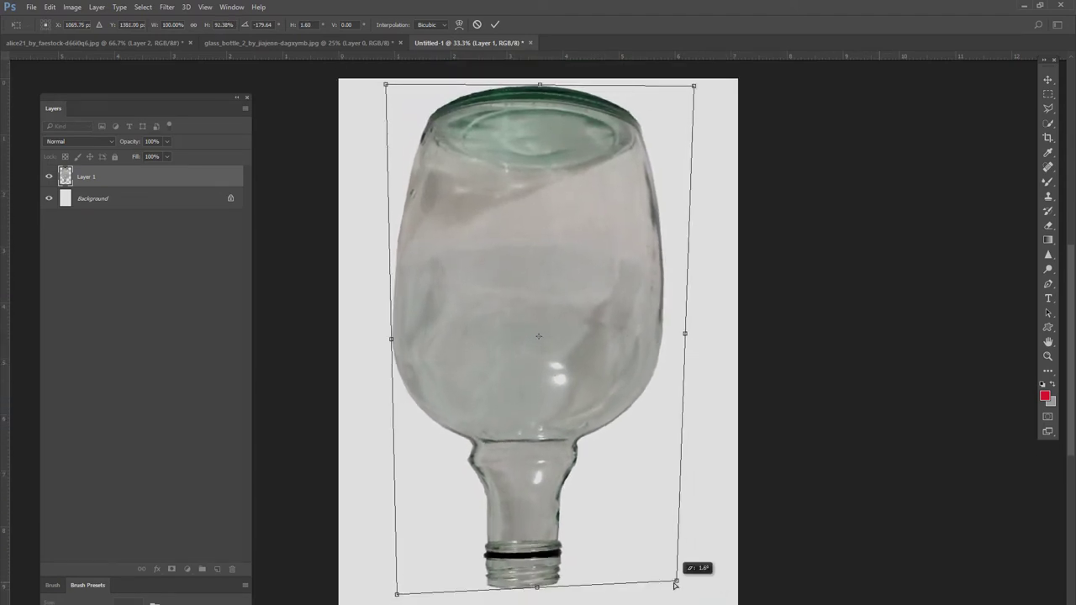
{"action": "mouse_move", "coordinate": [392, 597]}
{"action": "left_mouse_down"}
{"action": "mouse_move", "coordinate": [392, 582]}
{"action": "mouse_move", "coordinate": [411, 577]}
{"action": "left_mouse_up"}
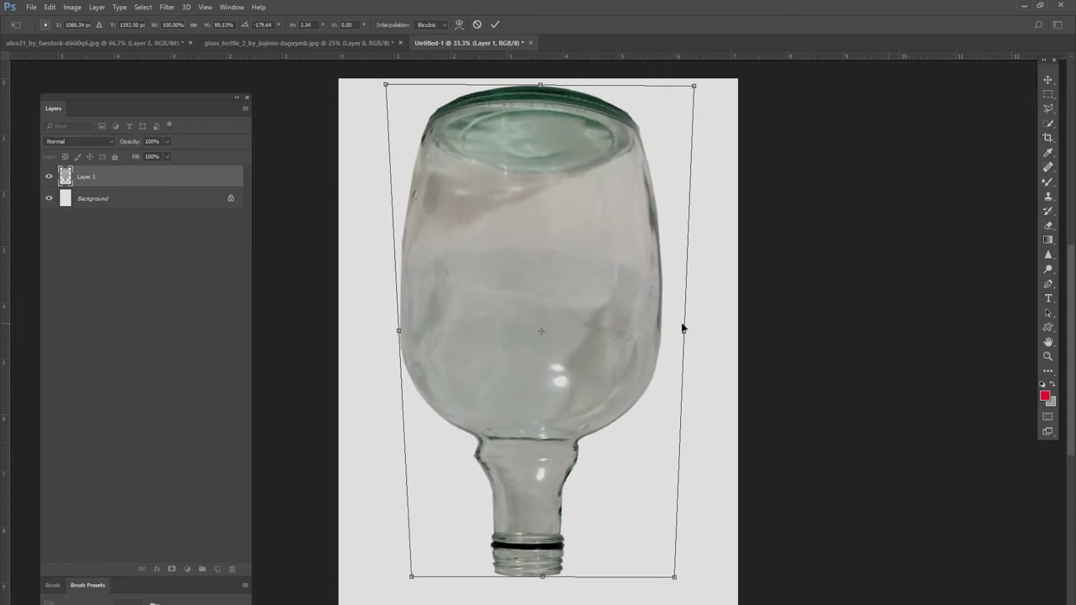
{"action": "left_click_drag", "start_coordinate": [683, 331], "coordinate": [671, 334]}
{"action": "key", "text": "Return"}
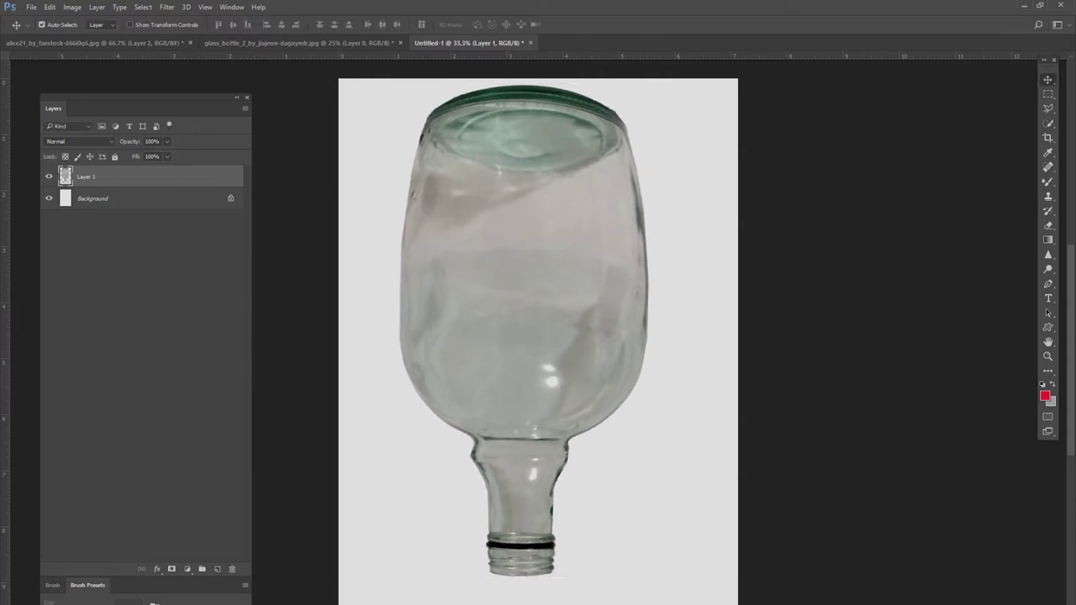
{"action": "scroll", "coordinate": [538, 336], "scroll_direction": "up", "scroll_amount": 2}
Step: Apply a first perspective warp, pulling the bottle's lower corners slightly down
{"action": "key", "text": "e"}
{"action": "left_click", "coordinate": [50, 7]}
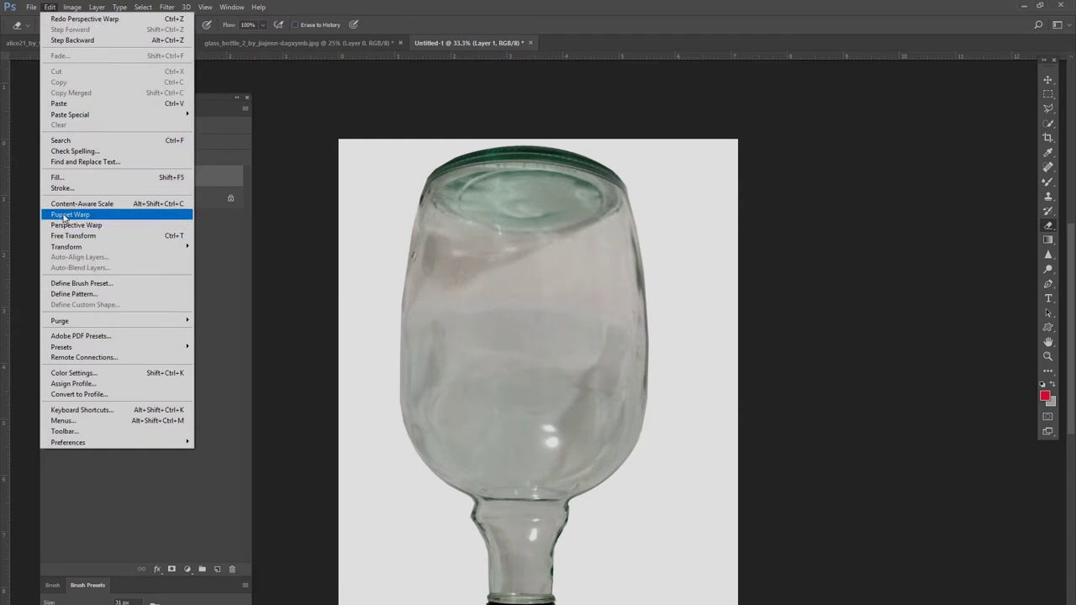
{"action": "left_click", "coordinate": [63, 225]}
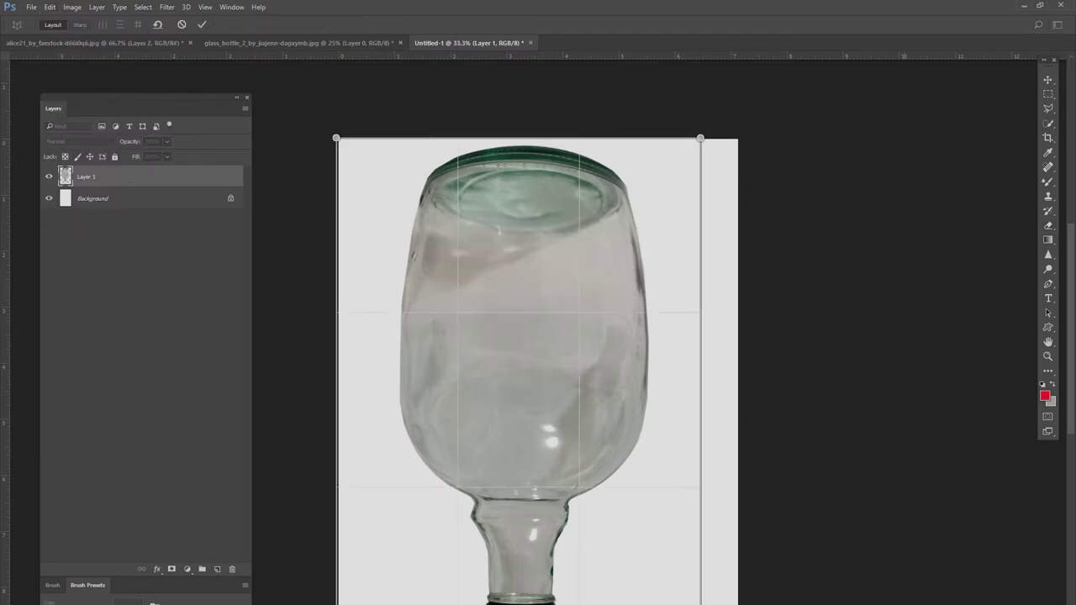
{"action": "left_click_drag", "start_coordinate": [338, 139], "coordinate": [738, 601]}
{"action": "scroll", "coordinate": [606, 583], "scroll_direction": "down", "scroll_amount": 3}
{"action": "scroll", "coordinate": [605, 582], "scroll_direction": "down", "scroll_amount": 1}
{"action": "left_click_drag", "start_coordinate": [737, 532], "coordinate": [738, 556]}
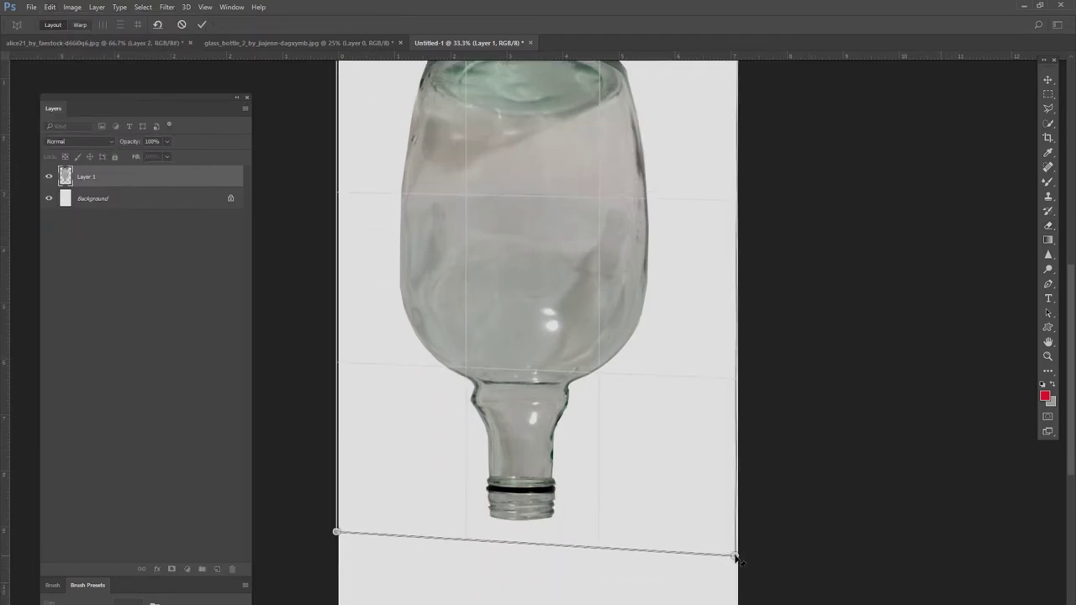
{"action": "left_click_drag", "start_coordinate": [338, 532], "coordinate": [338, 552]}
{"action": "key", "text": "Return"}
{"action": "scroll", "coordinate": [440, 397], "scroll_direction": "up", "scroll_amount": 1}
Step: Define a fresh perspective warp plane across the canvas with bottom corners pulled inward
{"action": "key", "text": "e"}
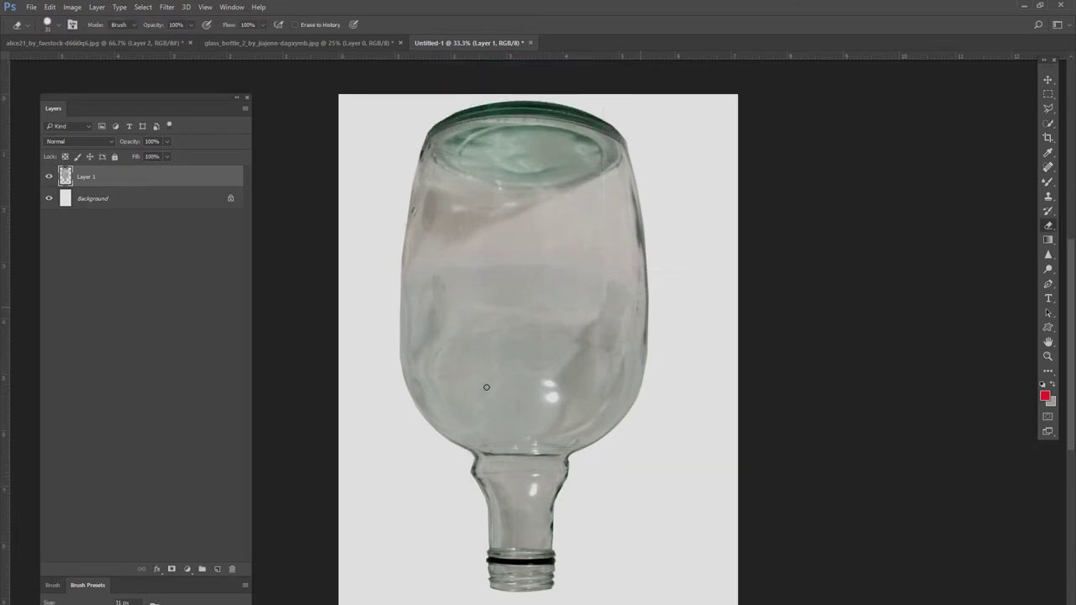
{"action": "left_click", "coordinate": [50, 7]}
{"action": "left_click", "coordinate": [74, 225]}
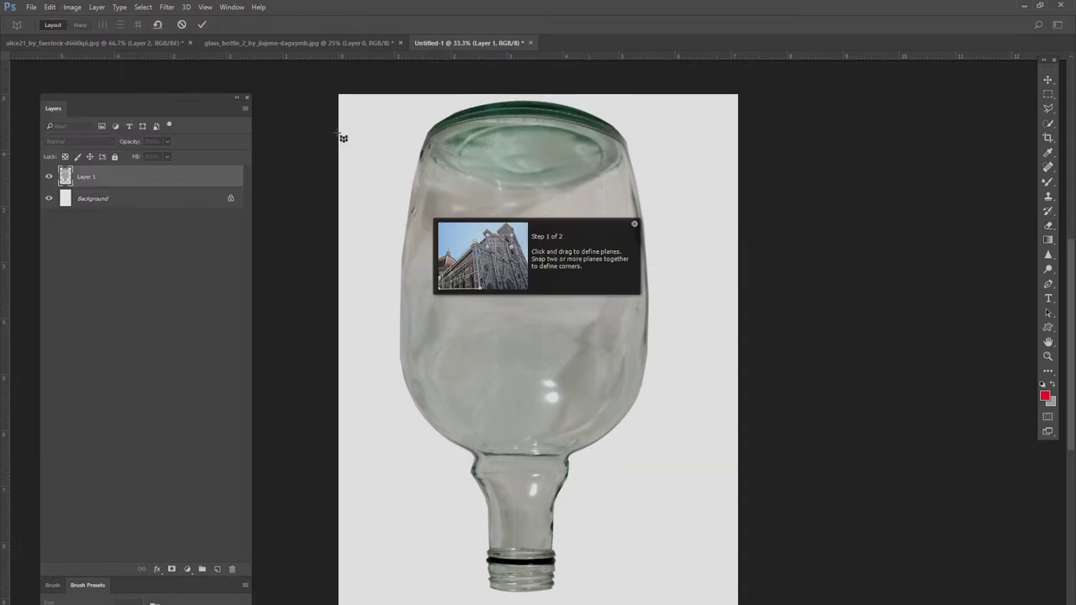
{"action": "left_click_drag", "start_coordinate": [338, 95], "coordinate": [737, 598]}
{"action": "left_click_drag", "start_coordinate": [338, 599], "coordinate": [344, 600]}
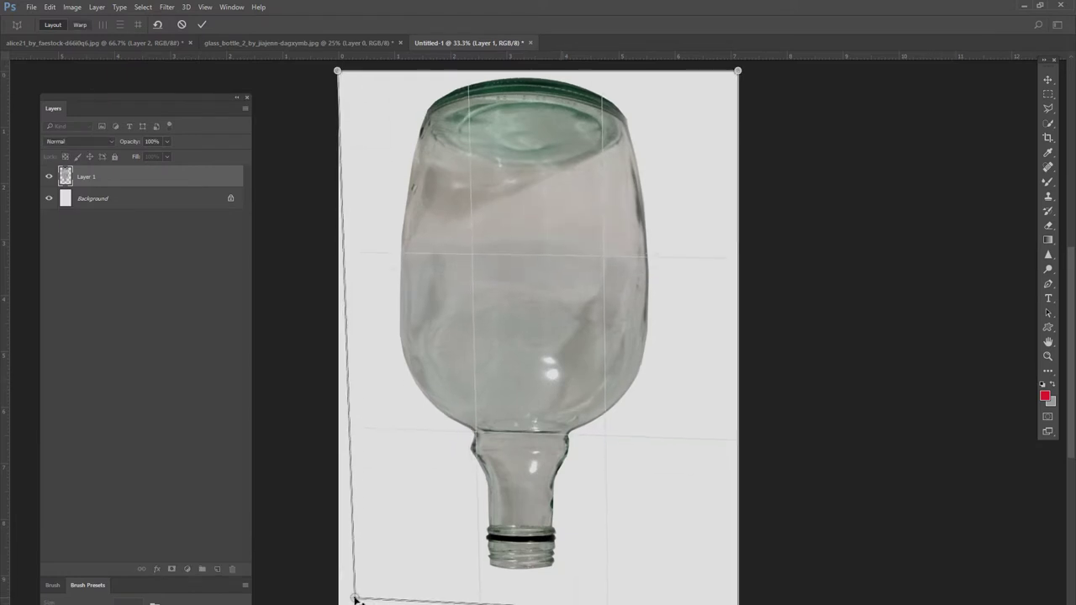
{"action": "left_click_drag", "start_coordinate": [737, 598], "coordinate": [728, 601]}
Step: Warp the corner pins to tilt, stretch and reshape the bottle, then commit
{"action": "left_click", "coordinate": [80, 24]}
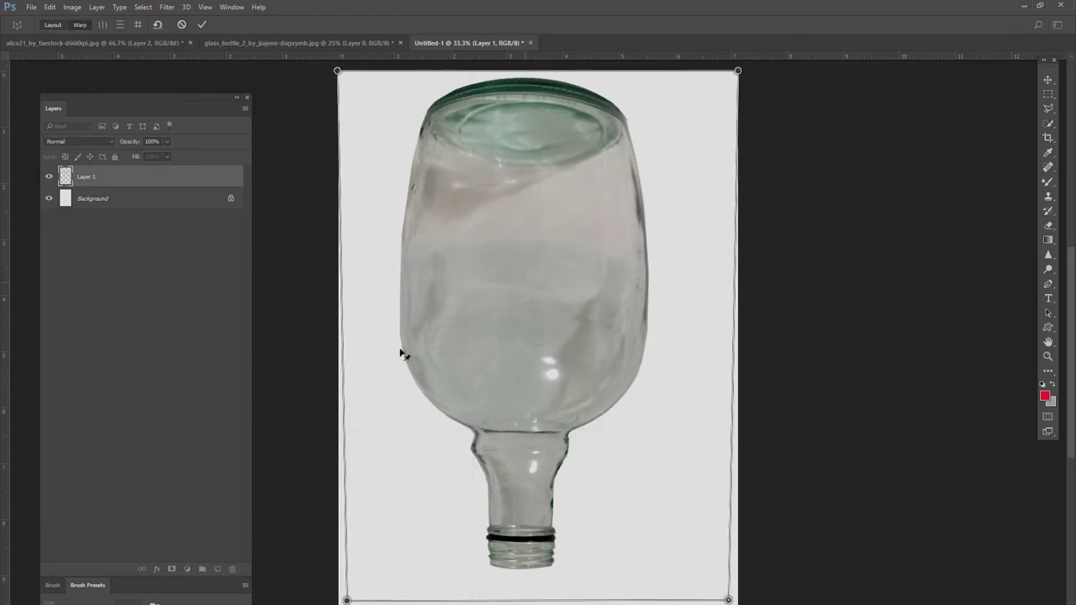
{"action": "left_click_drag", "start_coordinate": [345, 600], "coordinate": [352, 584]}
{"action": "left_click_drag", "start_coordinate": [729, 601], "coordinate": [709, 570]}
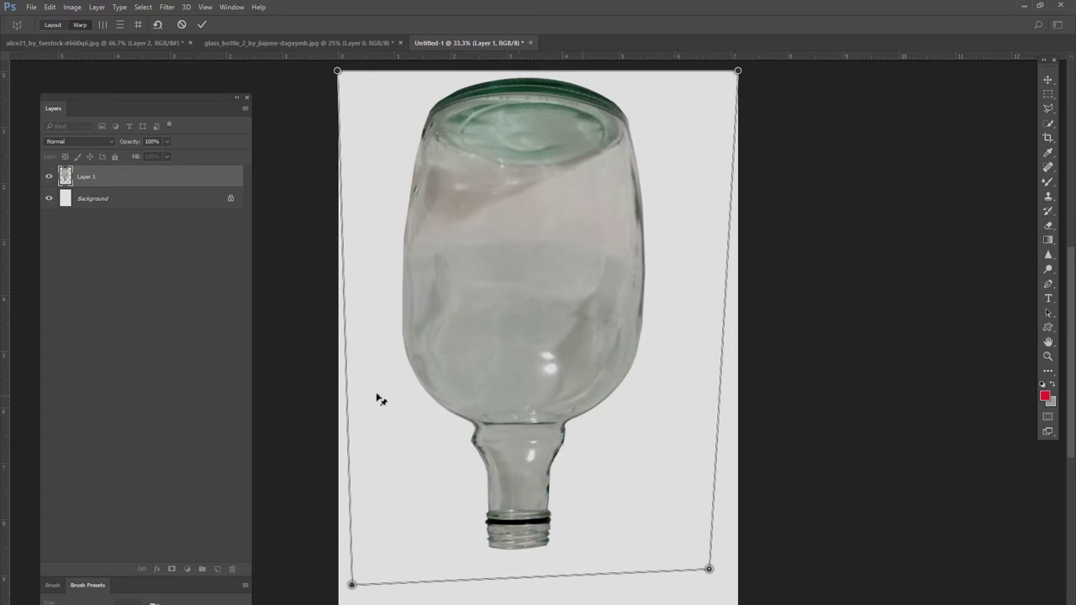
{"action": "left_click_drag", "start_coordinate": [351, 585], "coordinate": [352, 601]}
{"action": "mouse_move", "coordinate": [709, 570]}
{"action": "left_mouse_down"}
{"action": "mouse_move", "coordinate": [705, 601]}
{"action": "mouse_move", "coordinate": [704, 589]}
{"action": "left_mouse_up"}
{"action": "left_click_drag", "start_coordinate": [738, 71], "coordinate": [726, 69]}
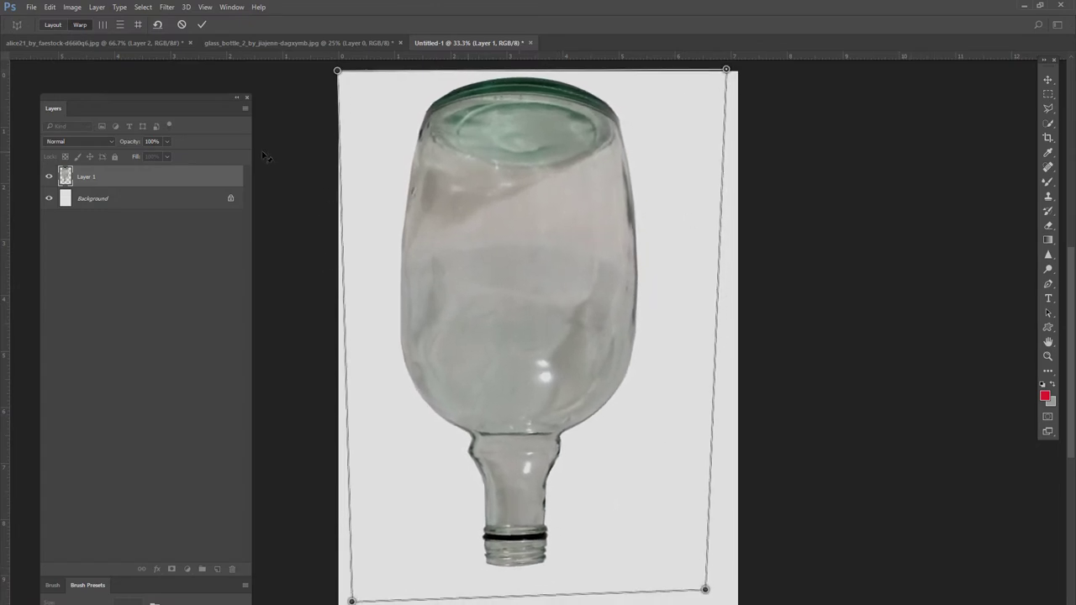
{"action": "scroll", "coordinate": [341, 74], "scroll_direction": "up", "scroll_amount": 1}
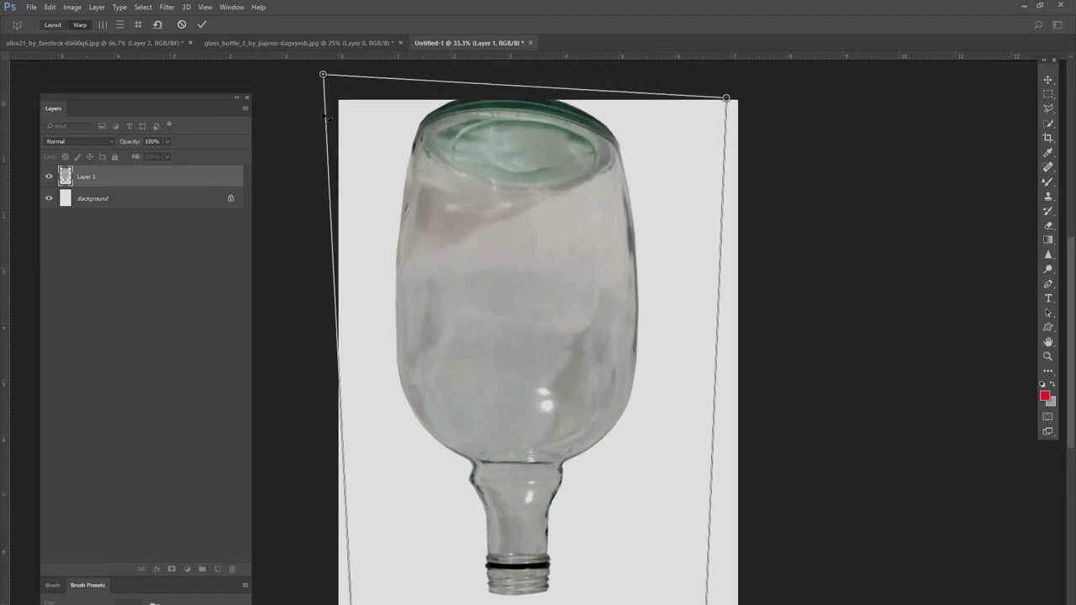
{"action": "left_click_drag", "start_coordinate": [327, 76], "coordinate": [333, 107]}
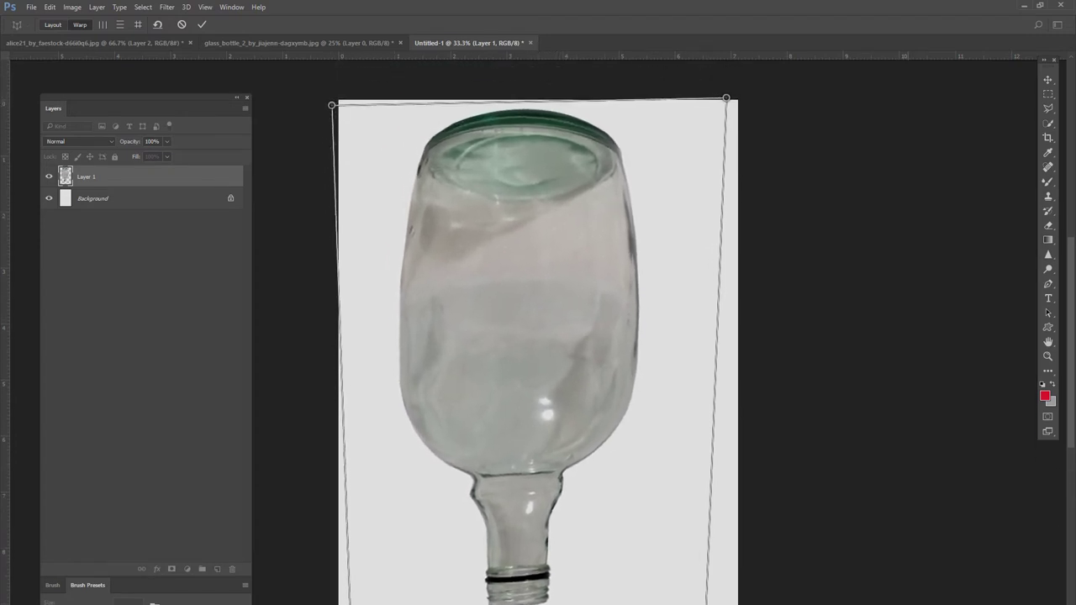
{"action": "key", "text": "Return"}
Step: Nudge the warped bottle slightly right and down
{"action": "key", "text": "e"}
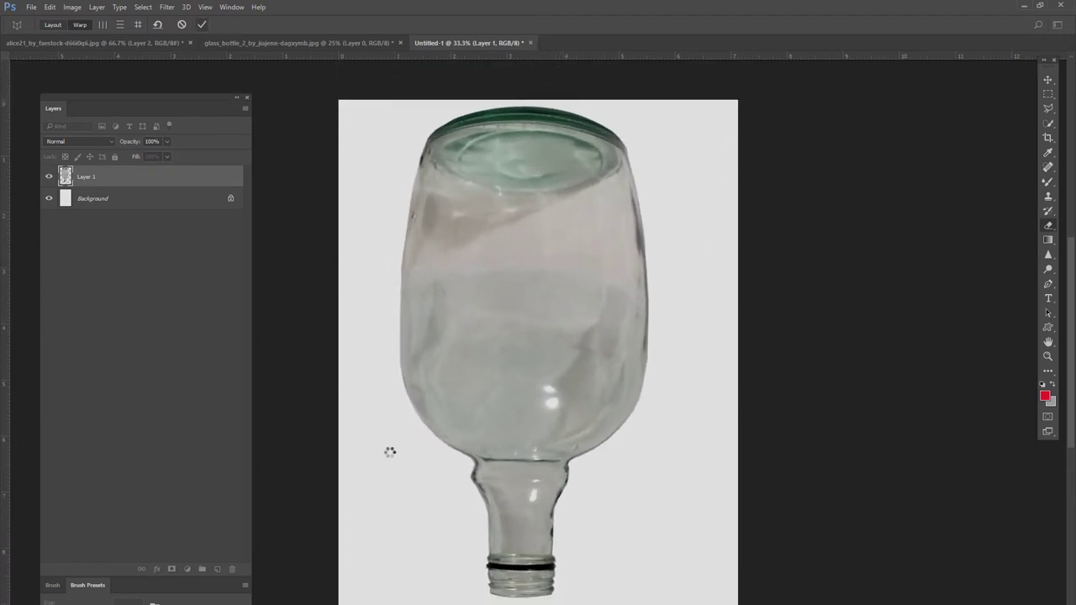
{"action": "key", "text": "v"}
{"action": "left_click_drag", "start_coordinate": [550, 231], "coordinate": [565, 247]}
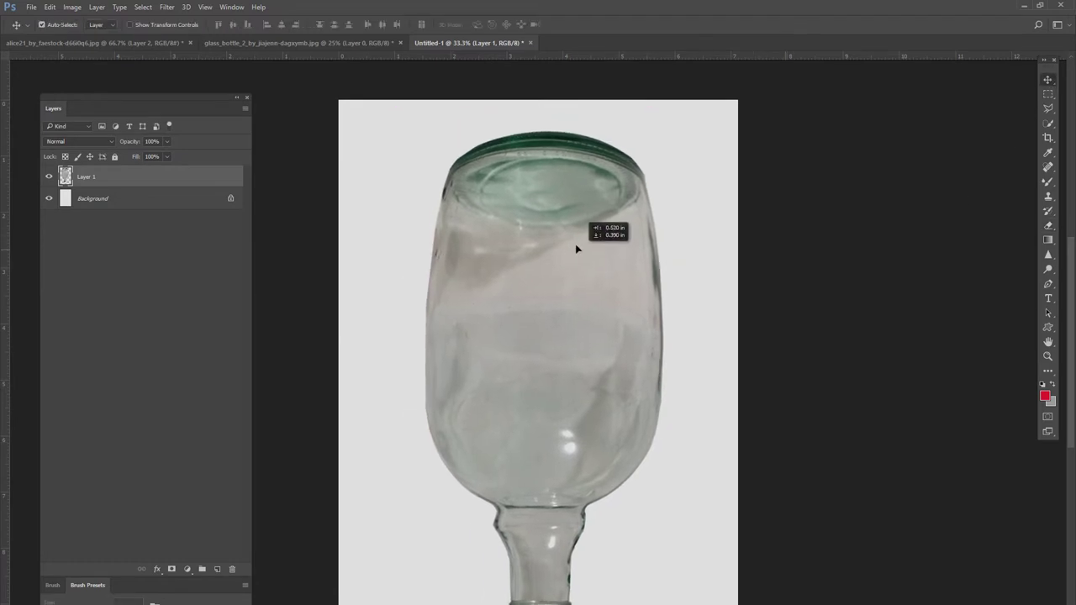
Step: Trace a closed path around the bottle's top-left rim, select it, then deselect
{"action": "left_click", "coordinate": [1047, 285]}
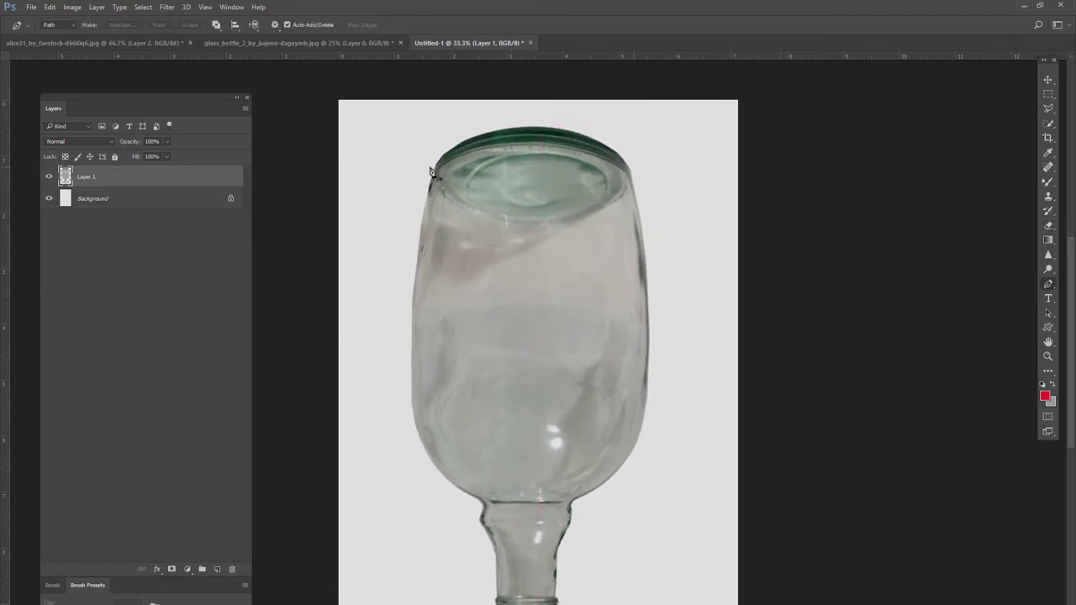
{"action": "left_click", "coordinate": [274, 25]}
{"action": "left_click", "coordinate": [433, 165]}
{"action": "left_click_drag", "start_coordinate": [554, 132], "coordinate": [640, 133]}
{"action": "left_click_drag", "start_coordinate": [327, 108], "coordinate": [363, 176]}
{"action": "left_click", "coordinate": [433, 165]}
{"action": "key", "text": "ctrl+Return"}
{"action": "key", "text": "ctrl+d"}
Step: Start a path down the bottle's left edge, then discard it
{"action": "scroll", "coordinate": [353, 283], "scroll_direction": "down", "scroll_amount": 2}
{"action": "scroll", "coordinate": [348, 259], "scroll_direction": "down", "scroll_amount": 1}
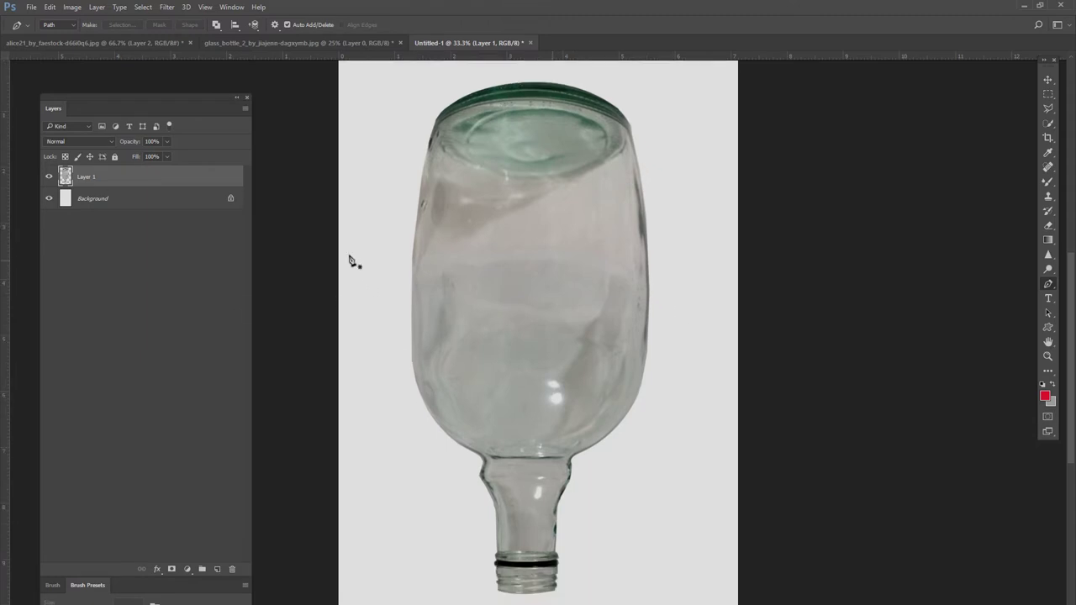
{"action": "left_click", "coordinate": [430, 143]}
{"action": "left_click_drag", "start_coordinate": [374, 87], "coordinate": [374, 171]}
{"action": "key", "text": "Delete"}
Step: Trace a path around the bottle's top-right rim corner, then discard it
{"action": "key", "text": "Delete"}
{"action": "left_click", "coordinate": [629, 124]}
{"action": "left_click", "coordinate": [663, 93]}
{"action": "left_click", "coordinate": [713, 165]}
{"action": "left_click", "coordinate": [686, 168]}
{"action": "left_click", "coordinate": [629, 123]}
{"action": "key", "text": "Delete"}
{"action": "key", "text": "Delete"}
Step: Copy Alice from the alice21 photo onto the bottle canvas
{"action": "key", "text": "e"}
{"action": "left_click", "coordinate": [266, 42]}
{"action": "left_click", "coordinate": [93, 42]}
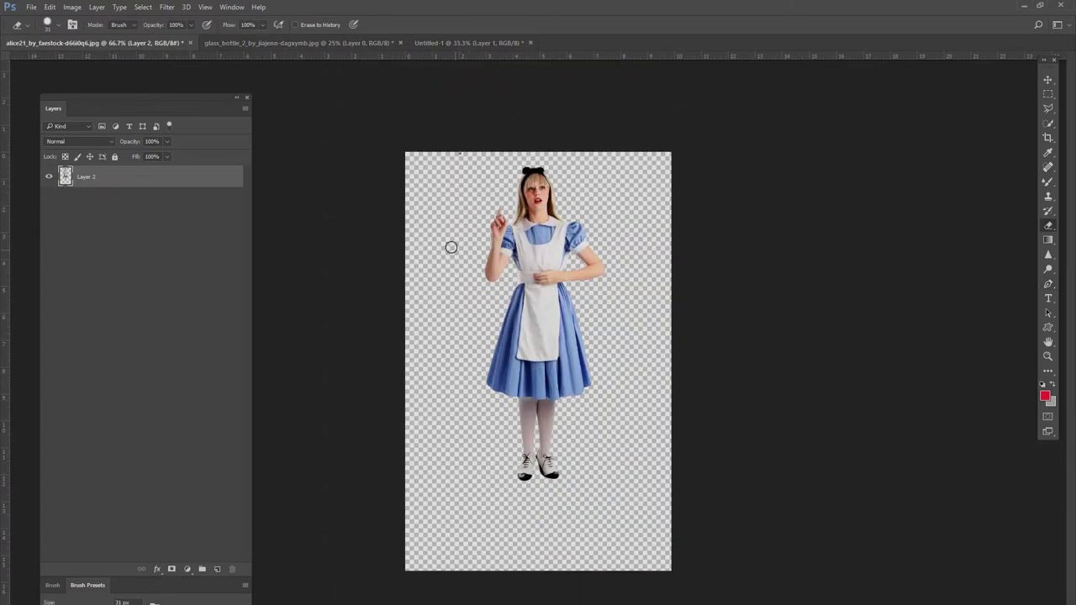
{"action": "left_click_drag", "start_coordinate": [427, 247], "coordinate": [517, 270]}
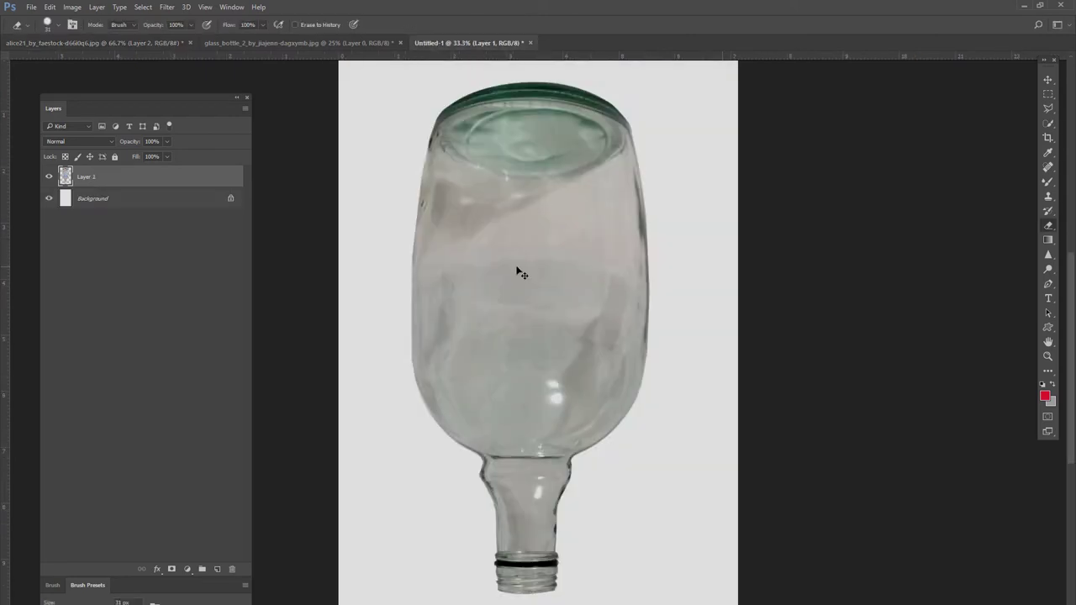
{"action": "left_click", "coordinate": [41, 43]}
{"action": "key", "text": "v"}
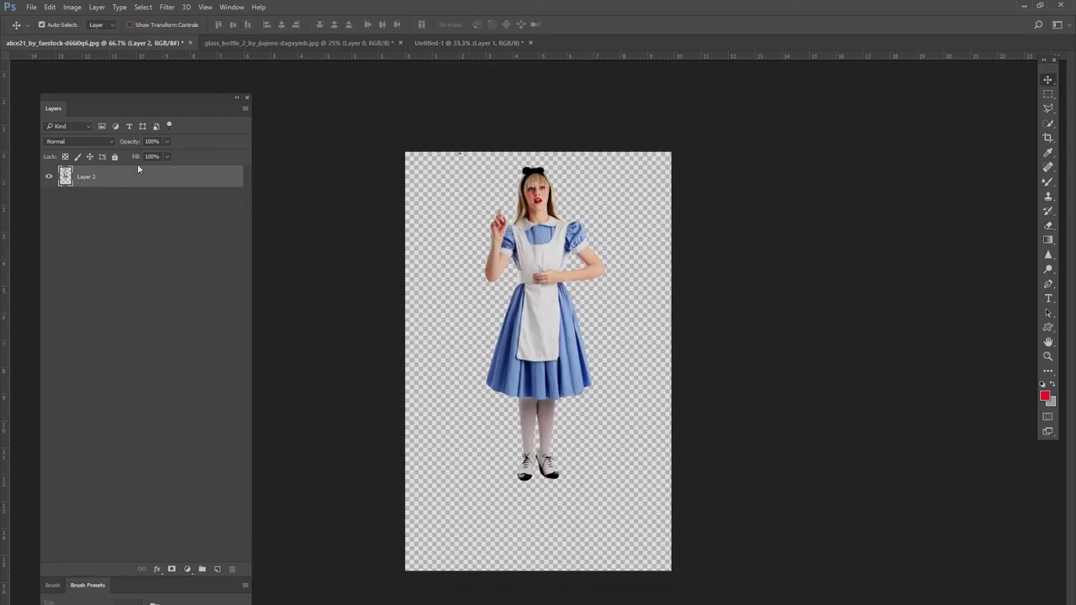
{"action": "left_click_drag", "start_coordinate": [555, 395], "coordinate": [406, 261]}
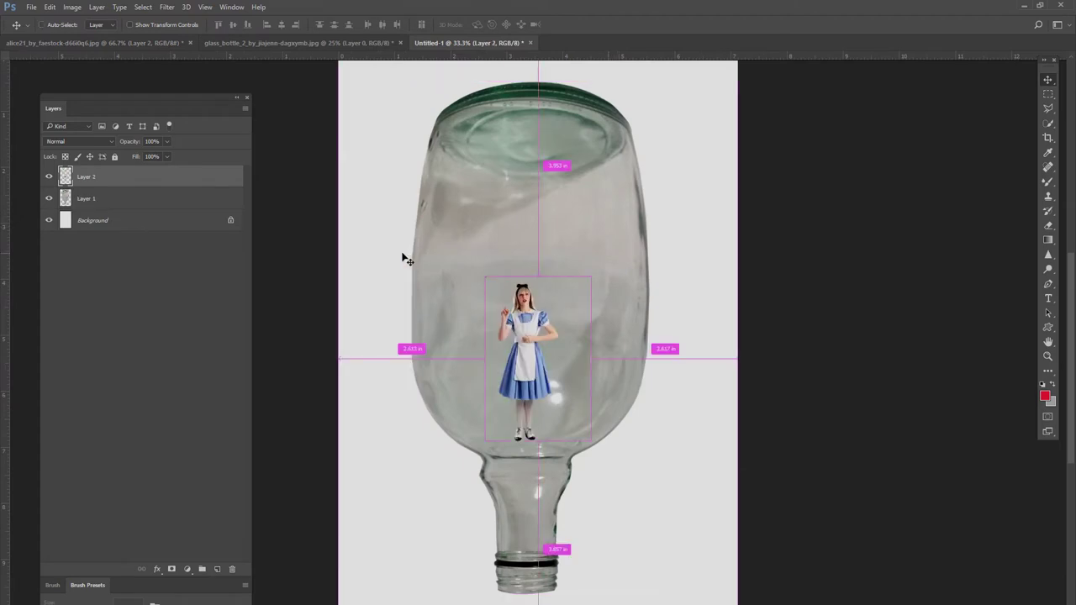
Step: Rotate Alice 180° and enlarge her to about 188% inside the bottle
{"action": "key", "text": "ctrl+t"}
{"action": "mouse_move", "coordinate": [482, 440]}
{"action": "left_mouse_down"}
{"action": "mouse_move", "coordinate": [468, 425]}
{"action": "mouse_move", "coordinate": [660, 271]}
{"action": "mouse_move", "coordinate": [632, 243]}
{"action": "mouse_move", "coordinate": [596, 275]}
{"action": "mouse_move", "coordinate": [589, 135]}
{"action": "left_mouse_up"}
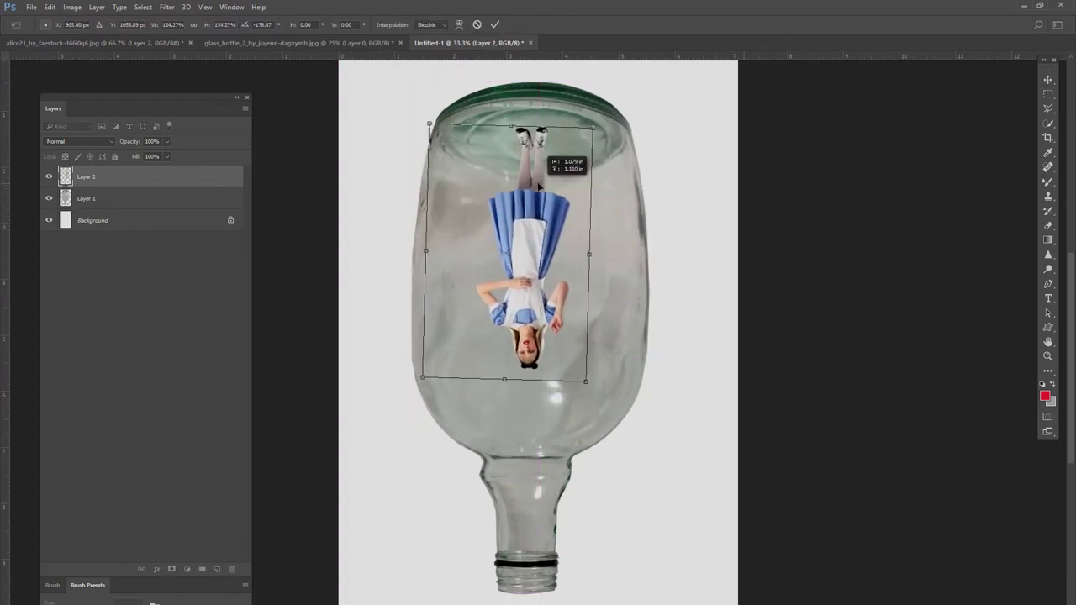
{"action": "mouse_move", "coordinate": [588, 423]}
{"action": "left_mouse_down"}
{"action": "mouse_move", "coordinate": [589, 376]}
{"action": "mouse_move", "coordinate": [620, 414]}
{"action": "left_mouse_up"}
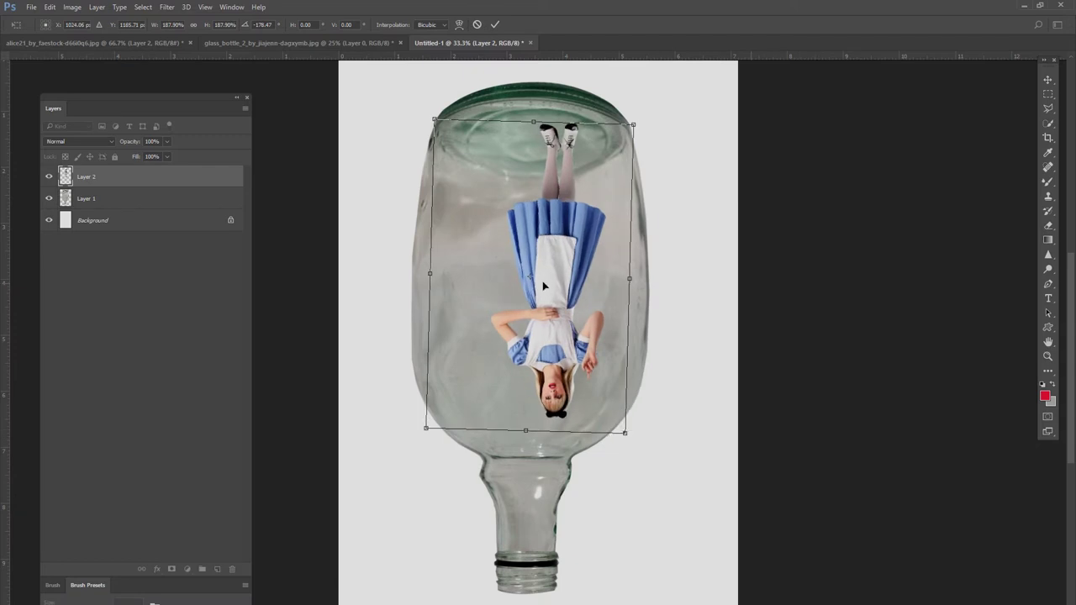
{"action": "left_click_drag", "start_coordinate": [545, 286], "coordinate": [518, 274]}
{"action": "key", "text": "Return"}
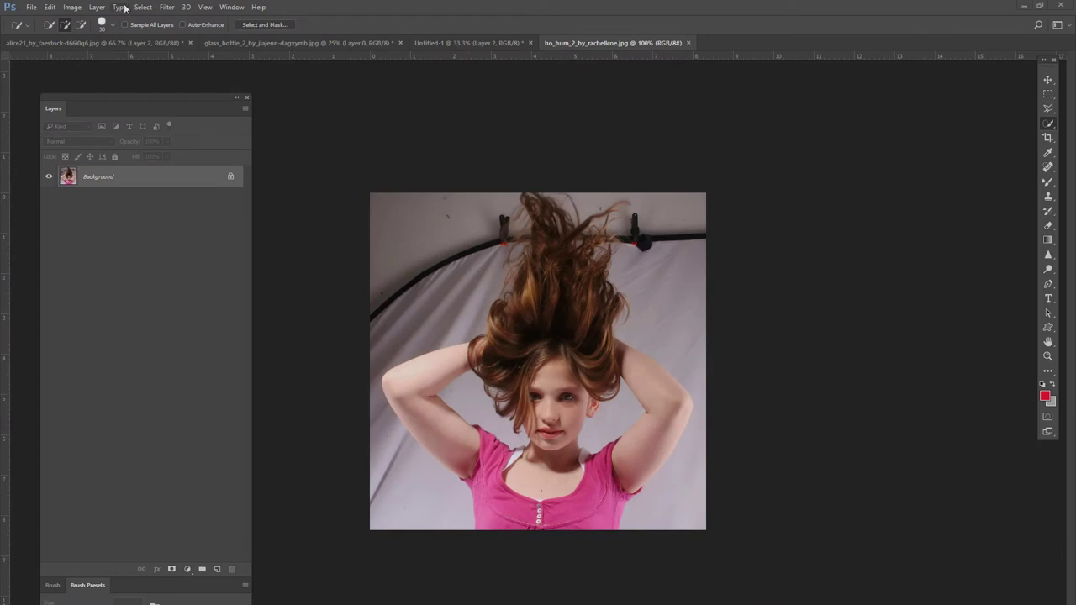
Step: Apply Smart Sharpen to the hair photo and convert the Background into an editable layer
{"action": "left_click", "coordinate": [167, 7]}
{"action": "left_click", "coordinate": [117, 235]}
{"action": "left_click", "coordinate": [980, 93]}
{"action": "double_click", "coordinate": [225, 182]}
{"action": "left_click", "coordinate": [954, 135]}
Step: Duplicate the photo layer and merge the copies into one layer
{"action": "right_click", "coordinate": [149, 178]}
{"action": "left_click", "coordinate": [194, 252]}
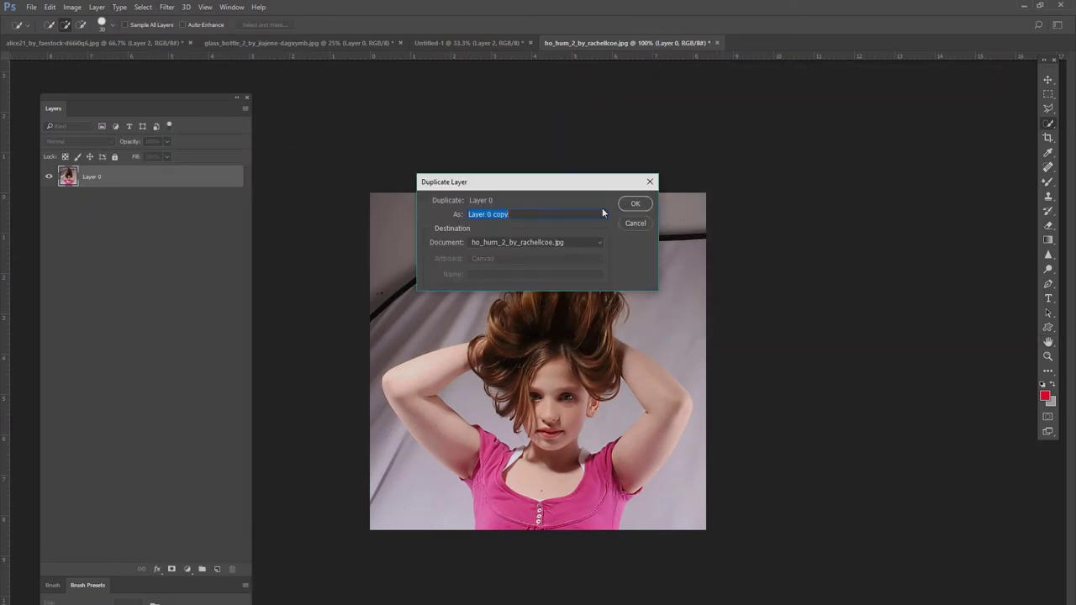
{"action": "key", "text": "Return"}
{"action": "right_click", "coordinate": [106, 192]}
{"action": "left_click", "coordinate": [156, 496]}
Step: Duplicate the photo layer twice more, merge the copies, and add an empty layer beneath
{"action": "right_click", "coordinate": [115, 178]}
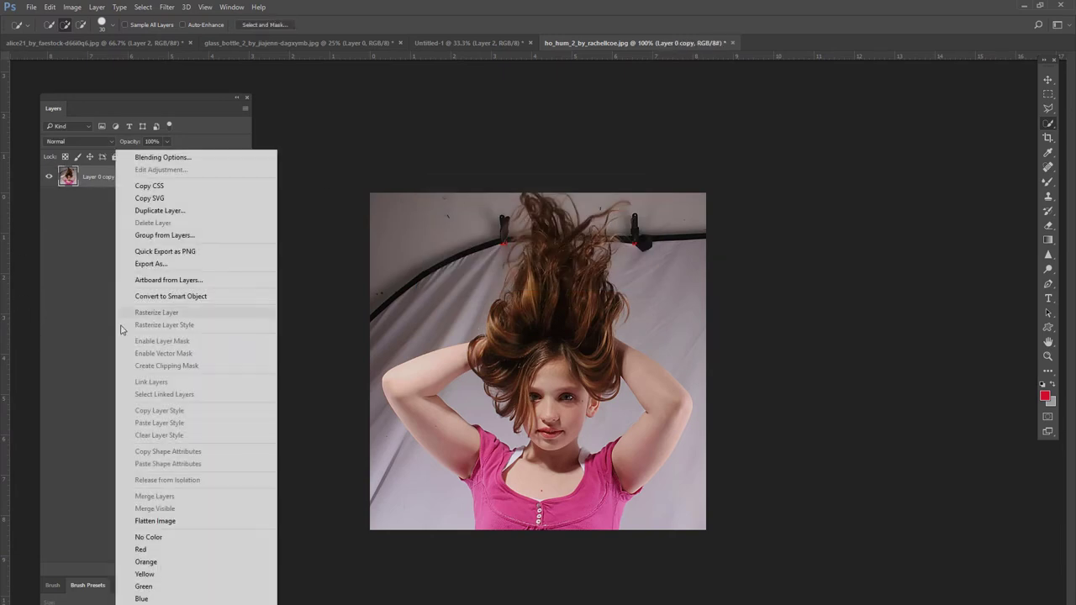
{"action": "left_click", "coordinate": [169, 210]}
{"action": "key", "text": "Return"}
{"action": "right_click", "coordinate": [150, 186]}
{"action": "left_click", "coordinate": [168, 210]}
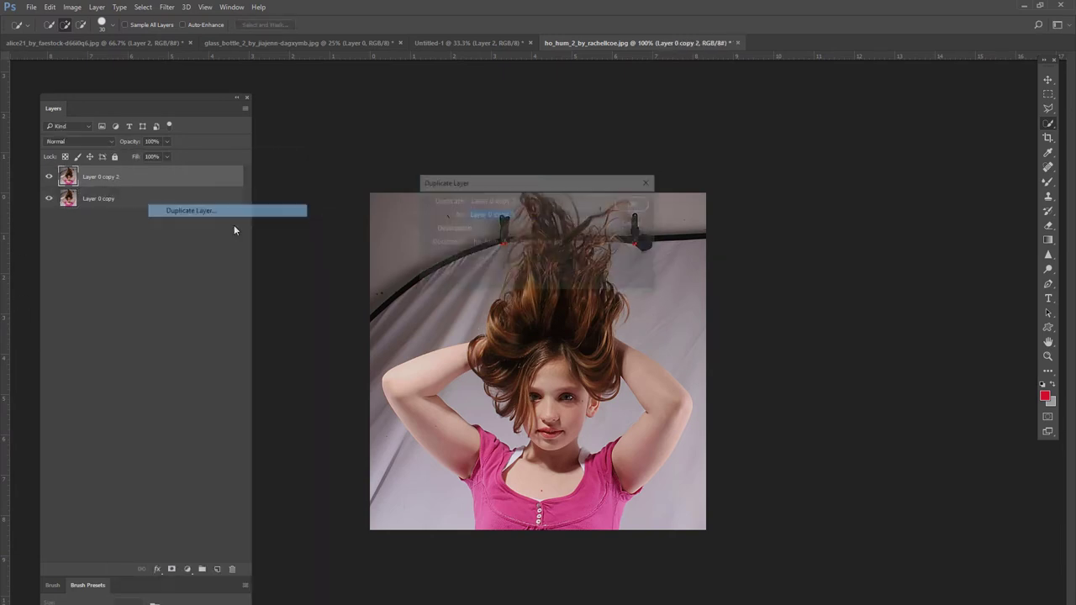
{"action": "key", "text": "Return"}
{"action": "right_click", "coordinate": [112, 200]}
{"action": "left_click", "coordinate": [155, 497]}
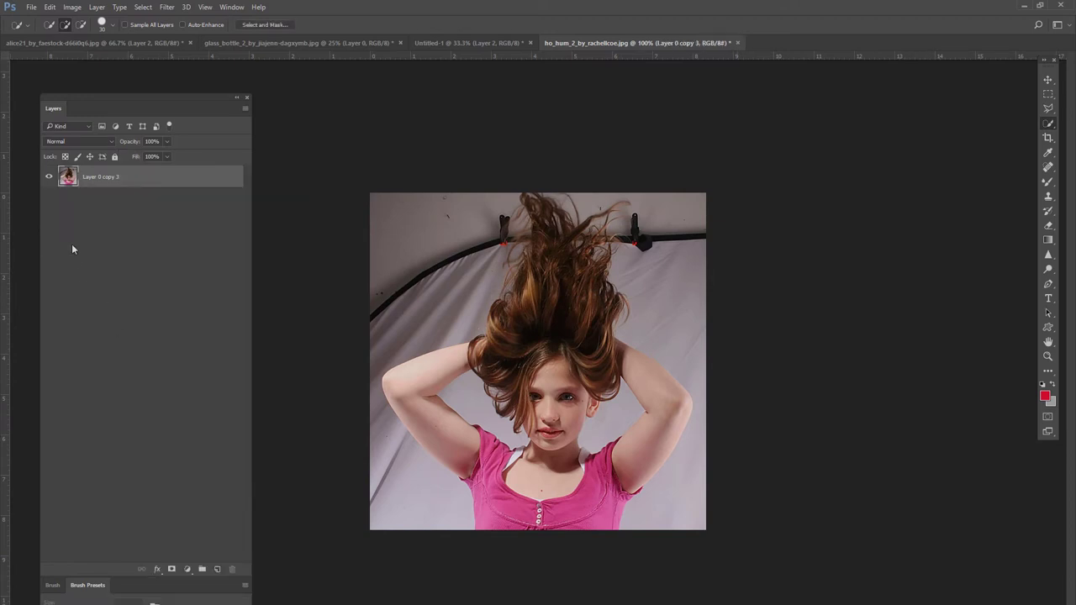
{"action": "left_click", "coordinate": [217, 569]}
{"action": "key", "text": "ctrl+bracketleft"}
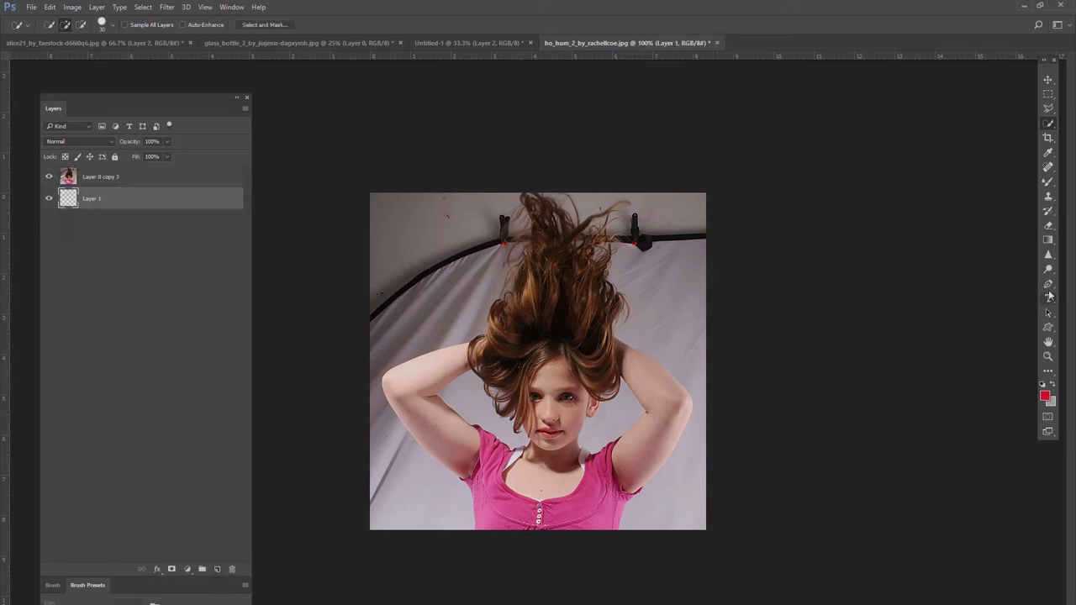
Step: Trace a pen path around the flowing hair and head, then turn it into a selection
{"action": "left_click", "coordinate": [1048, 289]}
{"action": "left_click", "coordinate": [563, 360]}
{"action": "left_click", "coordinate": [573, 377]}
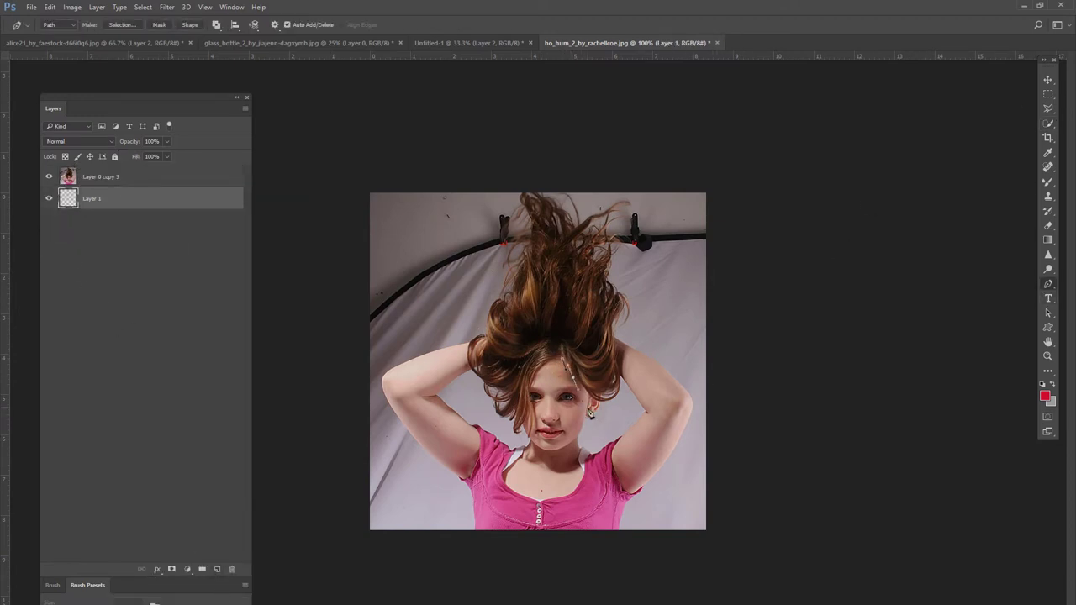
{"action": "left_click", "coordinate": [619, 399]}
{"action": "left_click", "coordinate": [629, 363]}
{"action": "left_click", "coordinate": [625, 322]}
{"action": "left_click", "coordinate": [565, 183]}
{"action": "left_click", "coordinate": [496, 190]}
{"action": "left_click", "coordinate": [497, 260]}
{"action": "left_click", "coordinate": [484, 280]}
{"action": "left_click", "coordinate": [454, 334]}
{"action": "left_click", "coordinate": [468, 392]}
{"action": "left_click", "coordinate": [563, 360]}
Step: In Select and Mask, preview over the layers and set Shift Edge to -59%
{"action": "key", "text": "ctrl+Return"}
{"action": "left_click", "coordinate": [143, 6]}
{"action": "left_click", "coordinate": [168, 143]}
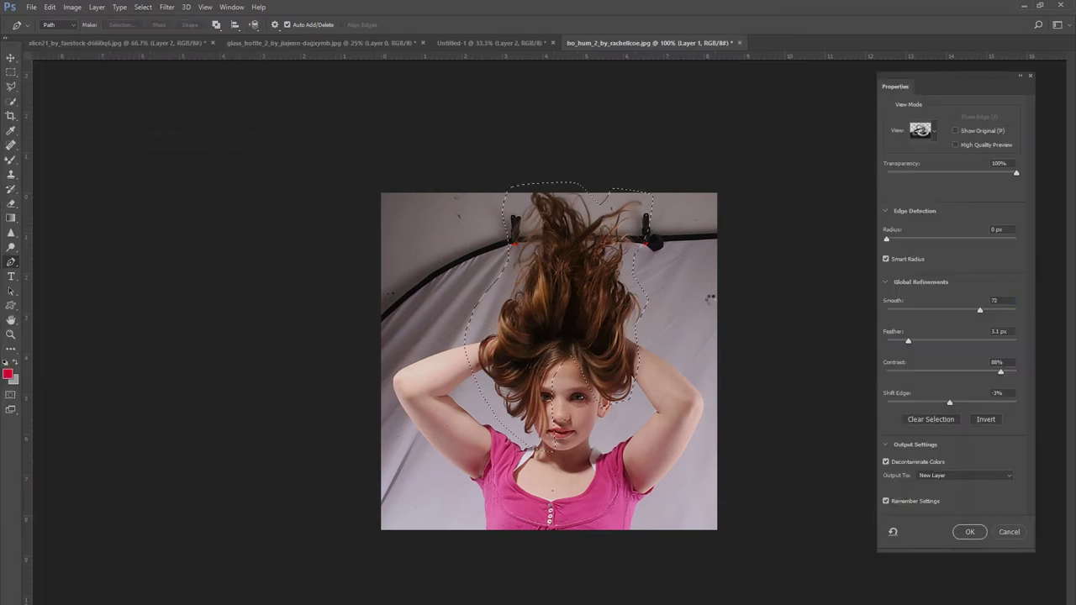
{"action": "left_click", "coordinate": [65, 25]}
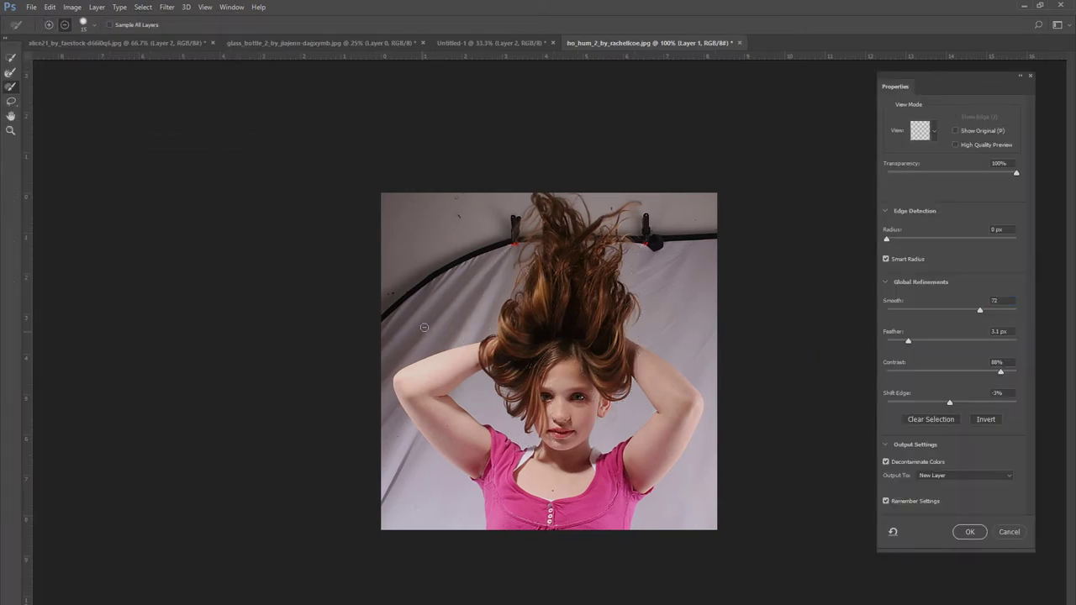
{"action": "left_click", "coordinate": [930, 131]}
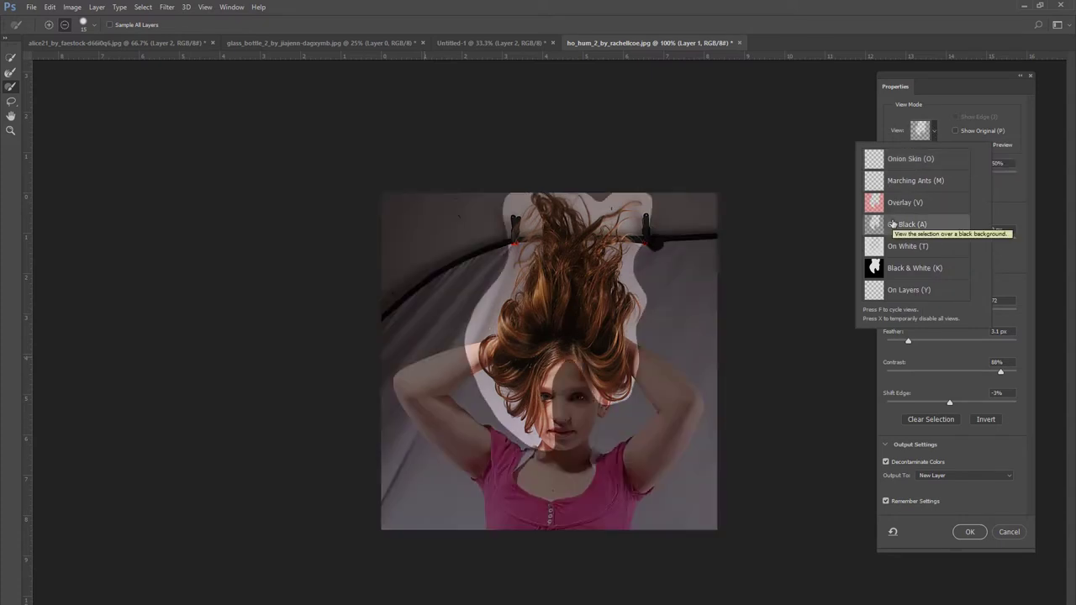
{"action": "left_click", "coordinate": [908, 289]}
{"action": "left_click", "coordinate": [920, 131]}
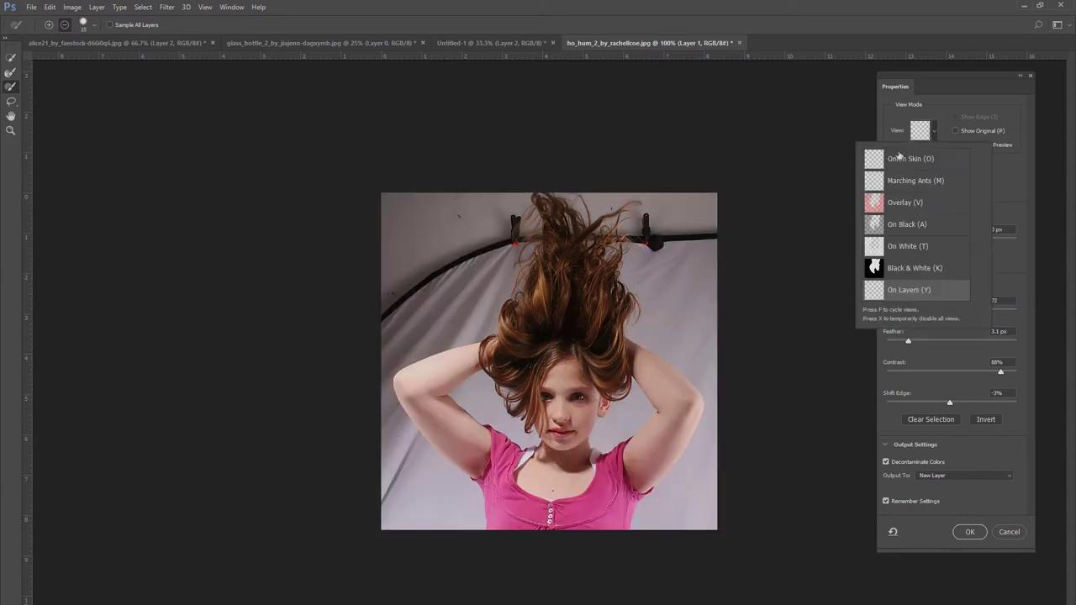
{"action": "left_click", "coordinate": [979, 215]}
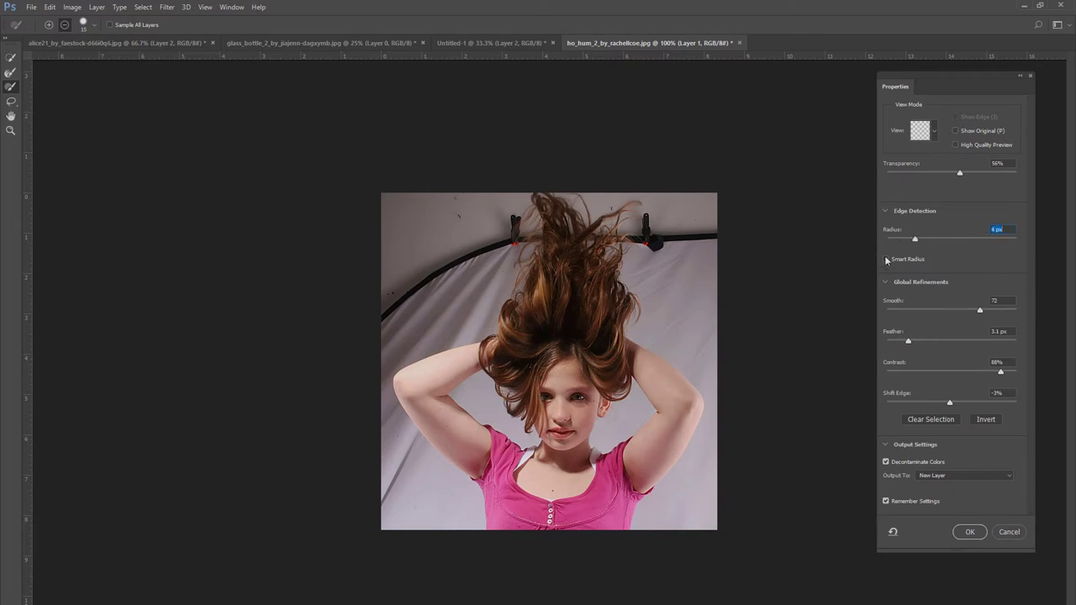
{"action": "left_click_drag", "start_coordinate": [940, 401], "coordinate": [914, 403]}
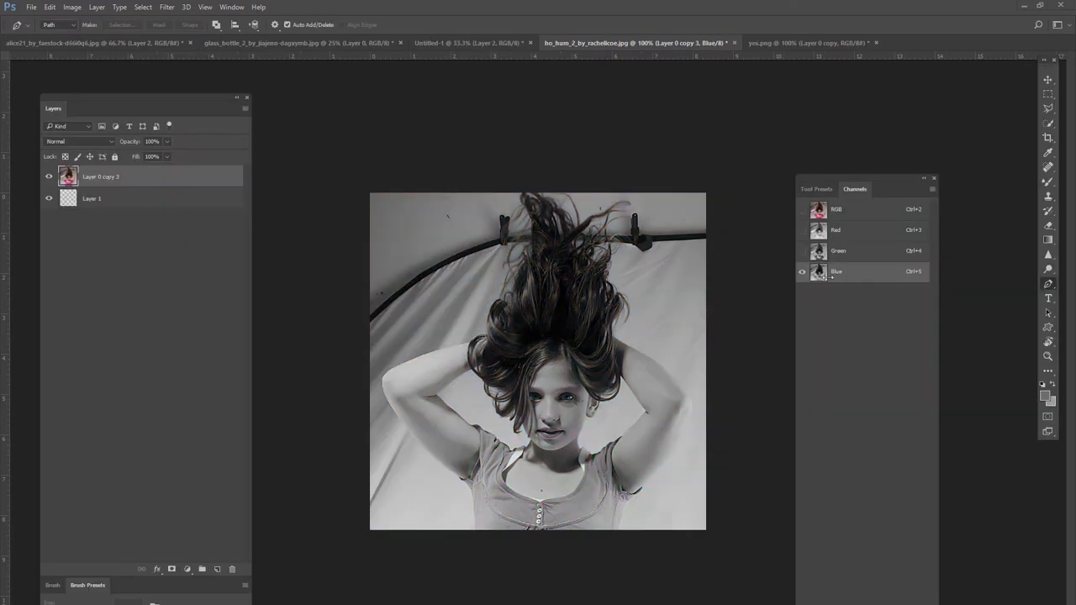
Step: Duplicate the Blue channel as Blue copy and apply it with Apply Image
{"action": "right_click", "coordinate": [839, 275]}
{"action": "left_click", "coordinate": [861, 281]}
{"action": "left_click", "coordinate": [635, 209]}
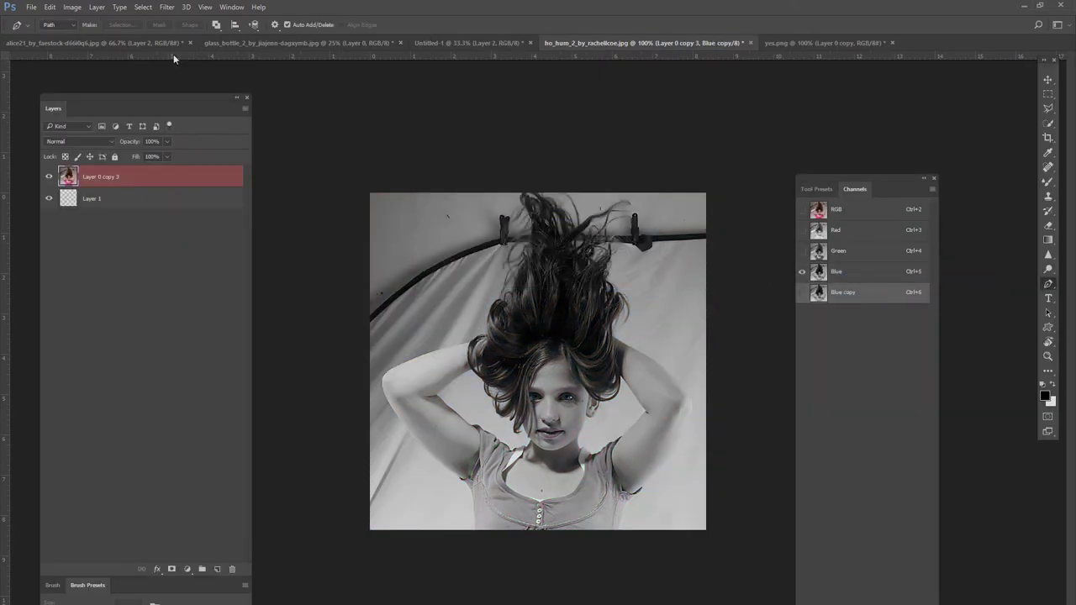
{"action": "left_click", "coordinate": [72, 6]}
{"action": "left_click", "coordinate": [106, 187]}
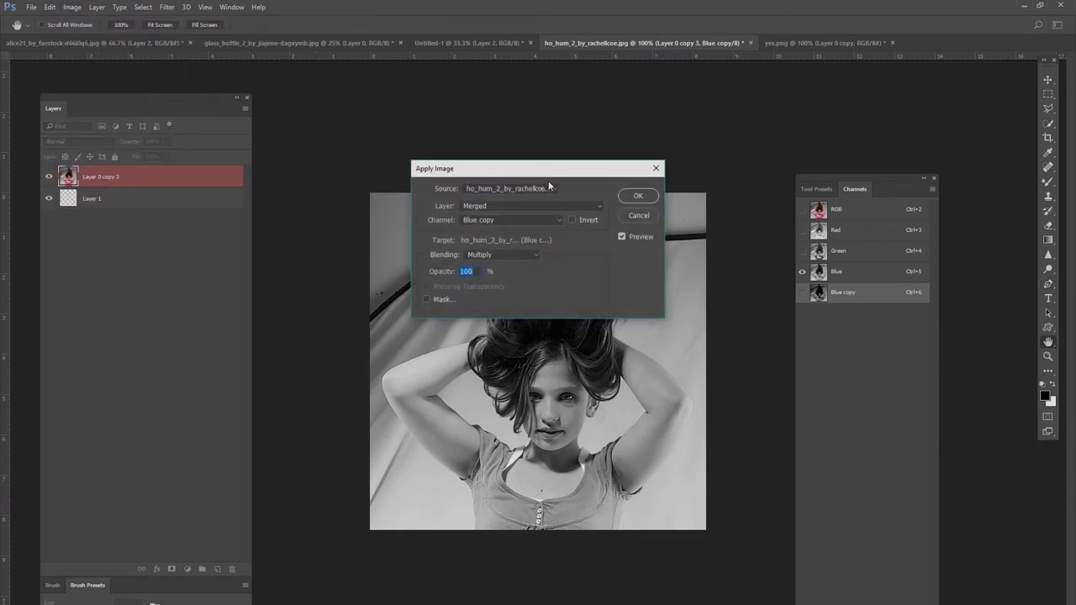
{"action": "left_click_drag", "start_coordinate": [538, 168], "coordinate": [330, 87]}
{"action": "left_click", "coordinate": [430, 116]}
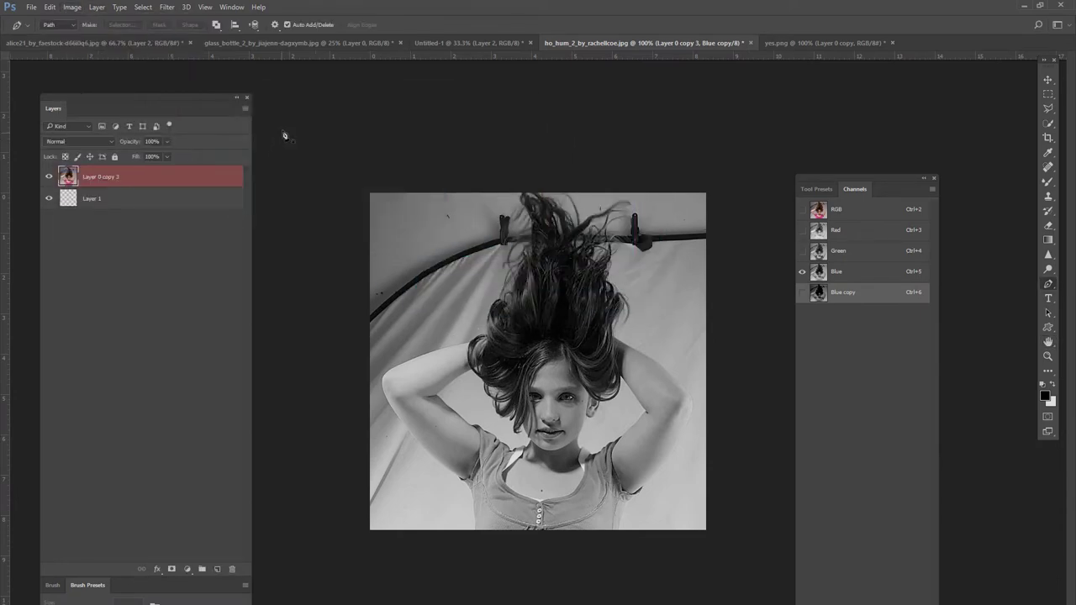
Step: Show only the Blue copy channel and apply it to itself with a lighter blend mode
{"action": "left_click", "coordinate": [73, 9]}
{"action": "left_click", "coordinate": [803, 210]}
{"action": "left_click", "coordinate": [803, 272]}
{"action": "left_click", "coordinate": [802, 292]}
{"action": "left_click", "coordinate": [71, 6]}
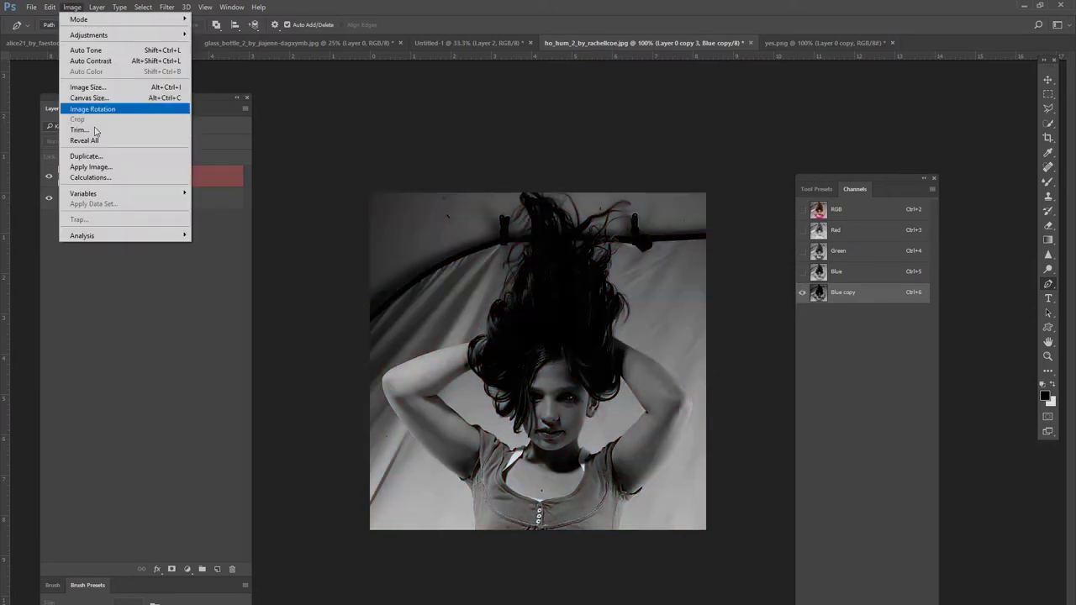
{"action": "left_click", "coordinate": [92, 173]}
{"action": "left_click", "coordinate": [295, 173]}
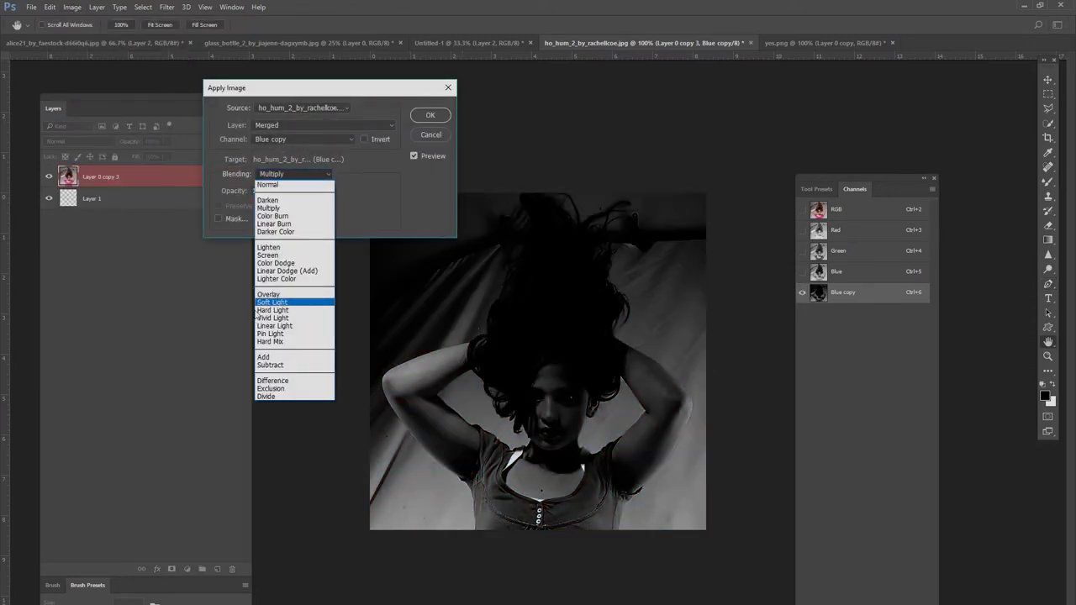
{"action": "left_click", "coordinate": [286, 240]}
{"action": "left_click", "coordinate": [429, 115]}
Step: Apply Image with Screen blending twice more, then return to the RGB composite with Ctrl+2
{"action": "left_click", "coordinate": [72, 7]}
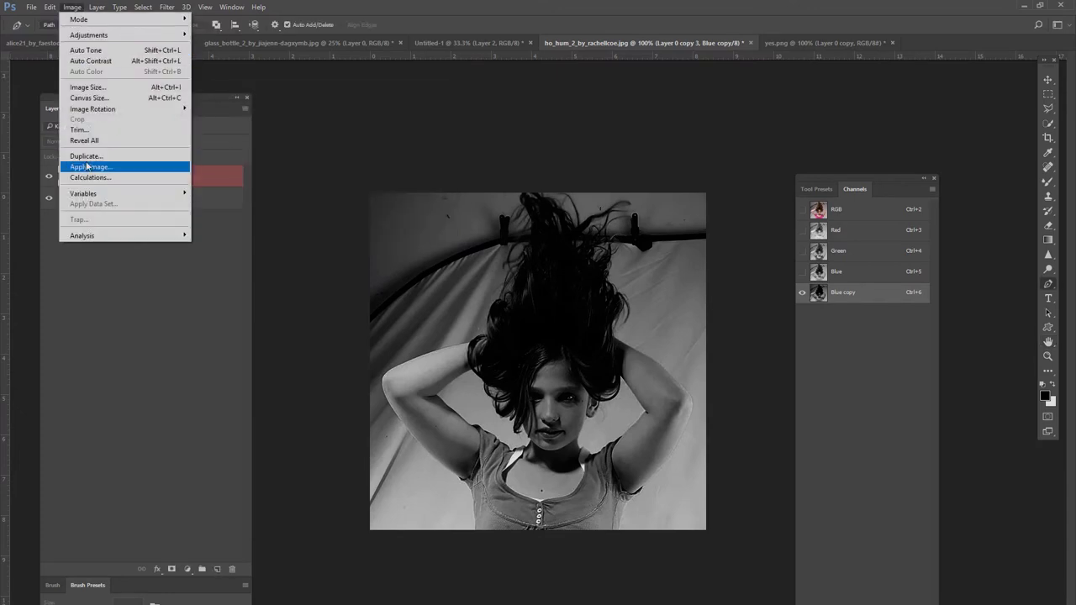
{"action": "left_click", "coordinate": [93, 167]}
{"action": "left_click", "coordinate": [294, 174]}
{"action": "left_click", "coordinate": [270, 241]}
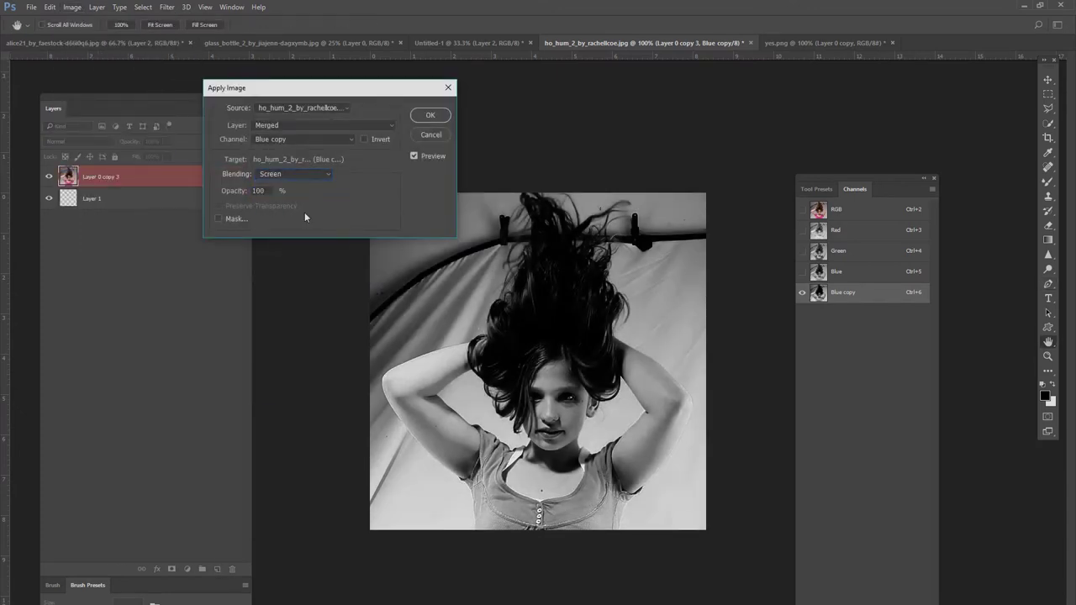
{"action": "left_click", "coordinate": [430, 115]}
{"action": "left_click", "coordinate": [72, 6]}
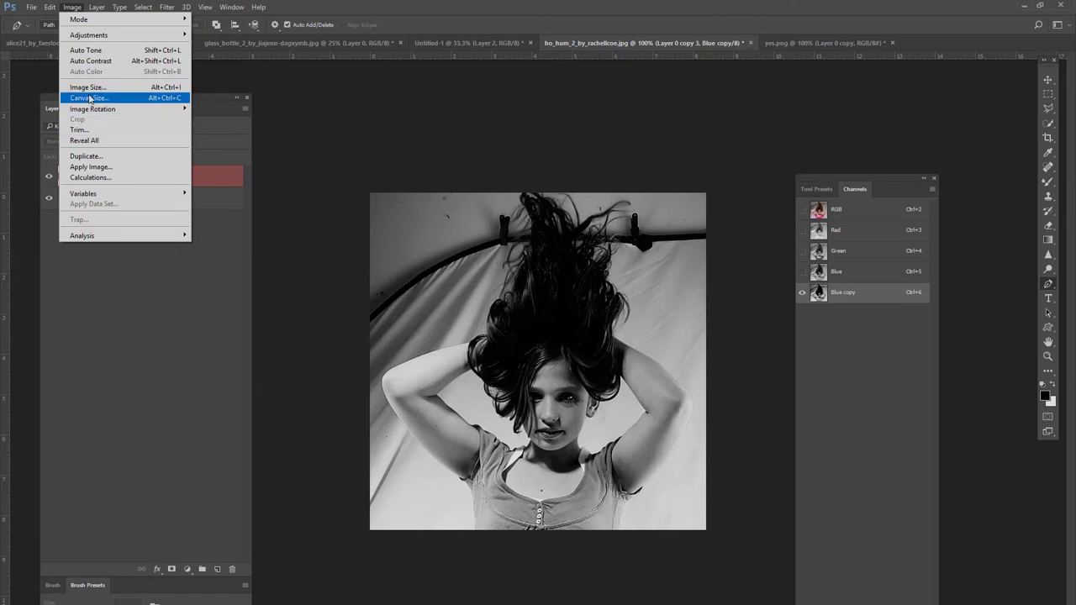
{"action": "left_click", "coordinate": [90, 167]}
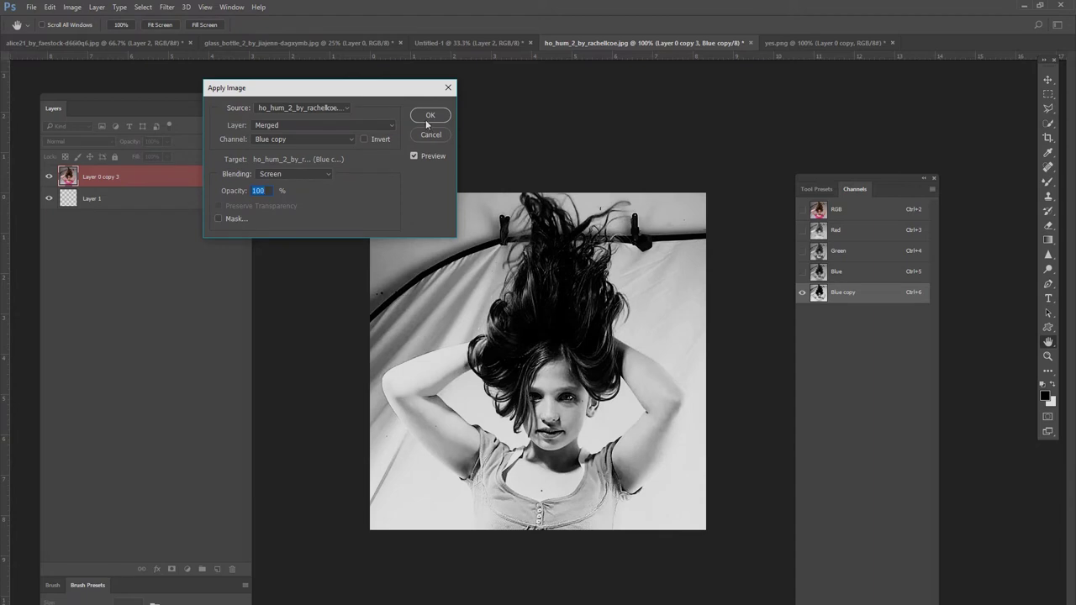
{"action": "left_click", "coordinate": [425, 116]}
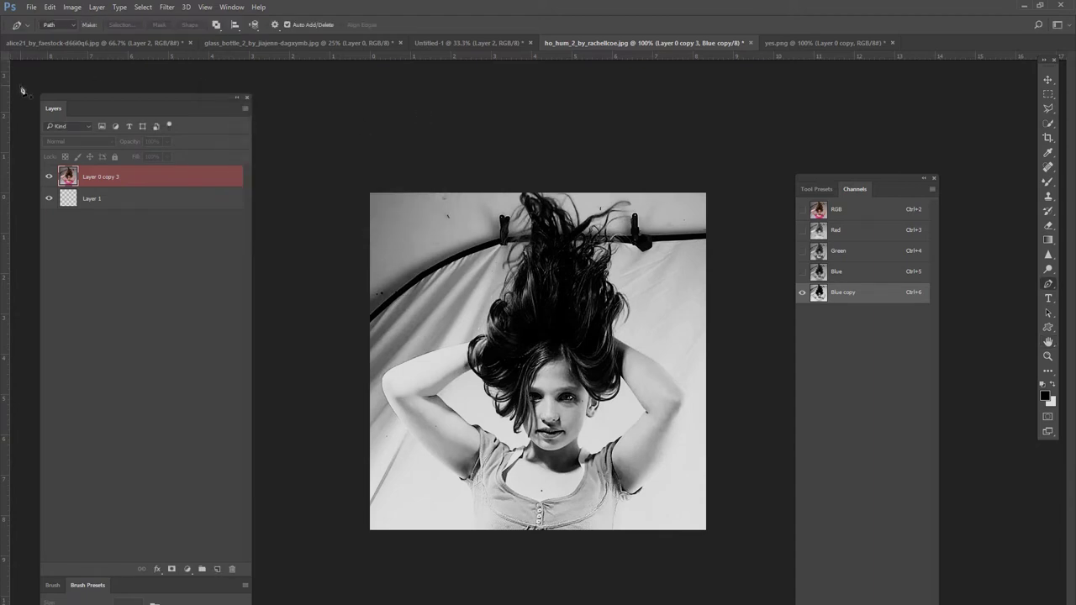
{"action": "key", "text": "ctrl+2"}
Step: Load Blue copy as a selection, fill the hair onto a new layer, deselect, and hide the original photo
{"action": "key", "text": "b"}
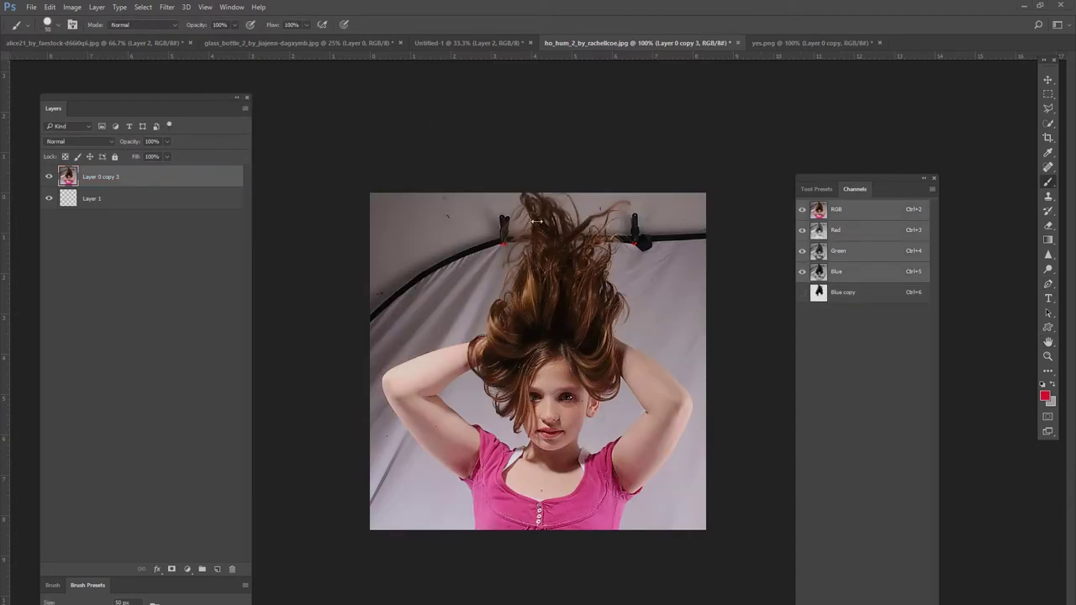
{"action": "left_click", "coordinate": [819, 291], "text": "ctrl"}
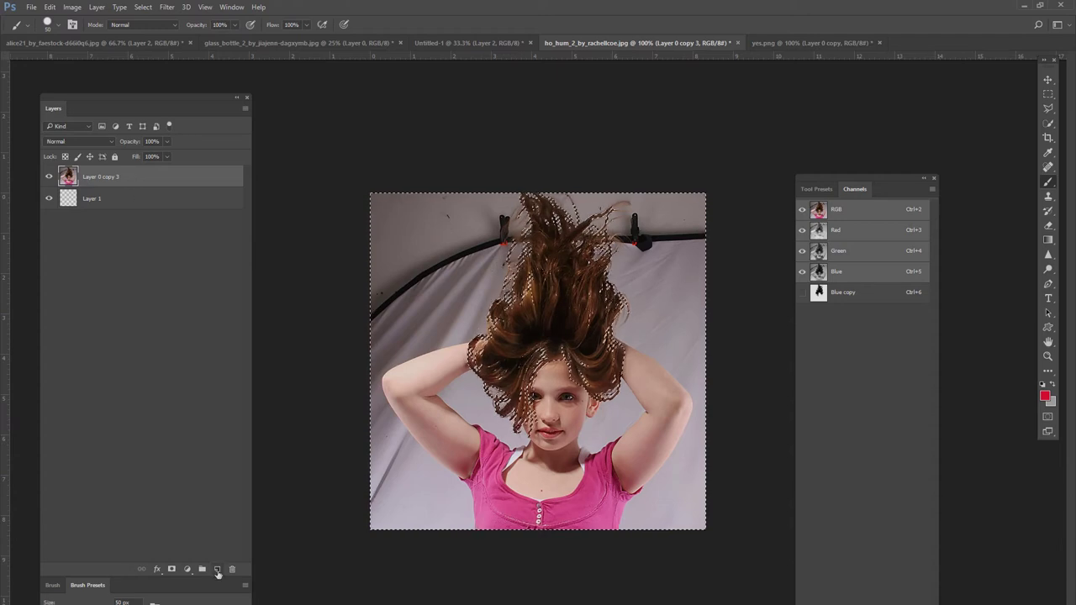
{"action": "left_click", "coordinate": [217, 570]}
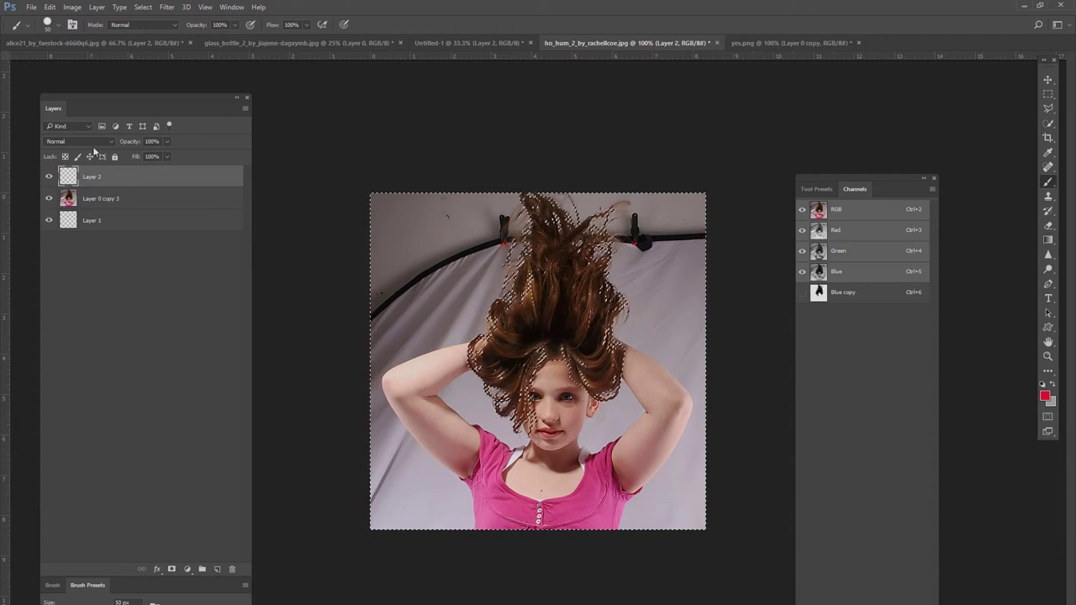
{"action": "key", "text": "alt+BackSpace"}
{"action": "left_click", "coordinate": [143, 7]}
{"action": "left_click", "coordinate": [160, 33]}
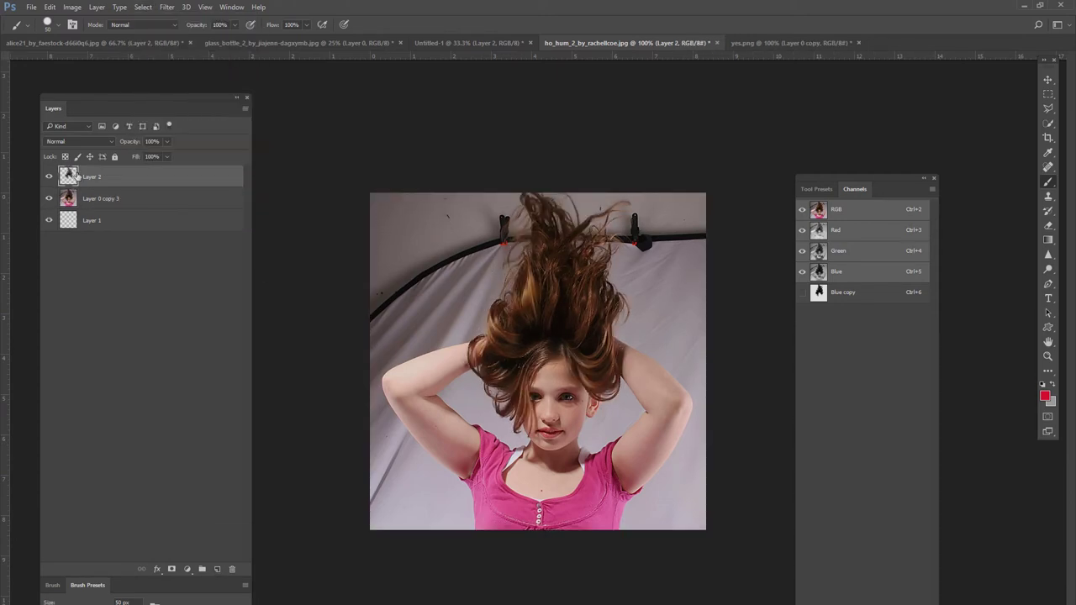
{"action": "left_click", "coordinate": [48, 199]}
Step: Duplicate the hair Layer 2 and merge both hair layers into one
{"action": "right_click", "coordinate": [91, 177]}
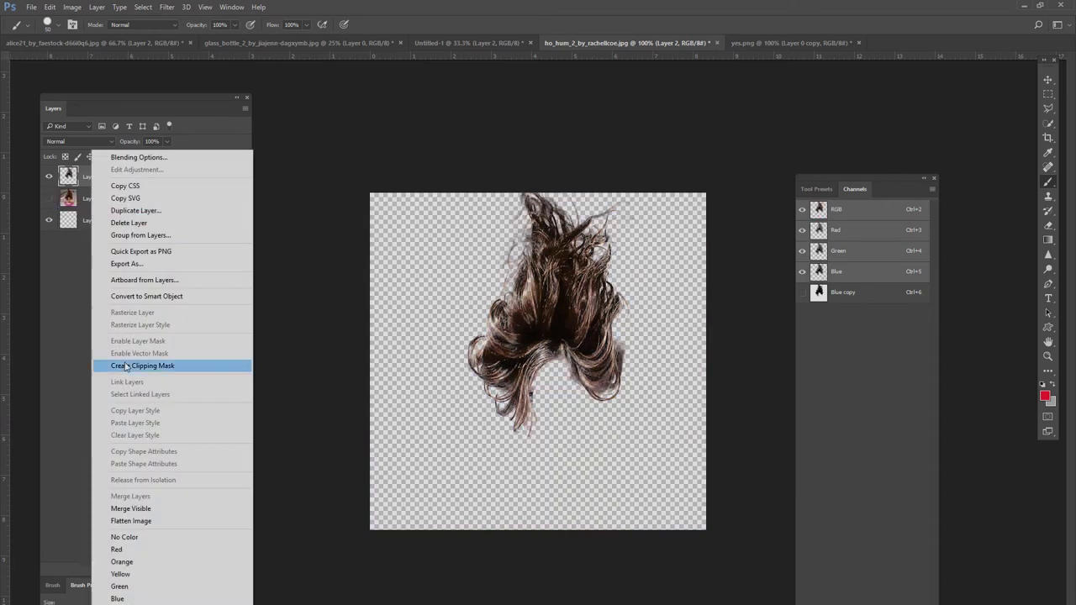
{"action": "left_click", "coordinate": [134, 210]}
{"action": "key", "text": "Return"}
{"action": "left_click", "coordinate": [99, 198]}
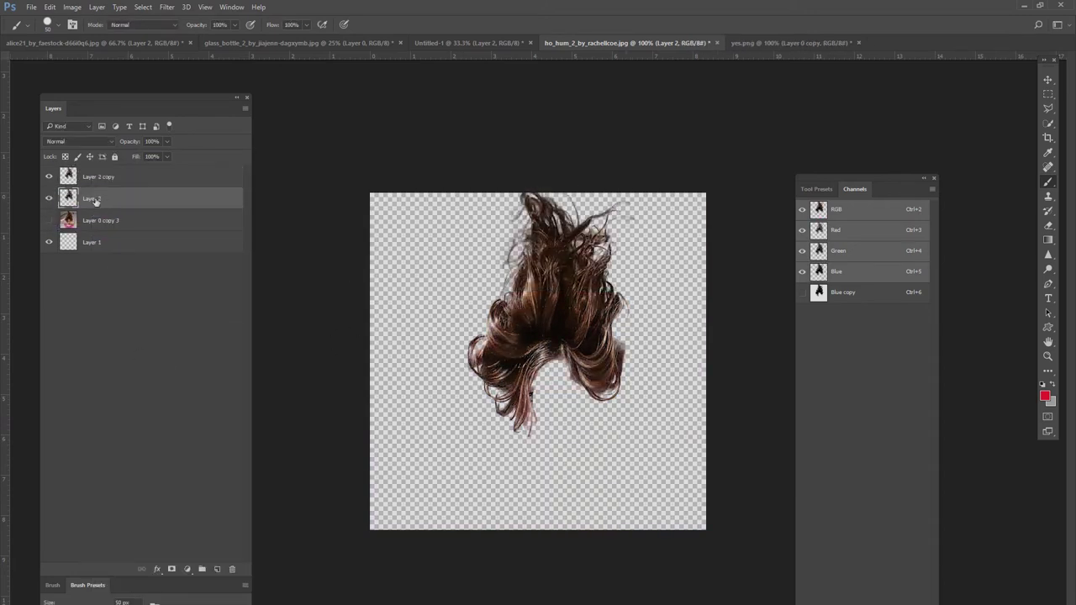
{"action": "right_click", "coordinate": [99, 177]}
{"action": "key", "text": "Escape"}
{"action": "left_click", "coordinate": [88, 202], "text": "shift"}
{"action": "right_click", "coordinate": [99, 199]}
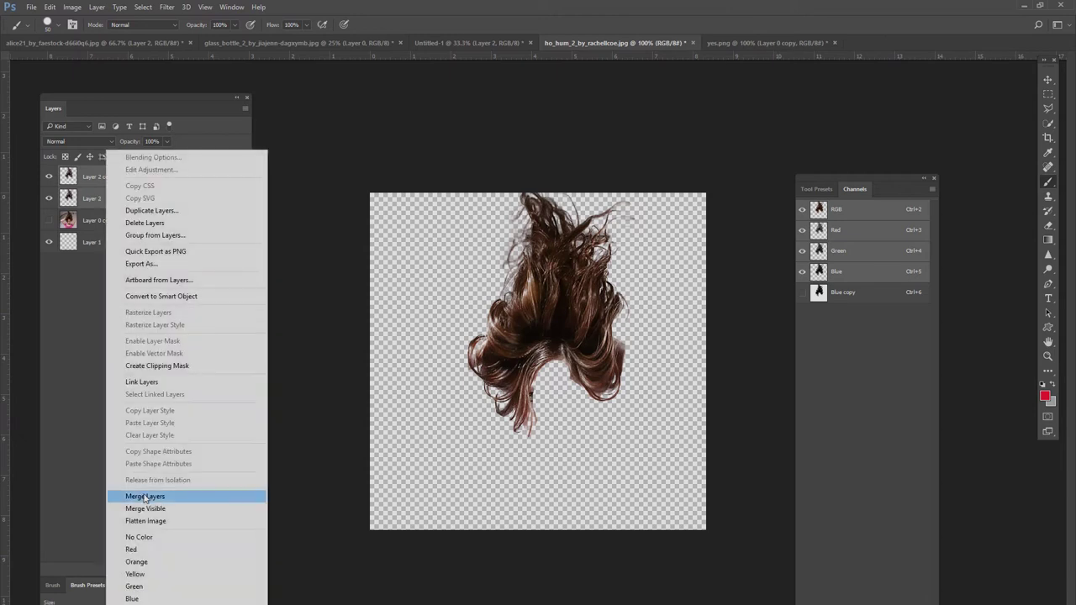
{"action": "left_click", "coordinate": [138, 497]}
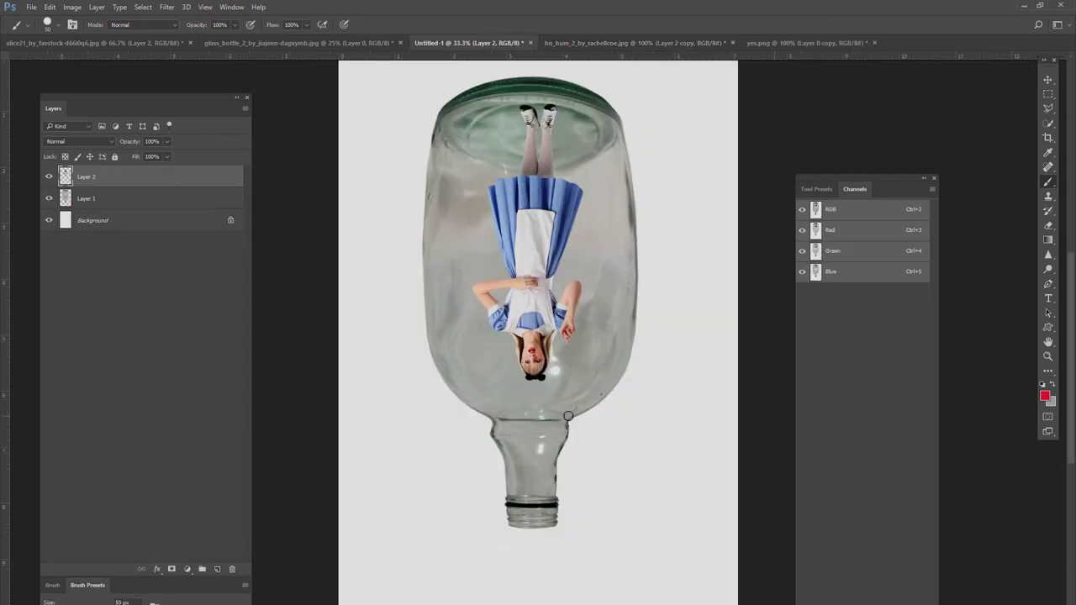
Step: Drag the hair layer into Untitled-1, then transform and nudge it onto upside-down Alice's head
{"action": "mouse_move", "coordinate": [60, 176]}
{"action": "left_mouse_down"}
{"action": "mouse_move", "coordinate": [532, 389]}
{"action": "mouse_move", "coordinate": [535, 404]}
{"action": "left_mouse_up"}
{"action": "key", "text": "ctrl+t"}
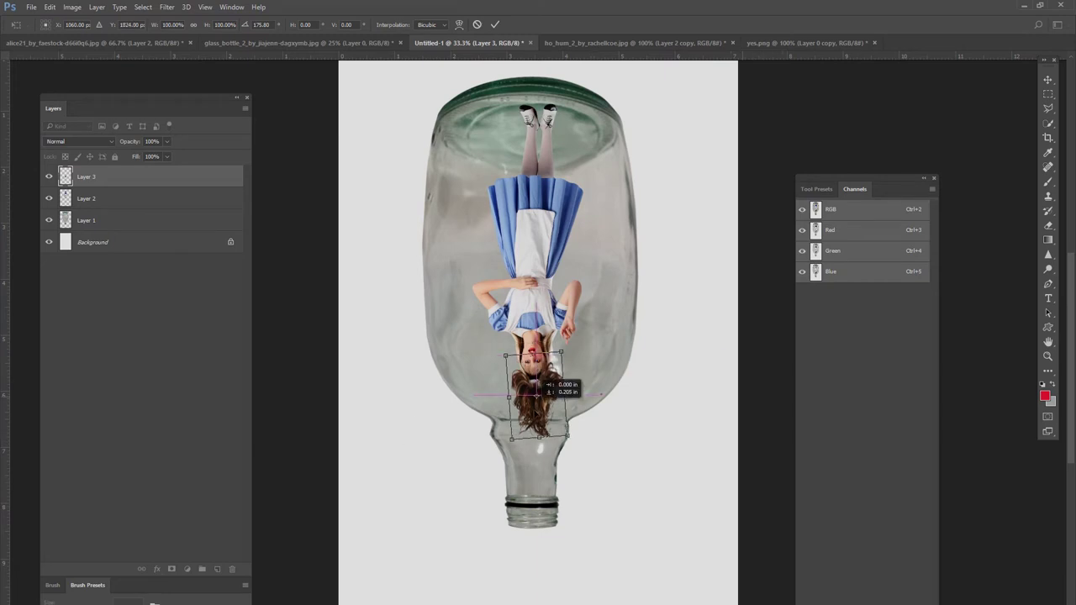
{"action": "key", "text": "Return"}
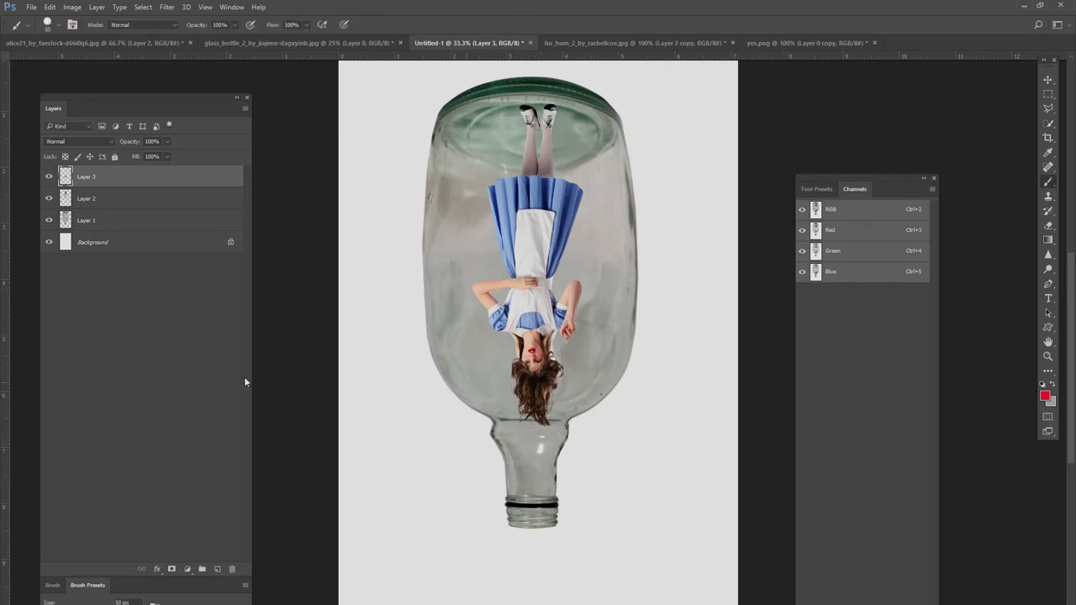
{"action": "left_click_drag", "start_coordinate": [494, 496], "coordinate": [555, 370]}
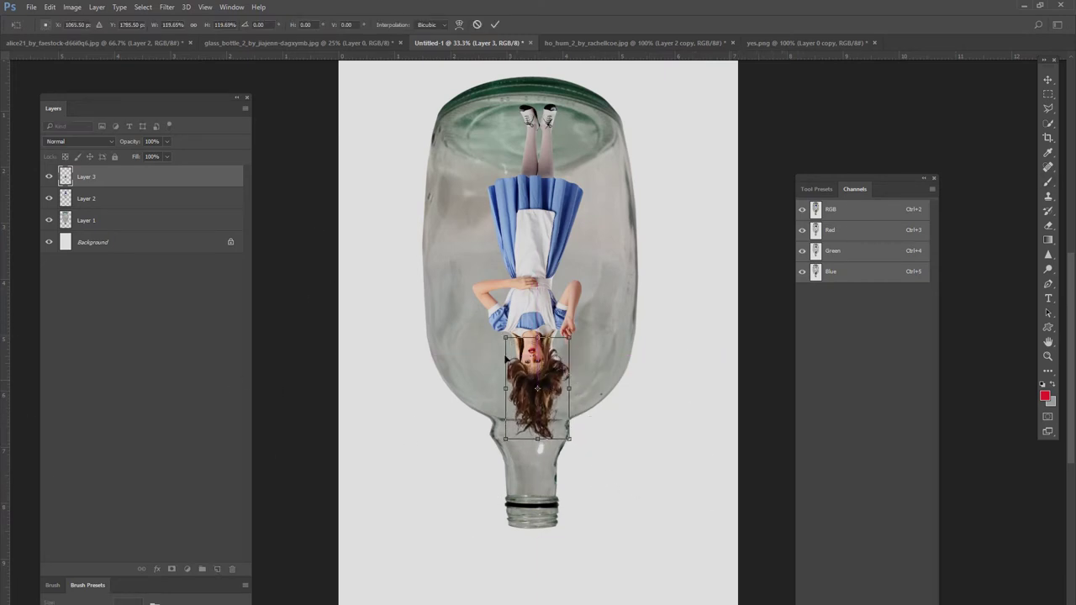
{"action": "left_click", "coordinate": [1047, 80]}
{"action": "left_click_drag", "start_coordinate": [543, 399], "coordinate": [535, 370]}
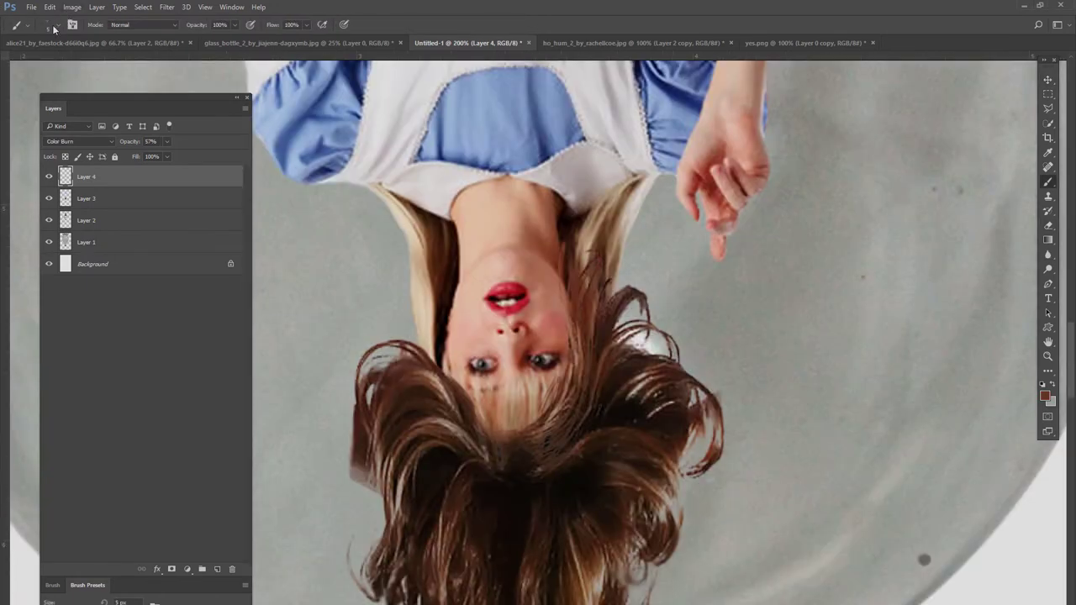
Step: Paint dark hair strands on the forehead, over the blonde hair, and down the shoulder edge
{"action": "left_click", "coordinate": [54, 28]}
{"action": "key", "text": "Return"}
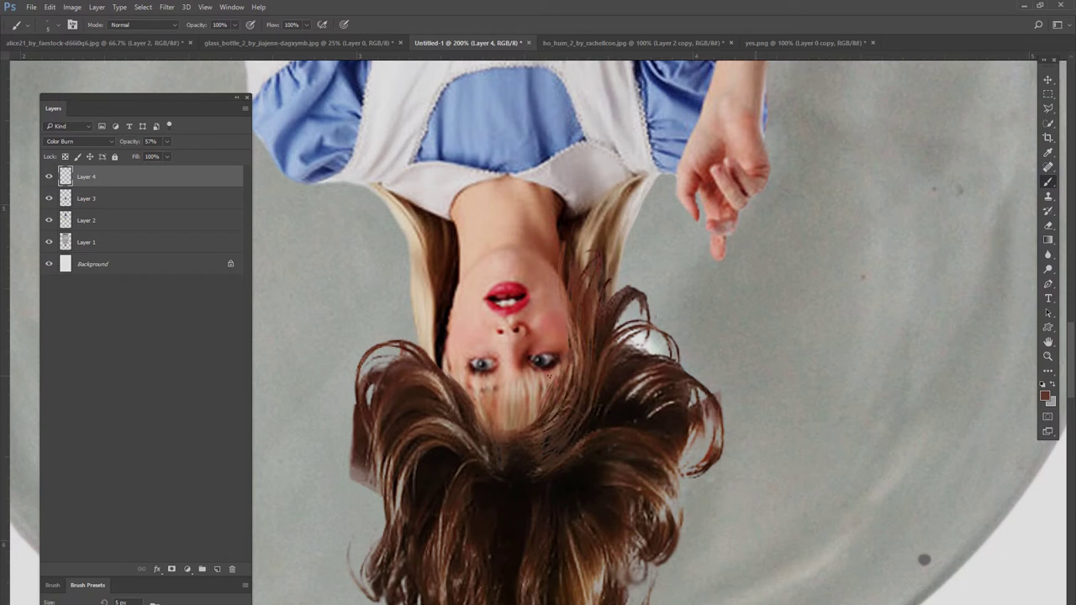
{"action": "left_click_drag", "start_coordinate": [536, 401], "coordinate": [516, 430]}
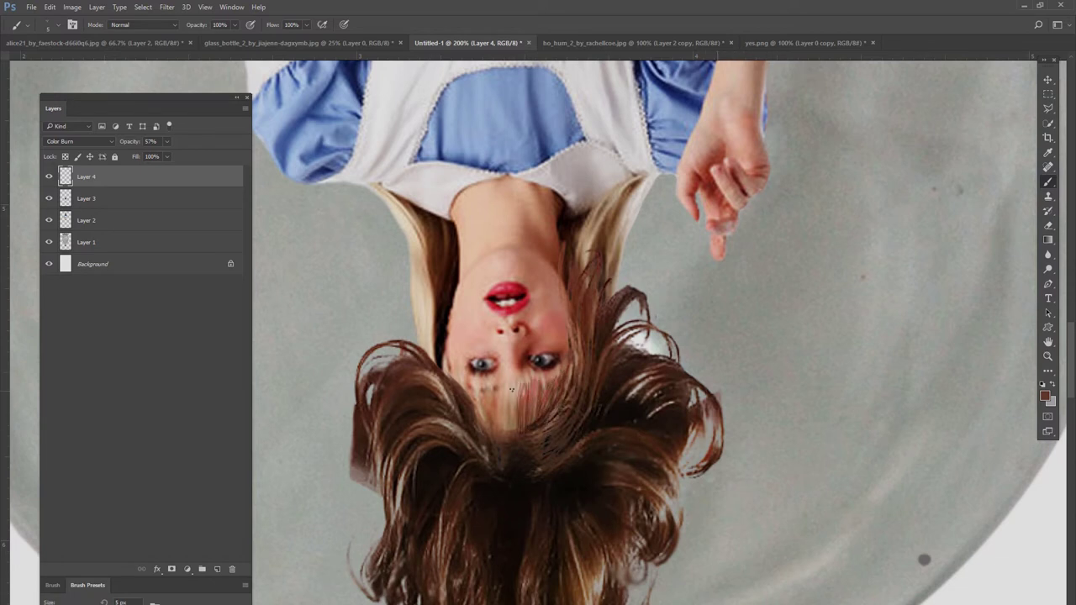
{"action": "left_click_drag", "start_coordinate": [511, 390], "coordinate": [482, 424]}
{"action": "left_click_drag", "start_coordinate": [639, 188], "coordinate": [599, 282]}
{"action": "left_click_drag", "start_coordinate": [594, 212], "coordinate": [575, 283]}
{"action": "left_click_drag", "start_coordinate": [604, 212], "coordinate": [577, 327]}
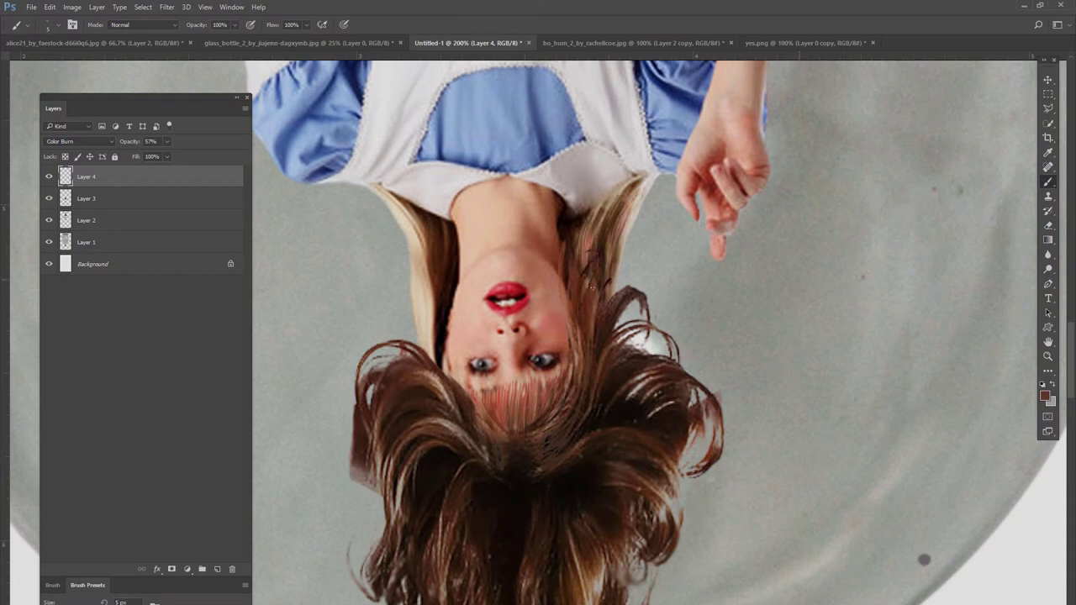
{"action": "left_click_drag", "start_coordinate": [597, 278], "coordinate": [588, 347]}
{"action": "left_click_drag", "start_coordinate": [587, 283], "coordinate": [580, 320]}
{"action": "mouse_move", "coordinate": [368, 185]}
{"action": "left_mouse_down"}
{"action": "mouse_move", "coordinate": [411, 229]}
{"action": "mouse_move", "coordinate": [429, 352]}
{"action": "left_mouse_up"}
Step: Cycle Layer 4's blend modes from Linear Burn through Overlay and Color to a darkening mode
{"action": "left_click", "coordinate": [78, 142]}
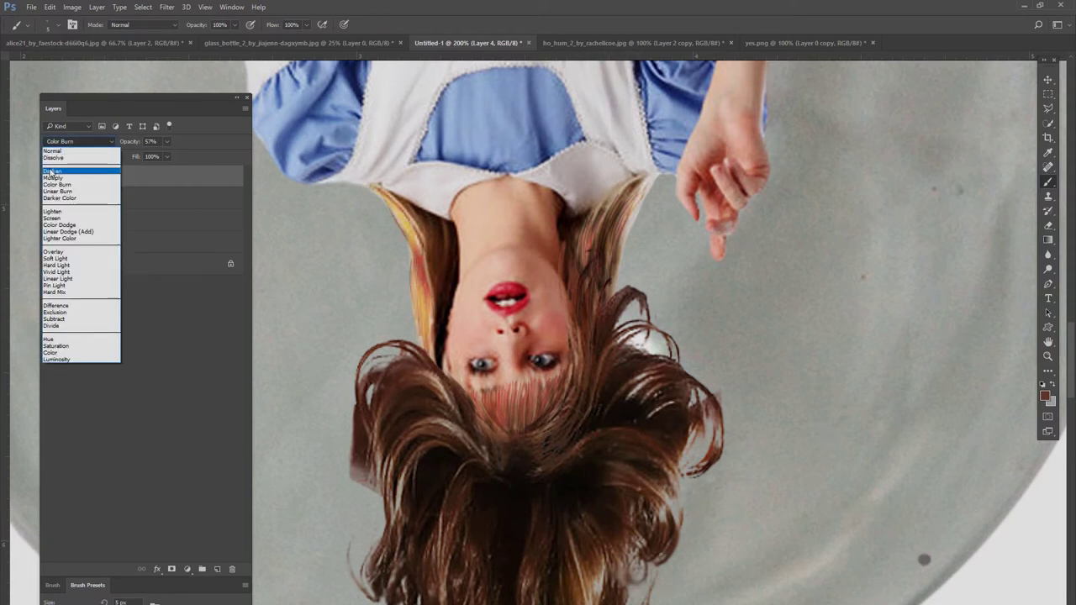
{"action": "left_click", "coordinate": [76, 178]}
{"action": "key", "text": "Down"}
{"action": "key", "text": "Down"}
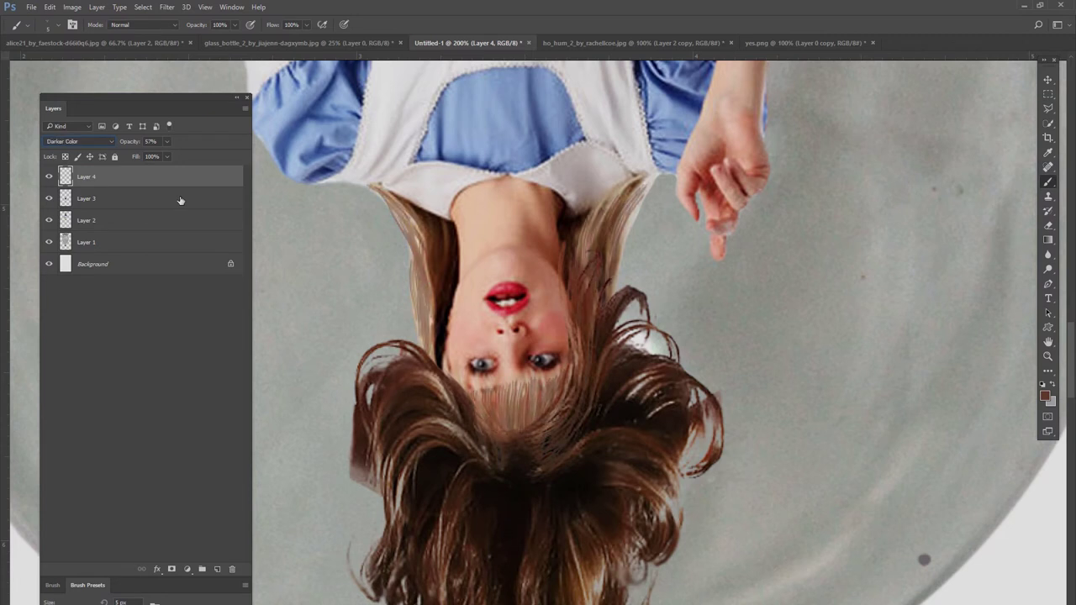
{"action": "key", "text": "Down"}
{"action": "key", "text": "Down"}
{"action": "key", "text": "Down"}
{"action": "key", "text": "Down"}
{"action": "key", "text": "Down"}
{"action": "key", "text": "Down"}
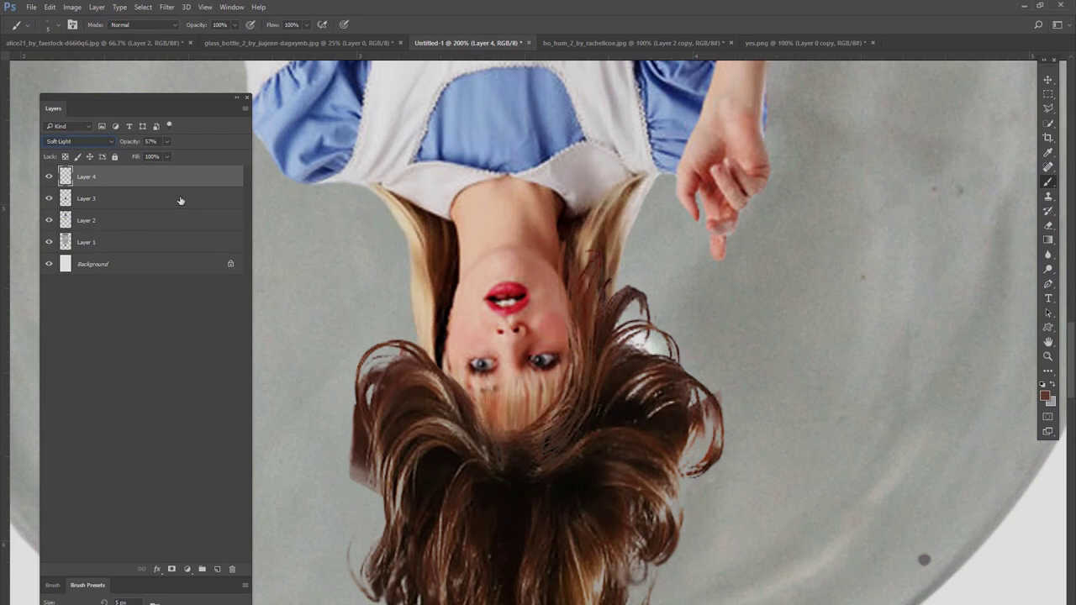
{"action": "key", "text": "Down"}
{"action": "key", "text": "Down"}
{"action": "key", "text": "Down"}
{"action": "key", "text": "Down"}
{"action": "key", "text": "Down"}
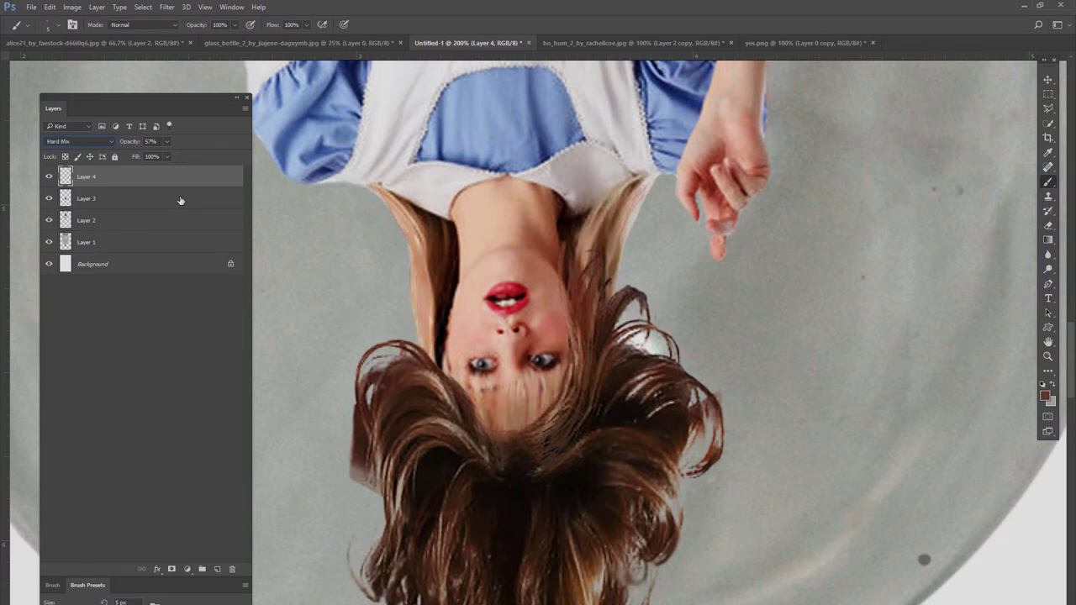
{"action": "key", "text": "Down"}
{"action": "key", "text": "Down"}
{"action": "key", "text": "Down"}
{"action": "key", "text": "Down"}
{"action": "key", "text": "Down"}
{"action": "key", "text": "Down"}
{"action": "key", "text": "Down"}
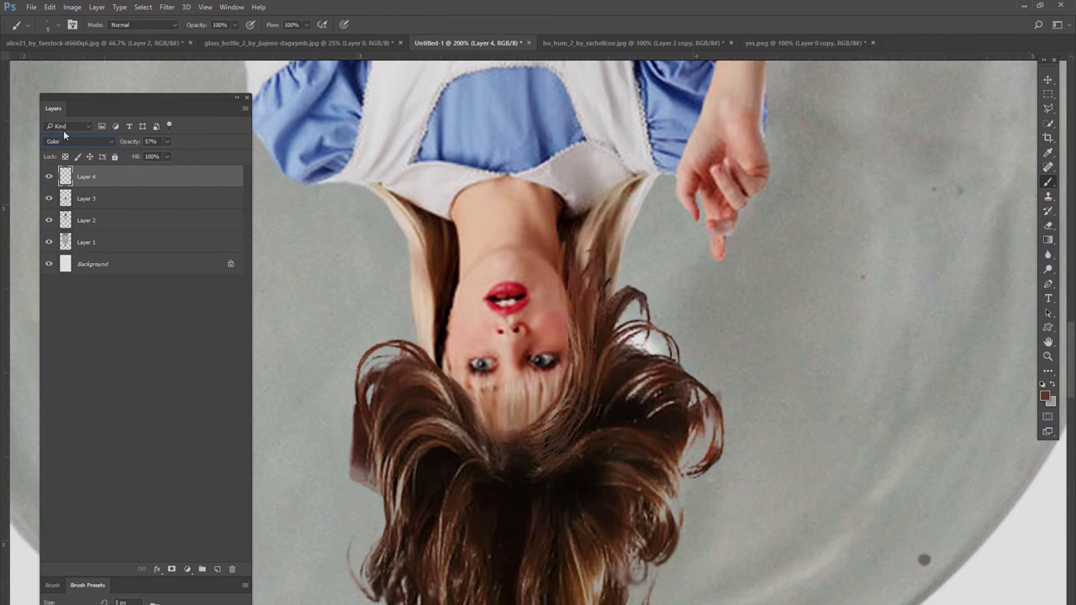
{"action": "key", "text": "Down"}
{"action": "key", "text": "Down"}
{"action": "key", "text": "Down"}
{"action": "key", "text": "Down"}
{"action": "key", "text": "Down"}
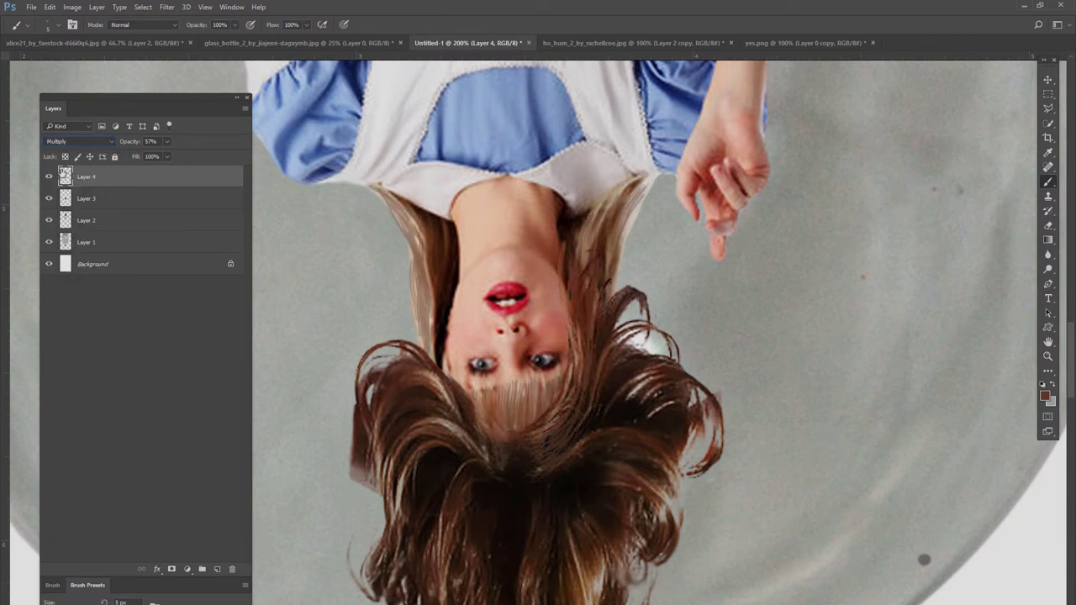
{"action": "key", "text": "Down"}
{"action": "key", "text": "Down"}
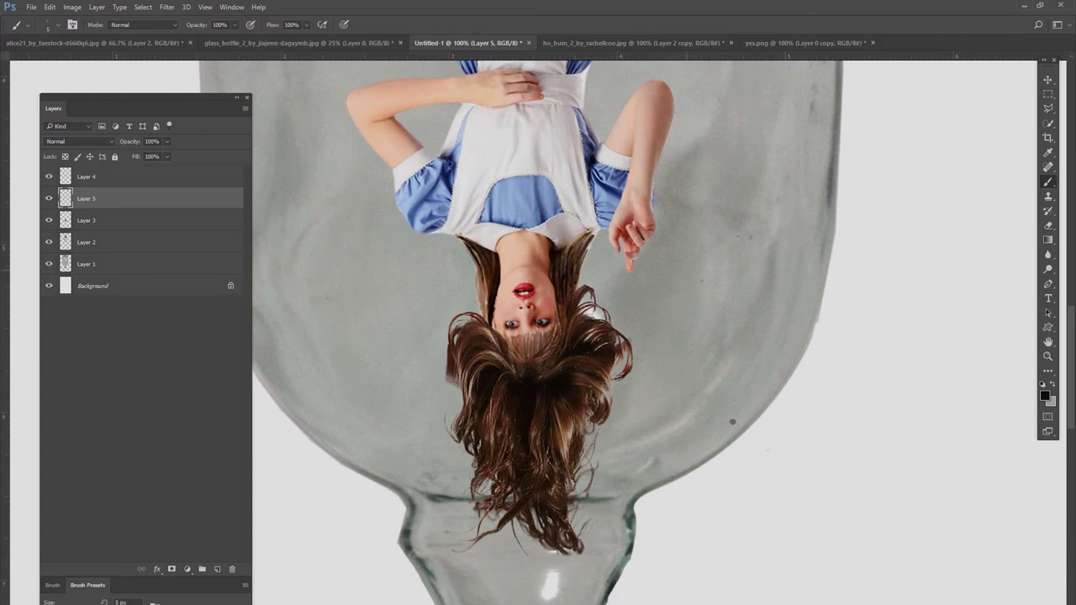
Step: Paint thin strands at the hair's top corners and along its left and right sides
{"action": "mouse_move", "coordinate": [481, 252]}
{"action": "left_mouse_down"}
{"action": "mouse_move", "coordinate": [508, 361]}
{"action": "mouse_move", "coordinate": [551, 364]}
{"action": "mouse_move", "coordinate": [561, 340]}
{"action": "left_mouse_up"}
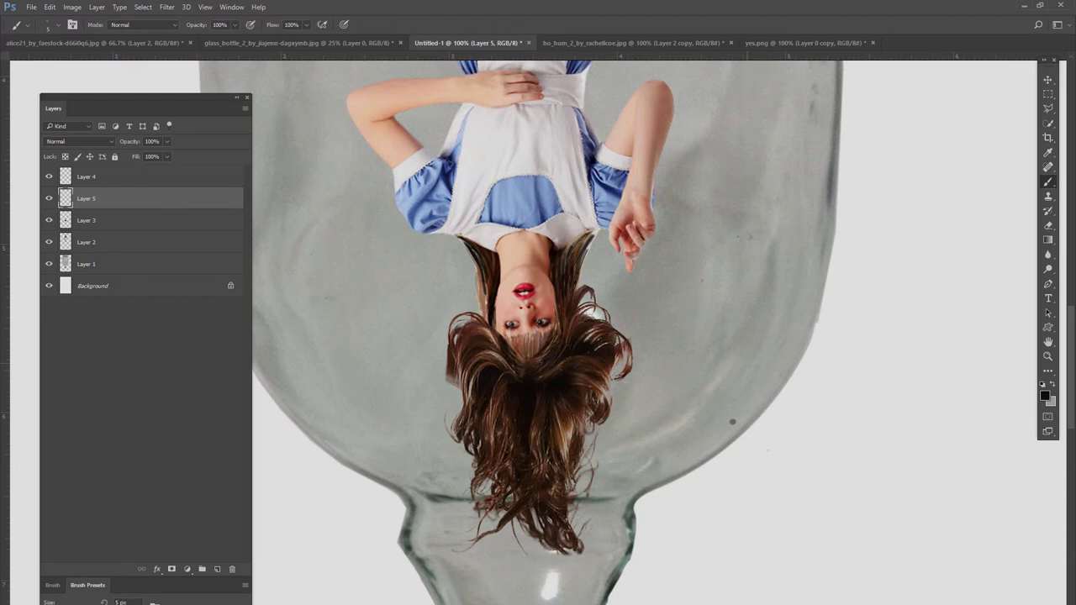
{"action": "mouse_move", "coordinate": [485, 271]}
{"action": "left_mouse_down"}
{"action": "mouse_move", "coordinate": [483, 313]}
{"action": "mouse_move", "coordinate": [496, 343]}
{"action": "left_mouse_up"}
{"action": "left_click_drag", "start_coordinate": [468, 249], "coordinate": [454, 233]}
{"action": "left_click_drag", "start_coordinate": [585, 230], "coordinate": [607, 244]}
{"action": "left_click_drag", "start_coordinate": [466, 246], "coordinate": [458, 237]}
{"action": "left_click_drag", "start_coordinate": [463, 243], "coordinate": [442, 235]}
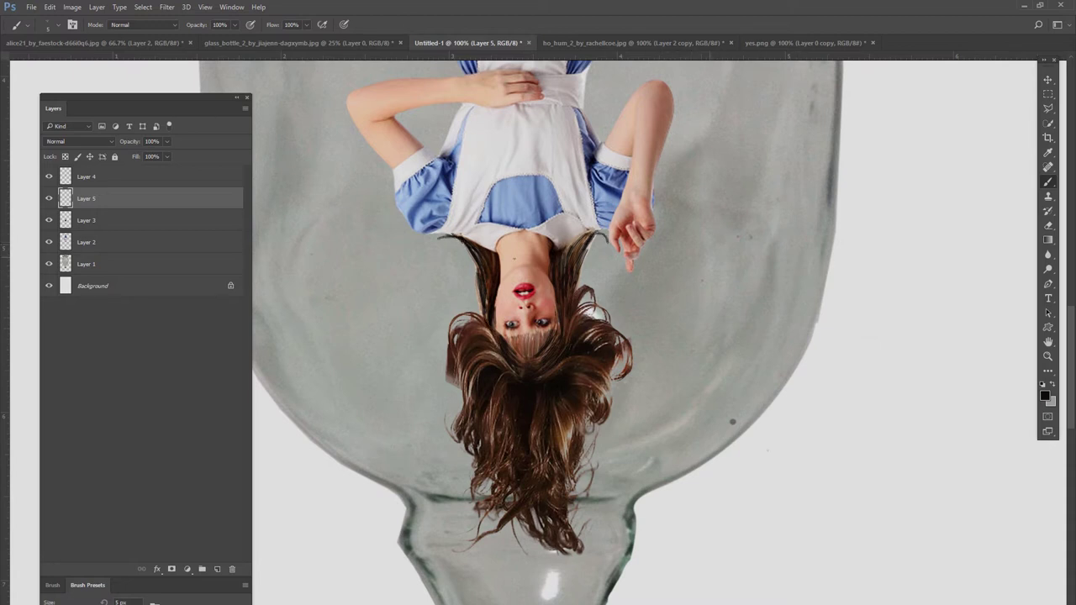
{"action": "left_click_drag", "start_coordinate": [594, 236], "coordinate": [582, 258]}
{"action": "mouse_move", "coordinate": [611, 368]}
{"action": "left_mouse_down"}
{"action": "mouse_move", "coordinate": [601, 395]}
{"action": "mouse_move", "coordinate": [603, 385]}
{"action": "left_mouse_up"}
{"action": "left_click_drag", "start_coordinate": [453, 367], "coordinate": [451, 408]}
{"action": "left_click_drag", "start_coordinate": [454, 404], "coordinate": [445, 410]}
{"action": "left_click_drag", "start_coordinate": [481, 314], "coordinate": [455, 325]}
{"action": "mouse_move", "coordinate": [467, 317]}
{"action": "left_mouse_down"}
{"action": "mouse_move", "coordinate": [448, 336]}
{"action": "mouse_move", "coordinate": [480, 333]}
{"action": "left_mouse_up"}
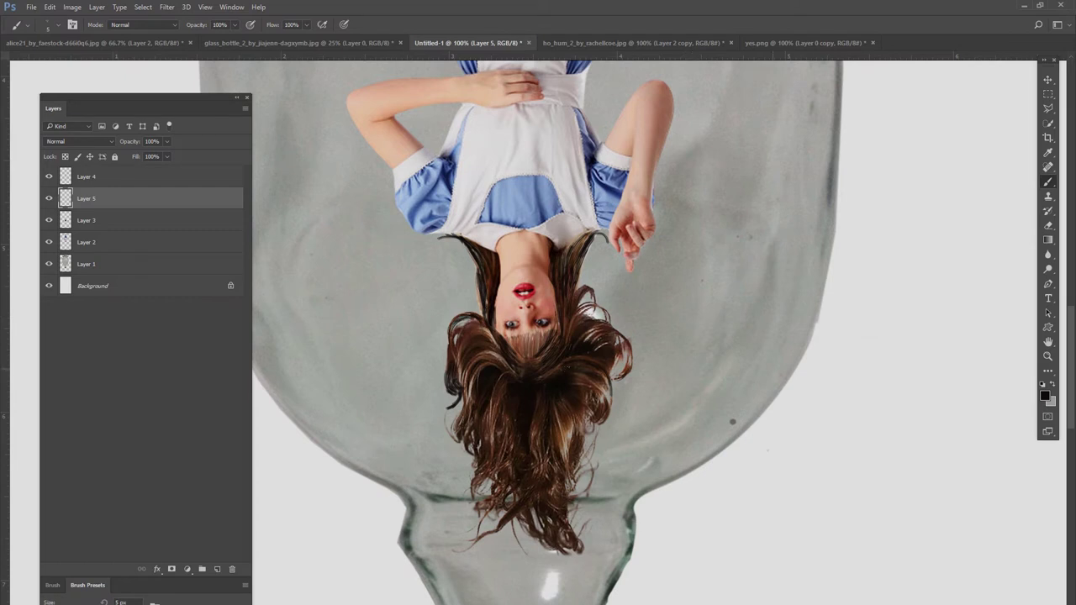
Step: Paint fine strands across the forehead and around the face, then select Layer 4
{"action": "mouse_move", "coordinate": [564, 364]}
{"action": "left_mouse_down"}
{"action": "mouse_move", "coordinate": [539, 378]}
{"action": "mouse_move", "coordinate": [540, 353]}
{"action": "mouse_move", "coordinate": [522, 357]}
{"action": "left_mouse_up"}
{"action": "mouse_move", "coordinate": [523, 341]}
{"action": "left_mouse_down"}
{"action": "mouse_move", "coordinate": [510, 359]}
{"action": "mouse_move", "coordinate": [533, 365]}
{"action": "left_mouse_up"}
{"action": "left_click_drag", "start_coordinate": [594, 290], "coordinate": [575, 299]}
{"action": "left_click_drag", "start_coordinate": [494, 330], "coordinate": [466, 349]}
{"action": "mouse_move", "coordinate": [478, 324]}
{"action": "left_mouse_down"}
{"action": "mouse_move", "coordinate": [461, 336]}
{"action": "mouse_move", "coordinate": [483, 332]}
{"action": "left_mouse_up"}
{"action": "left_click_drag", "start_coordinate": [469, 313], "coordinate": [459, 317]}
{"action": "mouse_move", "coordinate": [567, 409]}
{"action": "left_mouse_down"}
{"action": "mouse_move", "coordinate": [555, 436]}
{"action": "mouse_move", "coordinate": [587, 434]}
{"action": "mouse_move", "coordinate": [576, 432]}
{"action": "left_mouse_up"}
{"action": "mouse_move", "coordinate": [506, 465]}
{"action": "left_mouse_down"}
{"action": "mouse_move", "coordinate": [468, 504]}
{"action": "mouse_move", "coordinate": [481, 536]}
{"action": "mouse_move", "coordinate": [525, 541]}
{"action": "left_mouse_up"}
{"action": "mouse_move", "coordinate": [559, 317]}
{"action": "left_mouse_down"}
{"action": "mouse_move", "coordinate": [554, 340]}
{"action": "mouse_move", "coordinate": [524, 364]}
{"action": "mouse_move", "coordinate": [514, 349]}
{"action": "left_mouse_up"}
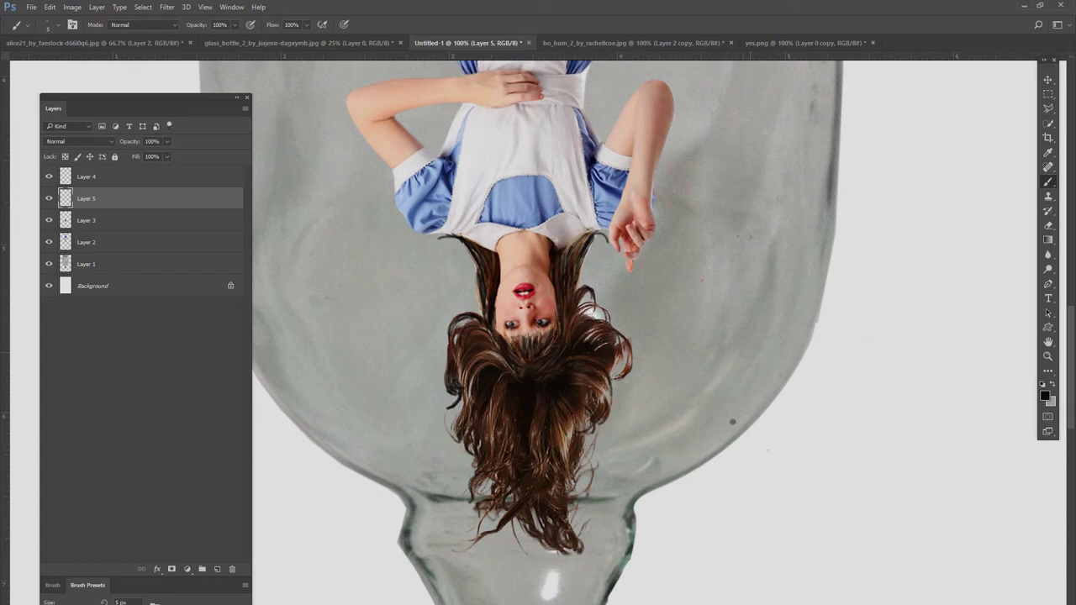
{"action": "left_click", "coordinate": [84, 175]}
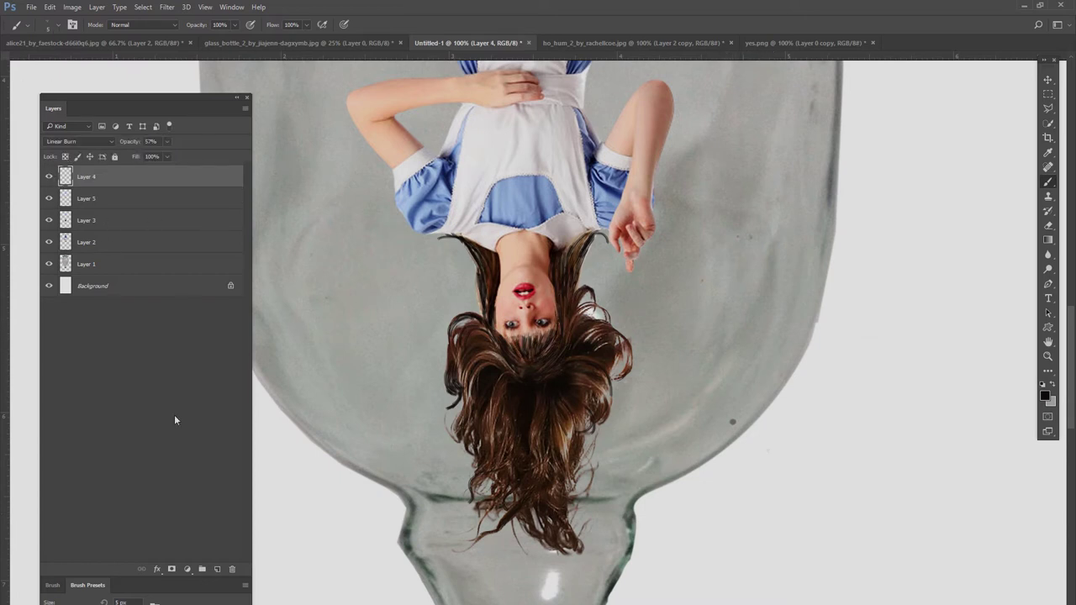
Step: Add Layer 6 at 59% opacity with dark brown paint, brush flow 43% and opacity 83%
{"action": "left_click", "coordinate": [217, 569]}
{"action": "left_click", "coordinate": [1045, 395]}
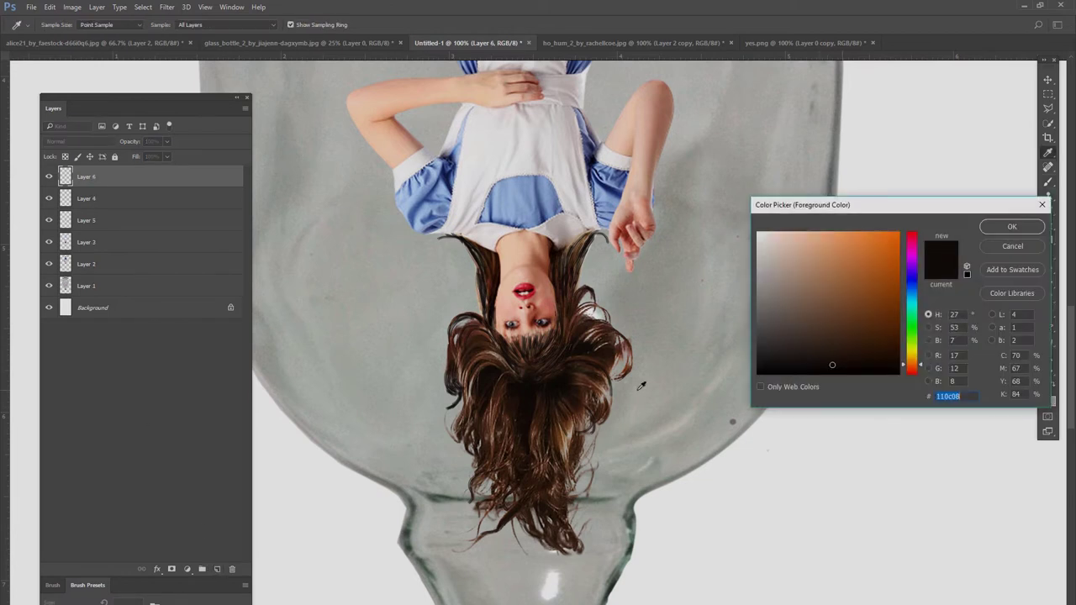
{"action": "left_click", "coordinate": [1003, 226]}
{"action": "left_click_drag", "start_coordinate": [168, 142], "coordinate": [147, 157]}
{"action": "left_click_drag", "start_coordinate": [234, 25], "coordinate": [210, 32]}
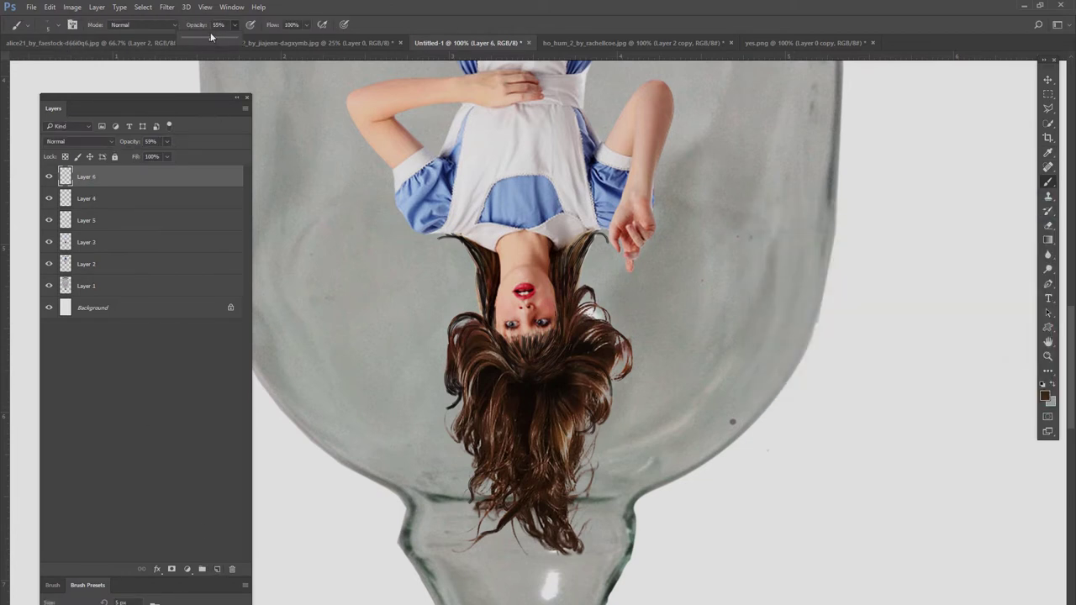
{"action": "left_click", "coordinate": [306, 24]}
{"action": "left_click_drag", "start_coordinate": [305, 24], "coordinate": [279, 37]}
{"action": "left_click_drag", "start_coordinate": [234, 24], "coordinate": [284, 42]}
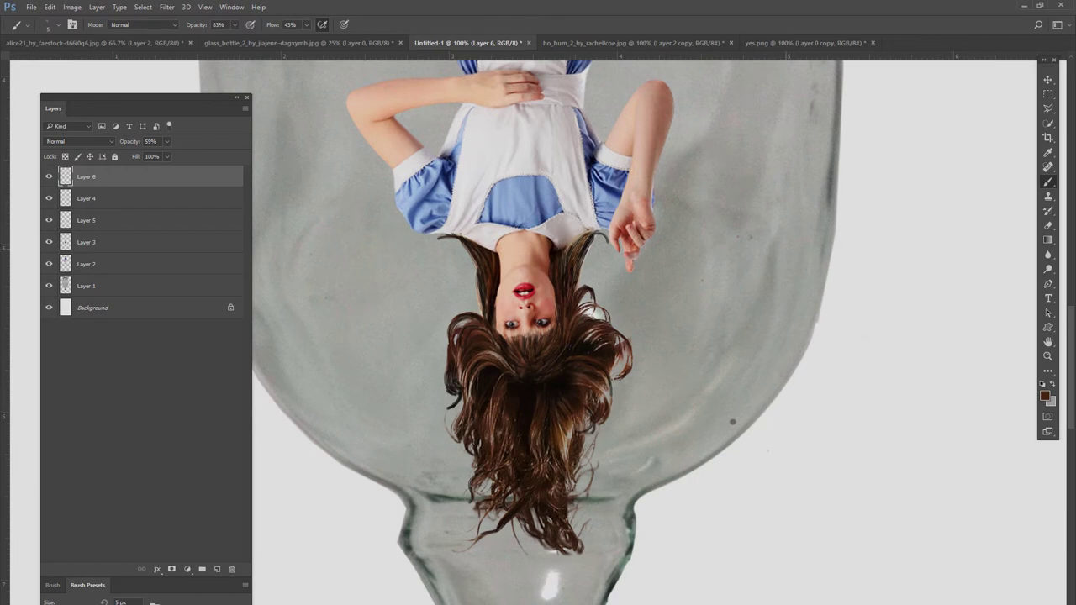
Step: Dab darker brown strands onto the hair's upper right and right edge
{"action": "left_click_drag", "start_coordinate": [595, 238], "coordinate": [607, 232]}
{"action": "left_click", "coordinate": [590, 246]}
{"action": "left_click_drag", "start_coordinate": [608, 380], "coordinate": [612, 388]}
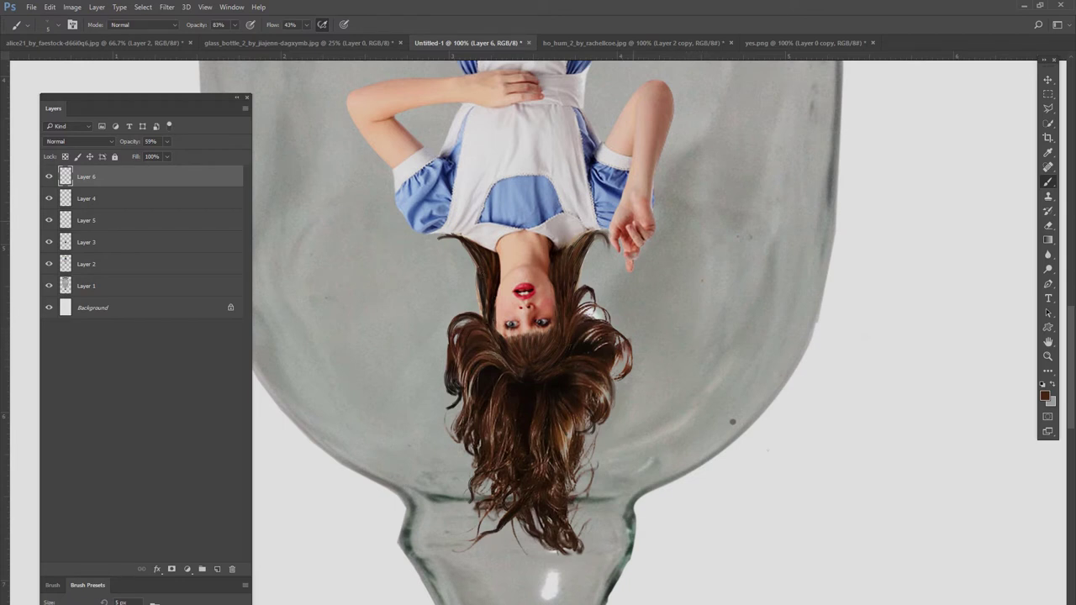
Step: With higher brush flow, paint thin strands along the hair's top, sides and beside the face
{"action": "left_click_drag", "start_coordinate": [306, 25], "coordinate": [312, 39]}
{"action": "mouse_move", "coordinate": [453, 234]}
{"action": "left_mouse_down"}
{"action": "mouse_move", "coordinate": [426, 238]}
{"action": "mouse_move", "coordinate": [439, 241]}
{"action": "left_mouse_up"}
{"action": "left_click_drag", "start_coordinate": [567, 240], "coordinate": [576, 246]}
{"action": "left_click_drag", "start_coordinate": [584, 283], "coordinate": [596, 304]}
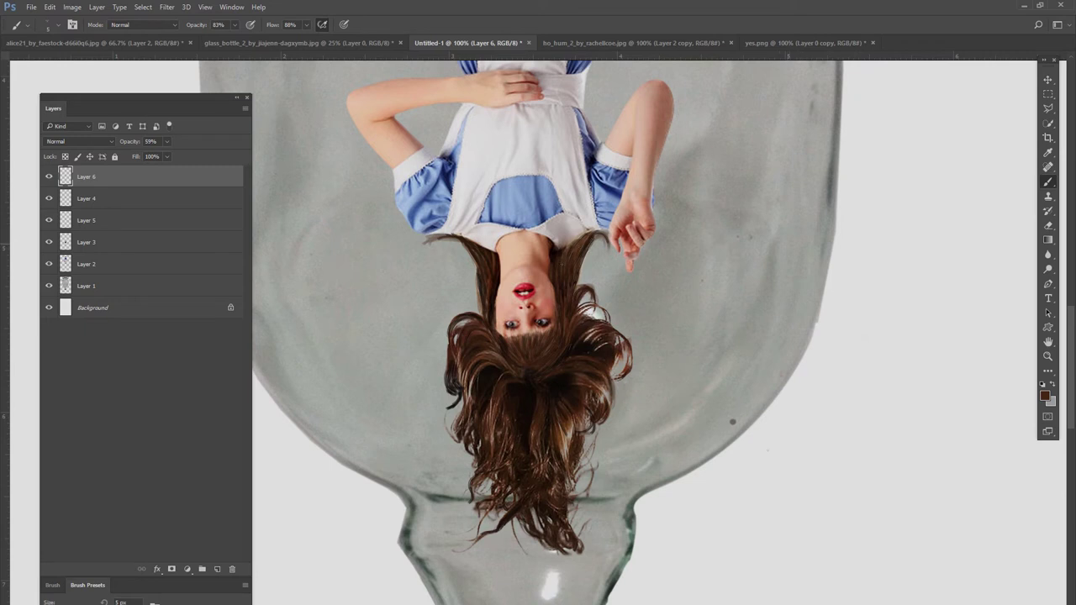
{"action": "mouse_move", "coordinate": [592, 304]}
{"action": "left_mouse_down"}
{"action": "mouse_move", "coordinate": [579, 315]}
{"action": "mouse_move", "coordinate": [615, 317]}
{"action": "mouse_move", "coordinate": [634, 364]}
{"action": "left_mouse_up"}
{"action": "left_click_drag", "start_coordinate": [627, 355], "coordinate": [613, 370]}
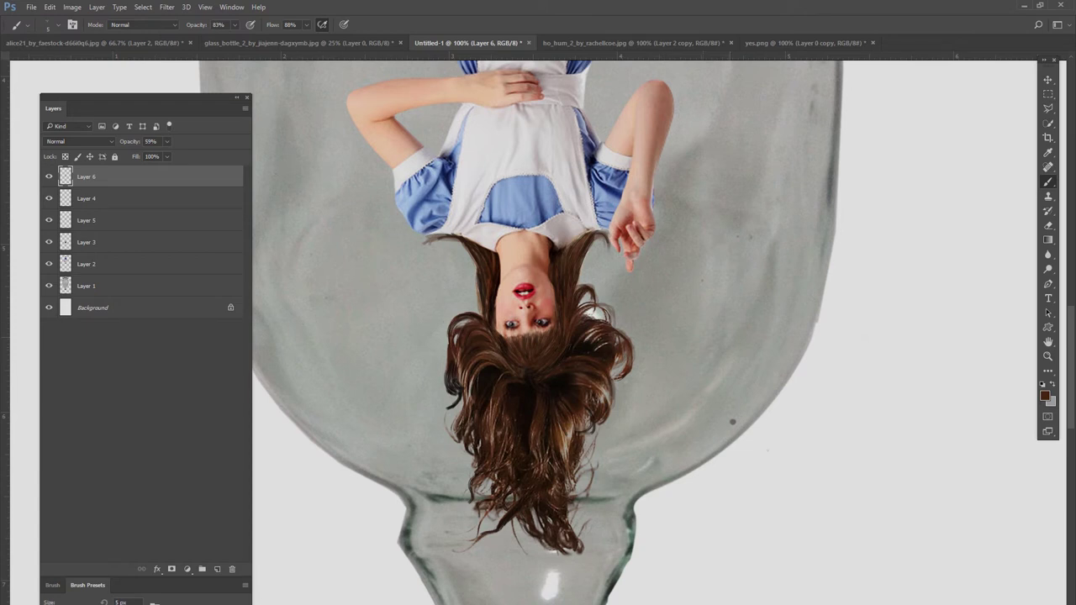
{"action": "left_click_drag", "start_coordinate": [468, 321], "coordinate": [456, 328]}
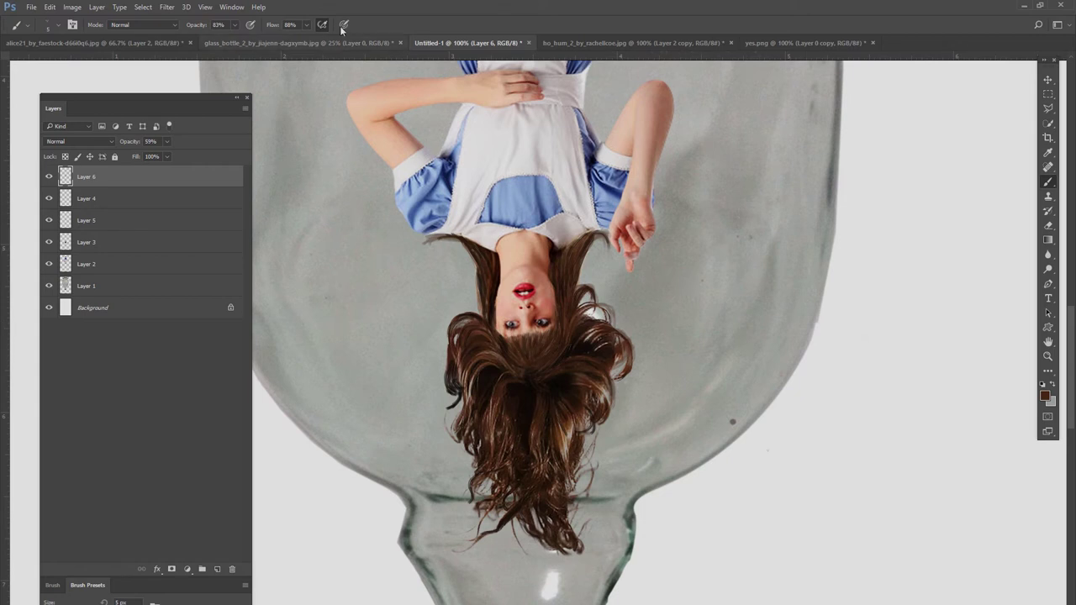
Step: Cancel a Layer 6 deletion and add a new empty Layer 7 on top
{"action": "left_click", "coordinate": [1046, 394]}
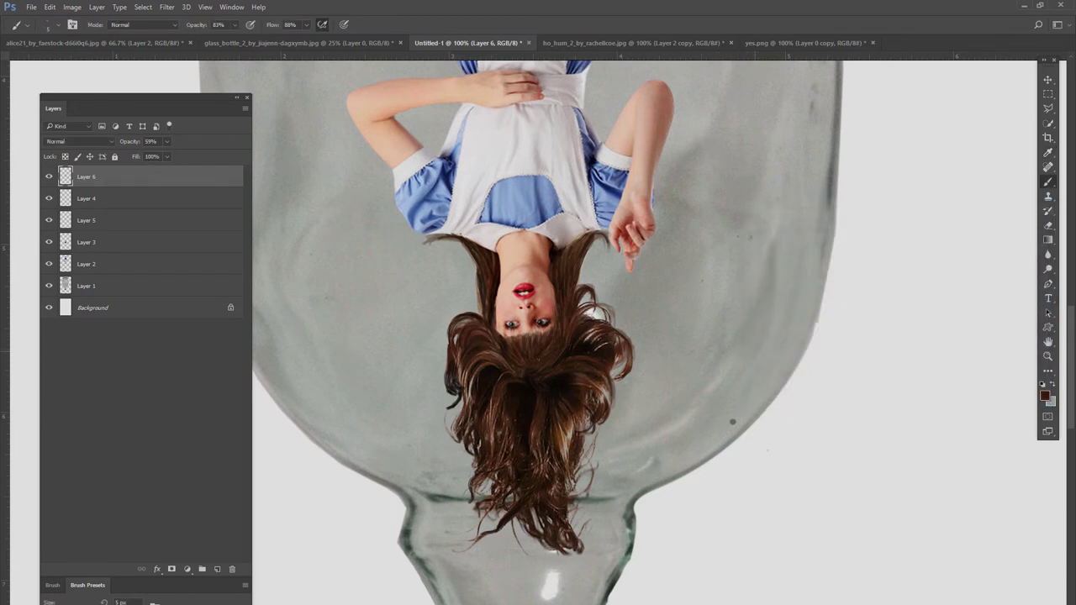
{"action": "left_click", "coordinate": [232, 569]}
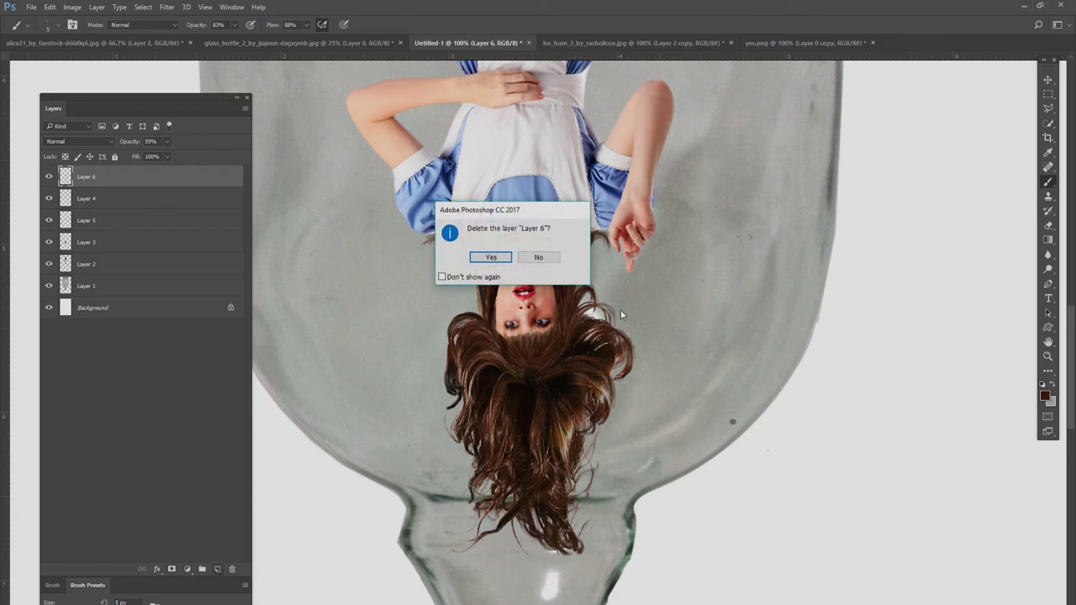
{"action": "left_click", "coordinate": [537, 256]}
{"action": "left_click", "coordinate": [217, 569]}
Step: Change Layer 7's blend mode to Color Dodge
{"action": "left_click", "coordinate": [78, 141]}
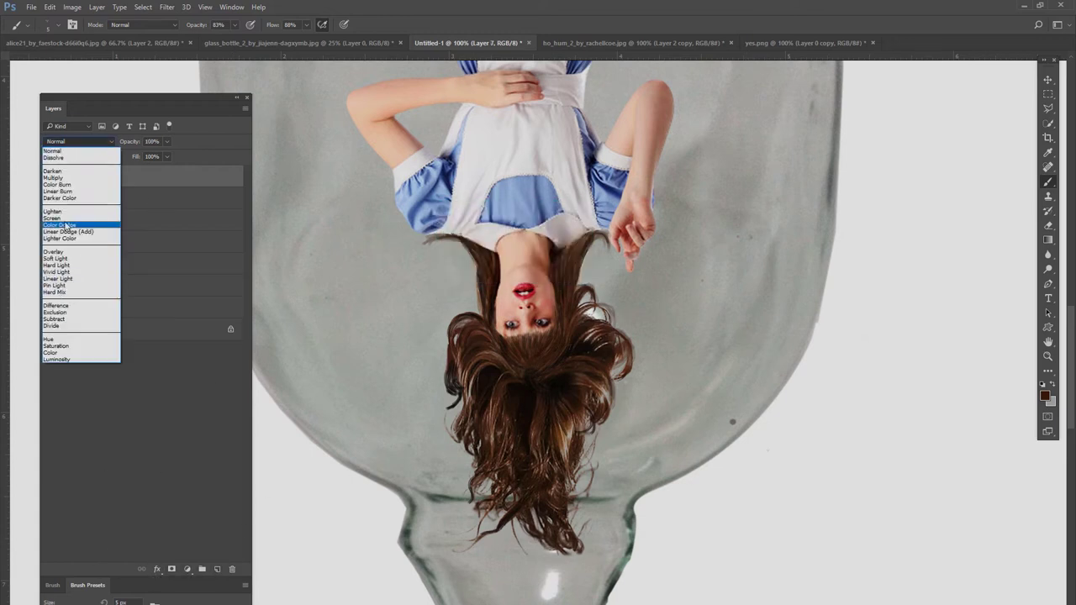
{"action": "left_click", "coordinate": [67, 223]}
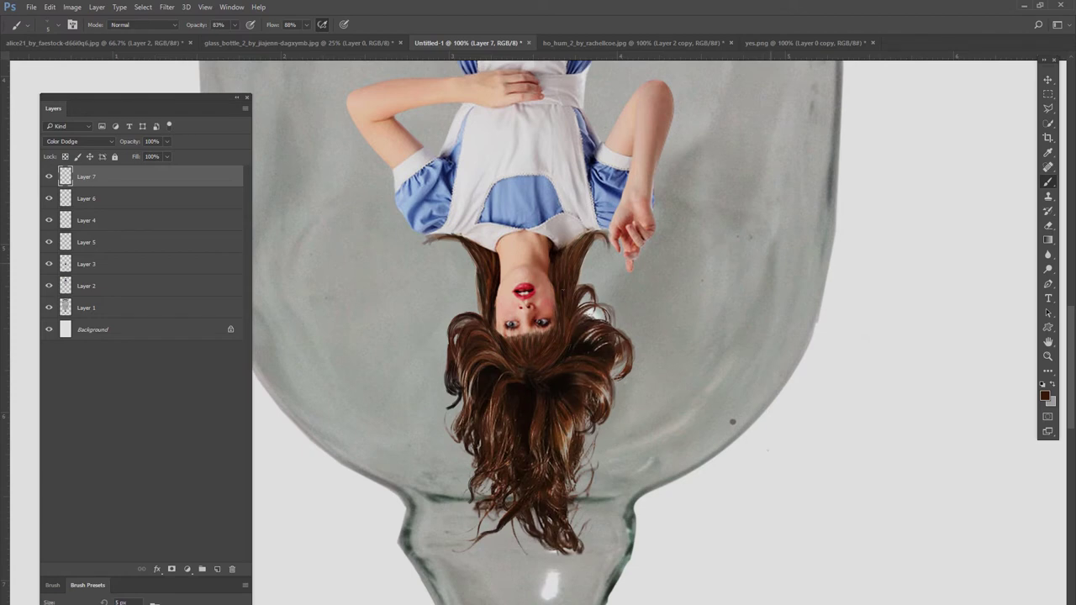
Step: Shift the hair's hue to -37 with a Hue/Saturation adjustment
{"action": "key", "text": "ctrl+minus"}
{"action": "key", "text": "ctrl+minus"}
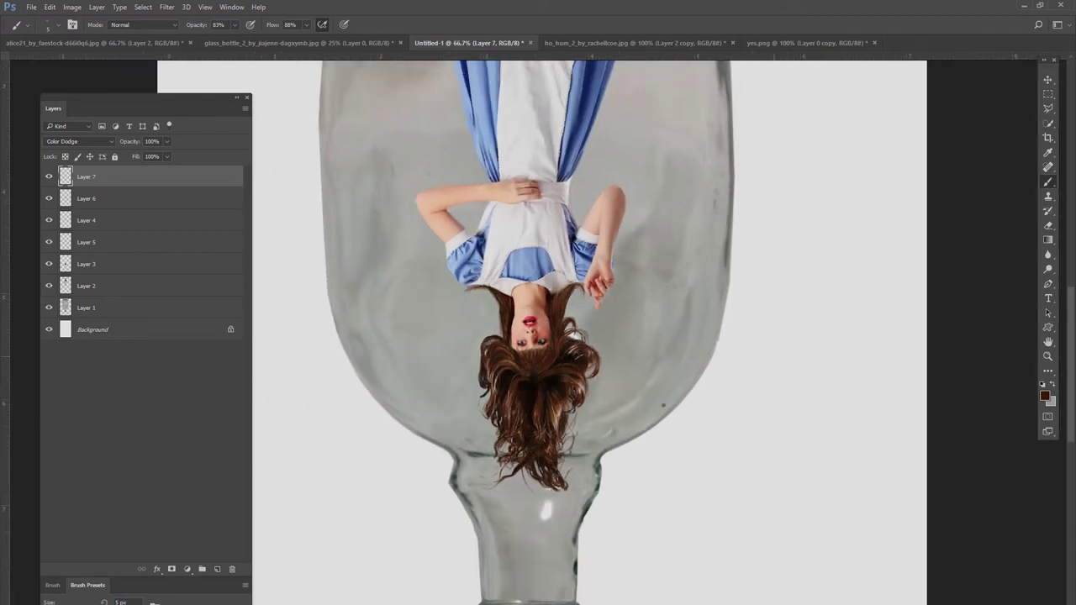
{"action": "key", "text": "ctrl+minus"}
{"action": "key", "text": "ctrl+minus"}
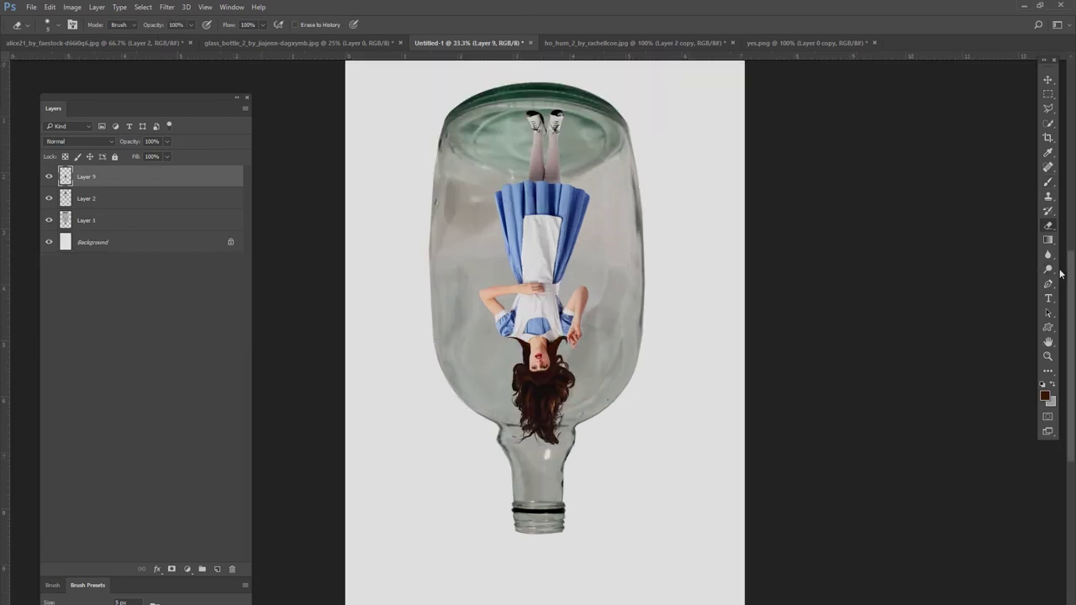
{"action": "left_click", "coordinate": [1049, 269]}
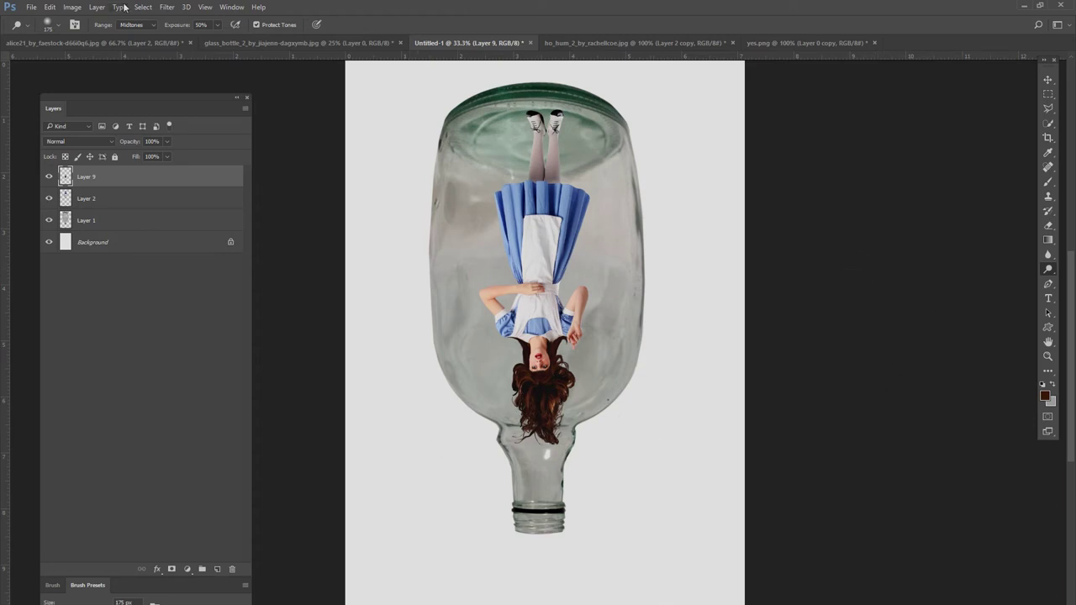
{"action": "left_click", "coordinate": [73, 6]}
{"action": "mouse_move", "coordinate": [92, 95]}
{"action": "left_click", "coordinate": [244, 92]}
{"action": "mouse_move", "coordinate": [891, 228]}
{"action": "left_mouse_down"}
{"action": "mouse_move", "coordinate": [831, 227]}
{"action": "mouse_move", "coordinate": [890, 229]}
{"action": "mouse_move", "coordinate": [883, 258]}
{"action": "left_mouse_up"}
{"action": "left_click", "coordinate": [1013, 176]}
Step: Free-transform Layers 2 and 9, skewing Alice to fit inside the bottle
{"action": "left_click", "coordinate": [89, 197], "text": "ctrl"}
{"action": "key", "text": "ctrl+t"}
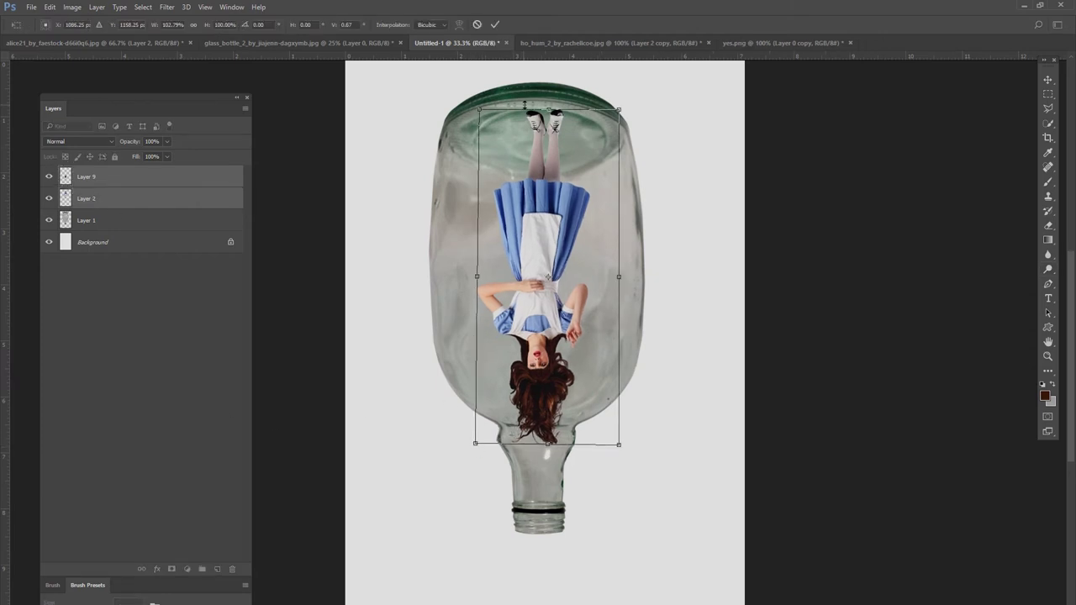
{"action": "left_click_drag", "start_coordinate": [525, 106], "coordinate": [522, 115]}
{"action": "left_click_drag", "start_coordinate": [619, 277], "coordinate": [614, 286]}
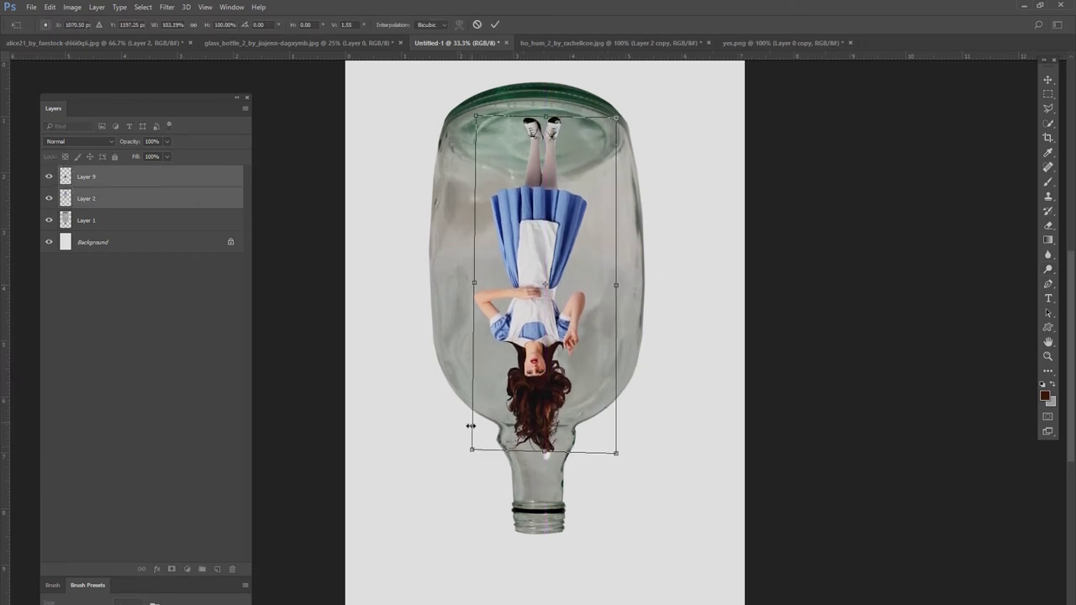
{"action": "left_click_drag", "start_coordinate": [456, 446], "coordinate": [473, 439]}
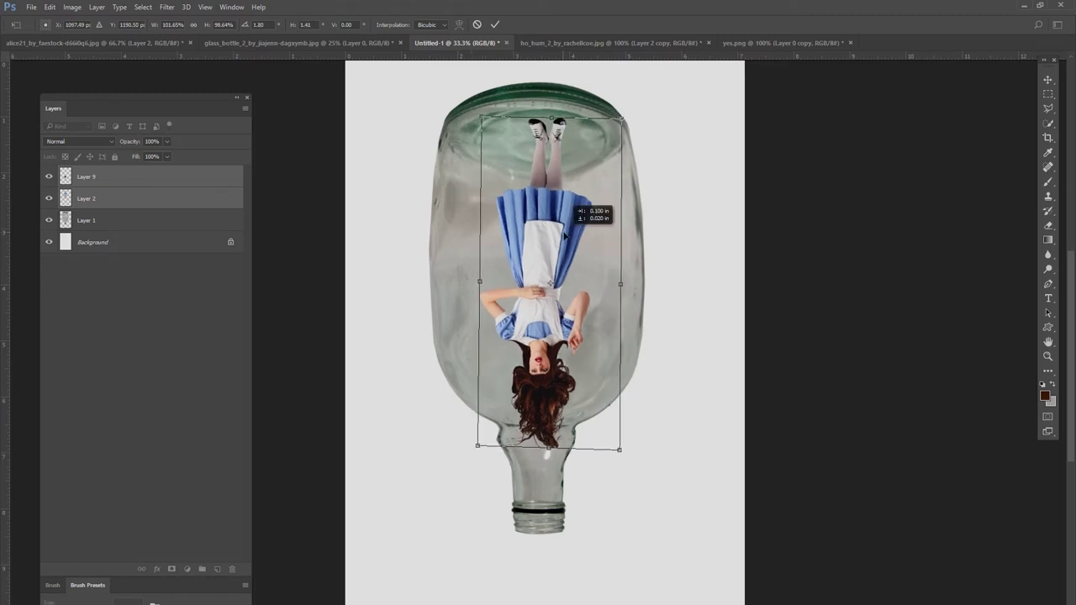
{"action": "left_click_drag", "start_coordinate": [529, 222], "coordinate": [492, 307]}
{"action": "left_click_drag", "start_coordinate": [613, 446], "coordinate": [620, 455]}
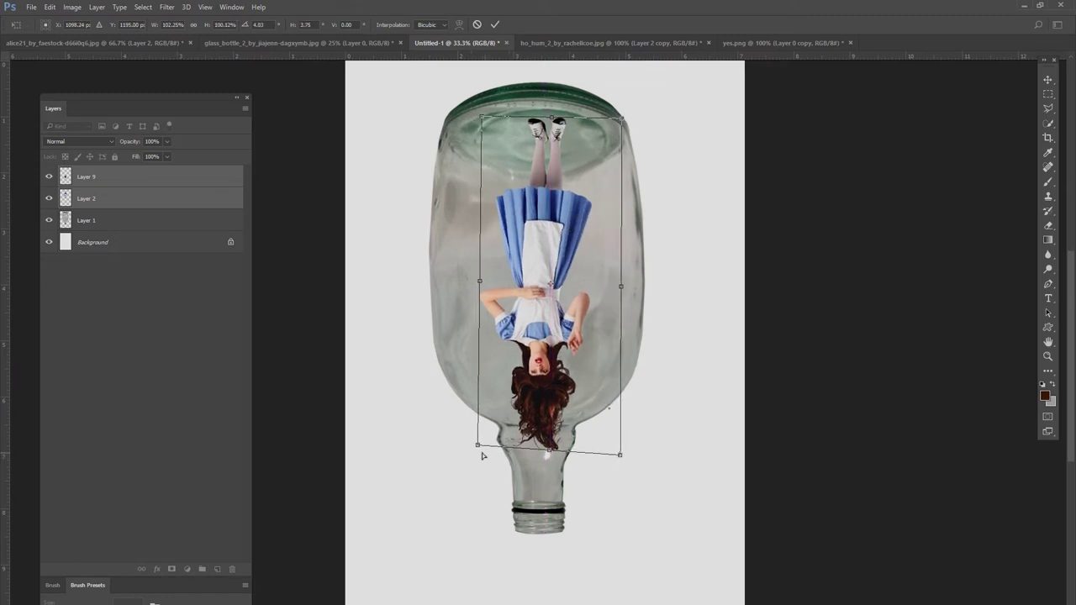
{"action": "left_click_drag", "start_coordinate": [477, 454], "coordinate": [475, 456]}
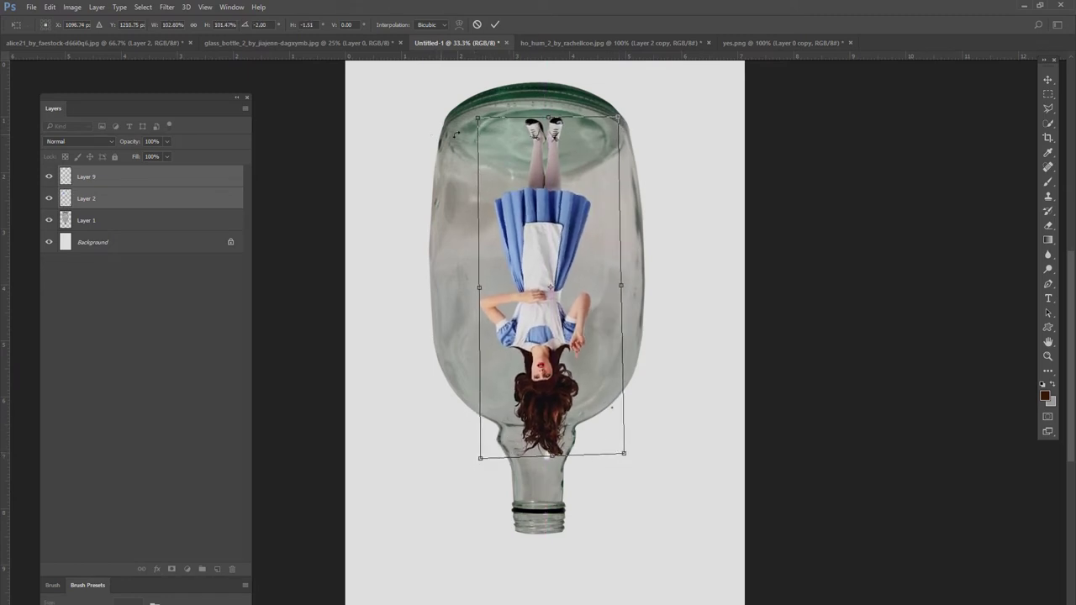
{"action": "left_click_drag", "start_coordinate": [562, 202], "coordinate": [555, 200]}
{"action": "key", "text": "Return"}
{"action": "key", "text": "o"}
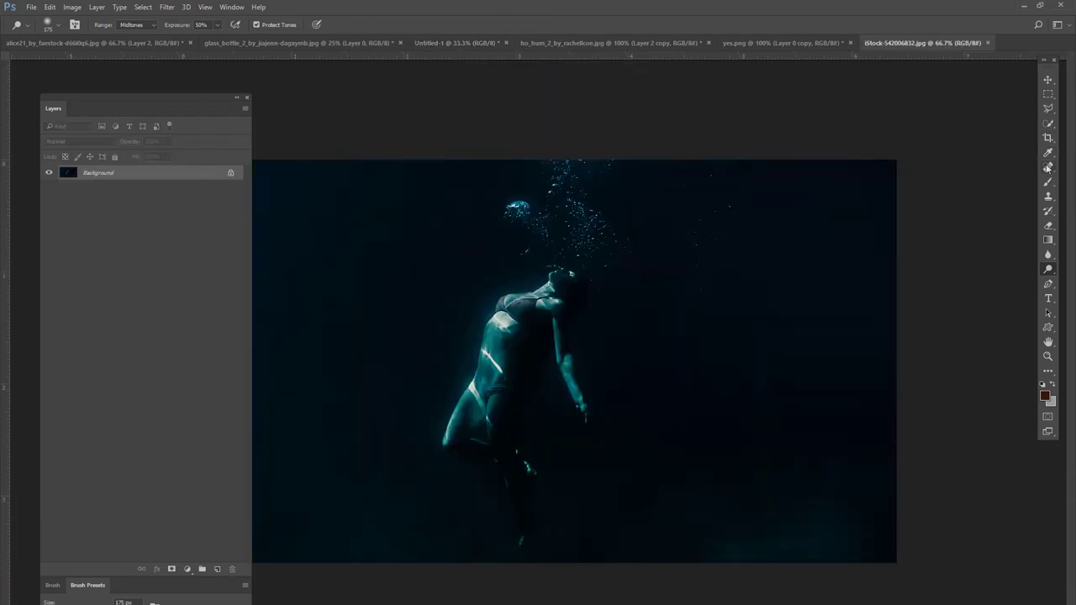
Step: Patch the swimmer out of the underwater photo with surrounding dark water
{"action": "left_click", "coordinate": [1048, 168]}
{"action": "left_click", "coordinate": [1009, 189]}
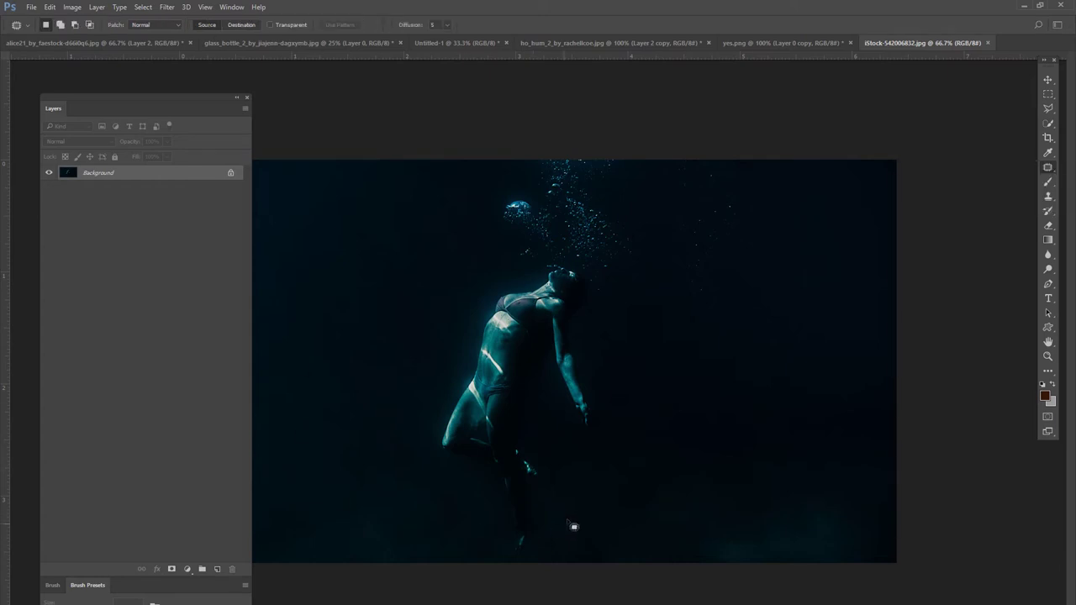
{"action": "mouse_move", "coordinate": [575, 494]}
{"action": "left_mouse_down"}
{"action": "mouse_move", "coordinate": [563, 269]}
{"action": "mouse_move", "coordinate": [589, 511]}
{"action": "left_mouse_up"}
{"action": "left_click_drag", "start_coordinate": [516, 404], "coordinate": [457, 404]}
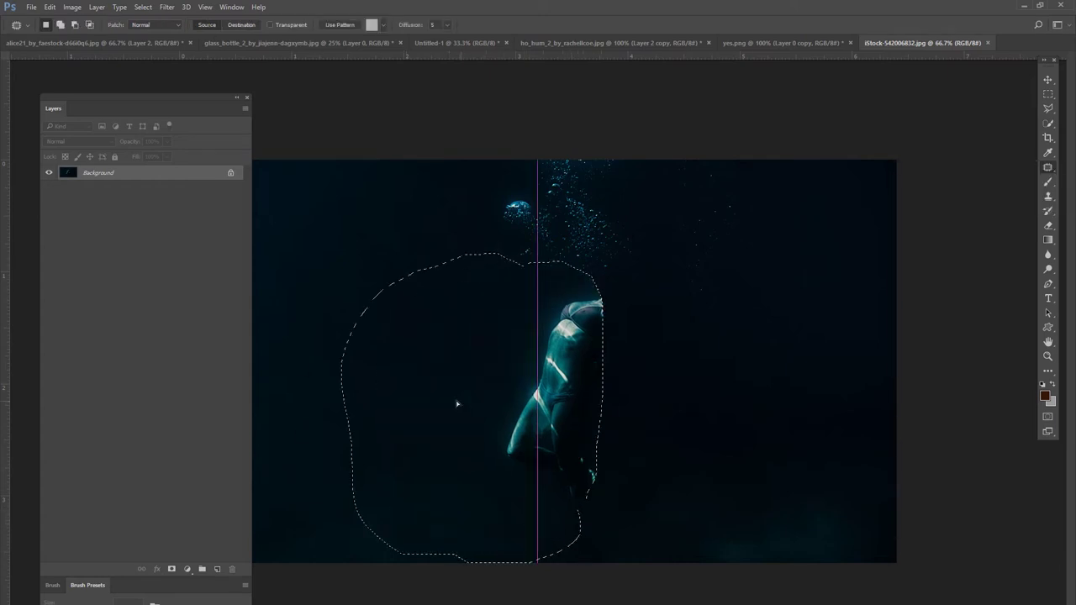
{"action": "key", "text": "ctrl+d"}
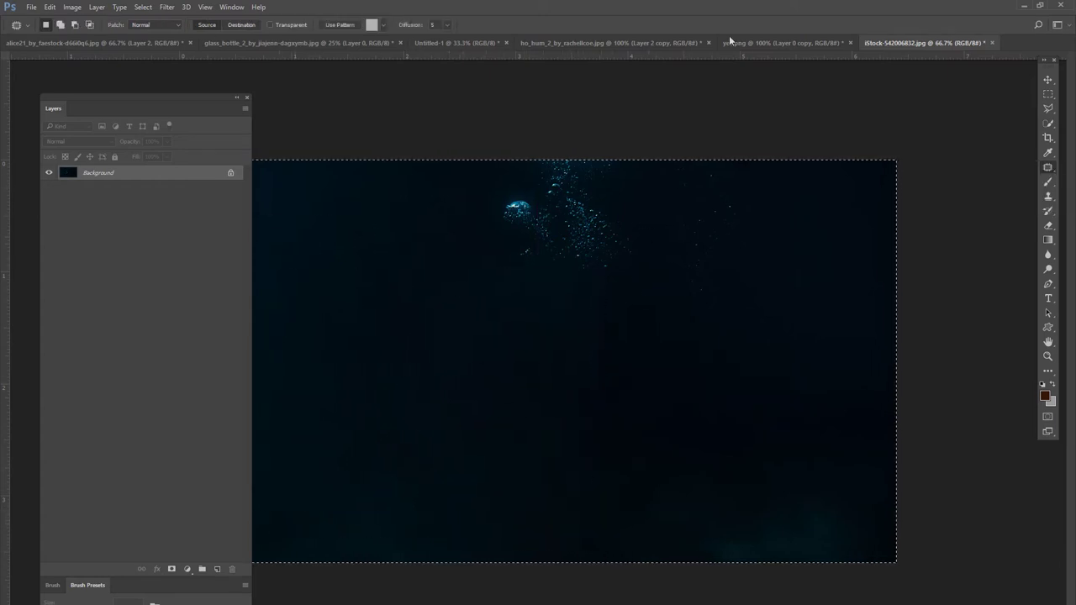
Step: Close yes.png without saving and show the dark water layer in Untitled-1
{"action": "left_click", "coordinate": [740, 43]}
{"action": "left_click", "coordinate": [850, 43]}
{"action": "key", "text": "n"}
{"action": "left_click", "coordinate": [602, 42]}
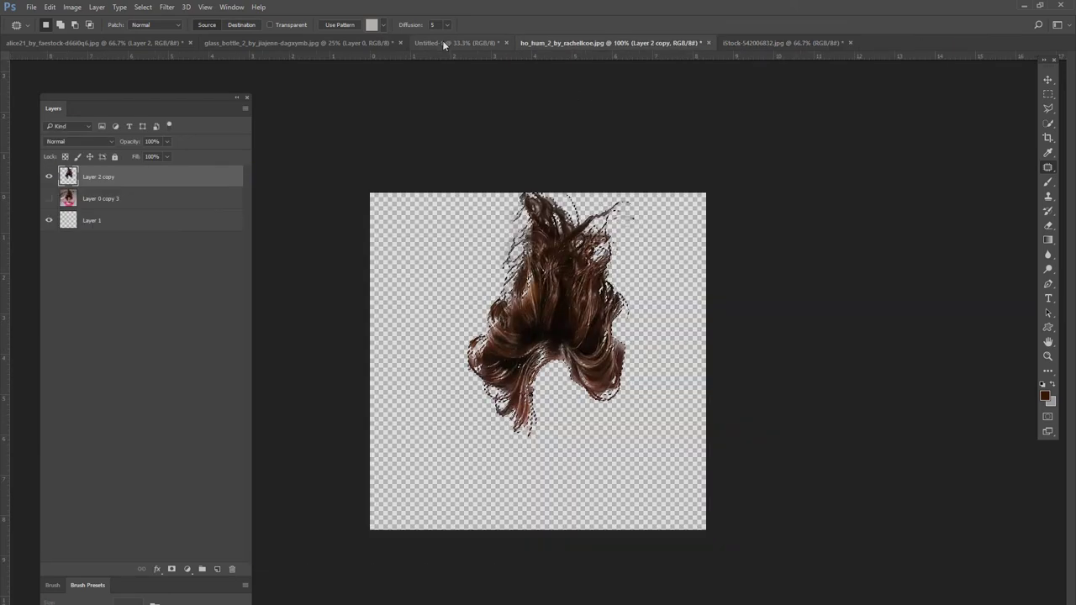
{"action": "left_click", "coordinate": [442, 40]}
{"action": "left_click", "coordinate": [48, 243]}
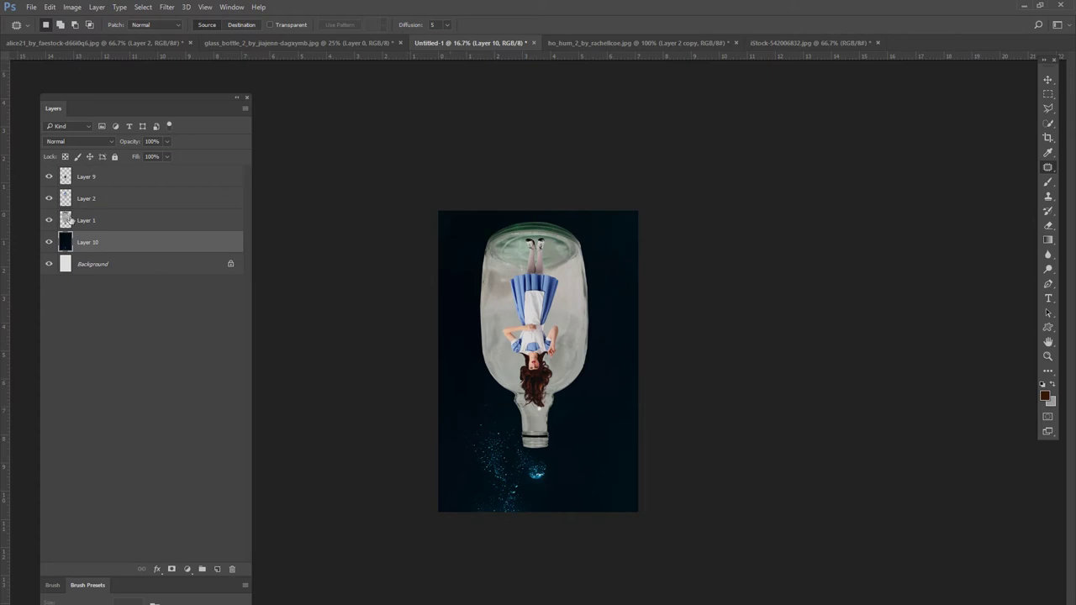
Step: Select a rectangle of the teal bottle body on Layer 1 and close the underwater photo
{"action": "left_click", "coordinate": [547, 416], "text": "ctrl"}
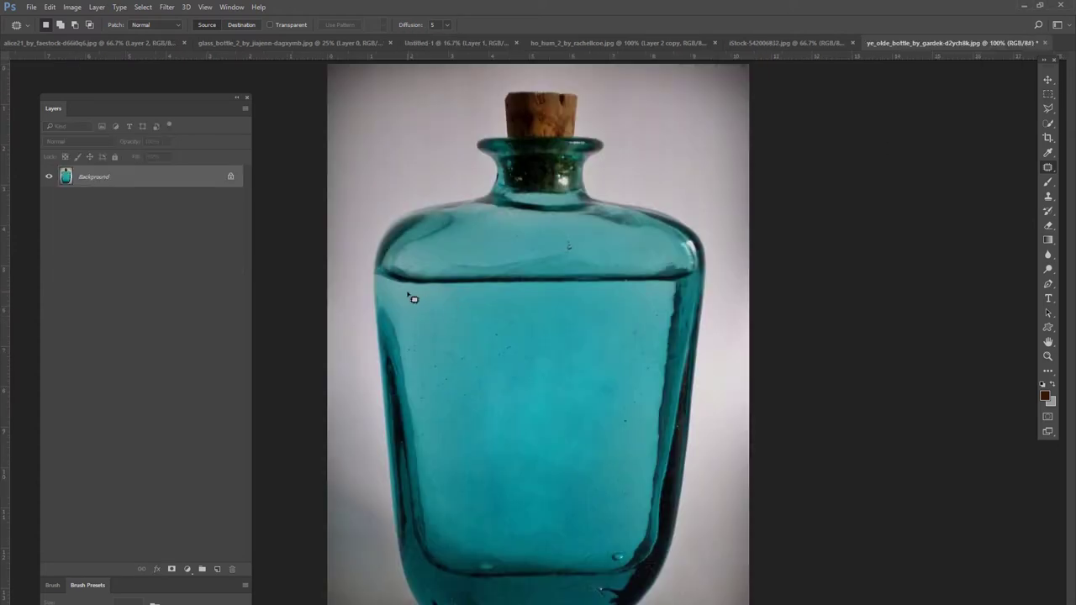
{"action": "left_click", "coordinate": [1048, 93]}
{"action": "left_click_drag", "start_coordinate": [407, 294], "coordinate": [649, 539]}
{"action": "left_click", "coordinate": [841, 42]}
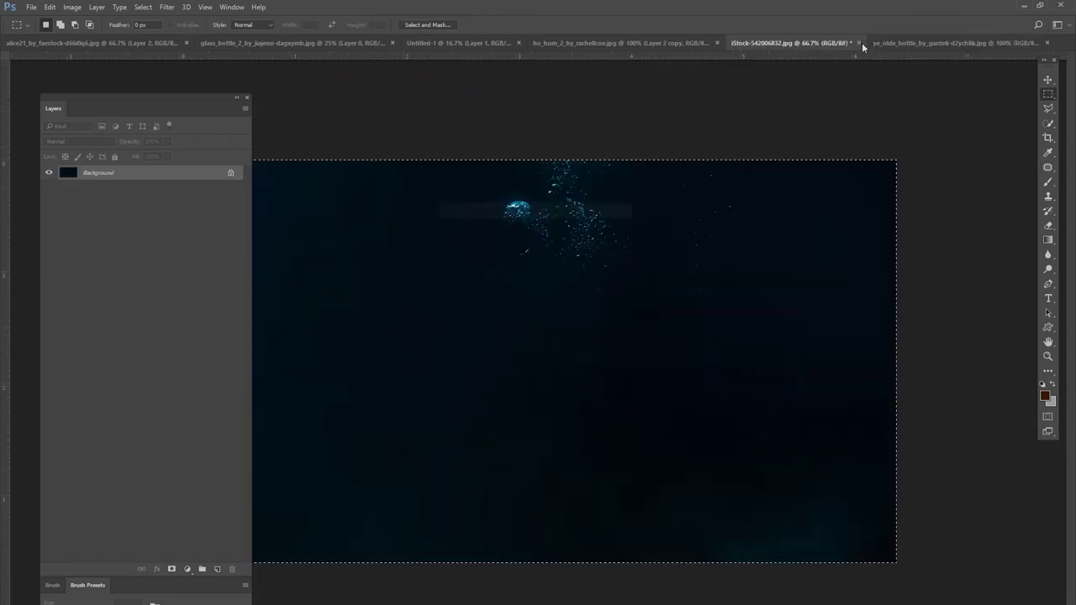
{"action": "left_click", "coordinate": [859, 43]}
{"action": "key", "text": "ctrl+Tab"}
{"action": "key", "text": "ctrl+Tab"}
Step: Return to the Alice composite and zoom in
{"action": "left_click", "coordinate": [458, 42]}
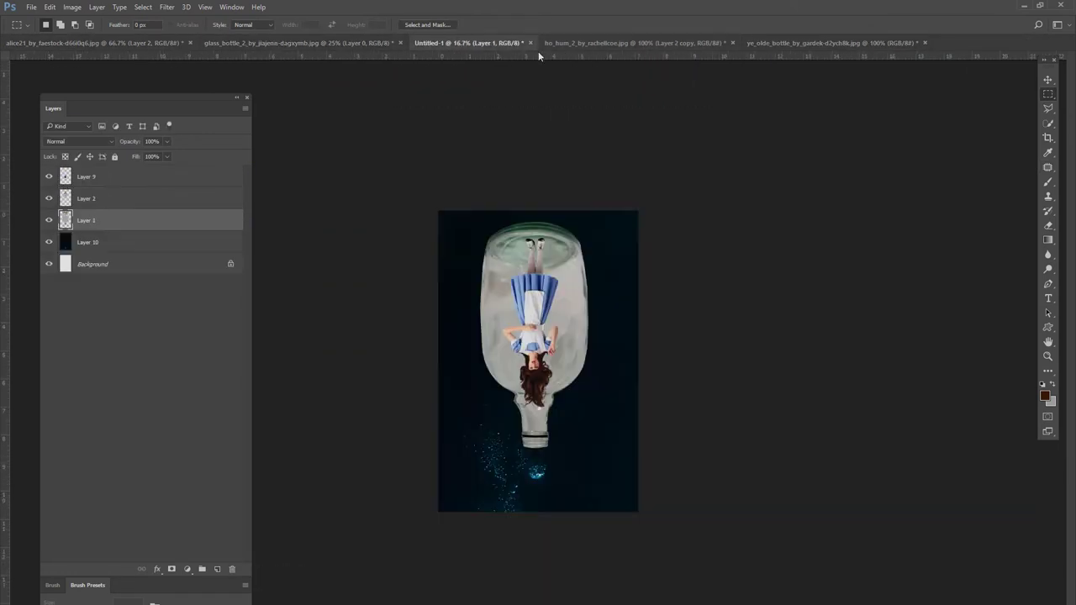
{"action": "left_click", "coordinate": [1048, 355]}
{"action": "left_click", "coordinate": [441, 384]}
{"action": "left_click", "coordinate": [441, 383]}
Step: Paste the teal bottle texture above Layer 9 and scale it to cover the canvas
{"action": "left_click", "coordinate": [110, 178]}
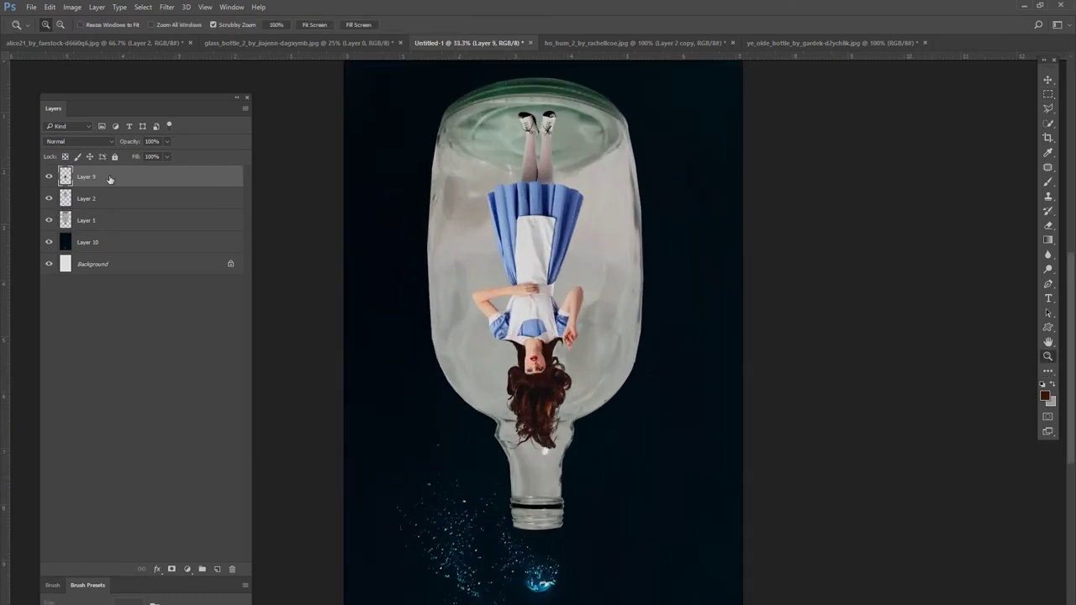
{"action": "key", "text": "ctrl+v"}
{"action": "key", "text": "ctrl+t"}
{"action": "left_click_drag", "start_coordinate": [584, 318], "coordinate": [816, 79]}
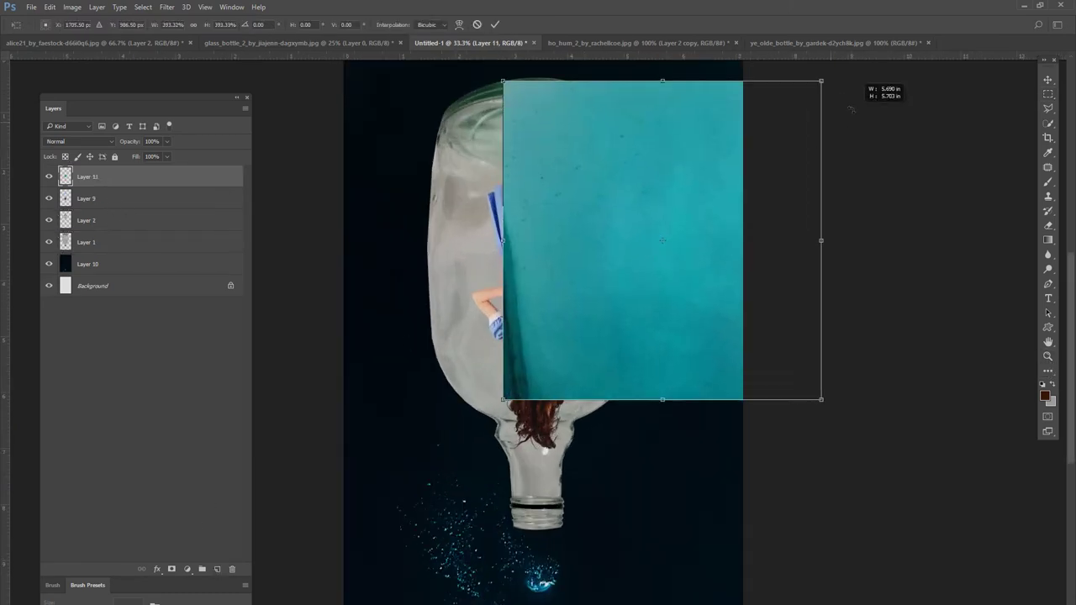
{"action": "left_click_drag", "start_coordinate": [673, 253], "coordinate": [463, 229]}
{"action": "left_click_drag", "start_coordinate": [618, 310], "coordinate": [803, 477]}
{"action": "key", "text": "Return"}
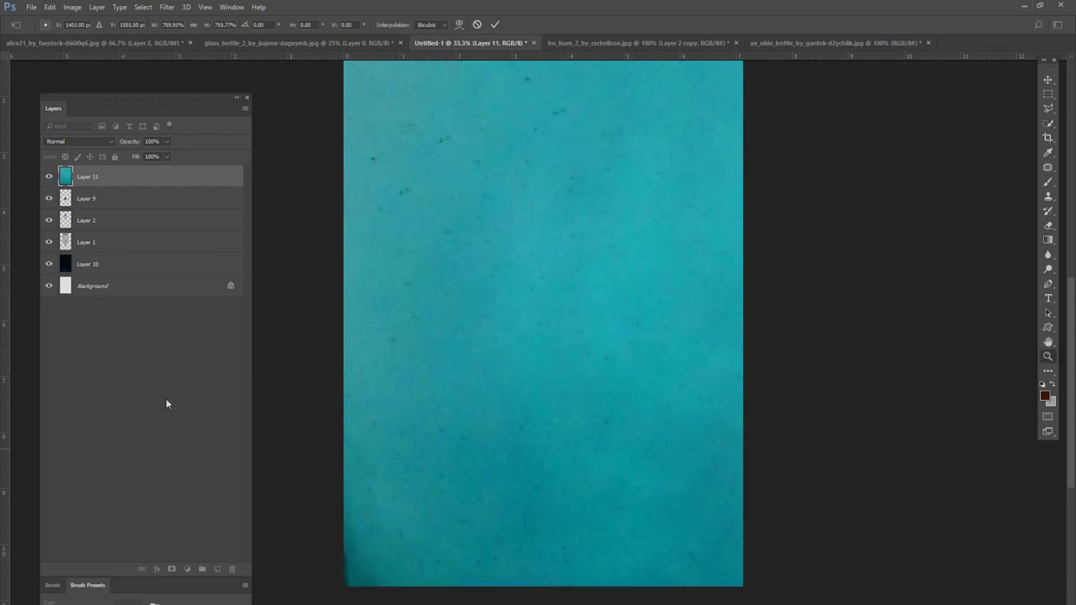
Step: Set the teal texture layer's blend mode to Darken
{"action": "left_click", "coordinate": [79, 141]}
{"action": "left_click", "coordinate": [63, 160]}
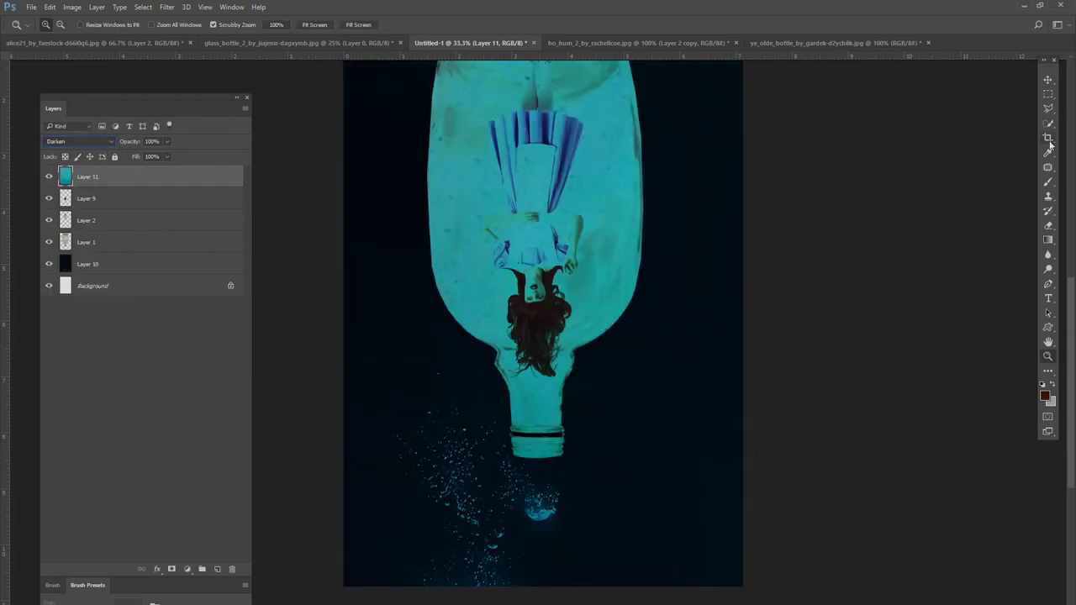
{"action": "left_click", "coordinate": [1048, 80]}
{"action": "scroll", "coordinate": [538, 185], "scroll_direction": "up", "scroll_amount": 3}
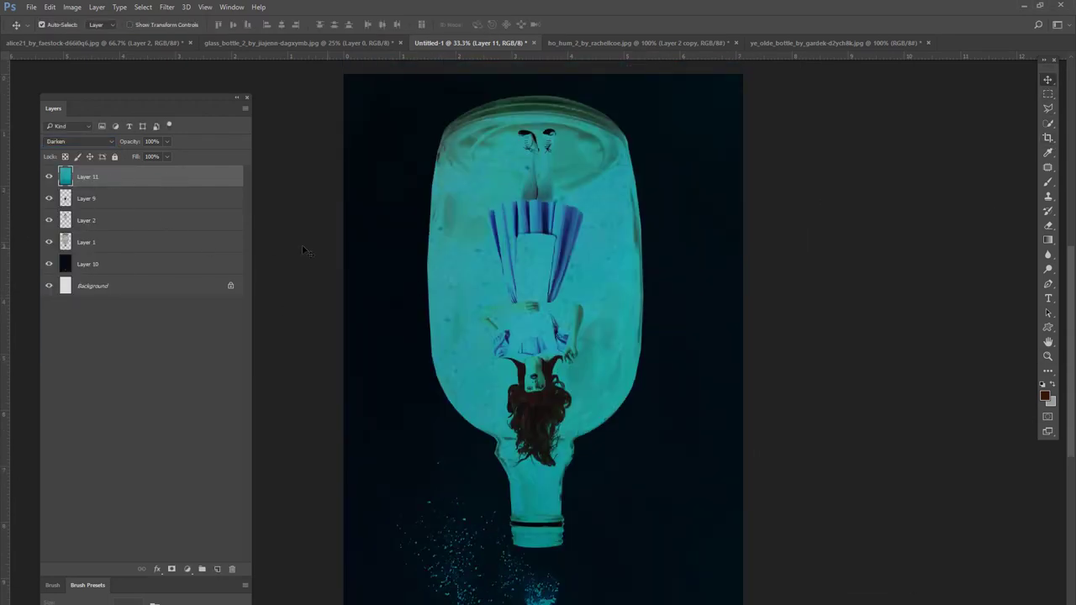
Step: Set the teal layer's Blend If limits to 34/229 so Alice shows through
{"action": "double_click", "coordinate": [189, 179]}
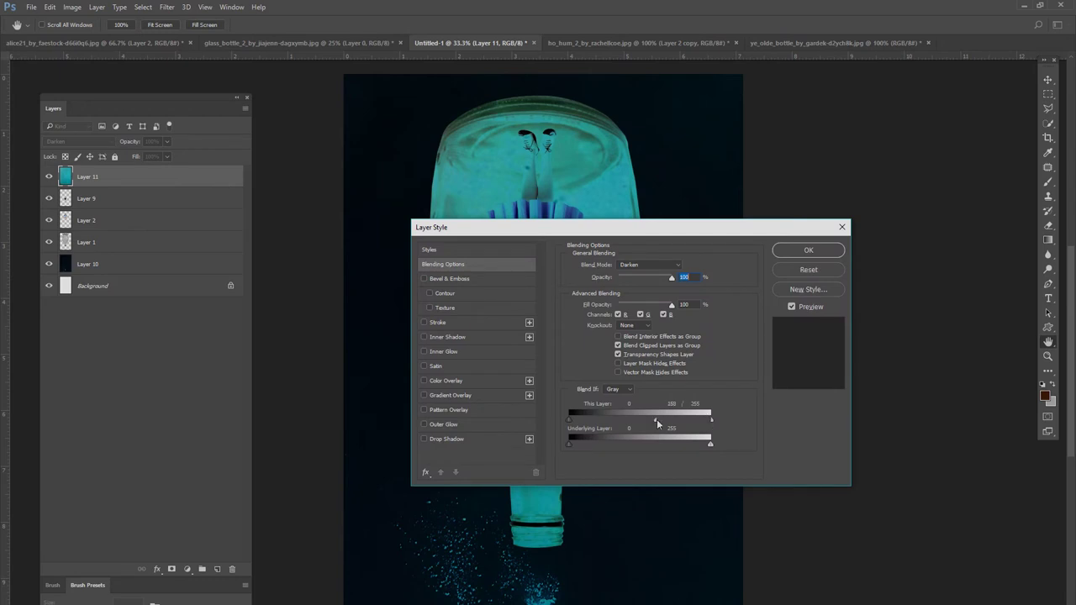
{"action": "left_click_drag", "start_coordinate": [522, 227], "coordinate": [832, 160]}
{"action": "left_click_drag", "start_coordinate": [965, 354], "coordinate": [932, 350]}
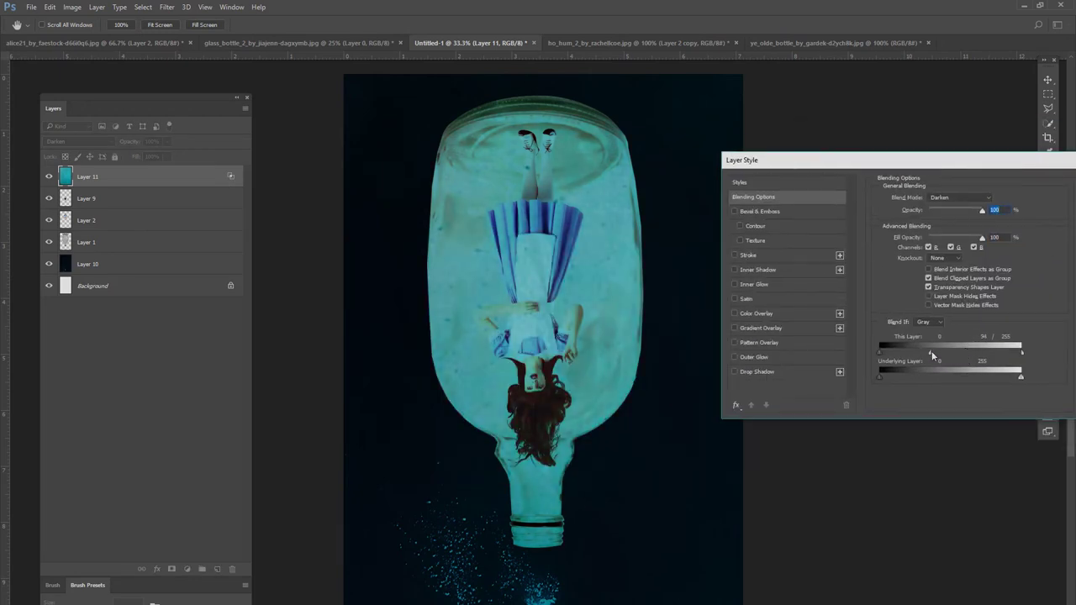
{"action": "left_click_drag", "start_coordinate": [1020, 381], "coordinate": [1003, 379]}
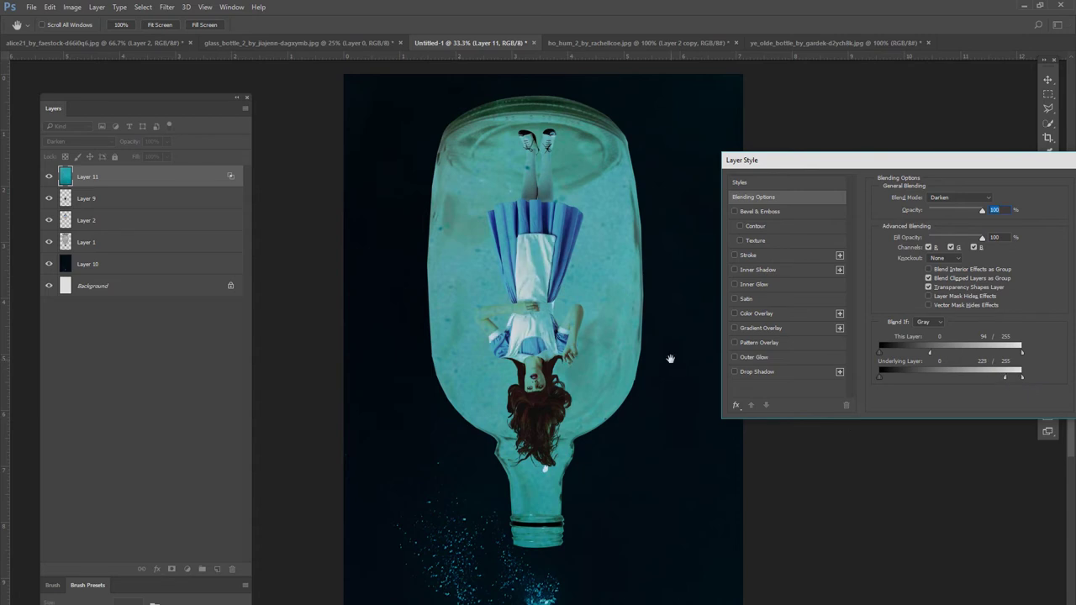
{"action": "left_click_drag", "start_coordinate": [929, 352], "coordinate": [898, 349]}
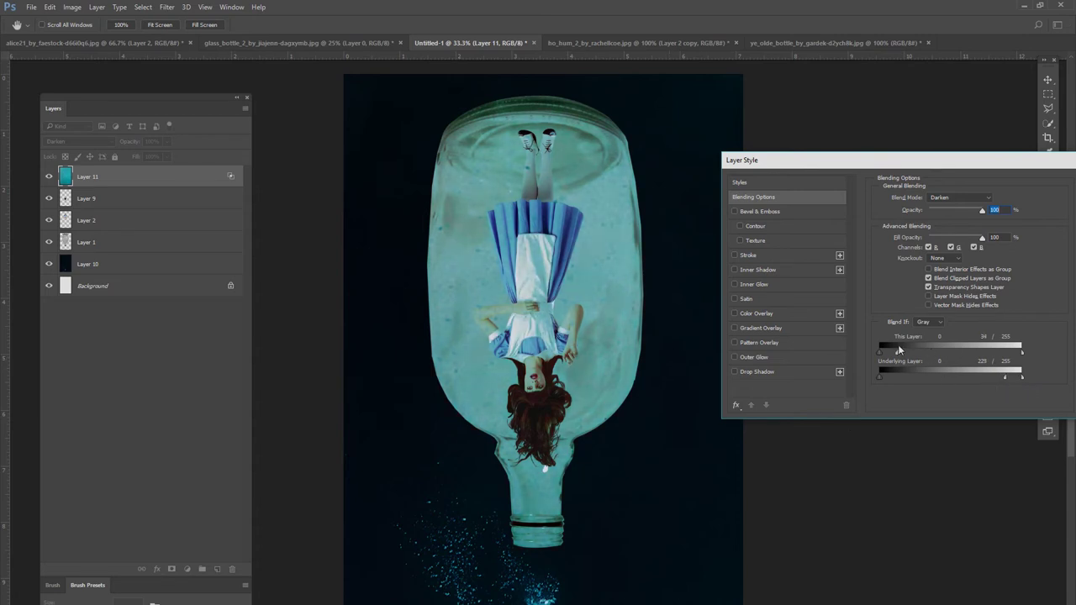
{"action": "left_click_drag", "start_coordinate": [799, 160], "coordinate": [558, 176]}
{"action": "left_click", "coordinate": [885, 204]}
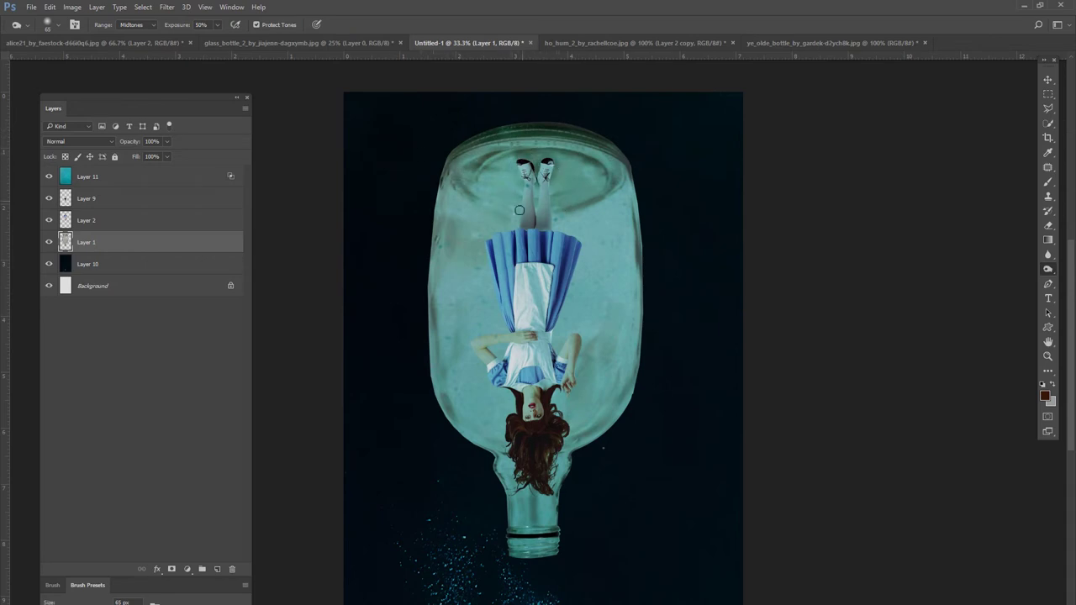
Step: Burn the bottle's left and right edges and the ring at its neck
{"action": "left_click_drag", "start_coordinate": [638, 180], "coordinate": [612, 404]}
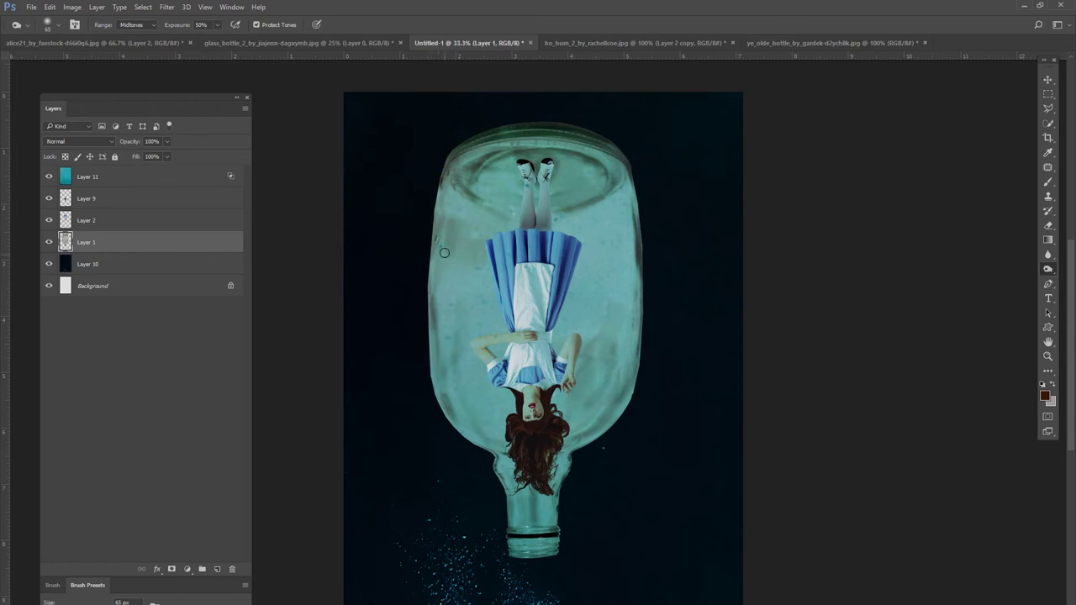
{"action": "left_click_drag", "start_coordinate": [445, 252], "coordinate": [437, 309]}
{"action": "left_click_drag", "start_coordinate": [558, 543], "coordinate": [507, 498]}
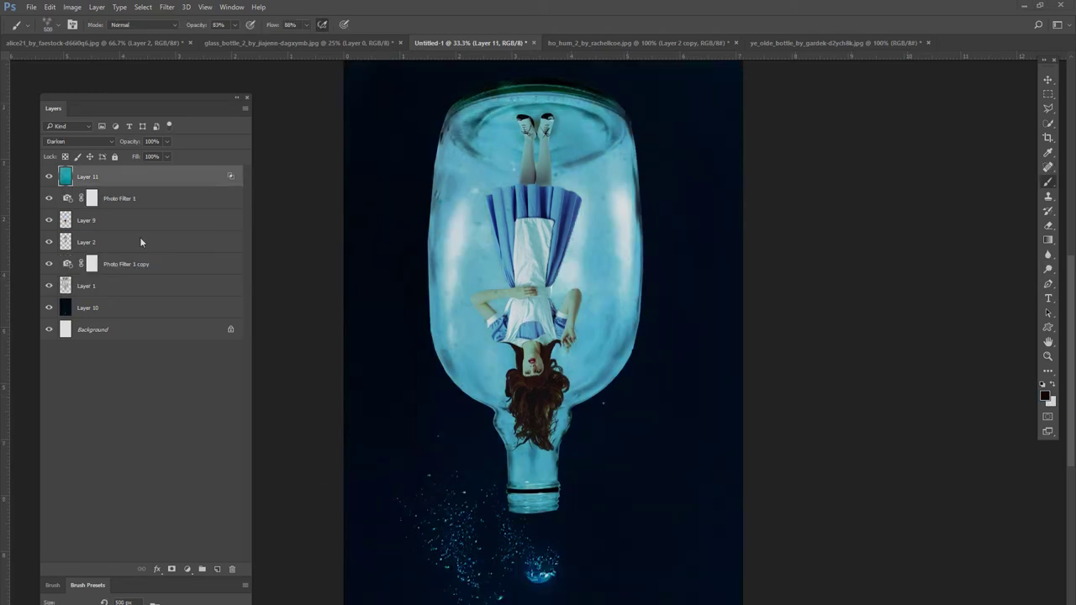
Step: On a new layer, render clouds and apply a Gaussian Blur of radius 562.5
{"action": "left_click", "coordinate": [216, 570]}
{"action": "left_click_drag", "start_coordinate": [492, 201], "coordinate": [538, 311]}
{"action": "mouse_move", "coordinate": [614, 135]}
{"action": "left_mouse_down"}
{"action": "mouse_move", "coordinate": [602, 353]}
{"action": "mouse_move", "coordinate": [471, 420]}
{"action": "left_mouse_up"}
{"action": "left_click", "coordinate": [166, 7]}
{"action": "left_click", "coordinate": [113, 240]}
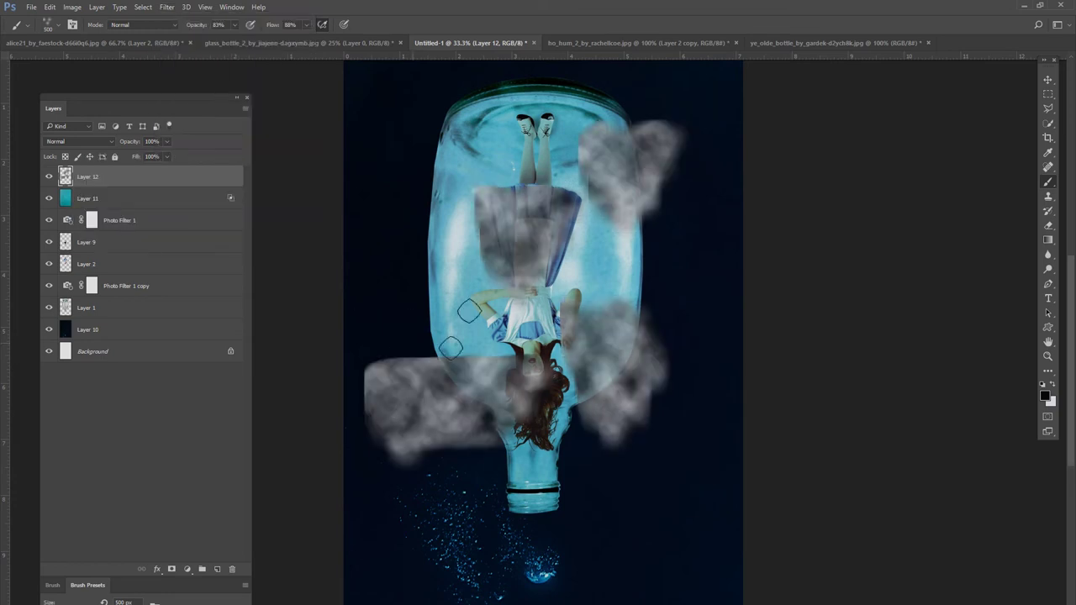
{"action": "left_click", "coordinate": [166, 7]}
{"action": "left_click", "coordinate": [117, 170]}
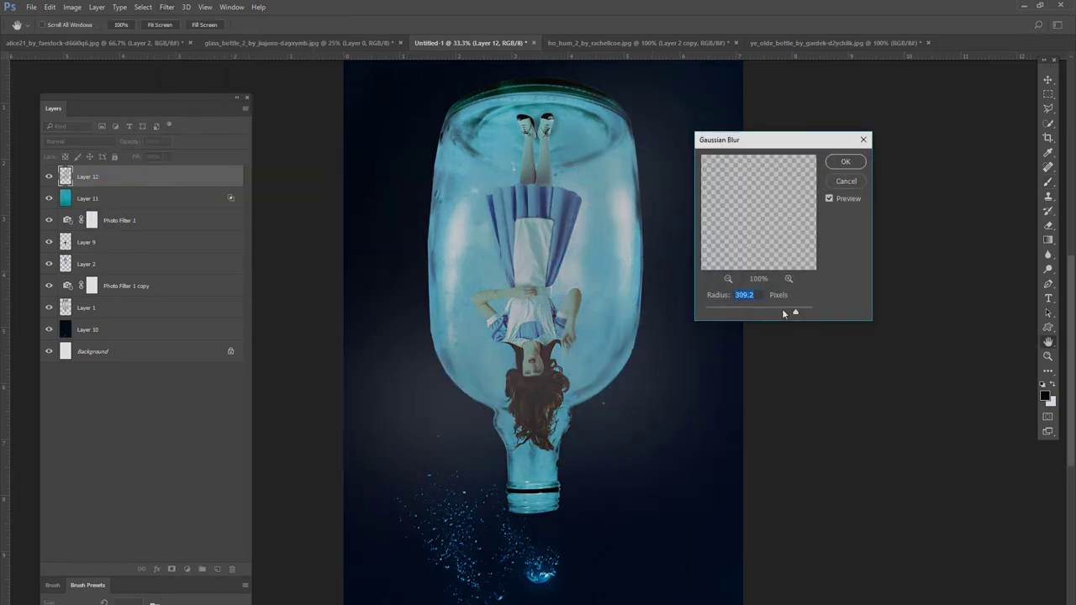
{"action": "left_click_drag", "start_coordinate": [783, 314], "coordinate": [799, 313]}
{"action": "key", "text": "Return"}
{"action": "key", "text": "b"}
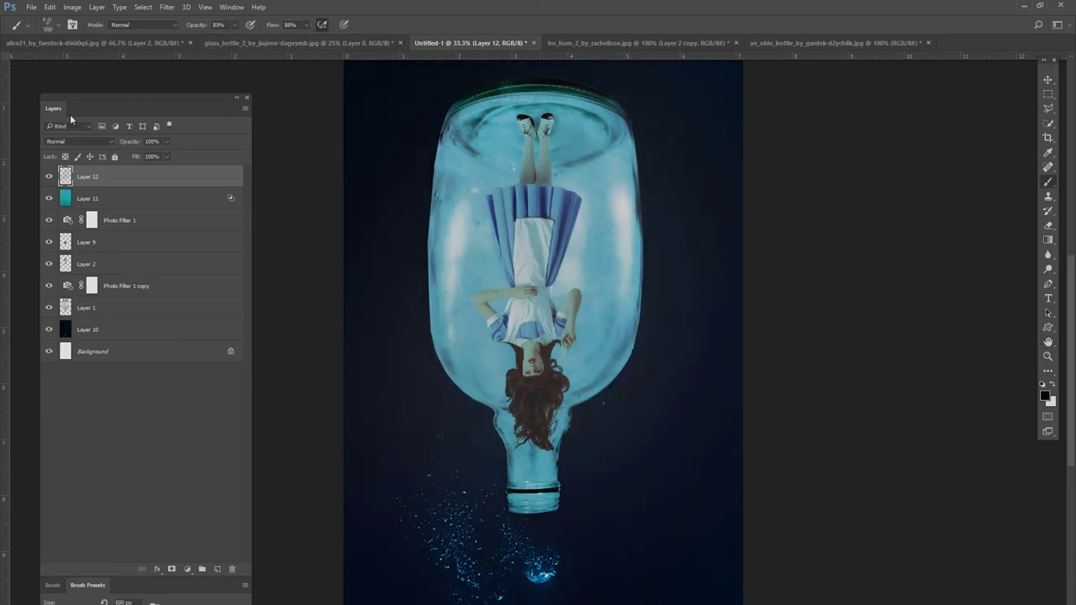
Step: Set the clouds layer to Darken and toggle it to compare the scene
{"action": "left_click", "coordinate": [73, 142]}
{"action": "left_click", "coordinate": [57, 174]}
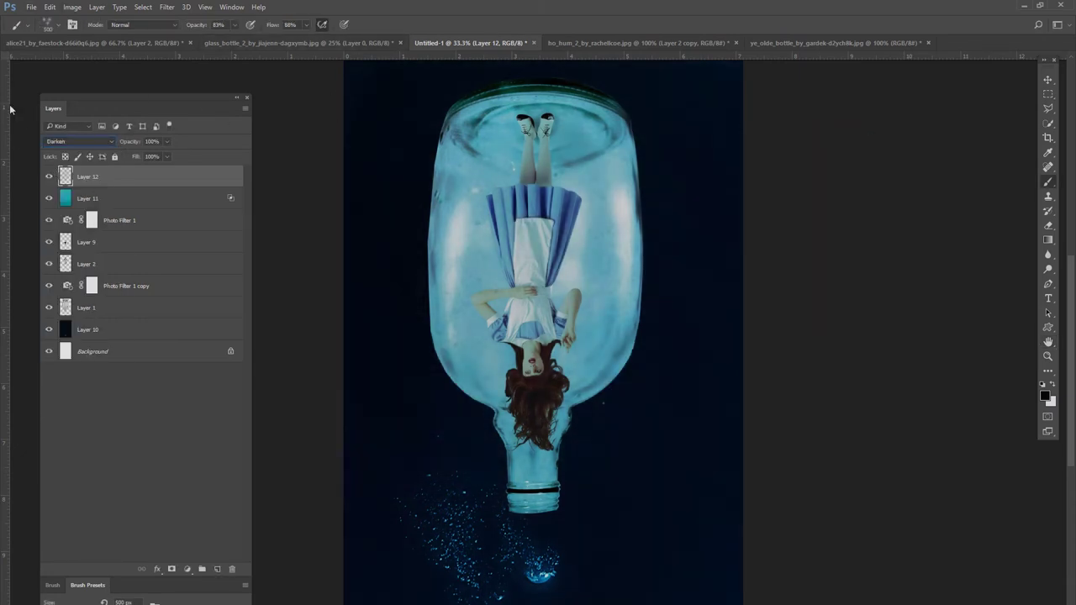
{"action": "left_click", "coordinate": [49, 176]}
{"action": "left_click", "coordinate": [48, 177]}
{"action": "key", "text": "j"}
{"action": "left_click", "coordinate": [93, 313]}
{"action": "right_click", "coordinate": [106, 313]}
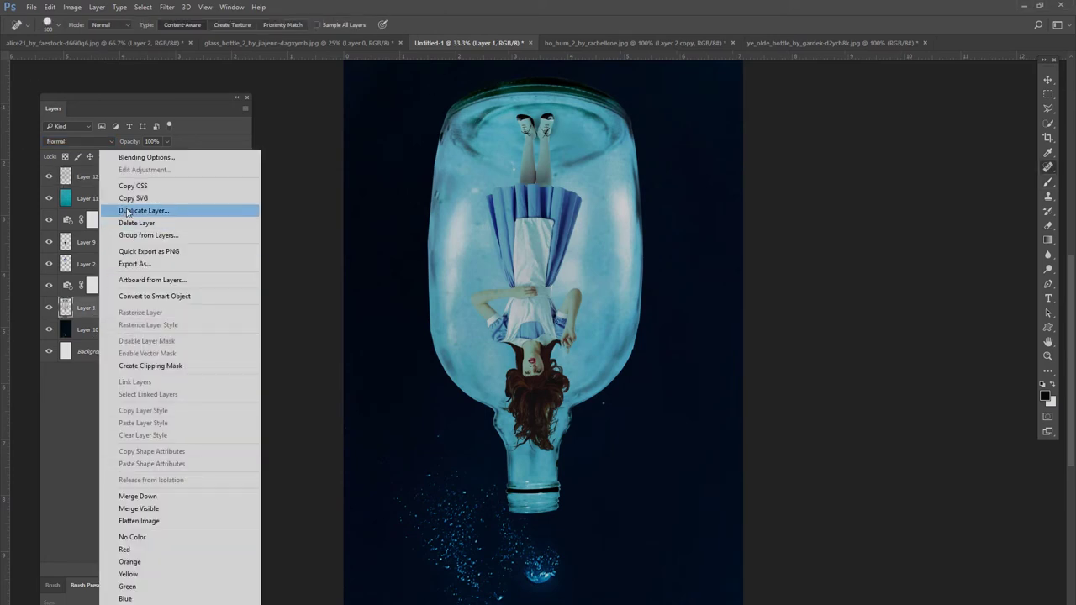
Step: Duplicate Layer 1 to the top in Multiply mode and spot-heal Alice's legs
{"action": "left_click", "coordinate": [143, 210]}
{"action": "key", "text": "Return"}
{"action": "key", "text": "ctrl+shift+bracketright"}
{"action": "left_click", "coordinate": [68, 141]}
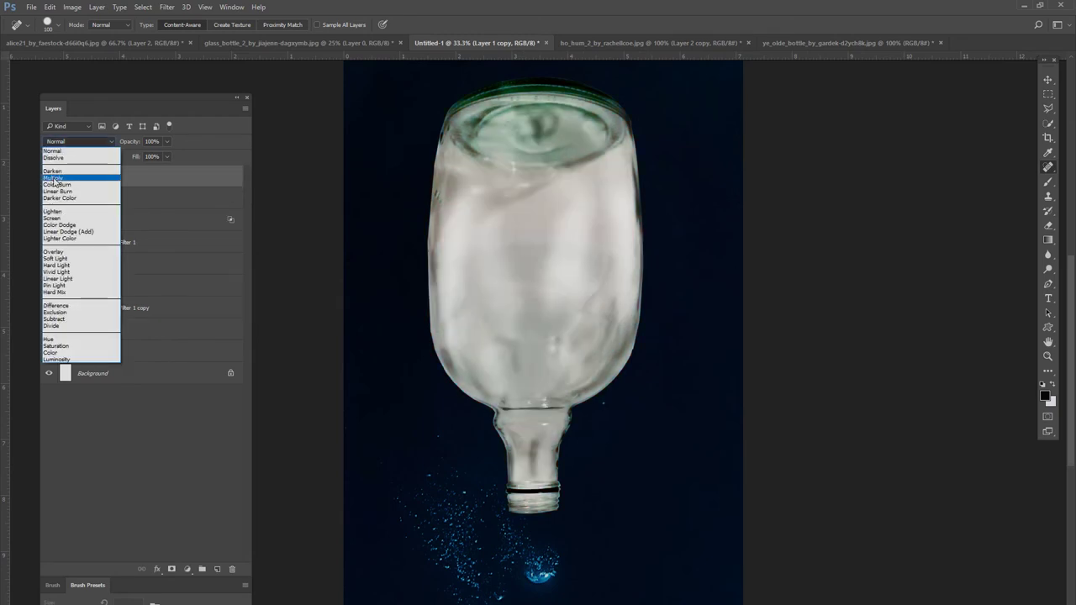
{"action": "left_click", "coordinate": [63, 177]}
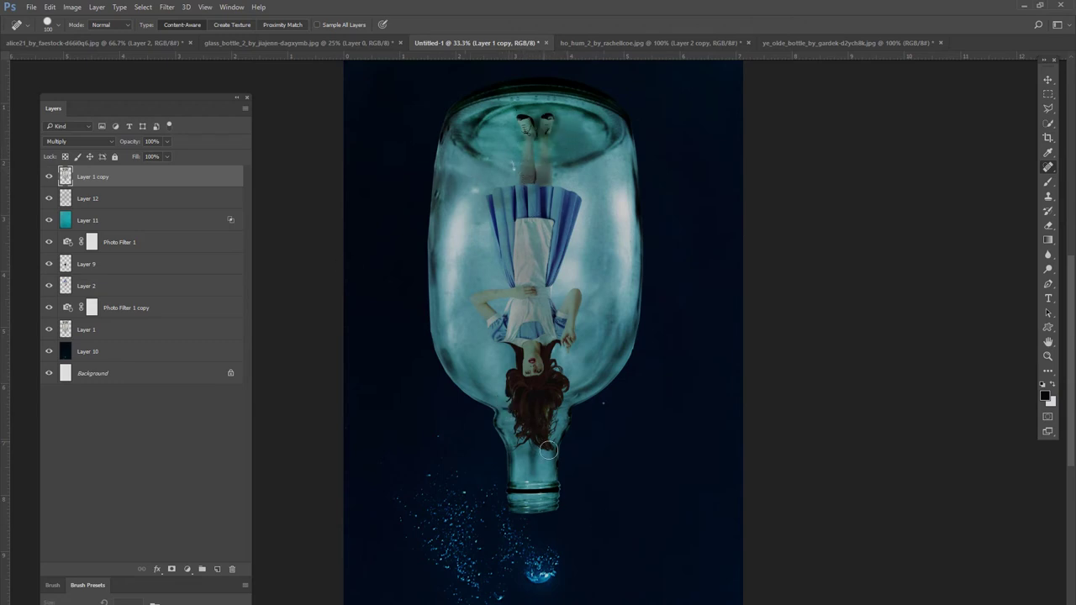
{"action": "mouse_move", "coordinate": [560, 132]}
{"action": "left_mouse_down"}
{"action": "mouse_move", "coordinate": [540, 145]}
{"action": "mouse_move", "coordinate": [522, 187]}
{"action": "left_mouse_up"}
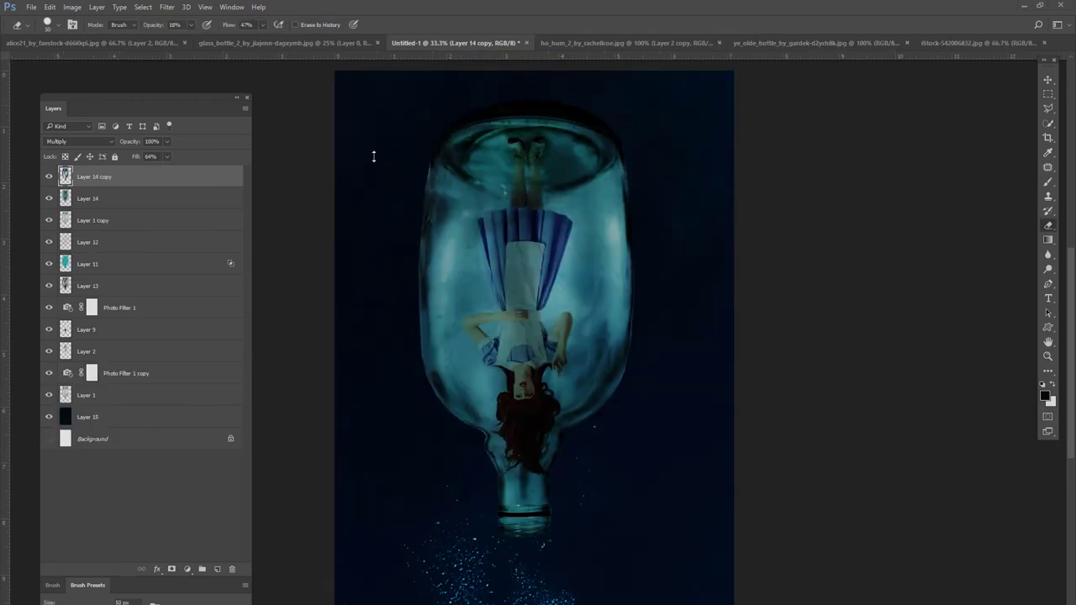
Step: Softly erase along the dress's left edge with a lowered-opacity eraser
{"action": "left_click", "coordinate": [191, 24]}
{"action": "left_click", "coordinate": [523, 392]}
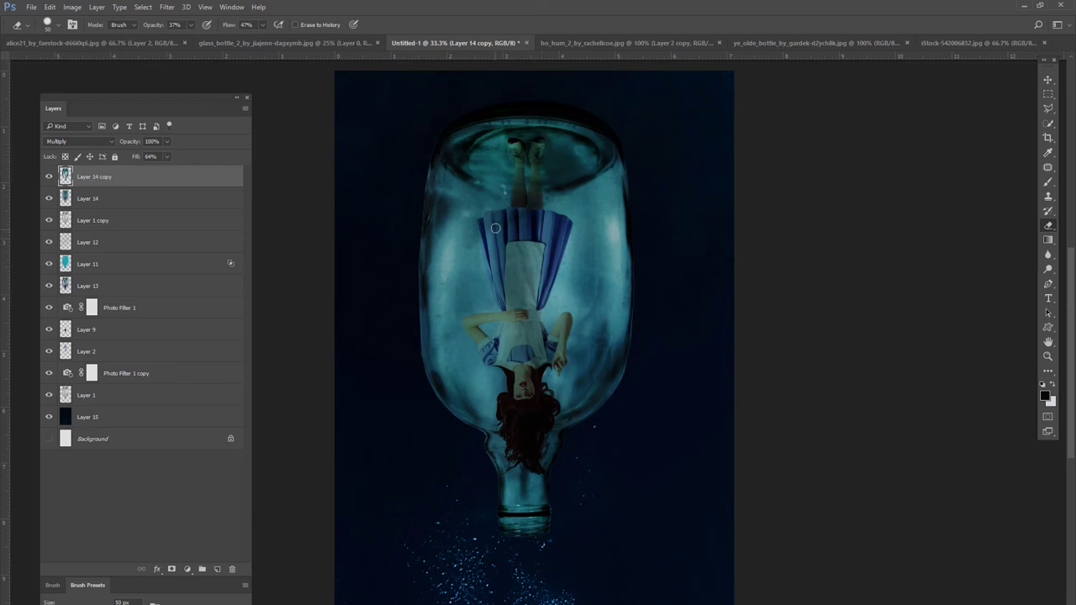
{"action": "left_click_drag", "start_coordinate": [483, 286], "coordinate": [477, 228]}
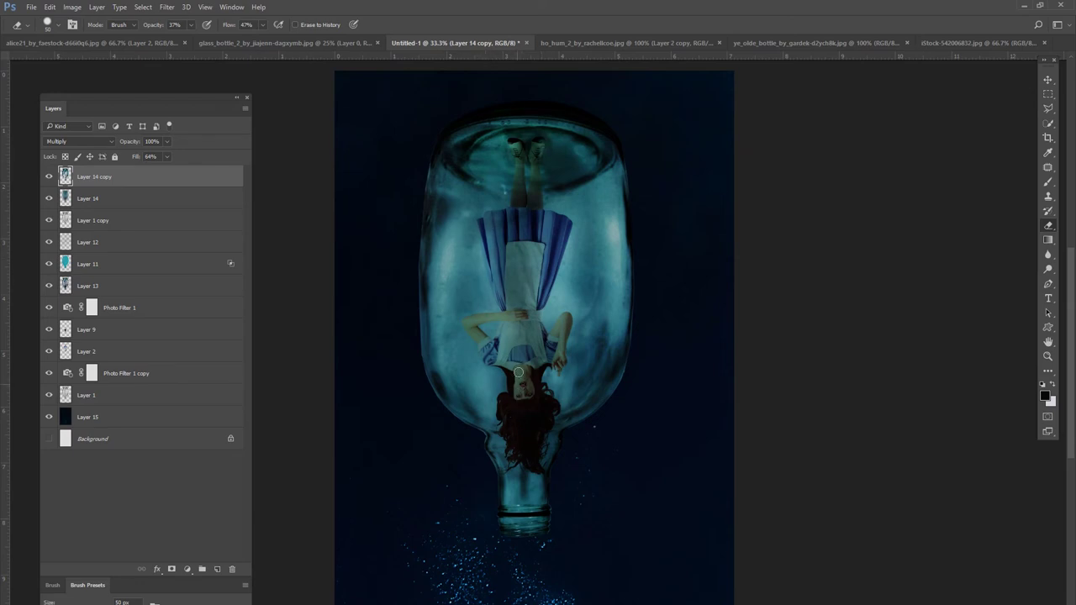
Step: With a 28 px eraser at 50% flow, erase at the neck, left side and between the legs
{"action": "left_click_drag", "start_coordinate": [191, 24], "coordinate": [193, 36]}
{"action": "left_click", "coordinate": [262, 24]}
{"action": "left_click_drag", "start_coordinate": [260, 40], "coordinate": [295, 40]}
{"action": "left_click", "coordinate": [59, 27]}
{"action": "double_click", "coordinate": [642, 202]}
{"action": "key", "text": "shift+5"}
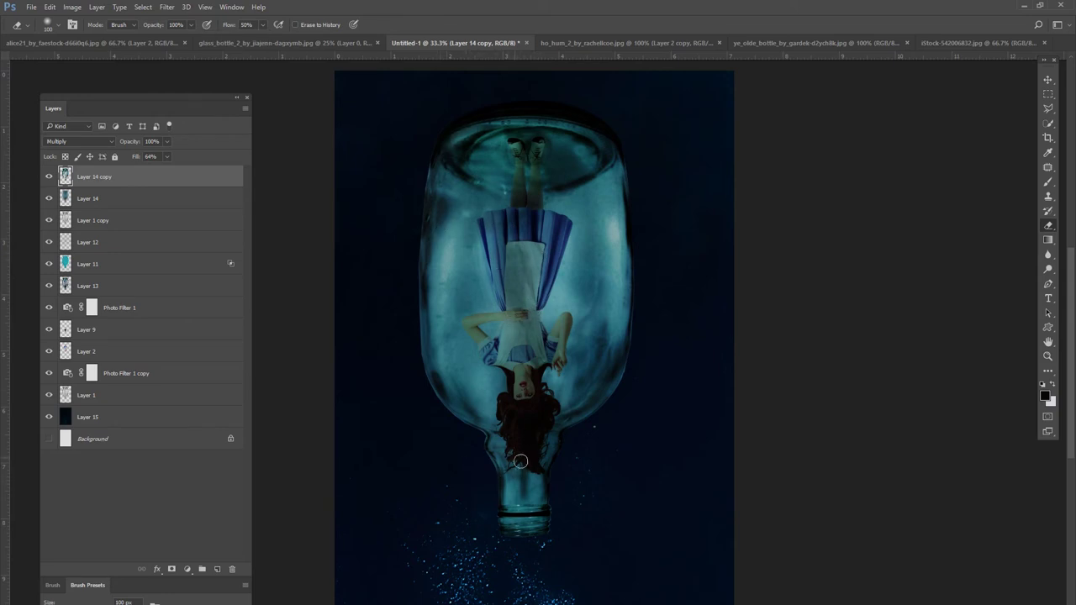
{"action": "left_click", "coordinate": [521, 531]}
{"action": "left_click_drag", "start_coordinate": [449, 402], "coordinate": [467, 375]}
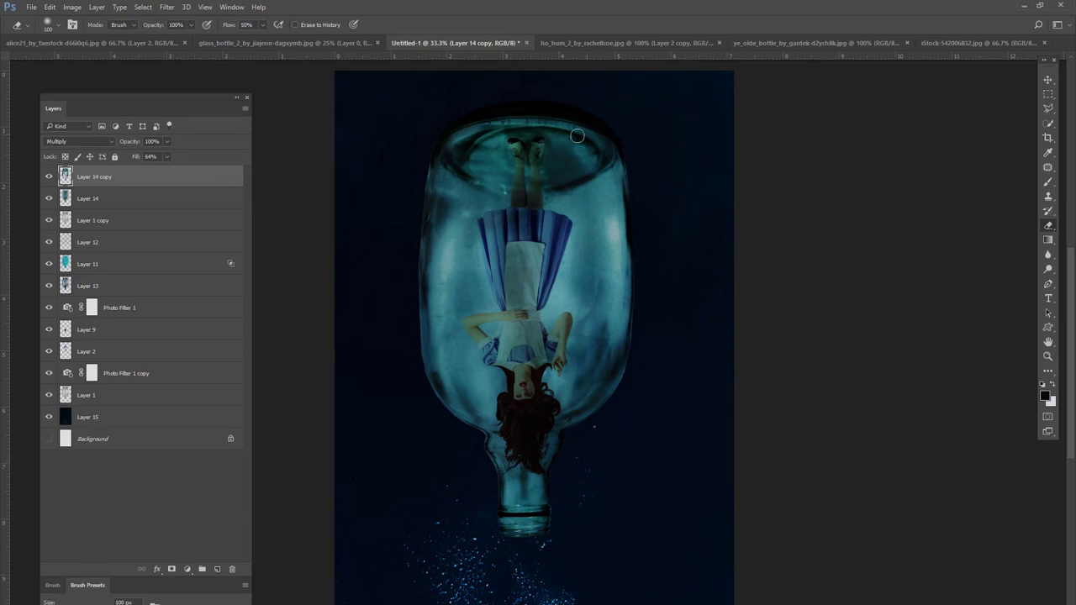
{"action": "left_click", "coordinate": [518, 172]}
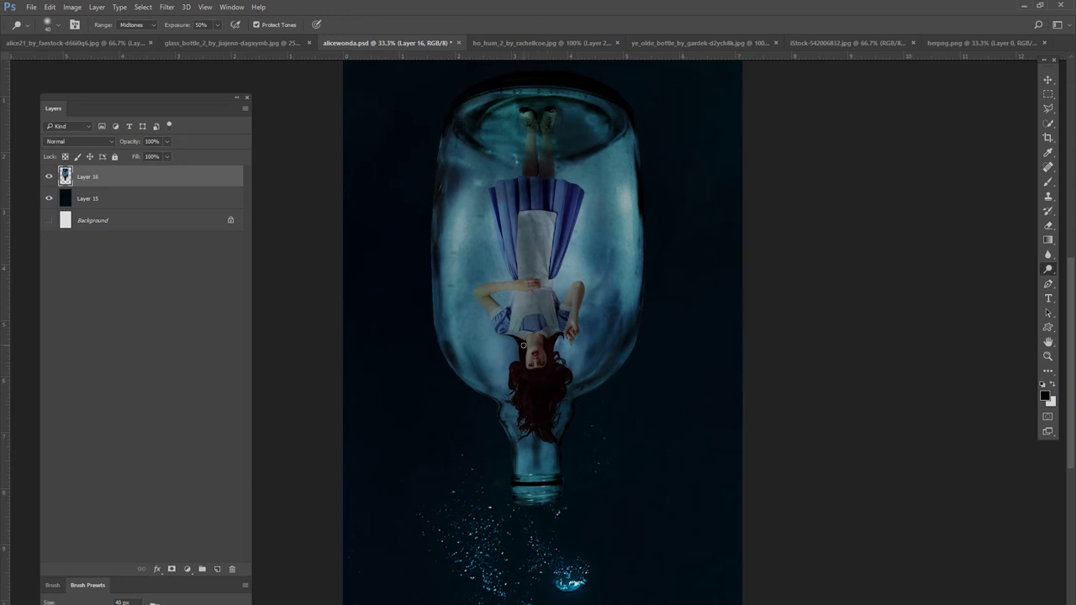
Step: Lower the toning tool's Exposure from 50% to 26%, keeping Midtones
{"action": "left_click", "coordinate": [217, 24]}
{"action": "left_click_drag", "start_coordinate": [218, 41], "coordinate": [202, 40]}
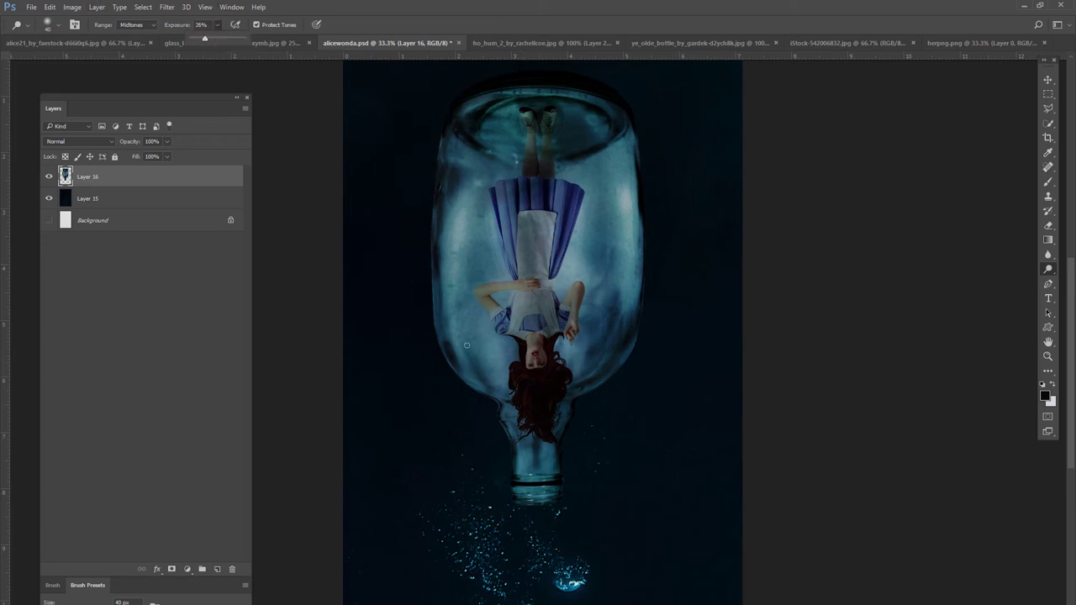
{"action": "left_click", "coordinate": [531, 335]}
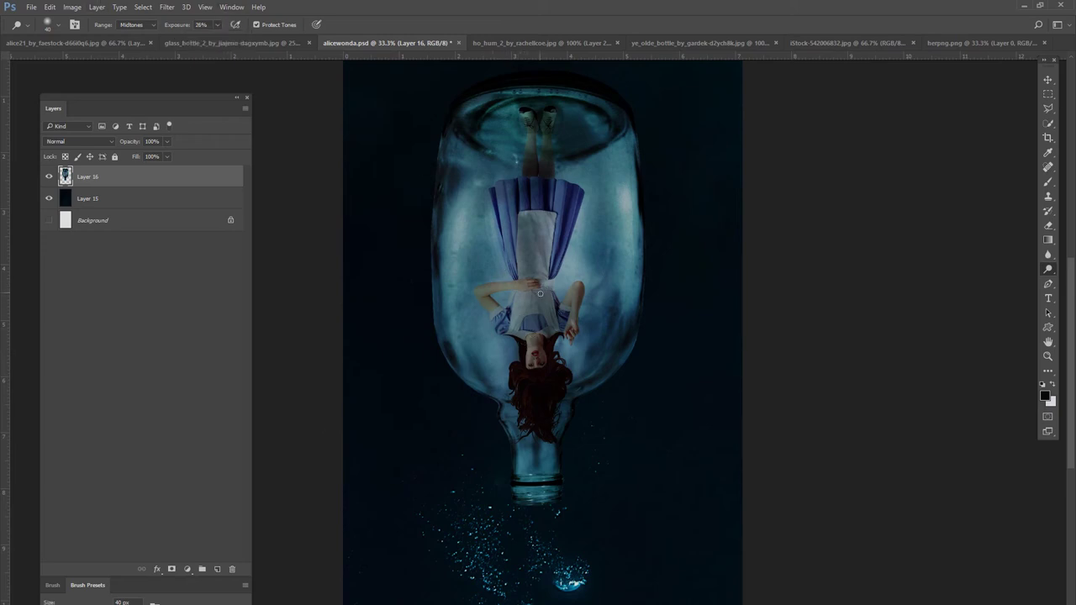
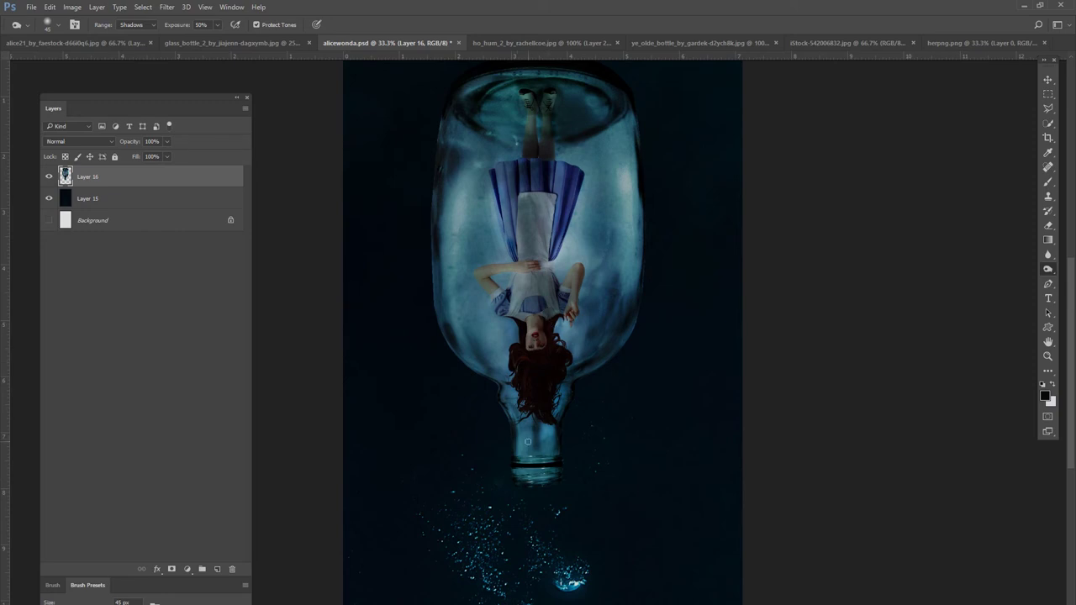
Step: Apply Hue/Saturation to the bottle-and-girl layer: Hue 4, Saturation 3, Lightness -10
{"action": "left_click", "coordinate": [132, 25]}
{"action": "left_click", "coordinate": [132, 50]}
{"action": "left_click", "coordinate": [72, 7]}
{"action": "mouse_move", "coordinate": [88, 35]}
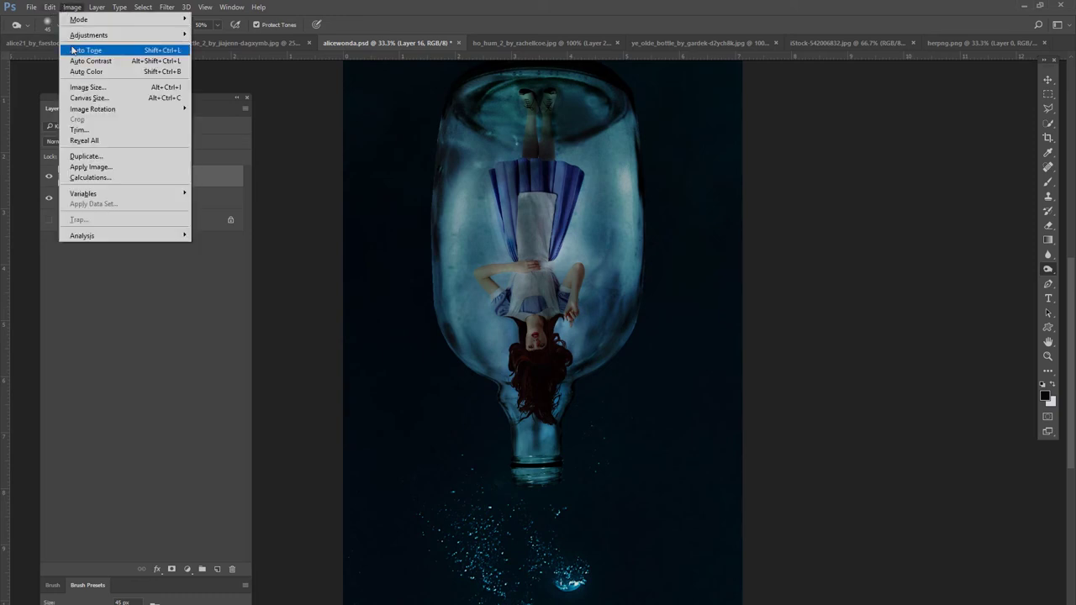
{"action": "left_click", "coordinate": [252, 93]}
{"action": "type", "text": "4"}
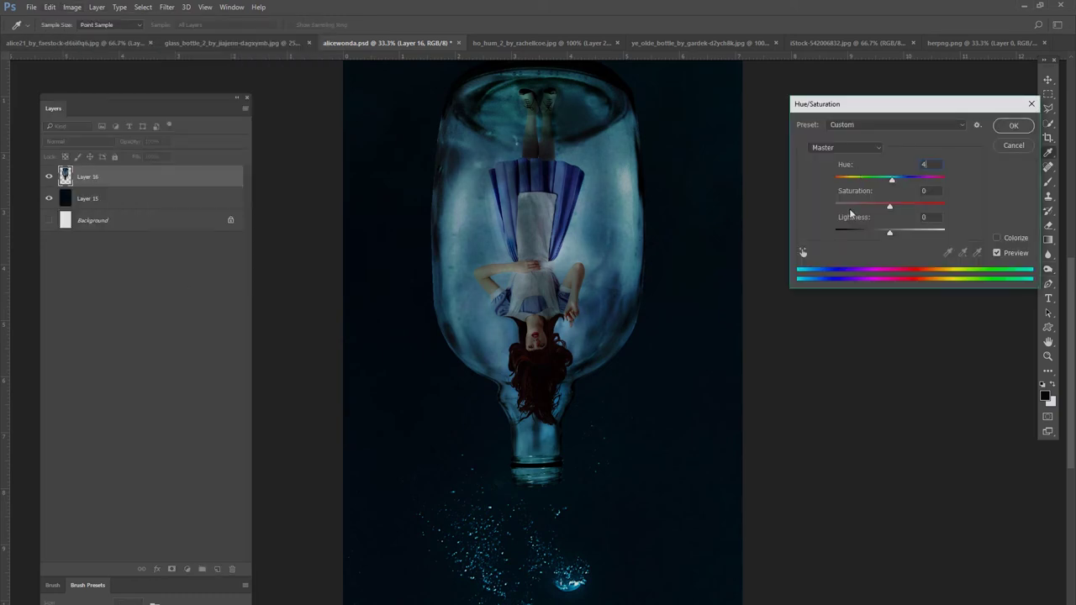
{"action": "type", "text": "3"}
{"action": "key", "text": "Tab"}
{"action": "type", "text": "-10"}
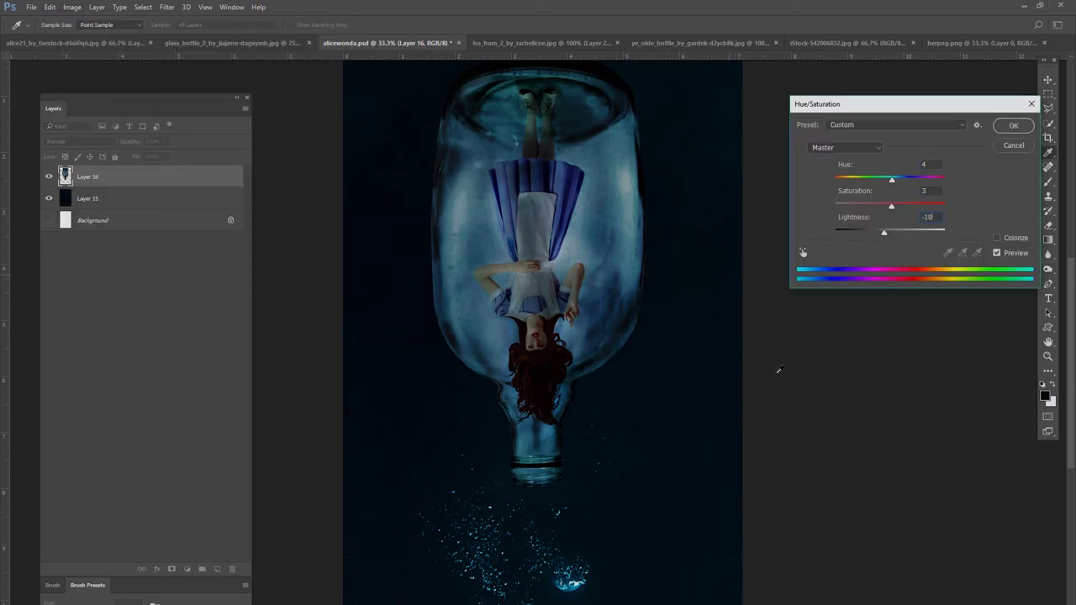
{"action": "left_click", "coordinate": [999, 253]}
{"action": "left_click", "coordinate": [998, 254]}
{"action": "left_click", "coordinate": [1005, 129]}
Step: Open the Selective Color adjustment and dismiss it without changes
{"action": "key", "text": "o"}
{"action": "scroll", "coordinate": [402, 292], "scroll_direction": "up", "scroll_amount": 2}
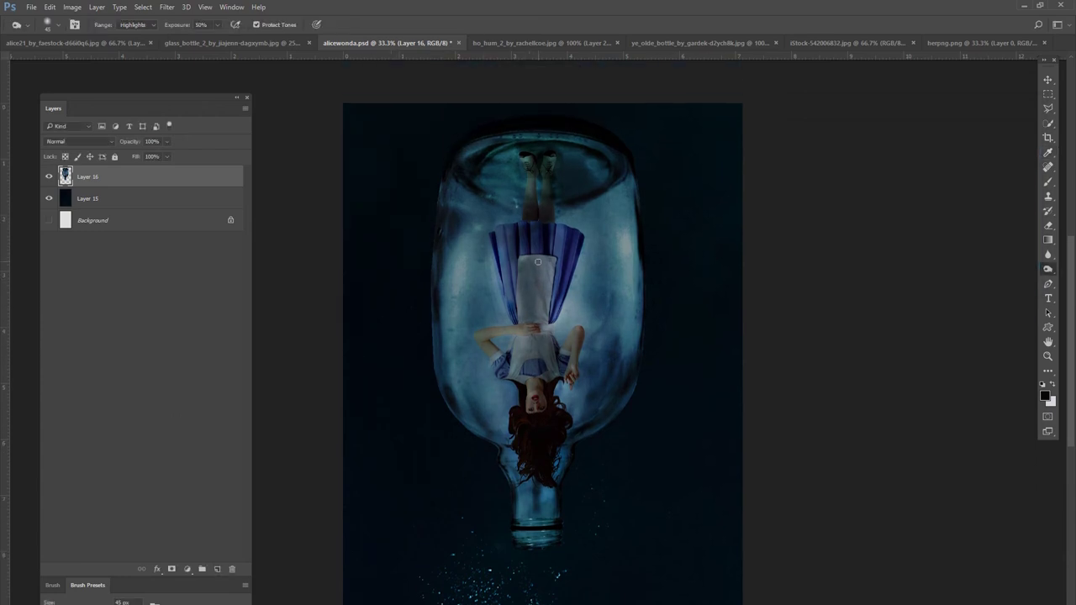
{"action": "scroll", "coordinate": [530, 264], "scroll_direction": "down", "scroll_amount": 1}
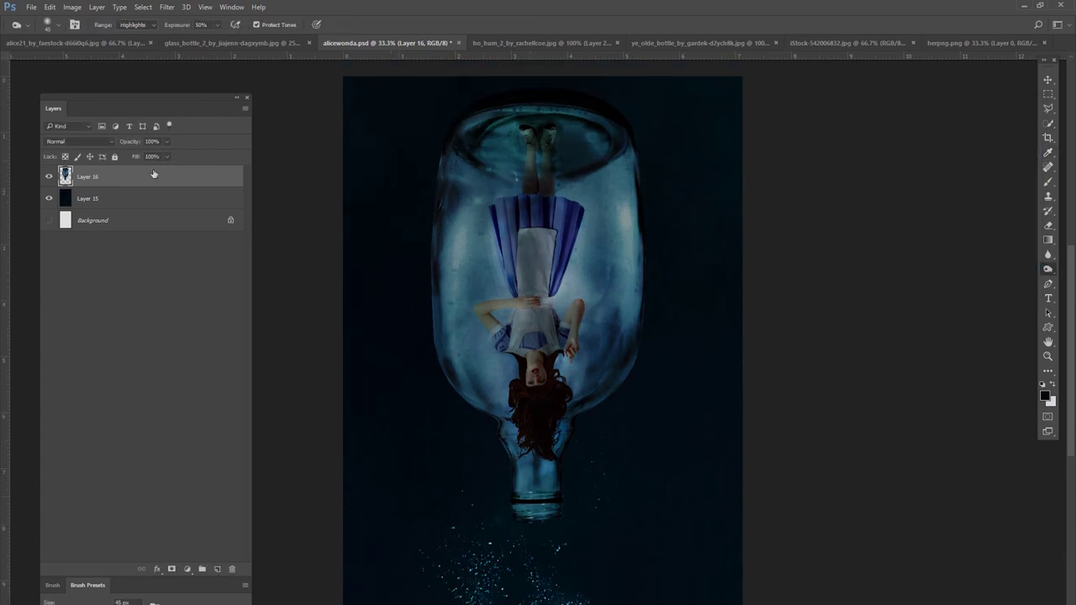
{"action": "key", "text": "v"}
{"action": "left_click", "coordinate": [72, 7]}
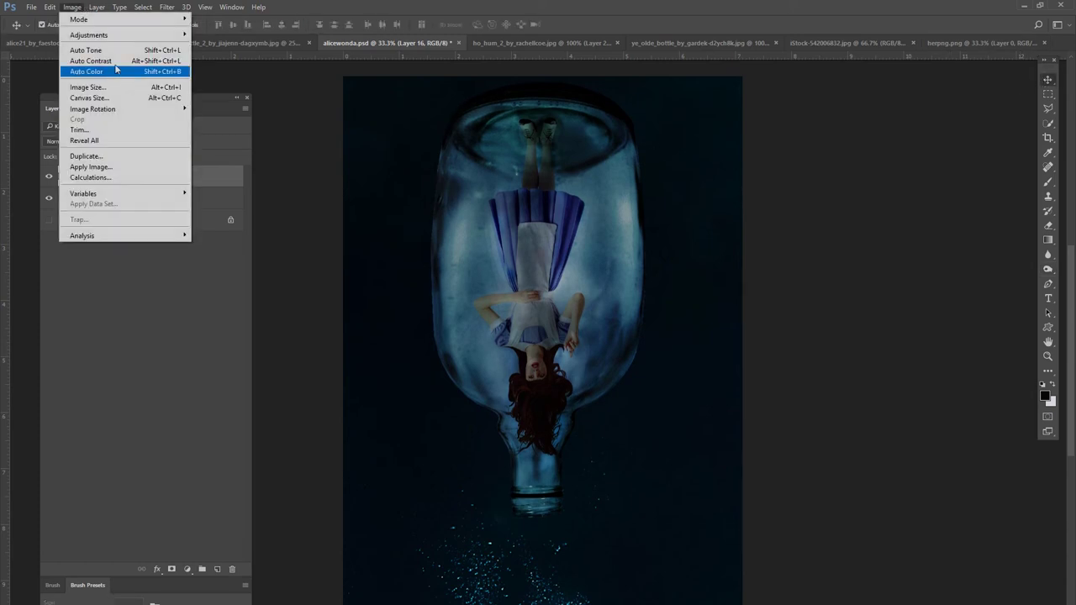
{"action": "left_click", "coordinate": [244, 194]}
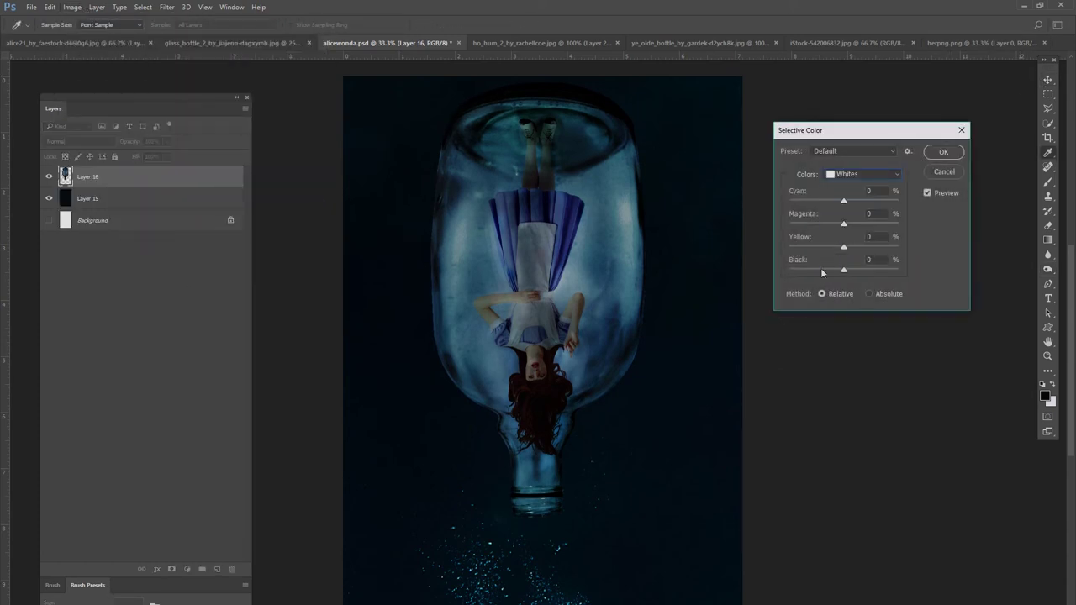
{"action": "left_click", "coordinate": [945, 172]}
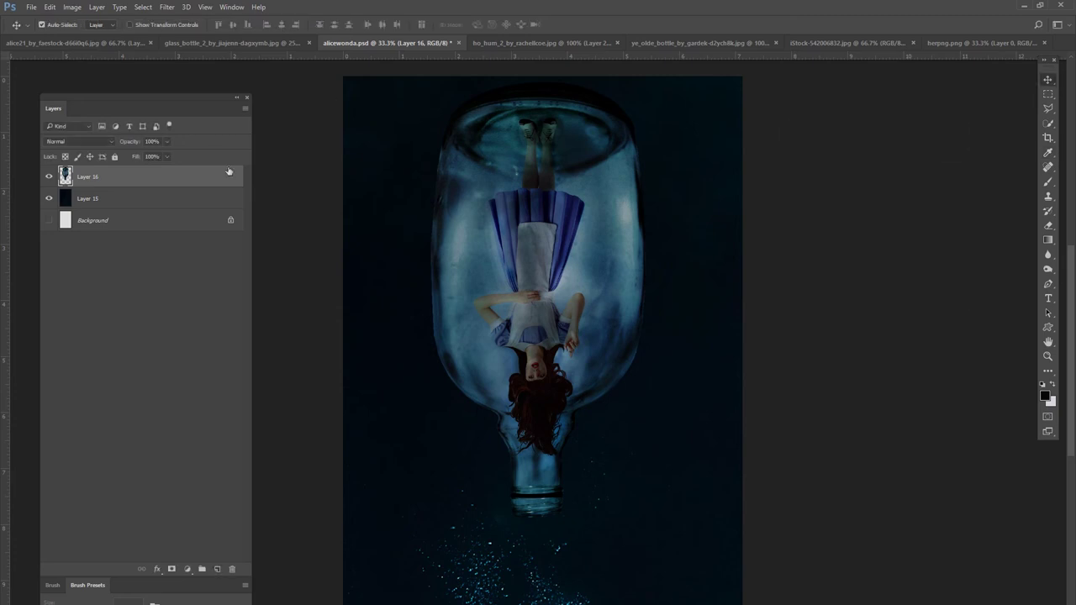
Step: Set the bottle layer's brightness to -8 and lower its contrast with Brightness/Contrast
{"action": "key", "text": "j"}
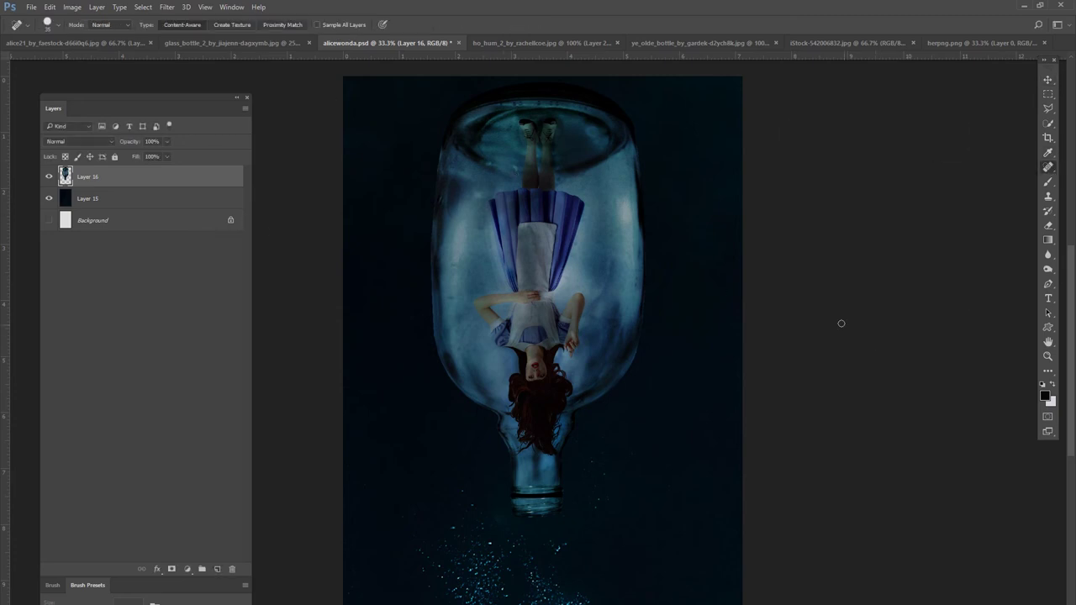
{"action": "left_click", "coordinate": [73, 7]}
{"action": "left_click", "coordinate": [227, 34]}
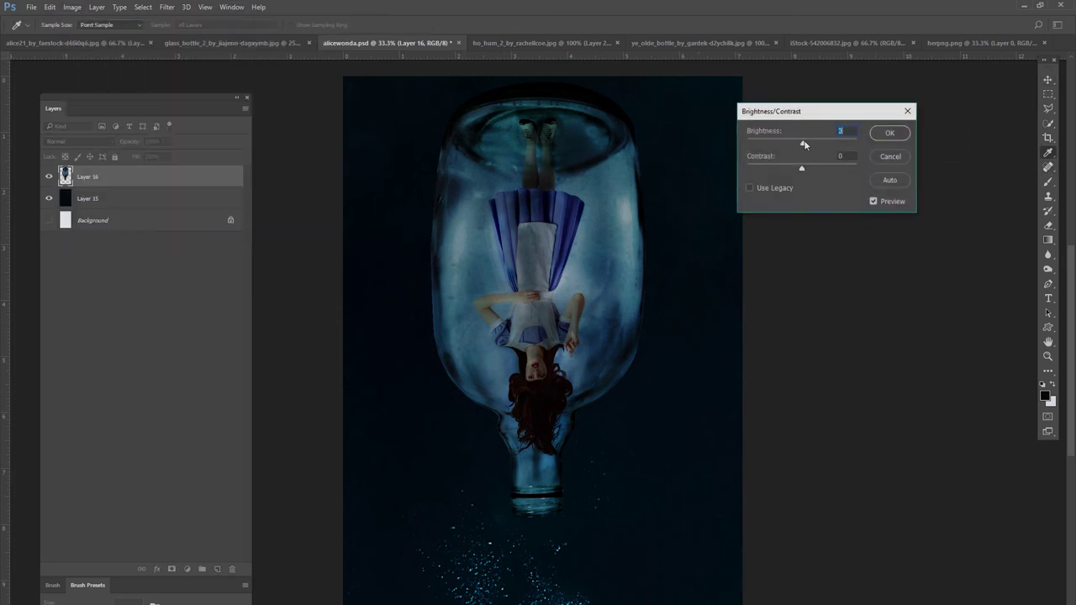
{"action": "mouse_move", "coordinate": [801, 141]}
{"action": "left_mouse_down"}
{"action": "mouse_move", "coordinate": [814, 144]}
{"action": "mouse_move", "coordinate": [791, 162]}
{"action": "mouse_move", "coordinate": [813, 162]}
{"action": "mouse_move", "coordinate": [778, 168]}
{"action": "mouse_move", "coordinate": [798, 143]}
{"action": "left_mouse_up"}
{"action": "left_click", "coordinate": [874, 200]}
{"action": "left_click", "coordinate": [873, 201]}
{"action": "left_click", "coordinate": [874, 201]}
{"action": "left_click", "coordinate": [874, 201]}
{"action": "left_click", "coordinate": [874, 201]}
{"action": "left_click", "coordinate": [890, 156]}
Step: Add a Curves midtone point, nudged to a slight adjustment, and apply it
{"action": "left_click", "coordinate": [72, 7]}
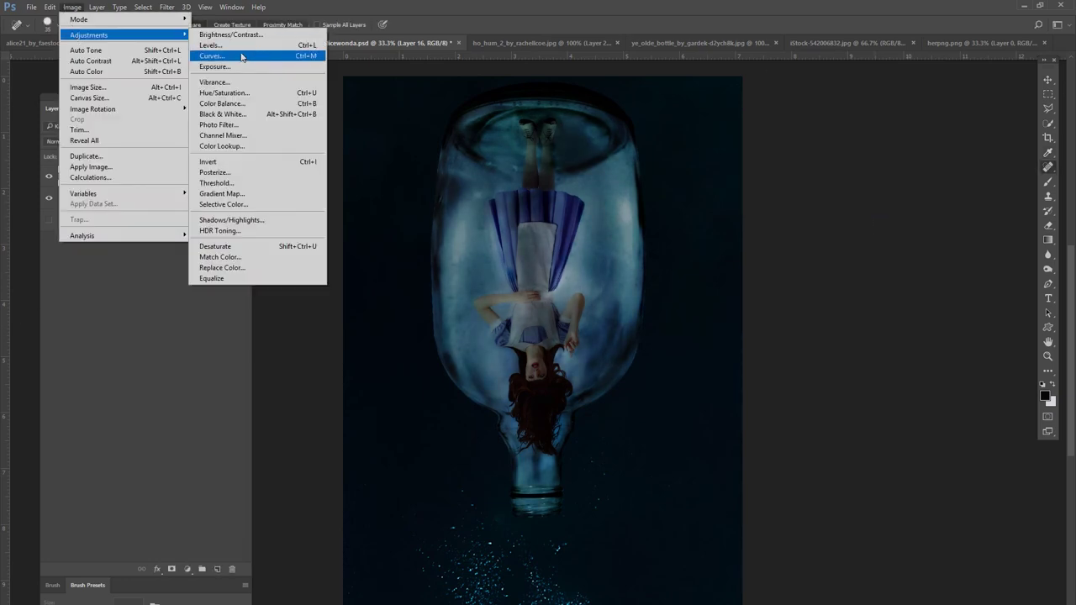
{"action": "left_click", "coordinate": [212, 56]}
{"action": "left_click_drag", "start_coordinate": [838, 185], "coordinate": [838, 191]}
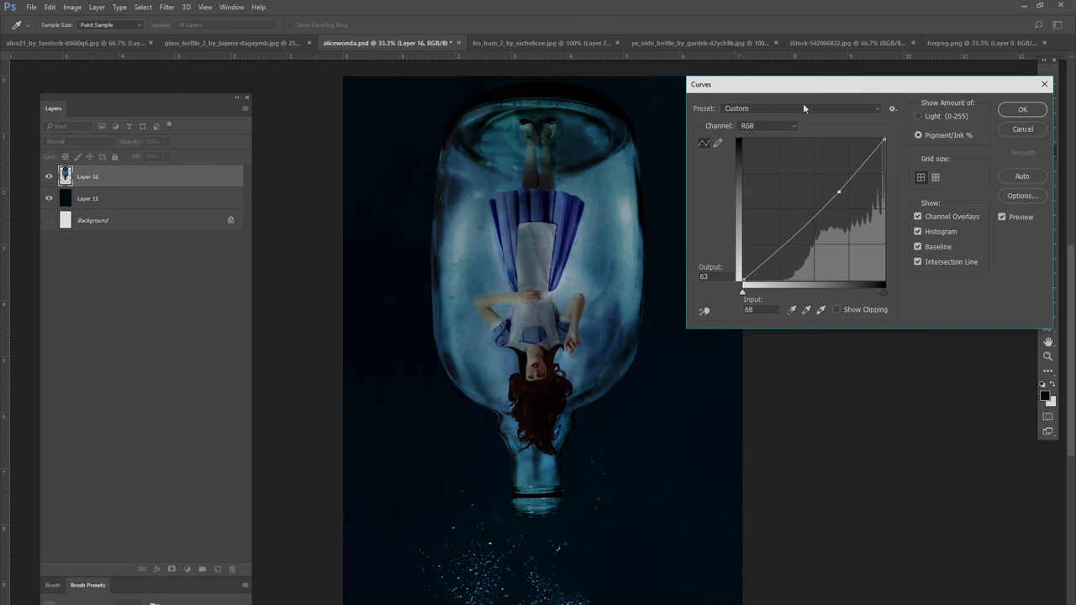
{"action": "left_click", "coordinate": [1002, 217]}
{"action": "left_click", "coordinate": [1002, 217]}
{"action": "left_click_drag", "start_coordinate": [839, 192], "coordinate": [835, 187]}
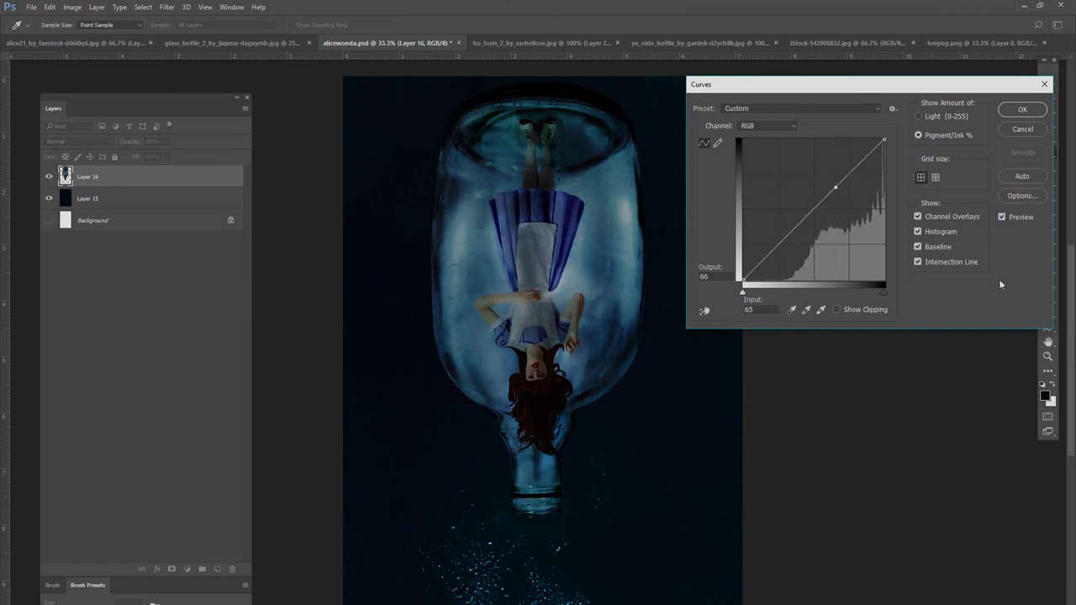
{"action": "left_click", "coordinate": [1023, 109]}
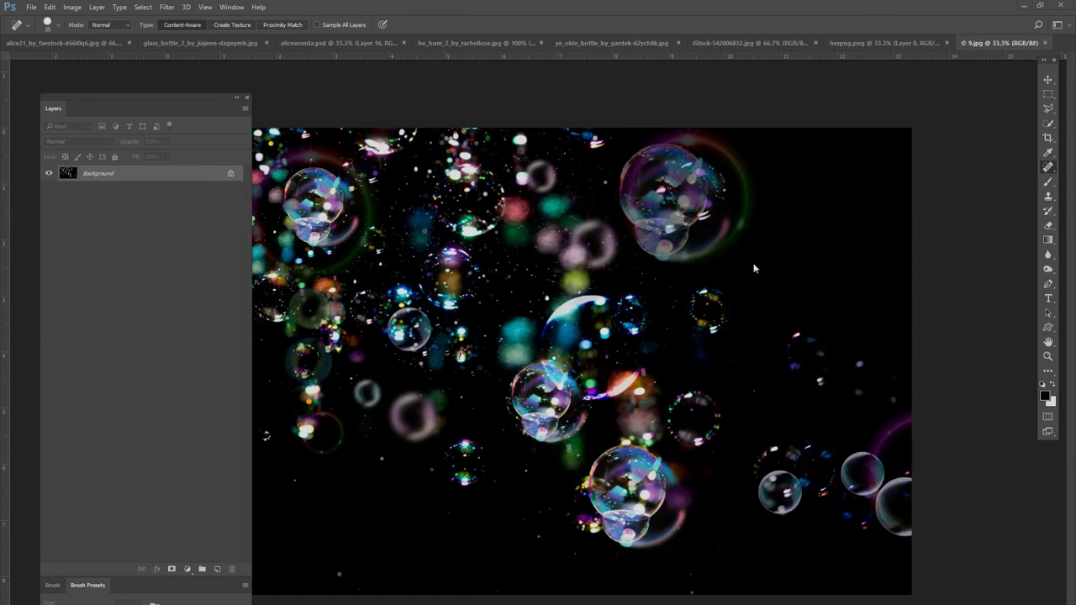
Step: Bring the 9.jpg bubbles photo into the alicewonda.psd composite
{"action": "key", "text": "ctrl+Tab"}
{"action": "key", "text": "ctrl+Tab"}
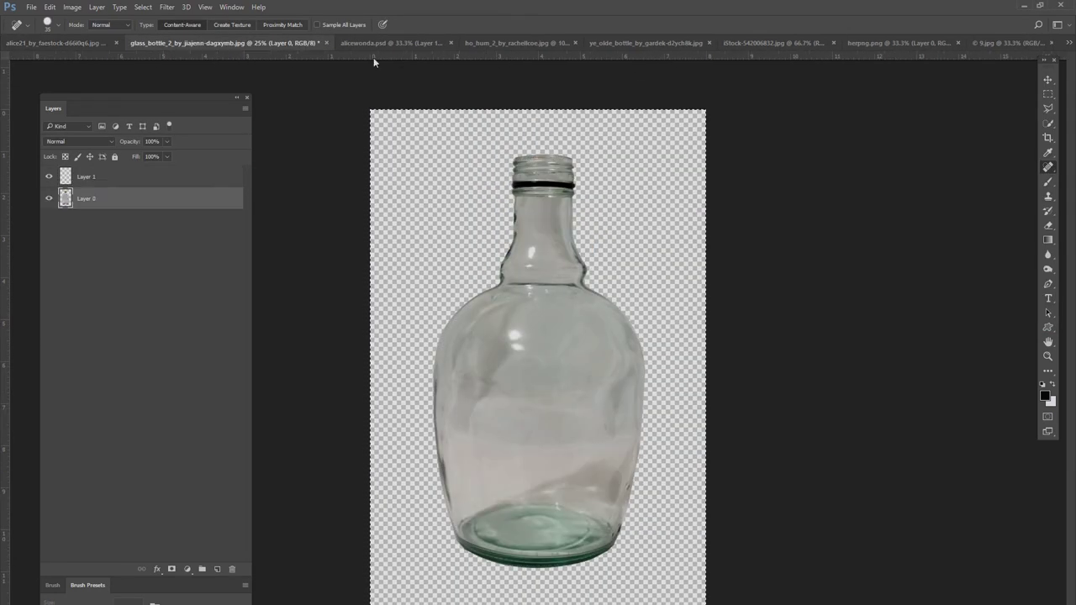
{"action": "key", "text": "ctrl+Tab"}
{"action": "left_click", "coordinate": [1001, 43]}
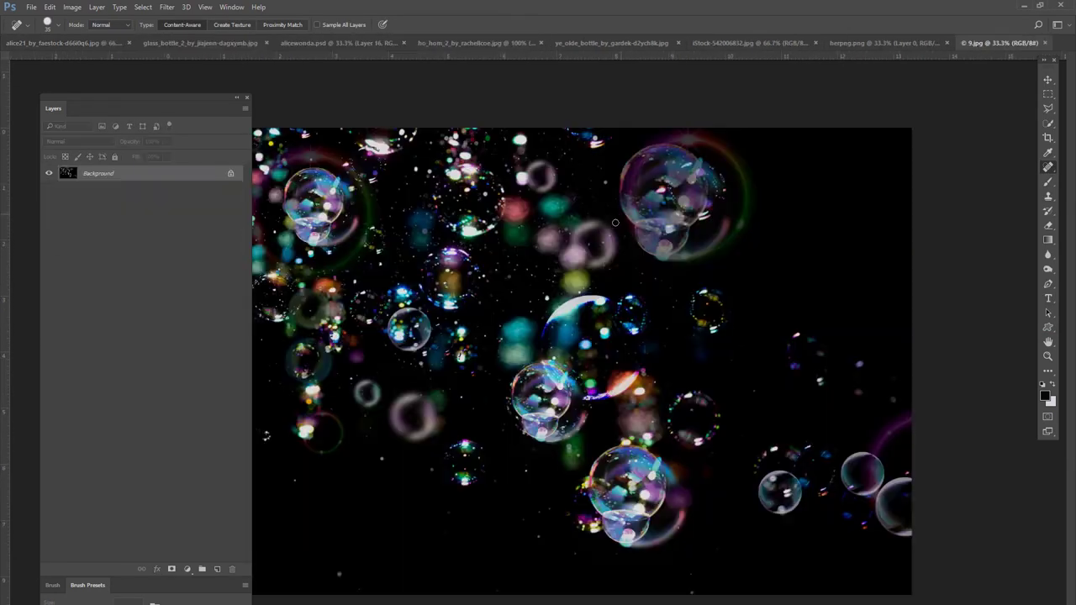
{"action": "key", "text": "v"}
{"action": "left_click", "coordinate": [883, 43]}
{"action": "left_click", "coordinate": [748, 43]}
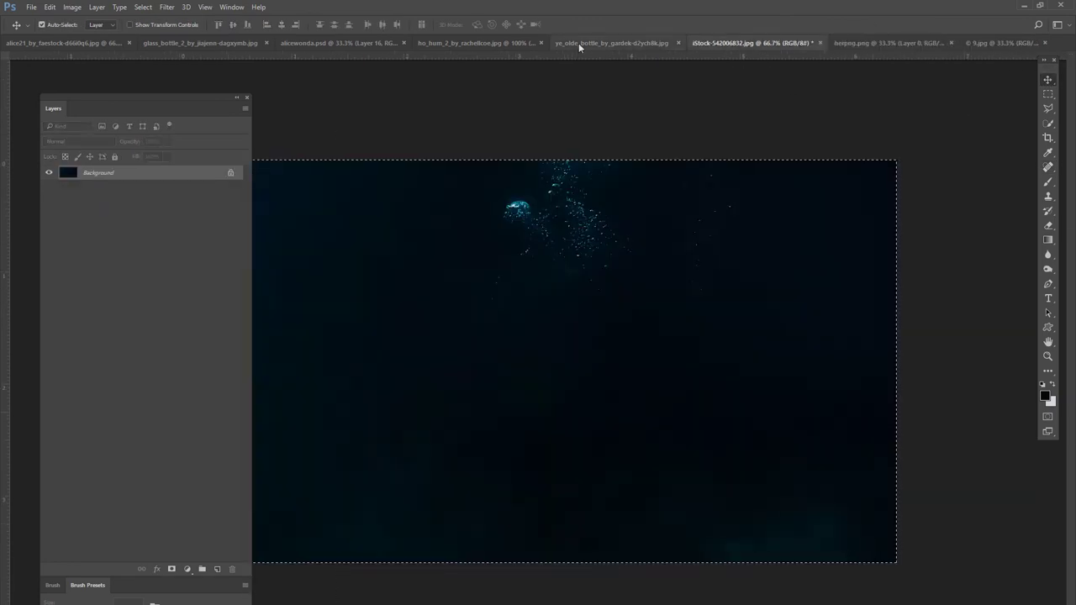
{"action": "left_click", "coordinate": [579, 43]}
{"action": "left_click", "coordinate": [475, 43]}
{"action": "left_click", "coordinate": [318, 43]}
{"action": "left_click_drag", "start_coordinate": [504, 325], "coordinate": [504, 326]}
Step: Set the bubbles layer's blend mode to Lighten so the black drops out
{"action": "left_click", "coordinate": [64, 143]}
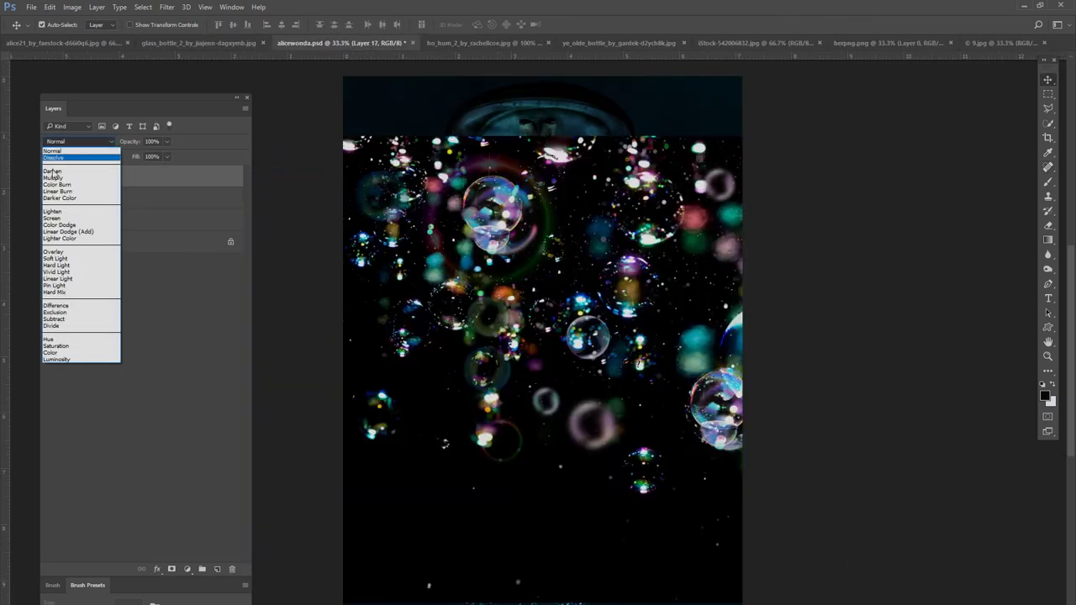
{"action": "left_click", "coordinate": [61, 239]}
{"action": "left_click", "coordinate": [78, 141]}
{"action": "left_click", "coordinate": [67, 210]}
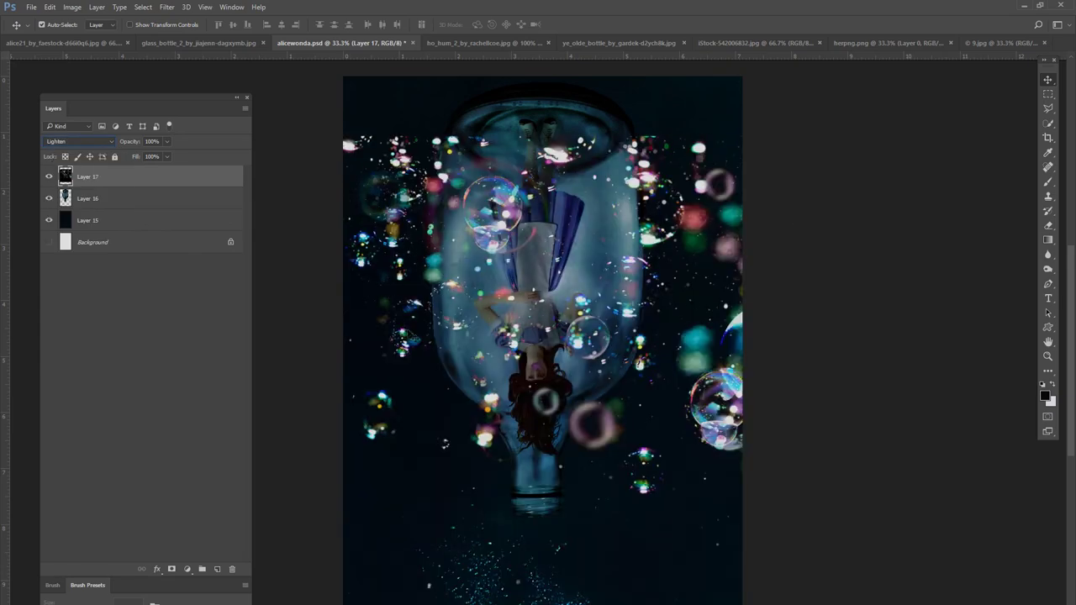
Step: Rotate the bubbles roughly upside down, move them lower, and scale to about 63%
{"action": "key", "text": "ctrl+t"}
{"action": "left_click_drag", "start_coordinate": [444, 443], "coordinate": [658, 272]}
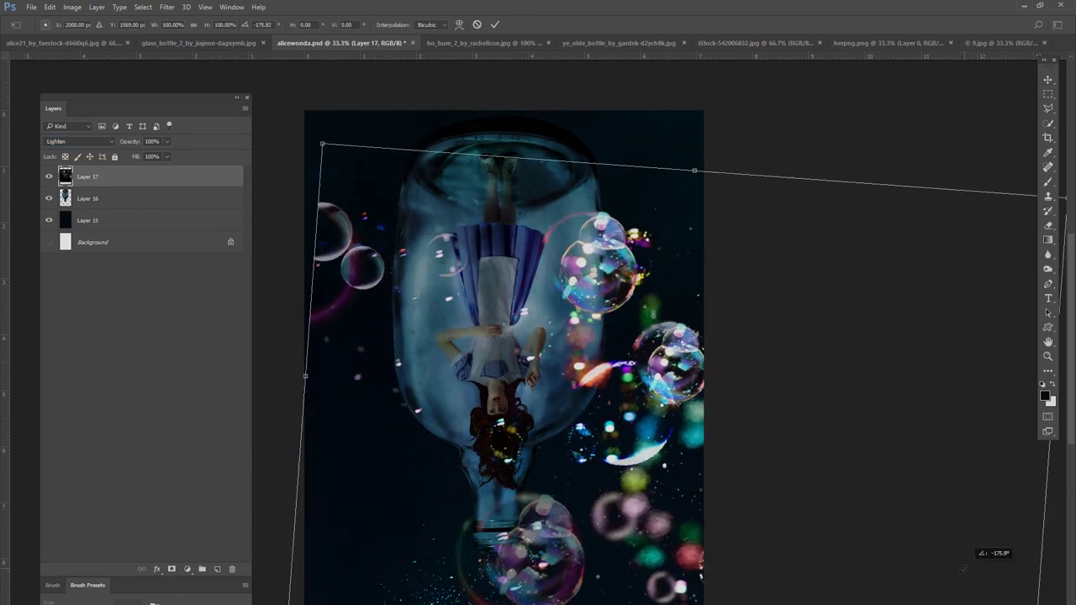
{"action": "left_click_drag", "start_coordinate": [665, 217], "coordinate": [664, 440]}
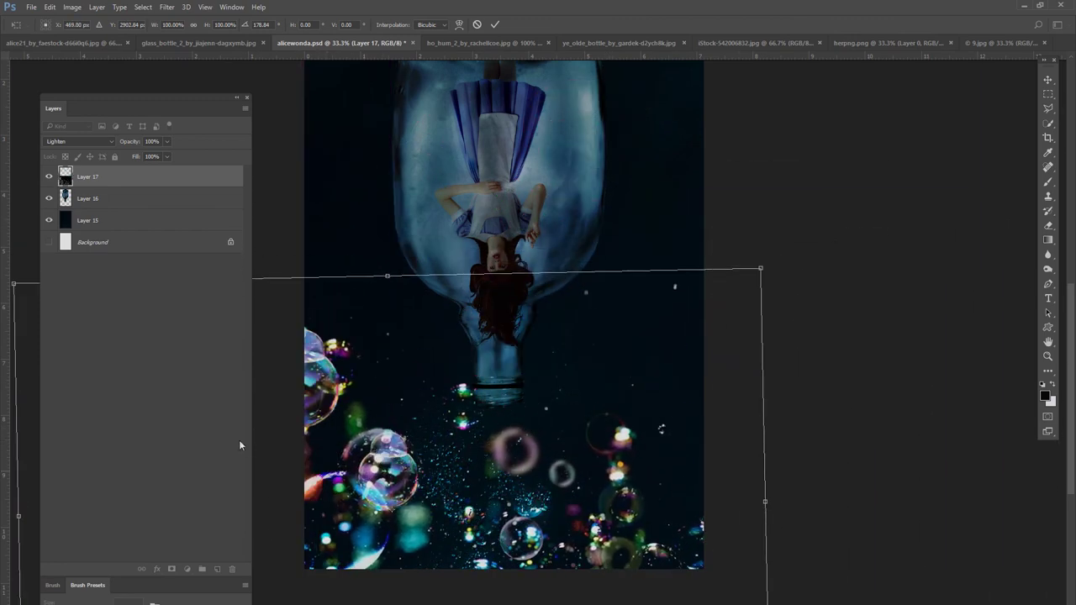
{"action": "left_click_drag", "start_coordinate": [770, 285], "coordinate": [701, 380]}
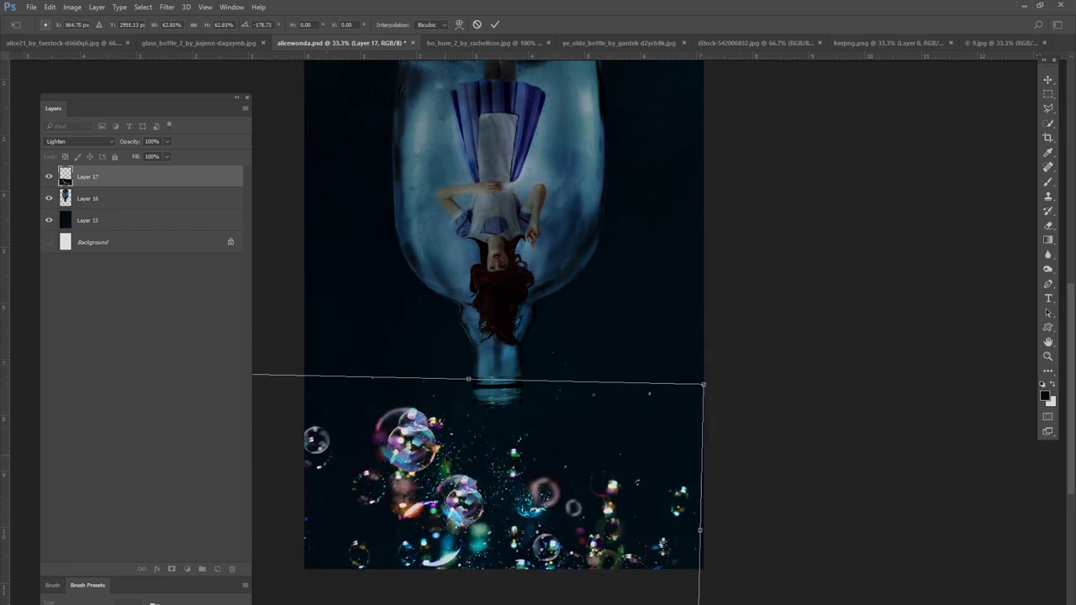
{"action": "left_click_drag", "start_coordinate": [349, 298], "coordinate": [335, 313]}
{"action": "scroll", "coordinate": [335, 313], "scroll_direction": "up", "scroll_amount": 3}
{"action": "key", "text": "Return"}
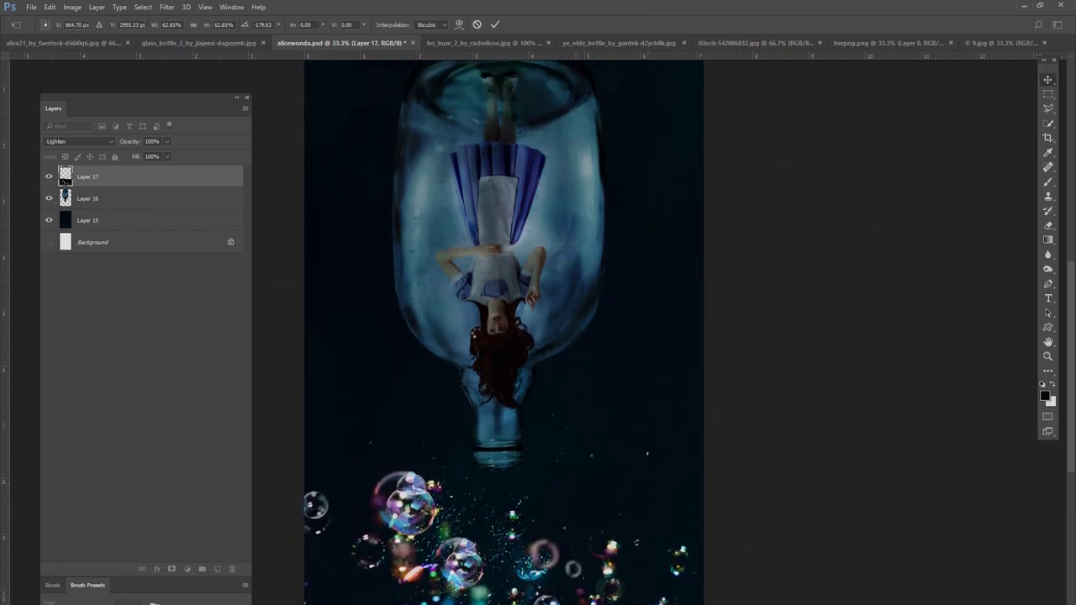
Step: Move the bubbles right and up, shrink them to half size, and tilt -15°
{"action": "key", "text": "ctrl+t"}
{"action": "left_click_drag", "start_coordinate": [589, 505], "coordinate": [773, 477]}
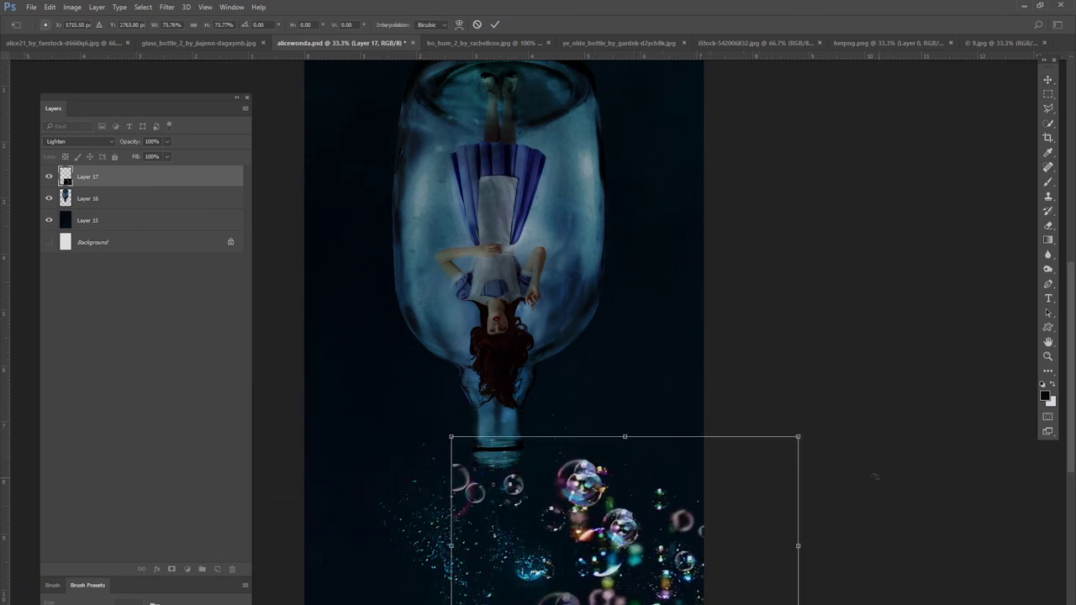
{"action": "left_click_drag", "start_coordinate": [798, 437], "coordinate": [691, 501]}
{"action": "left_click_drag", "start_coordinate": [627, 572], "coordinate": [404, 554]}
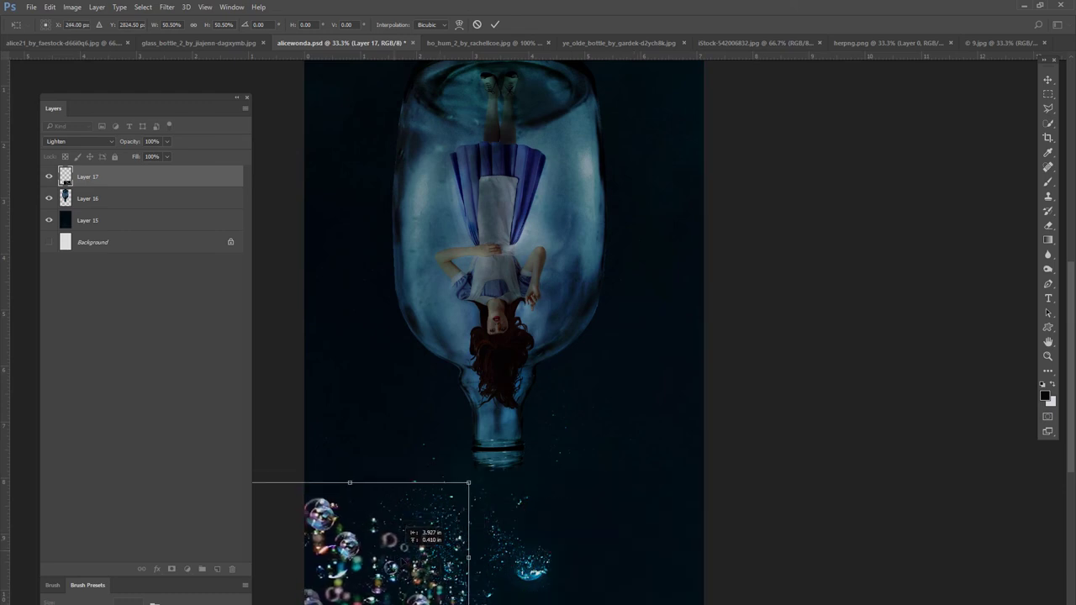
{"action": "left_click_drag", "start_coordinate": [487, 512], "coordinate": [475, 484]}
{"action": "mouse_move", "coordinate": [404, 580]}
{"action": "left_mouse_down"}
{"action": "mouse_move", "coordinate": [380, 569]}
{"action": "mouse_move", "coordinate": [521, 538]}
{"action": "left_mouse_up"}
{"action": "key", "text": "Return"}
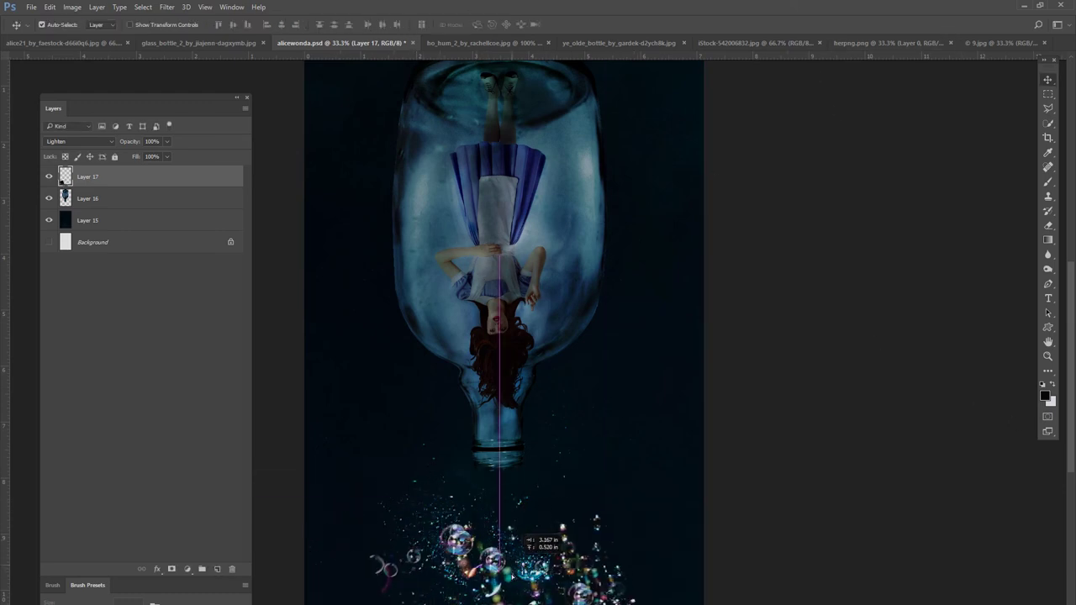
Step: Tilt the bubbles about 10° while shifting left, then duplicate them upward
{"action": "key", "text": "ctrl+t"}
{"action": "left_click_drag", "start_coordinate": [697, 516], "coordinate": [580, 538]}
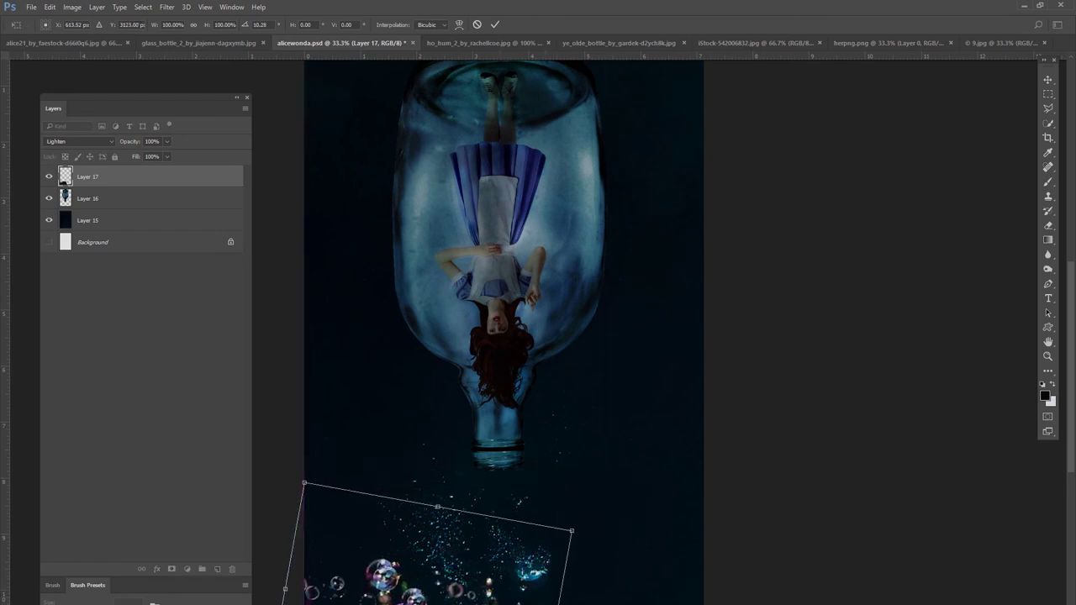
{"action": "key", "text": "Return"}
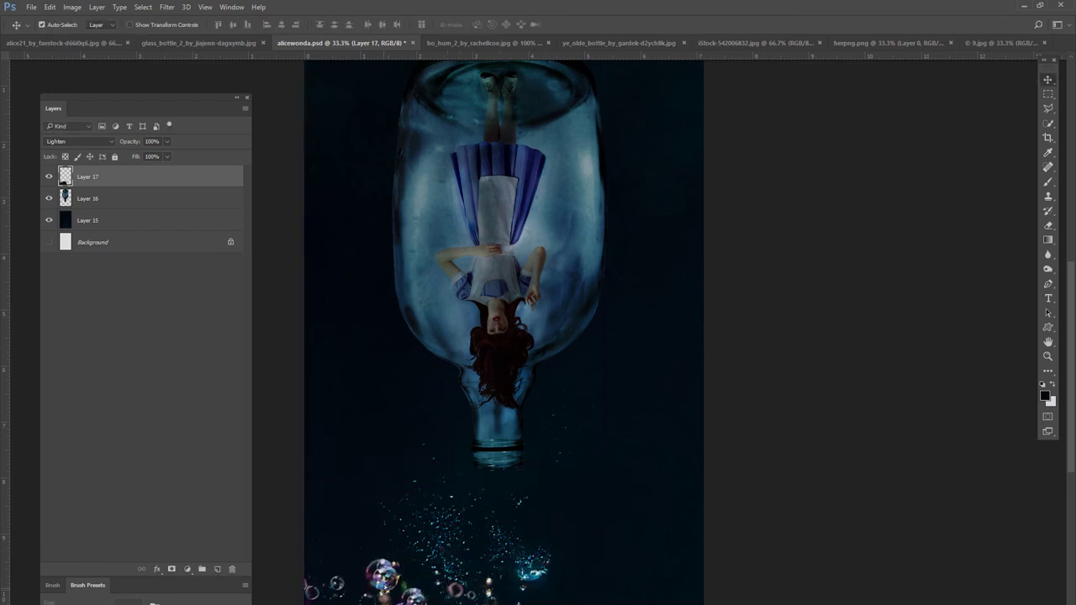
{"action": "left_click_drag", "start_coordinate": [505, 589], "coordinate": [498, 423]}
Step: Rotate the copied bubbles upside down and place them over the bottle neck
{"action": "key", "text": "ctrl+t"}
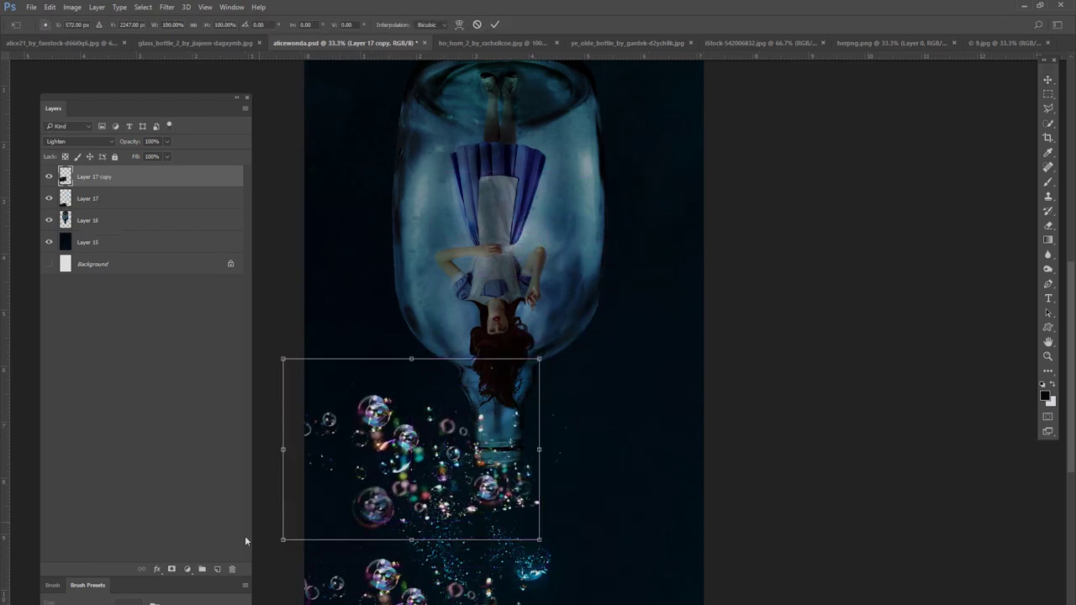
{"action": "left_click_drag", "start_coordinate": [246, 540], "coordinate": [577, 362]}
{"action": "left_click_drag", "start_coordinate": [411, 449], "coordinate": [597, 498]}
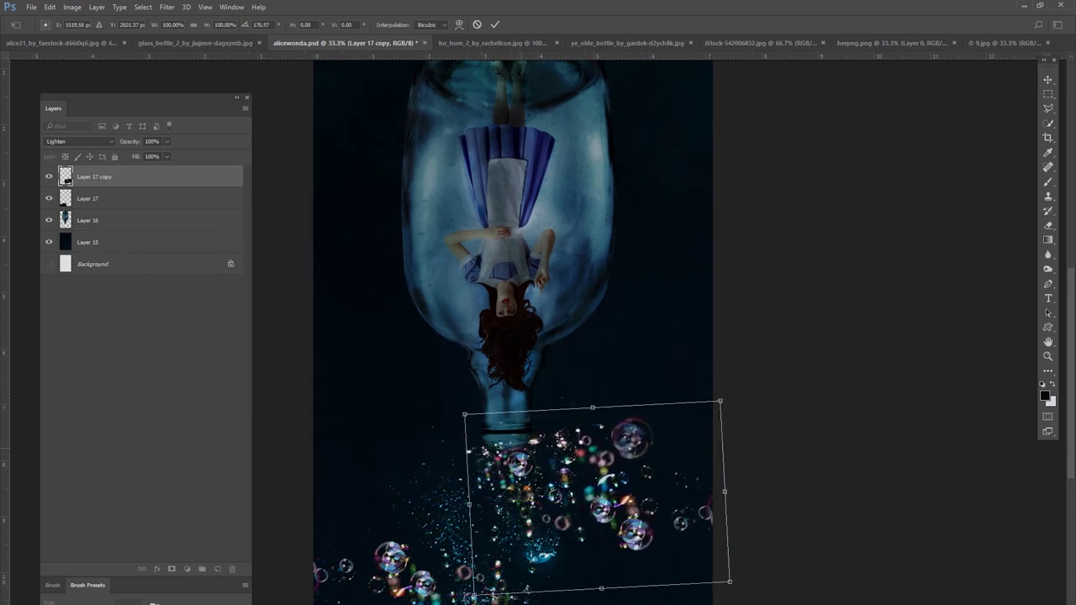
{"action": "key", "text": "Return"}
Step: Outline the excess bubbles with the Polygonal Lasso, delete them, and deselect
{"action": "left_click", "coordinate": [1049, 108]}
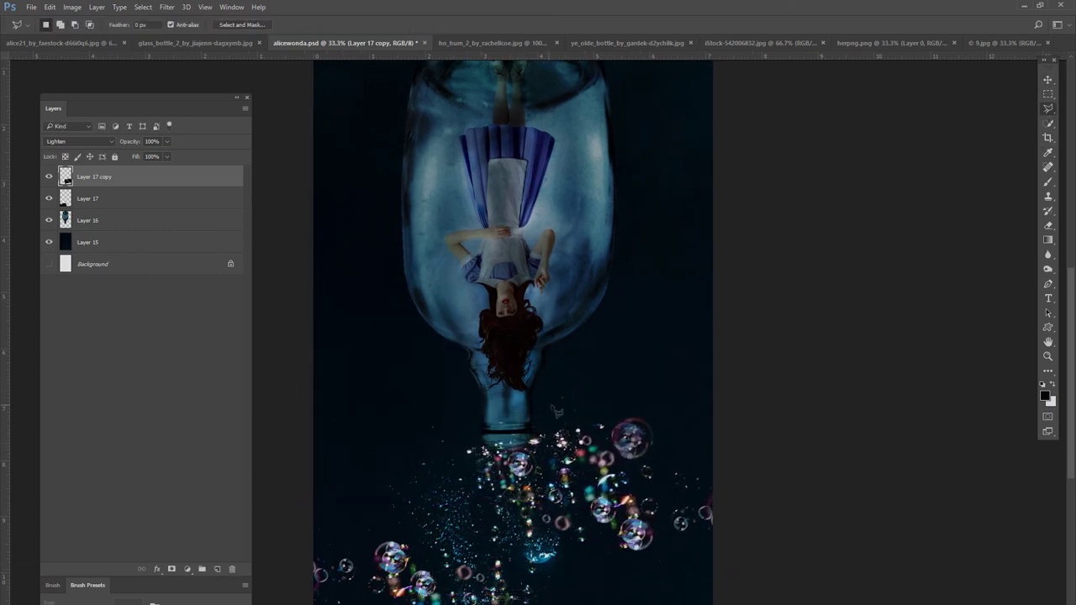
{"action": "left_click", "coordinate": [526, 431]}
{"action": "left_click", "coordinate": [538, 462]}
{"action": "left_click", "coordinate": [556, 501]}
{"action": "left_click", "coordinate": [639, 545]}
{"action": "left_click", "coordinate": [733, 583]}
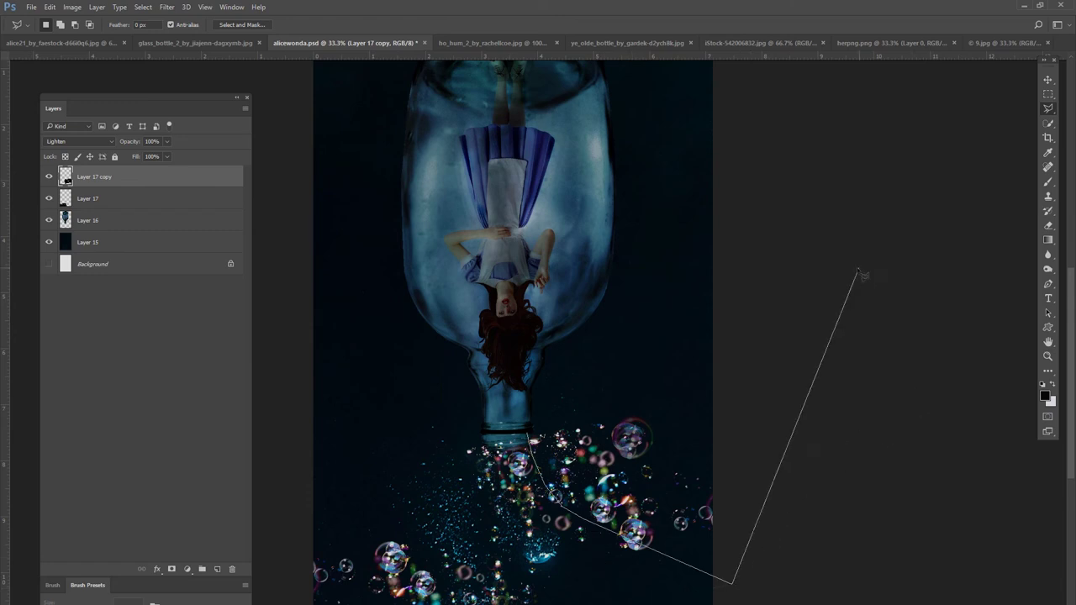
{"action": "left_click", "coordinate": [852, 272]}
{"action": "left_click", "coordinate": [527, 431]}
{"action": "key", "text": "Delete"}
{"action": "key", "text": "ctrl+d"}
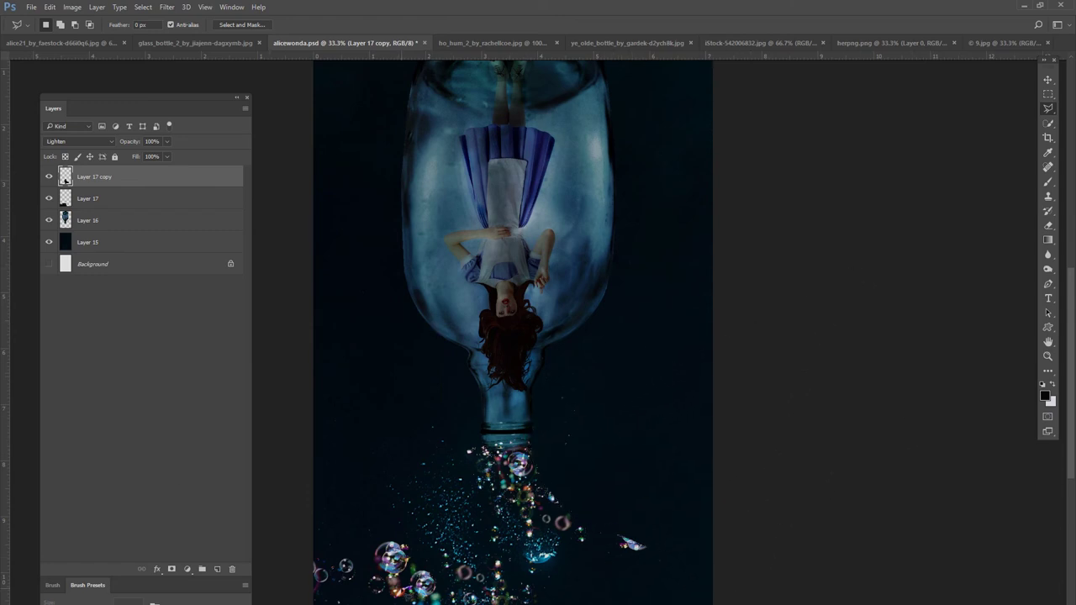
Step: Move the bubble cluster to sit just below the bottle neck
{"action": "key", "text": "e"}
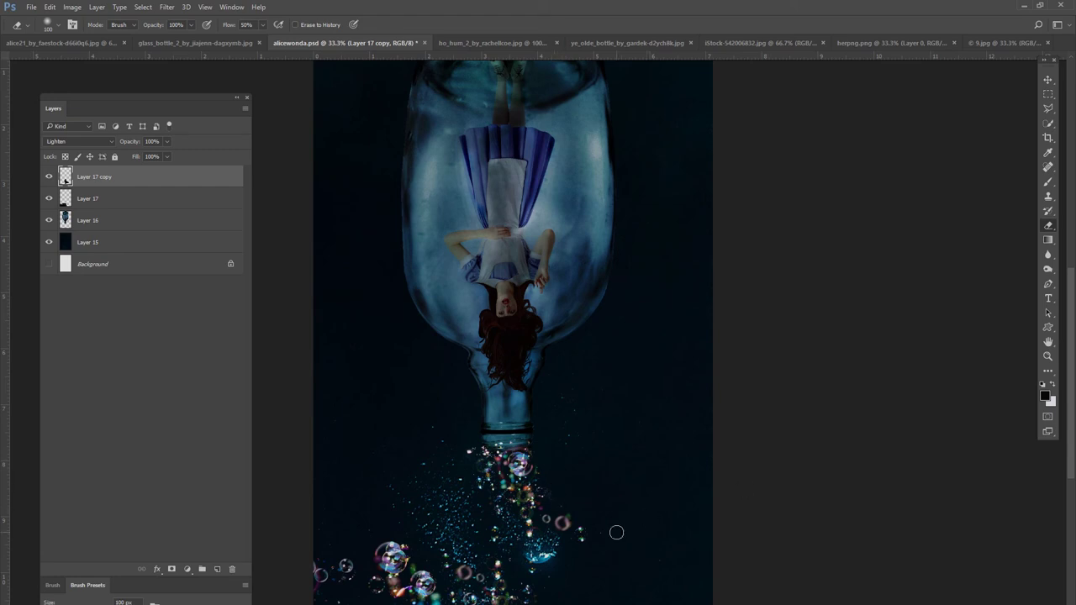
{"action": "key", "text": "v"}
{"action": "left_click_drag", "start_coordinate": [519, 461], "coordinate": [578, 313]}
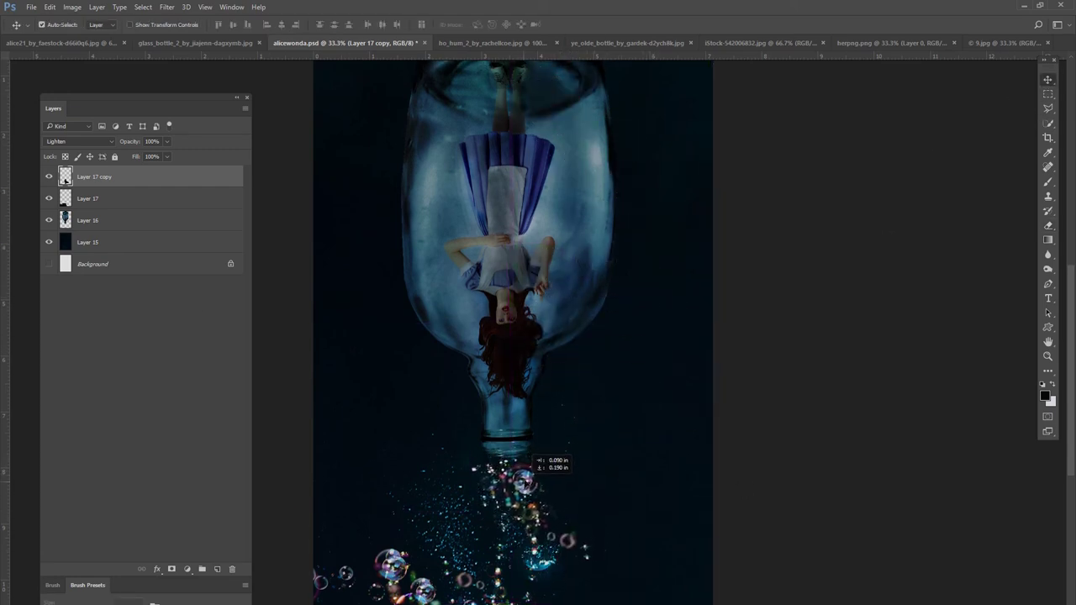
{"action": "left_click_drag", "start_coordinate": [578, 313], "coordinate": [518, 471]}
{"action": "scroll", "coordinate": [521, 567], "scroll_direction": "up", "scroll_amount": 1}
{"action": "scroll", "coordinate": [425, 565], "scroll_direction": "up", "scroll_amount": 1}
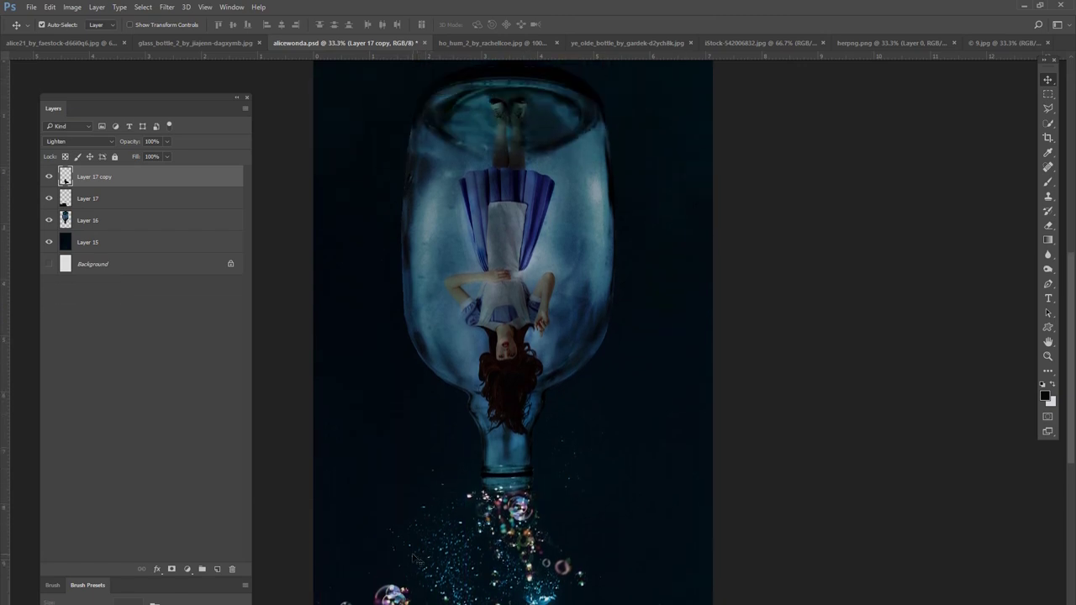
{"action": "scroll", "coordinate": [416, 559], "scroll_direction": "down", "scroll_amount": 1}
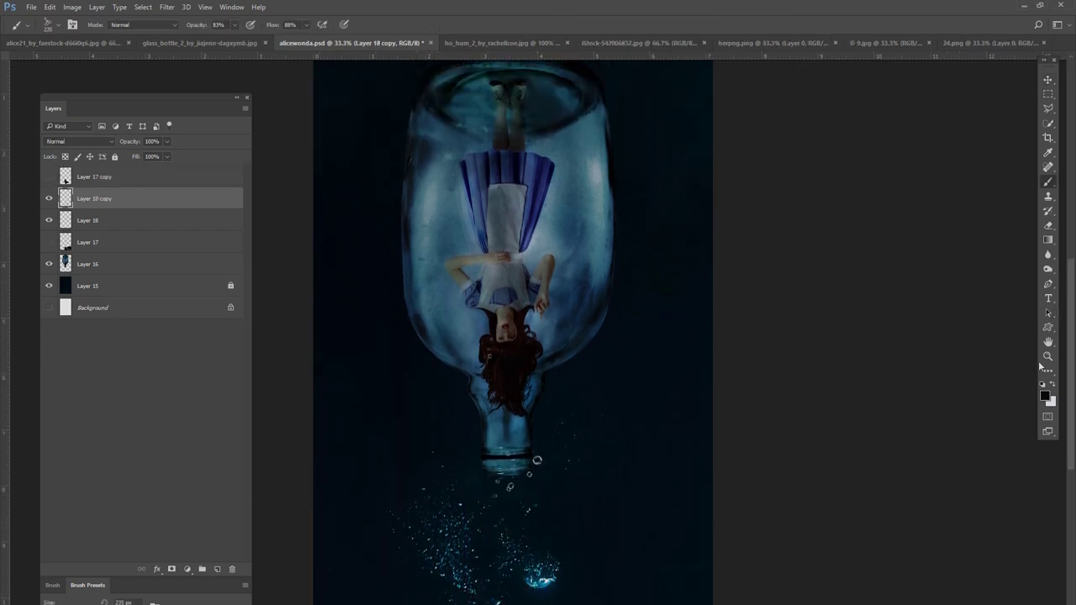
Step: Stamp light blue bubbles on new Layer 19, nudge them up, and Gaussian-blur them
{"action": "left_click", "coordinate": [1045, 396]}
{"action": "left_click", "coordinate": [1012, 227]}
{"action": "key", "text": "ctrl+shift+alt+n"}
{"action": "left_click", "coordinate": [489, 407]}
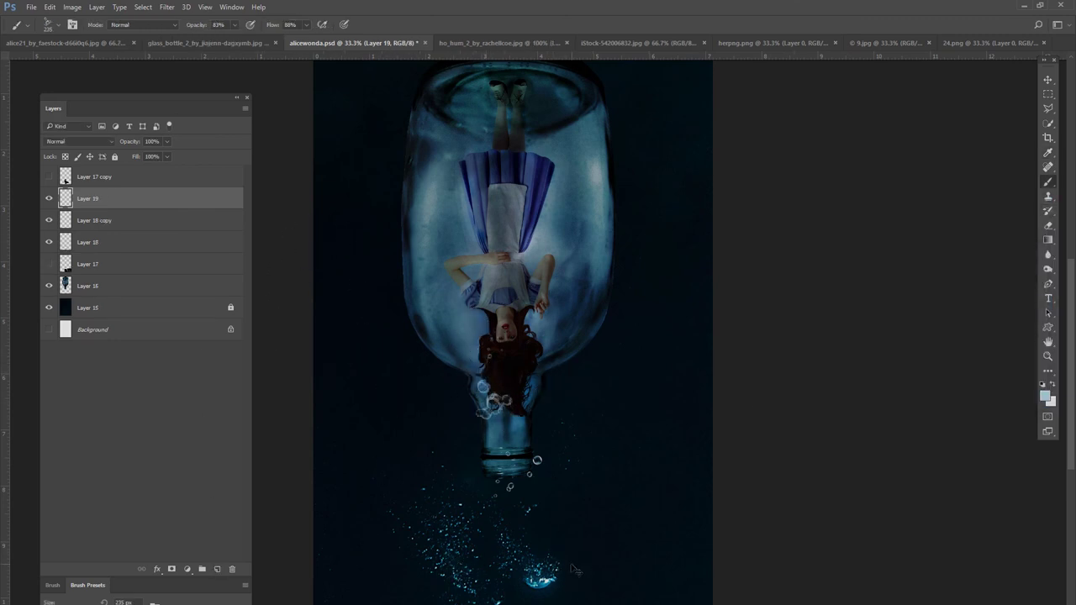
{"action": "key", "text": "ctrl+t"}
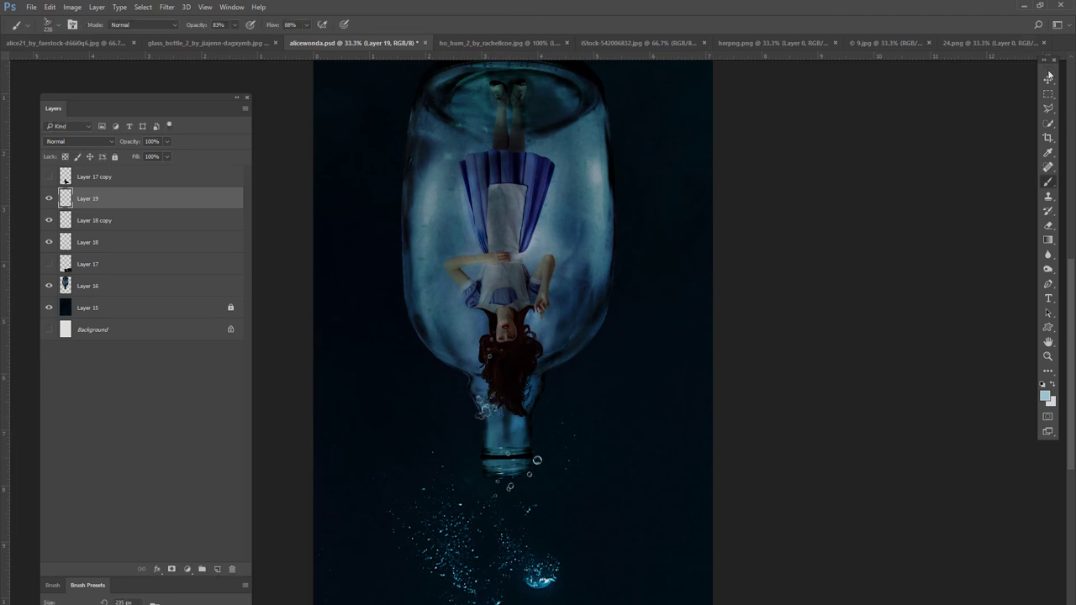
{"action": "key", "text": "Return"}
{"action": "key", "text": "Up"}
{"action": "key", "text": "Up"}
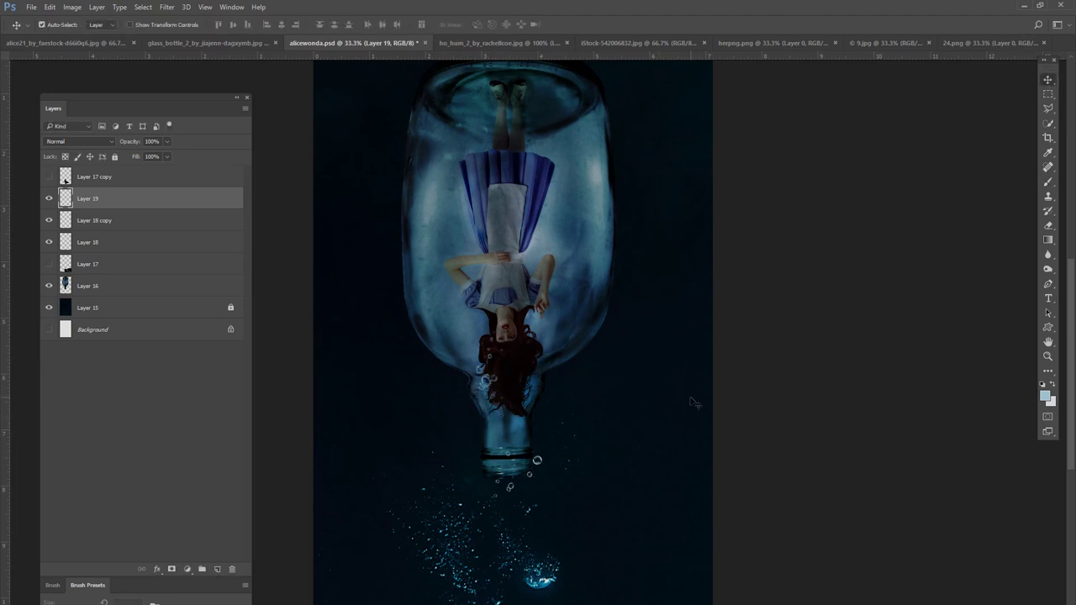
{"action": "key", "text": "Up"}
{"action": "key", "text": "Up"}
{"action": "key", "text": "Up"}
{"action": "key", "text": "Up"}
{"action": "key", "text": "Up"}
{"action": "key", "text": "Up"}
{"action": "key", "text": "Up"}
{"action": "left_click", "coordinate": [166, 6]}
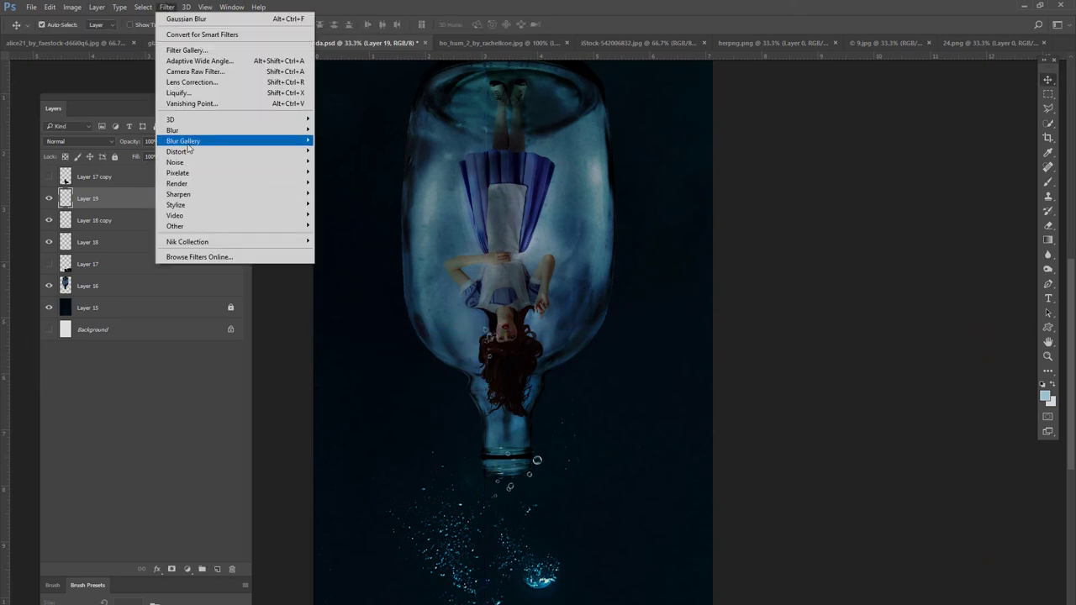
{"action": "left_click", "coordinate": [122, 190]}
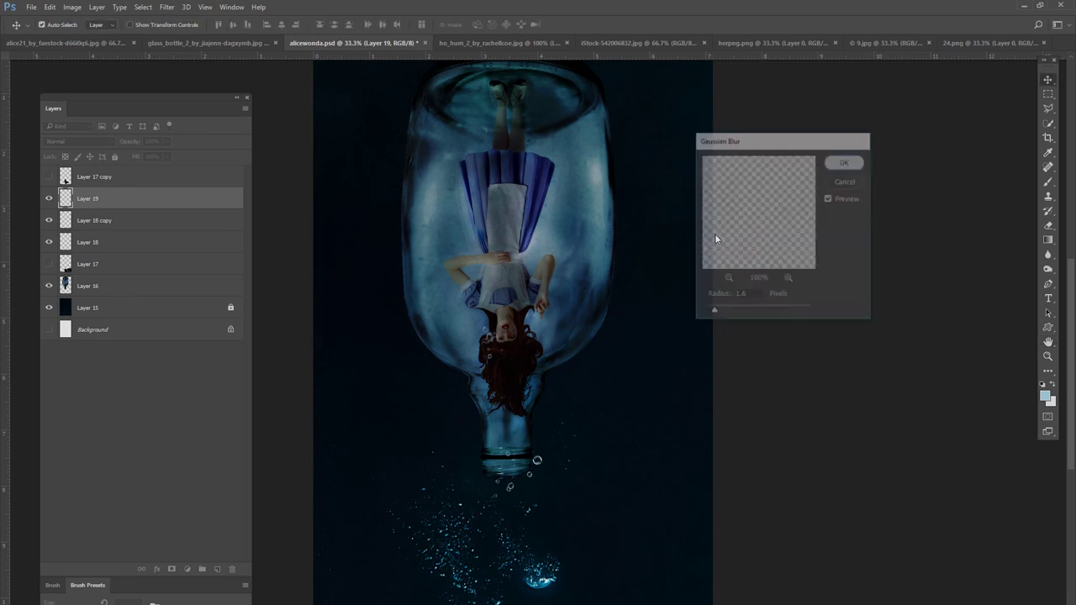
{"action": "key", "text": "Return"}
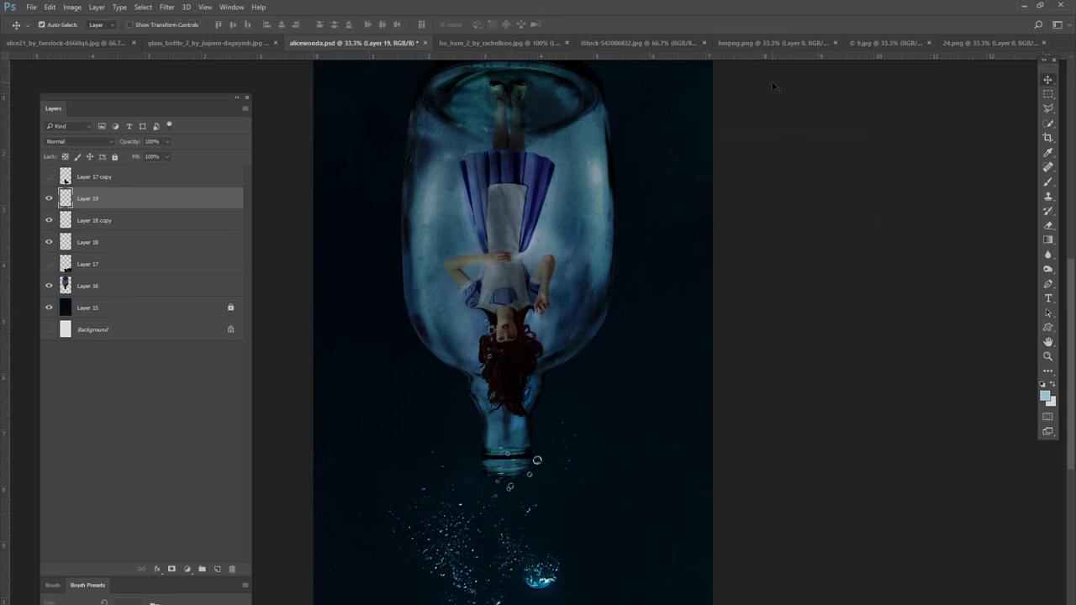
Step: Stamp more bubbles near the neck on Layer 20, rotate about -110°, and blur
{"action": "left_click", "coordinate": [215, 569]}
{"action": "left_click", "coordinate": [1048, 182]}
{"action": "left_click", "coordinate": [539, 433]}
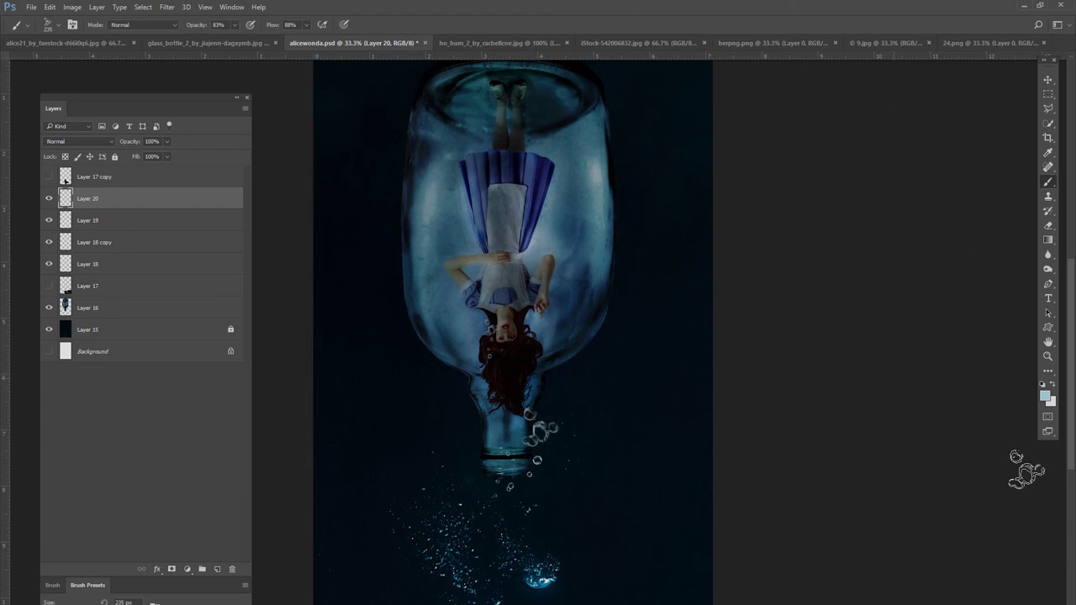
{"action": "key", "text": "ctrl+t"}
{"action": "left_click_drag", "start_coordinate": [580, 454], "coordinate": [609, 479]}
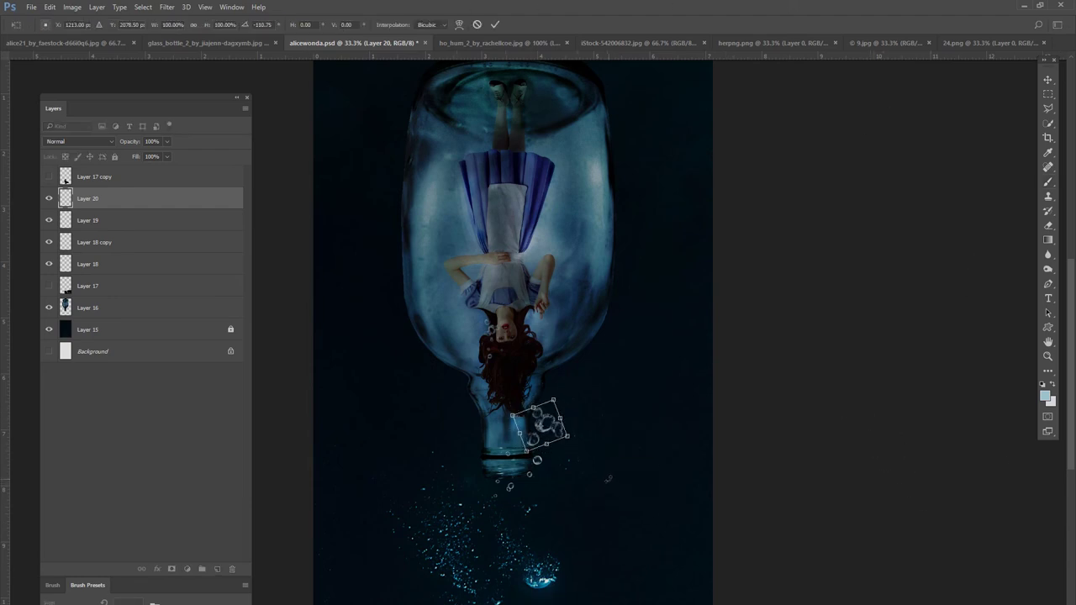
{"action": "key", "text": "Return"}
{"action": "left_click", "coordinate": [167, 7]}
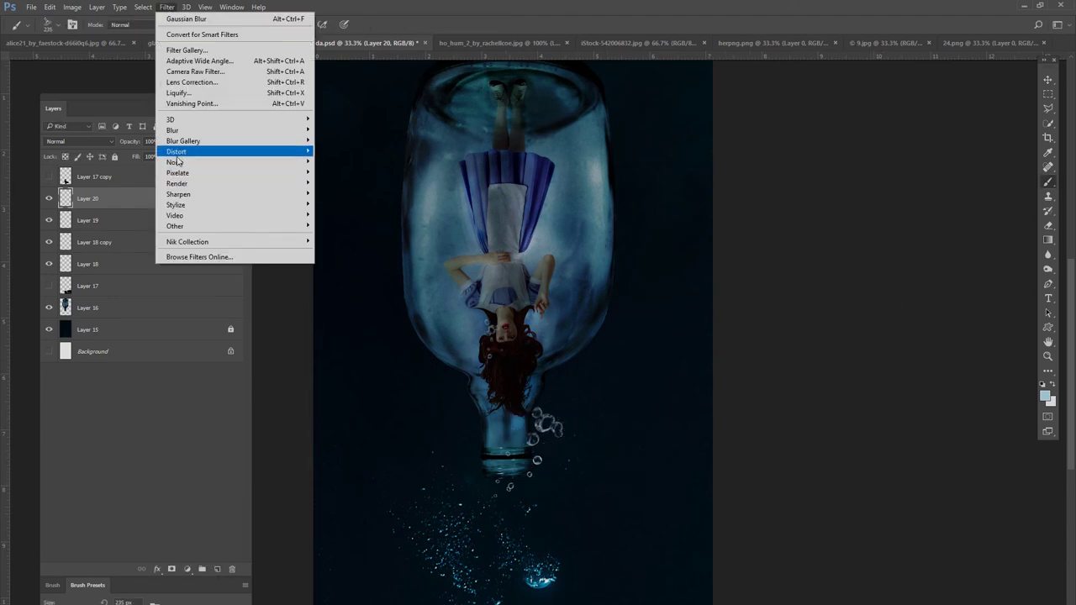
{"action": "mouse_move", "coordinate": [173, 131]}
{"action": "left_click", "coordinate": [118, 173]}
{"action": "left_click", "coordinate": [846, 163]}
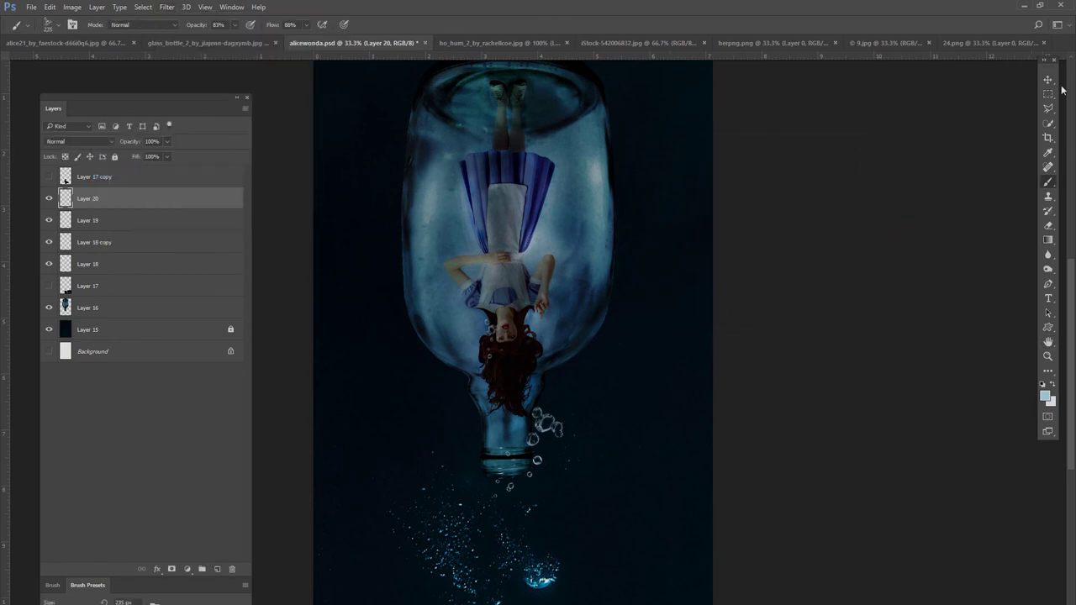
Step: Nudge Layer 20's neck bubbles left and up, then reapply Gaussian Blur
{"action": "left_click", "coordinate": [1048, 79]}
{"action": "left_click", "coordinate": [168, 308], "text": "ctrl"}
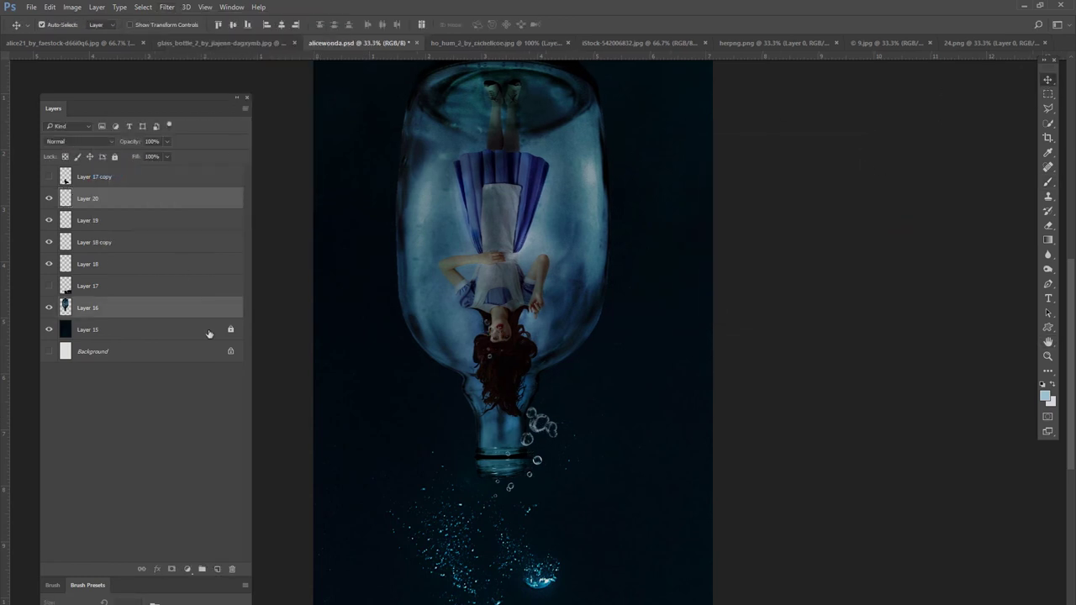
{"action": "left_click", "coordinate": [168, 308], "text": "ctrl"}
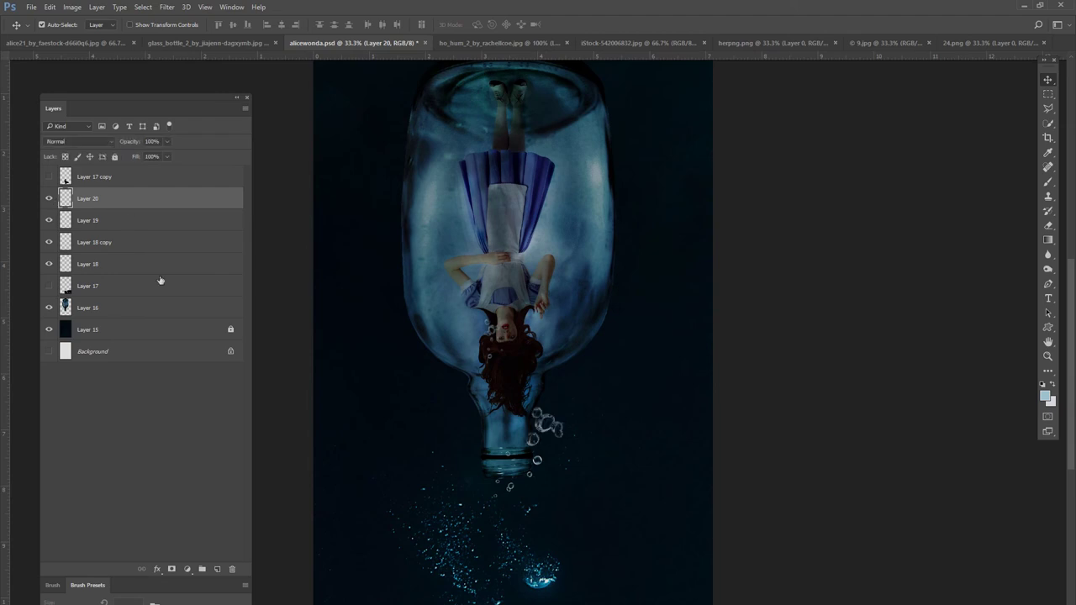
{"action": "key", "text": "shift+Left"}
{"action": "key", "text": "shift+Left"}
{"action": "key", "text": "shift+Left"}
{"action": "key", "text": "shift+Left"}
{"action": "key", "text": "shift+Up"}
{"action": "key", "text": "shift+Up"}
{"action": "key", "text": "shift+Up"}
{"action": "key", "text": "shift+Left"}
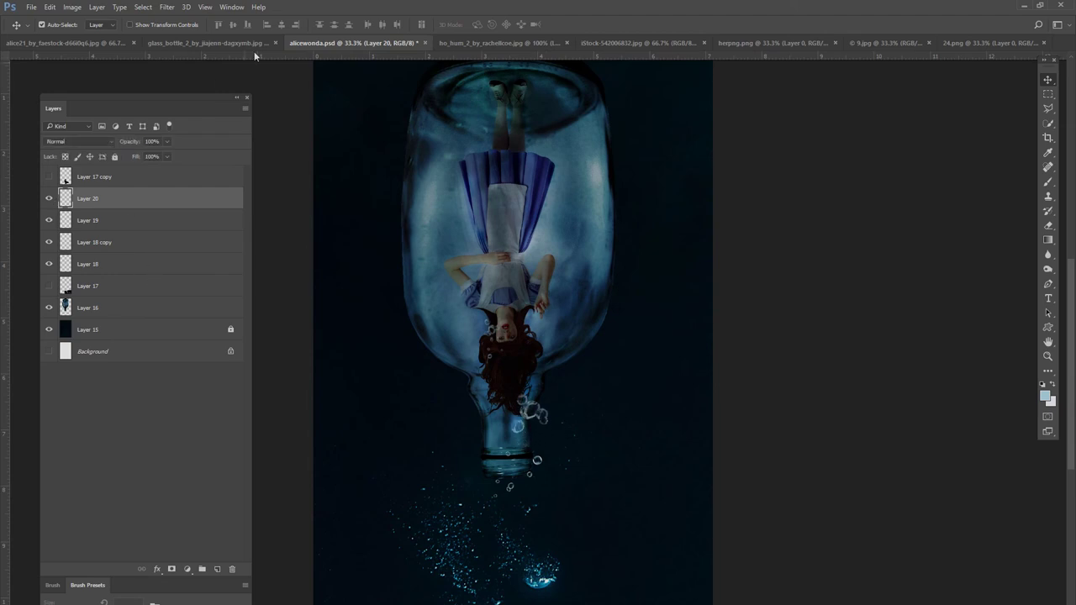
{"action": "left_click", "coordinate": [167, 7]}
{"action": "left_click", "coordinate": [118, 177]}
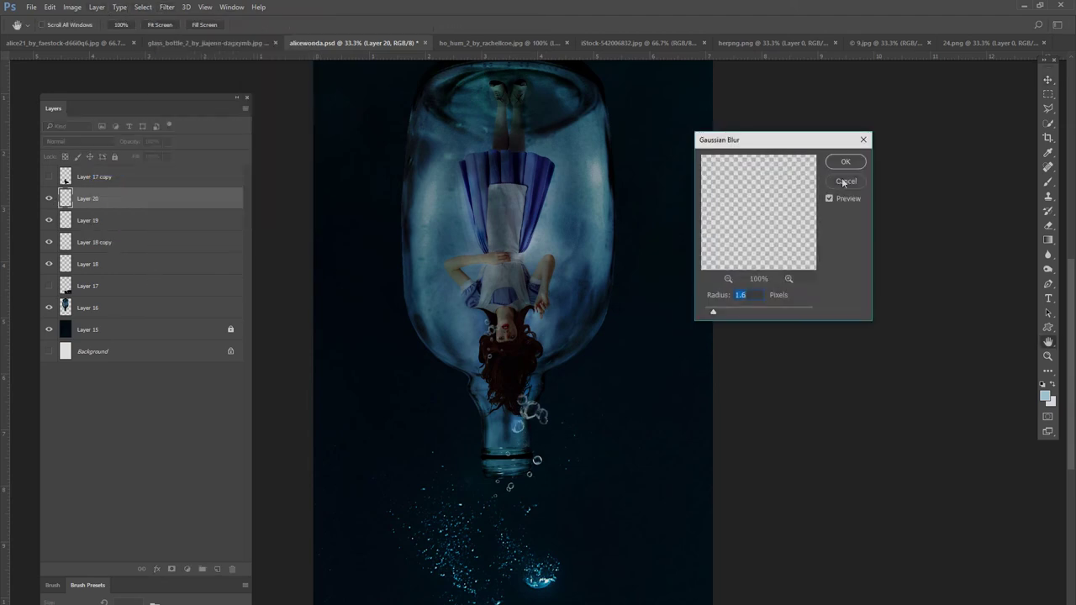
{"action": "key", "text": "Return"}
Step: Reshape the neck bubbles, move the cluster down-left, and rotate it at the neck
{"action": "key", "text": "ctrl+t"}
{"action": "left_click_drag", "start_coordinate": [613, 507], "coordinate": [622, 514]}
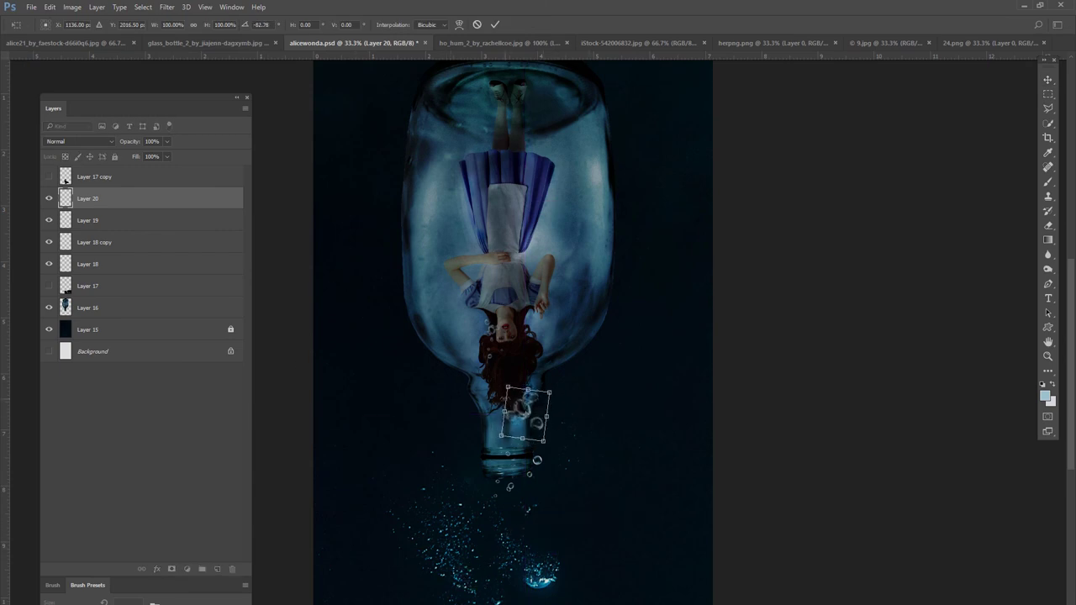
{"action": "key", "text": "Return"}
{"action": "left_click_drag", "start_coordinate": [517, 410], "coordinate": [476, 435]}
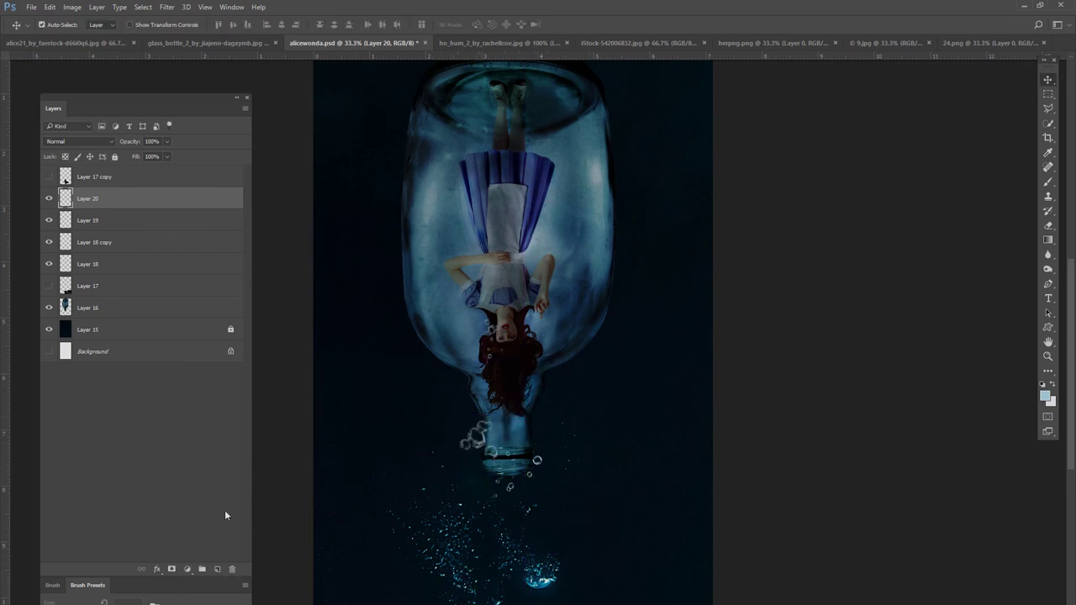
{"action": "key", "text": "ctrl+t"}
{"action": "left_click_drag", "start_coordinate": [533, 456], "coordinate": [499, 472]}
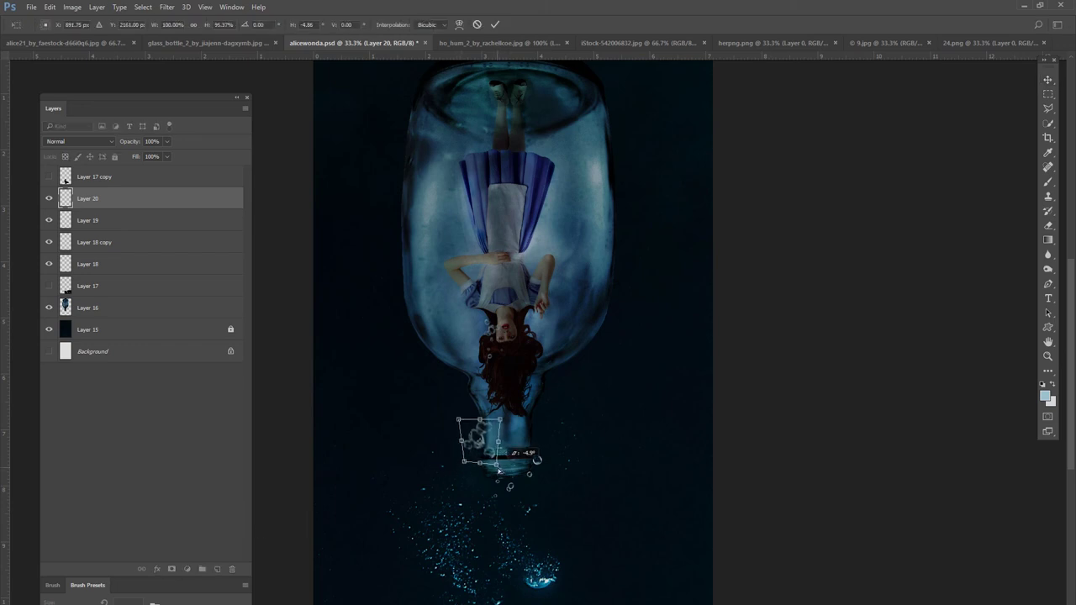
{"action": "key", "text": "Return"}
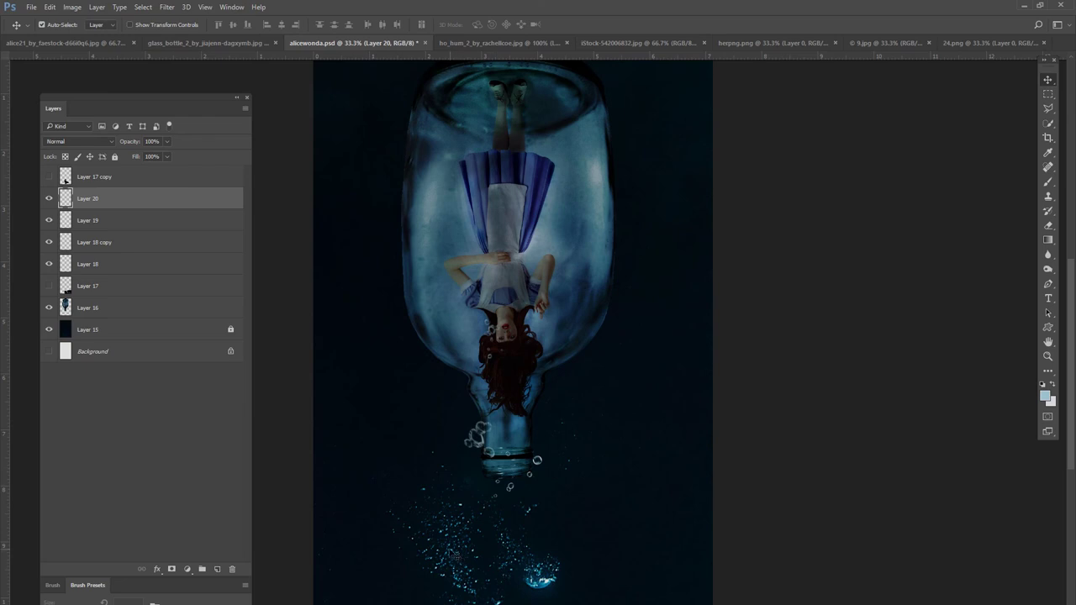
Step: Rotate the bubble cluster at the bottle neck by about 13.8°
{"action": "scroll", "coordinate": [354, 450], "scroll_direction": "down", "scroll_amount": 1}
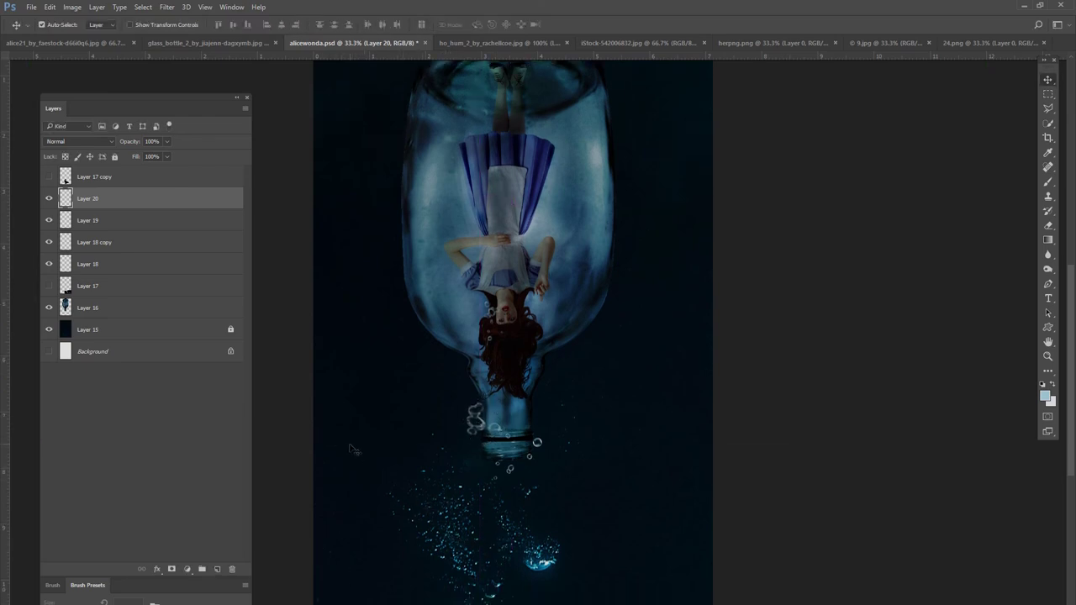
{"action": "key", "text": "ctrl+t"}
{"action": "left_click_drag", "start_coordinate": [508, 394], "coordinate": [505, 380]}
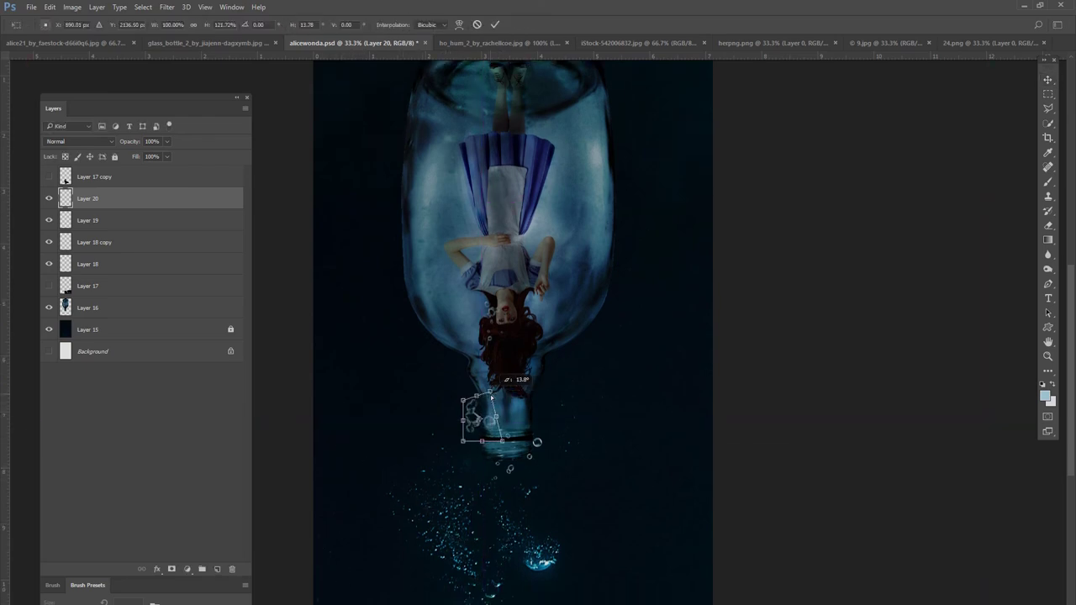
{"action": "key", "text": "Return"}
{"action": "scroll", "coordinate": [409, 385], "scroll_direction": "down", "scroll_amount": 1}
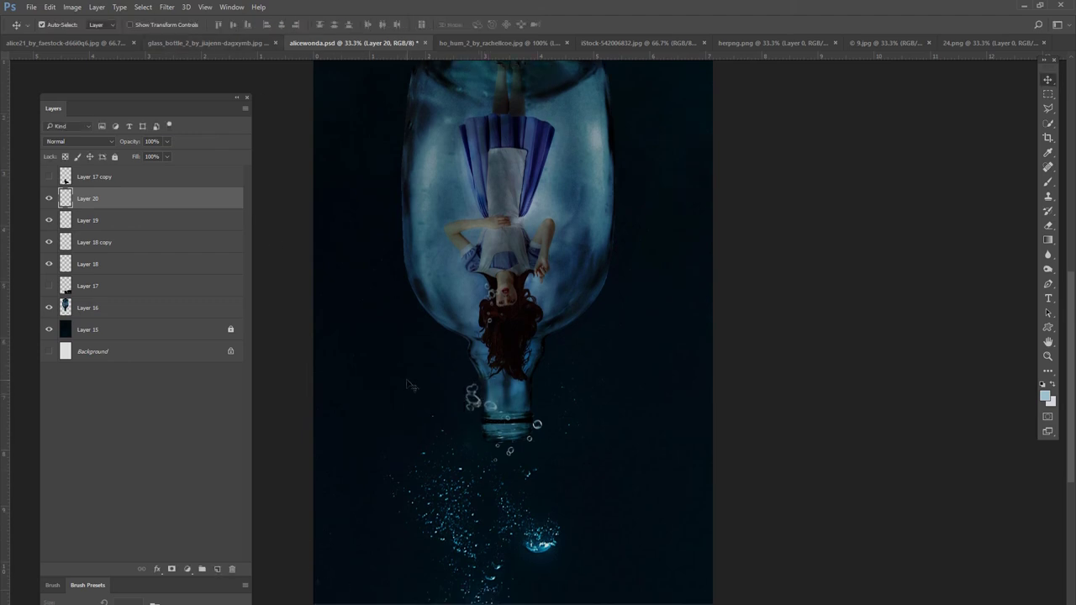
{"action": "scroll", "coordinate": [361, 392], "scroll_direction": "up", "scroll_amount": 5}
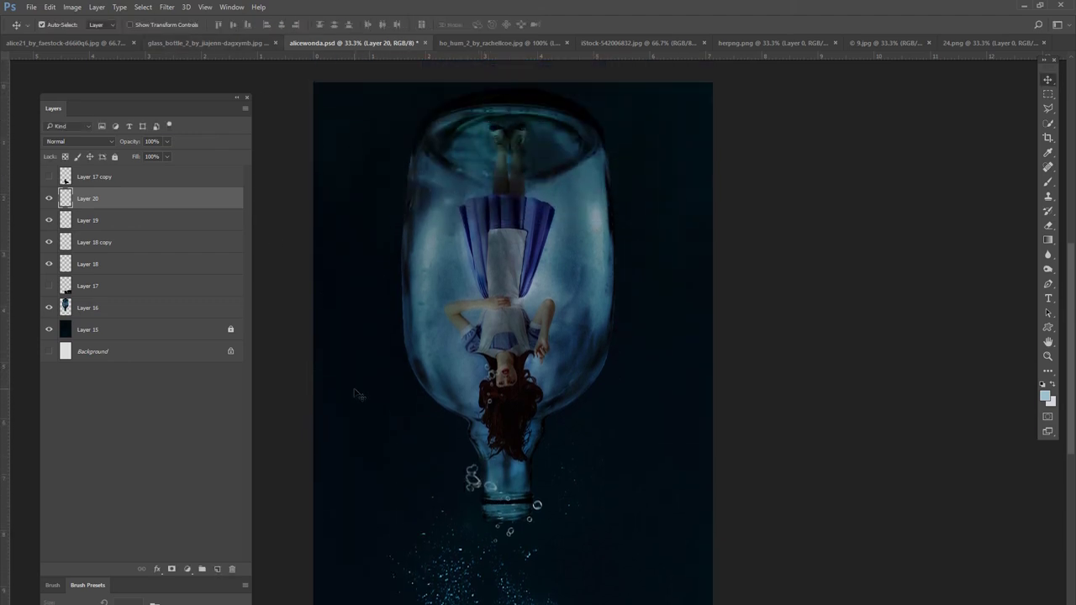
Step: On Layer 16, set a near-black background colour and paint a bubble-brush stroke near the hair
{"action": "left_click", "coordinate": [128, 309]}
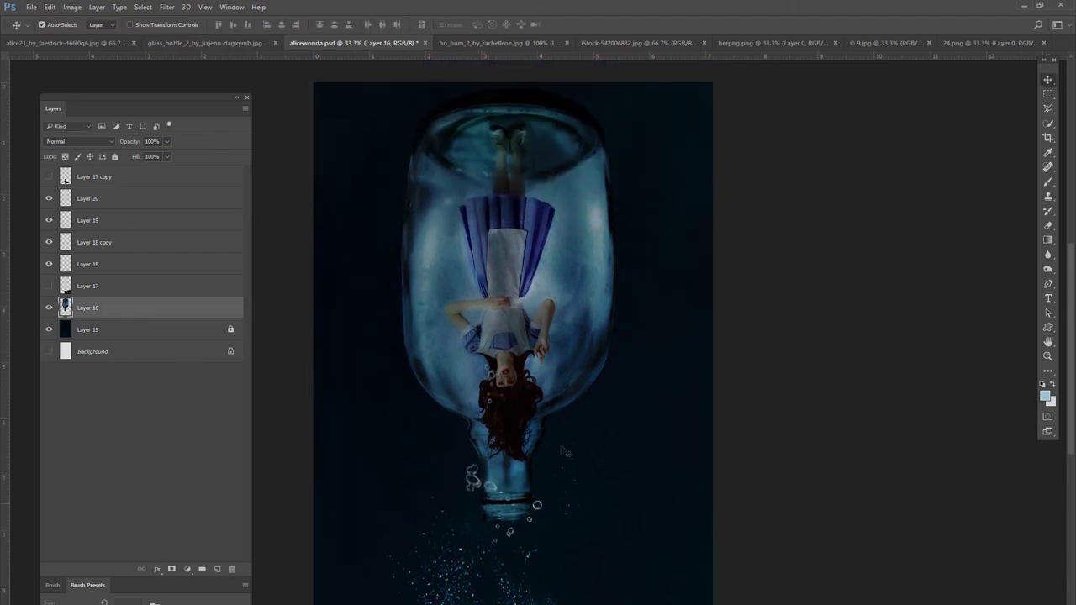
{"action": "left_click", "coordinate": [1051, 401]}
{"action": "left_click", "coordinate": [762, 369]}
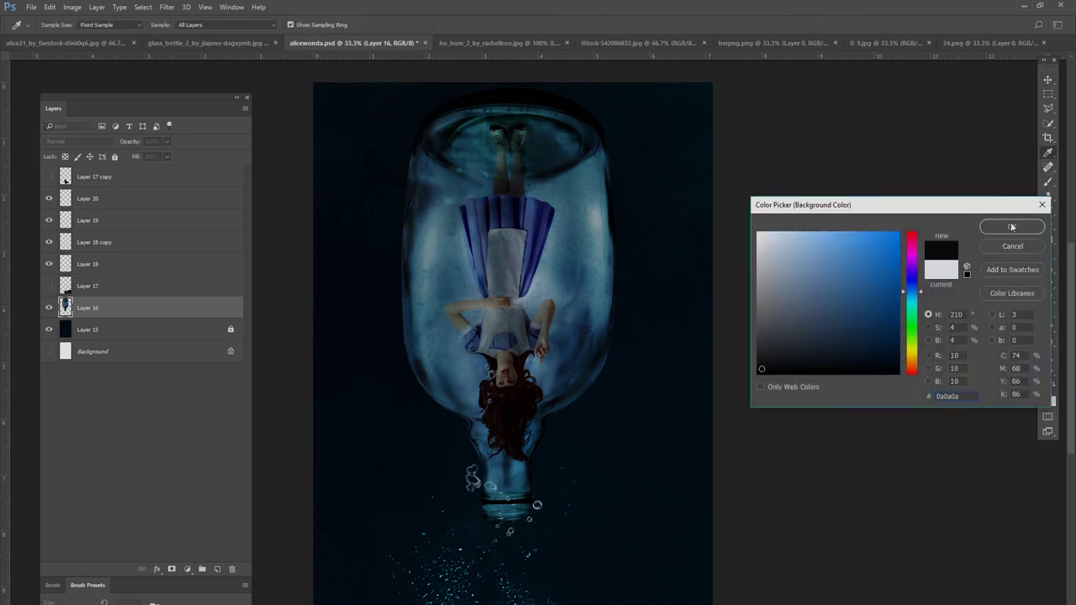
{"action": "left_click", "coordinate": [1012, 227]}
{"action": "key", "text": "b"}
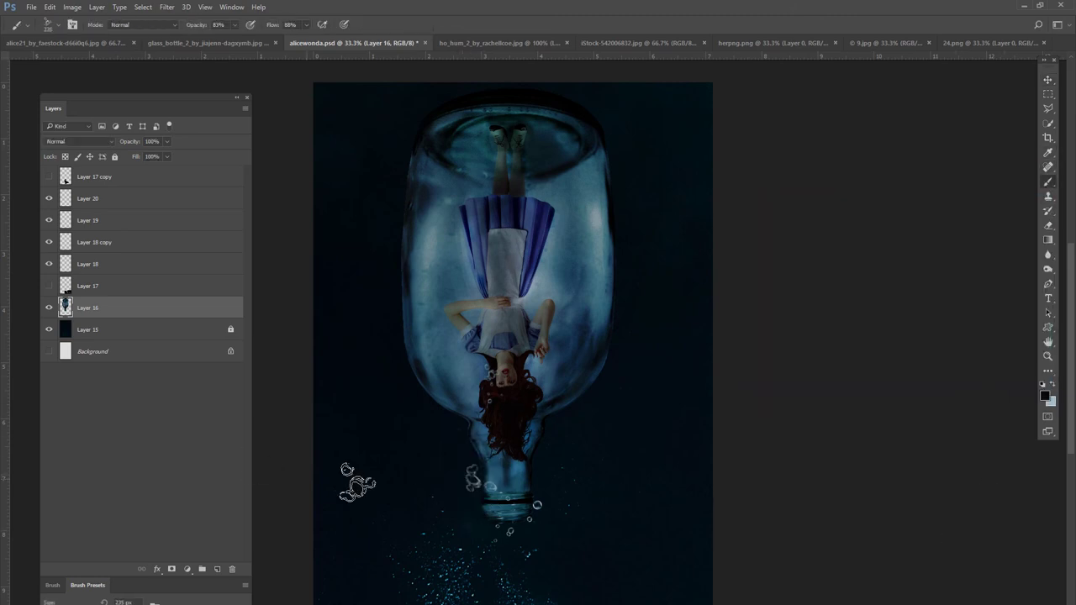
{"action": "left_click_drag", "start_coordinate": [471, 438], "coordinate": [517, 463]}
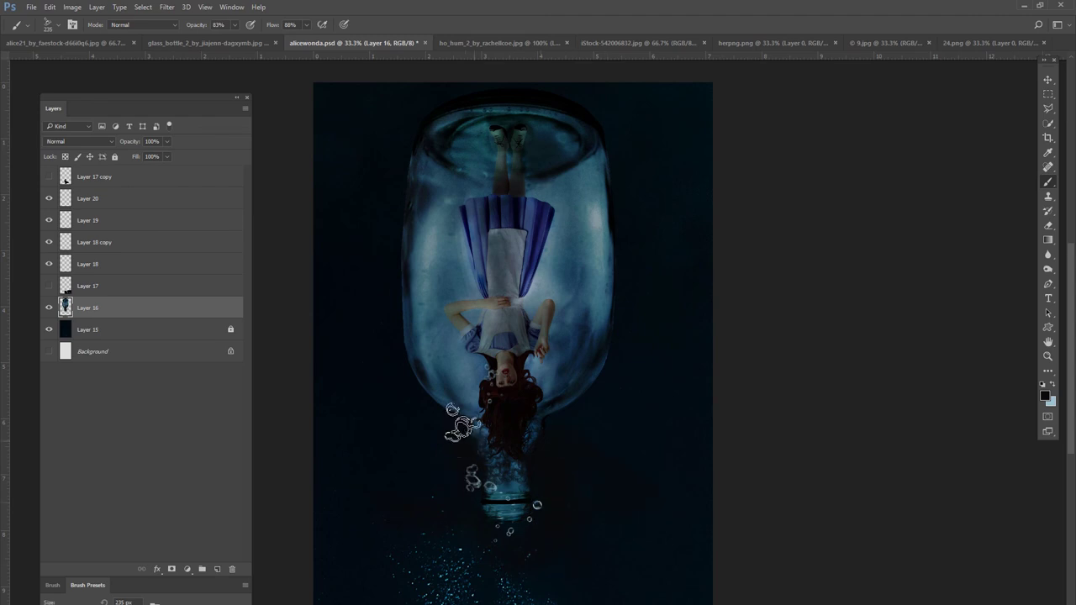
{"action": "left_click", "coordinate": [166, 7]}
{"action": "mouse_move", "coordinate": [172, 129]}
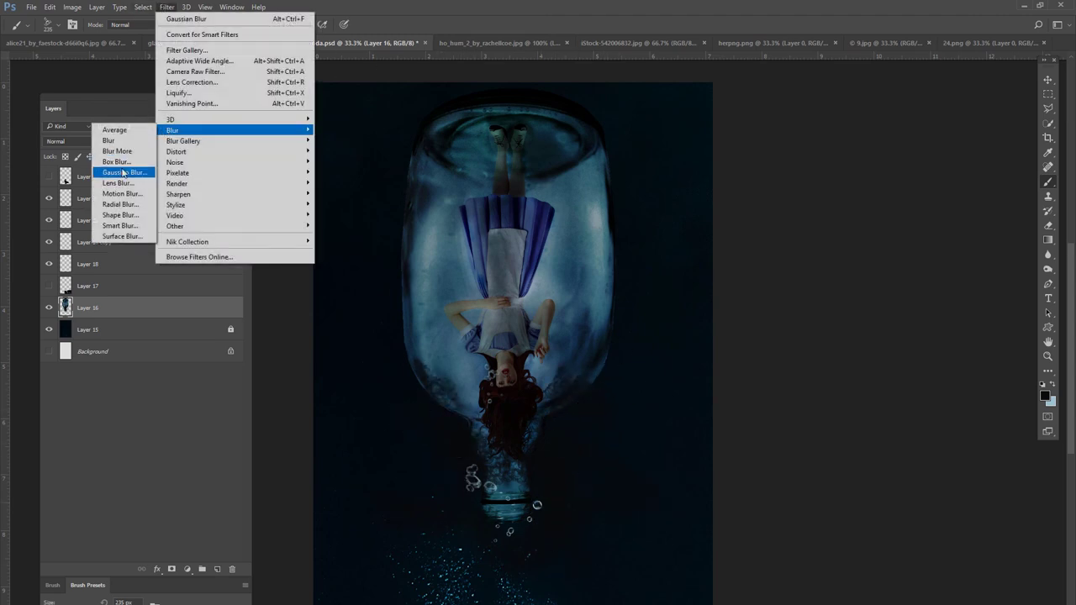
{"action": "left_click", "coordinate": [123, 173]}
{"action": "left_click", "coordinate": [846, 185]}
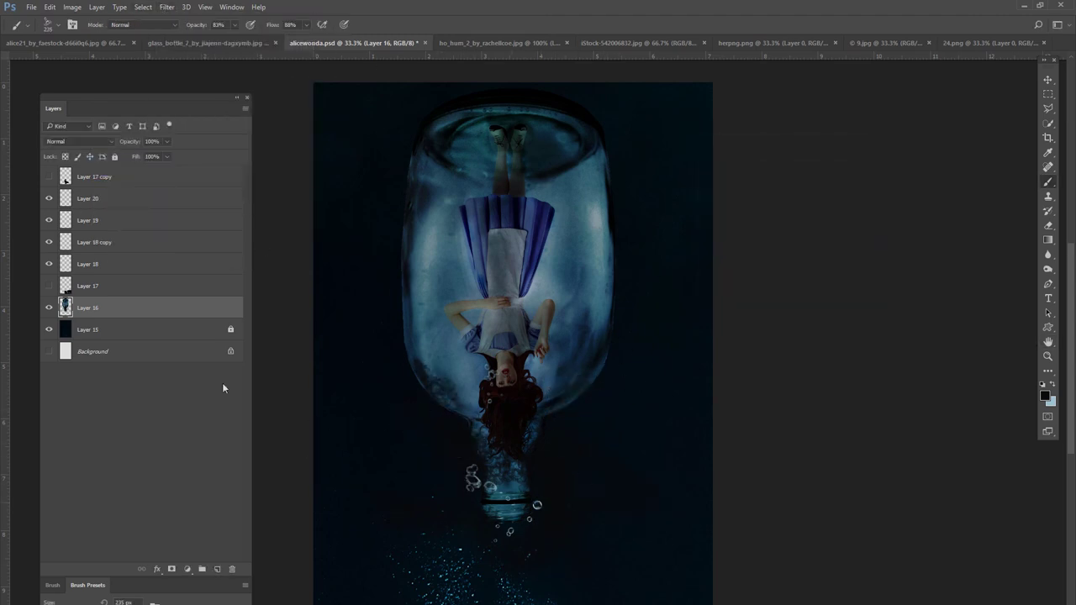
Step: Add Layer 21, paint bubble marks left of the hair, and set the foreground to white (ffffff)
{"action": "left_click", "coordinate": [216, 570]}
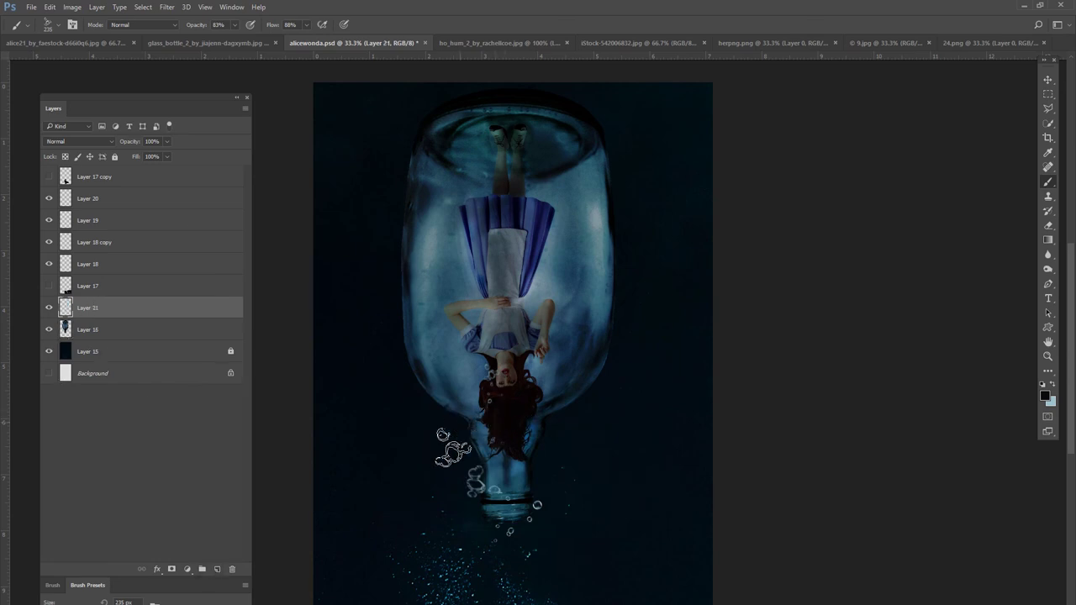
{"action": "left_click", "coordinate": [458, 396]}
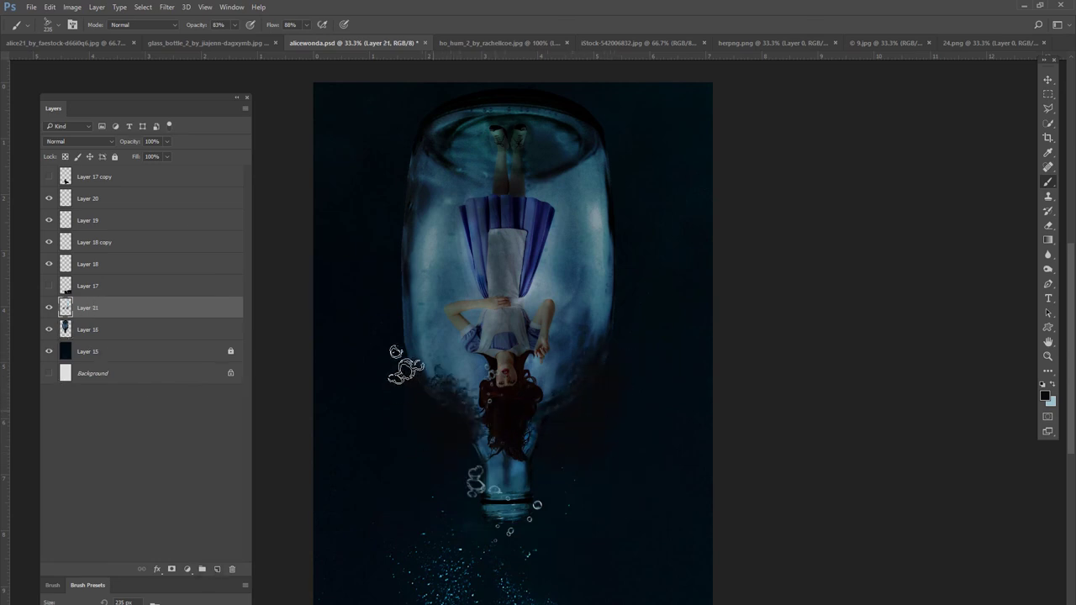
{"action": "left_click", "coordinate": [1045, 397]}
{"action": "type", "text": "ffffff"}
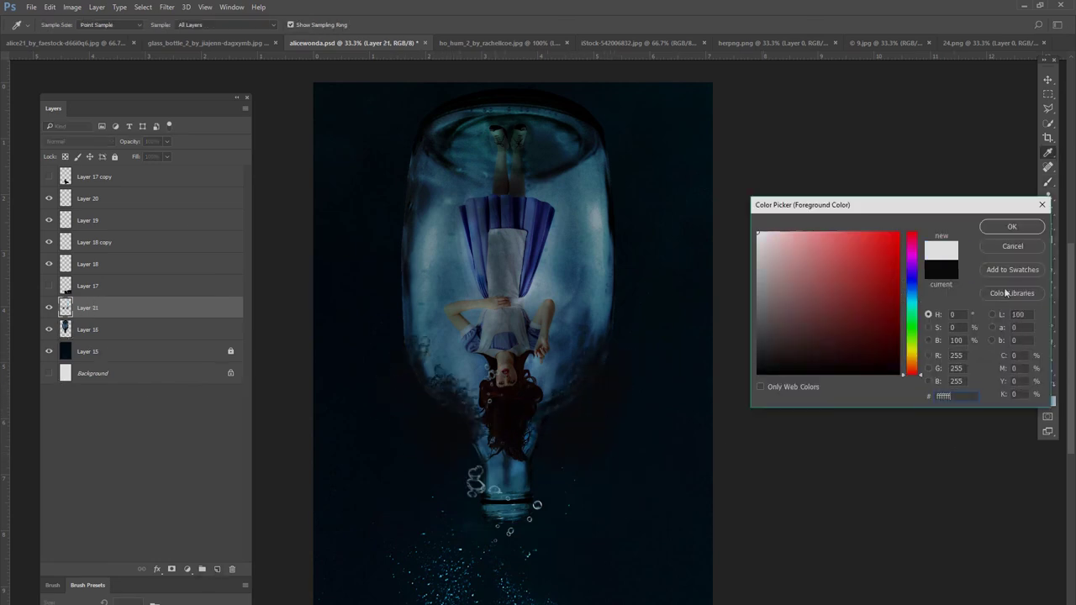
{"action": "left_click", "coordinate": [1012, 226]}
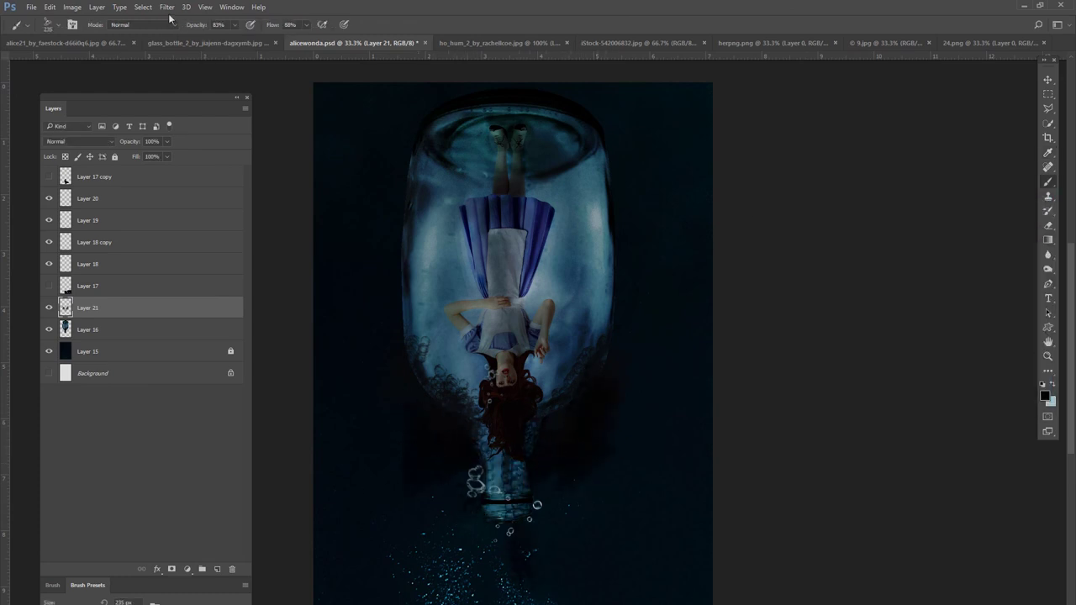
Step: Soften the new bubbles with a 190.6 px Gaussian Blur
{"action": "left_click", "coordinate": [167, 7]}
{"action": "left_click", "coordinate": [119, 173]}
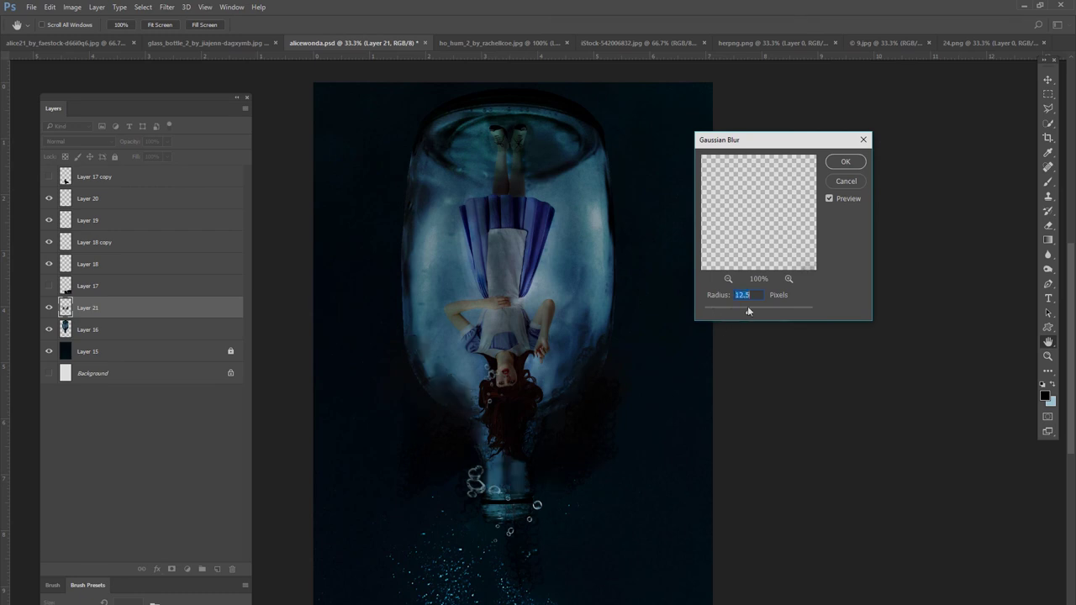
{"action": "left_click_drag", "start_coordinate": [788, 317], "coordinate": [791, 313]}
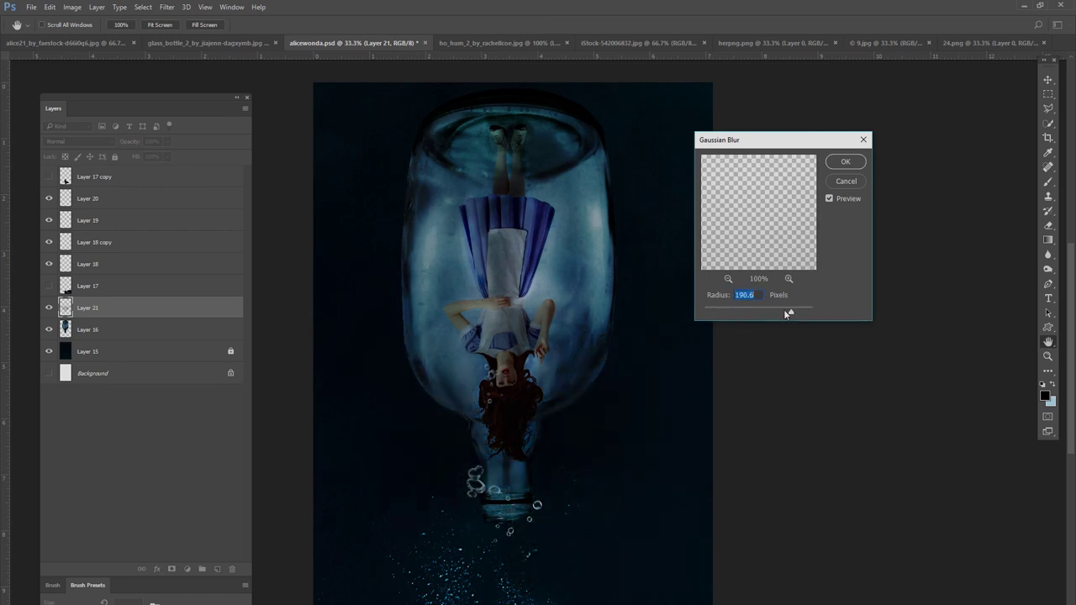
{"action": "left_click", "coordinate": [846, 161]}
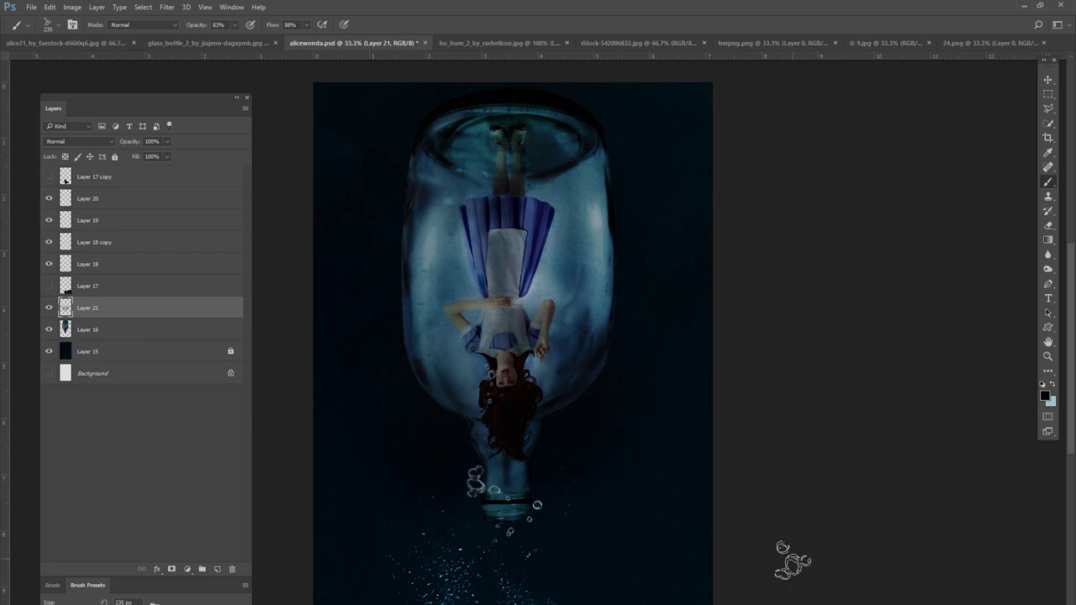
Step: On new Layer 22, paint vertical bubble strokes down the left and right edges
{"action": "left_click", "coordinate": [217, 569]}
{"action": "key", "text": "x"}
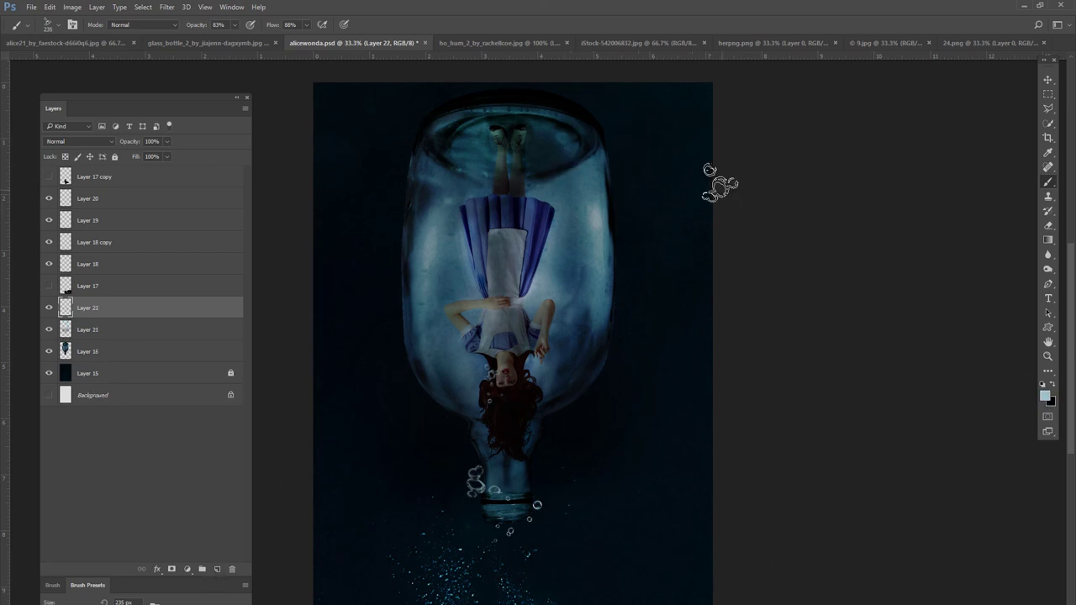
{"action": "left_click_drag", "start_coordinate": [693, 99], "coordinate": [698, 601]}
{"action": "left_click_drag", "start_coordinate": [336, 84], "coordinate": [327, 601]}
Step: Blur the edge bubbles with a 144.6 px Gaussian Blur
{"action": "left_click", "coordinate": [166, 6]}
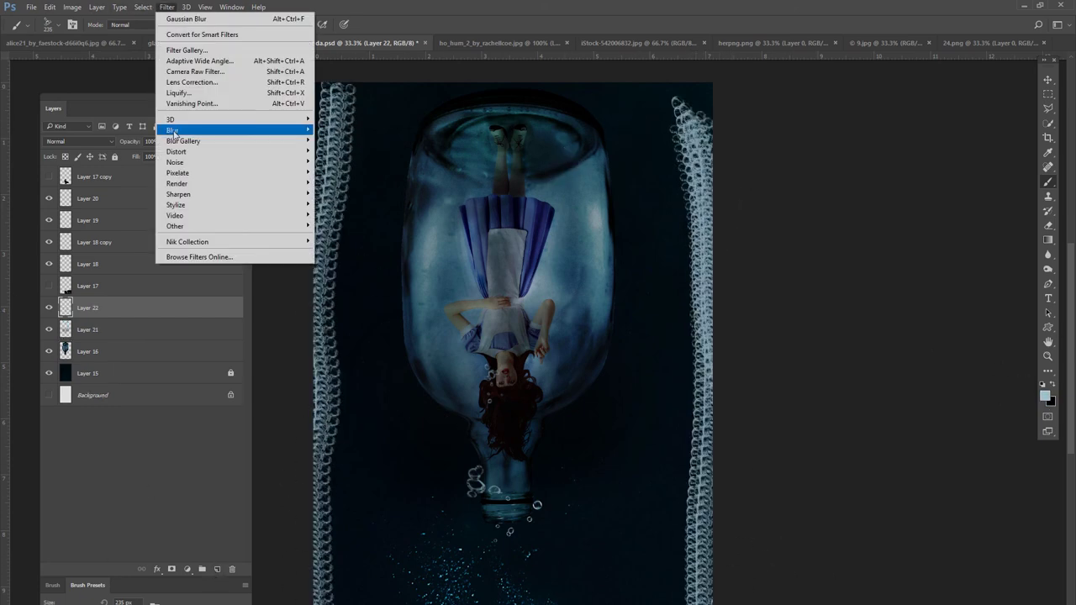
{"action": "mouse_move", "coordinate": [173, 130]}
{"action": "left_click", "coordinate": [126, 232]}
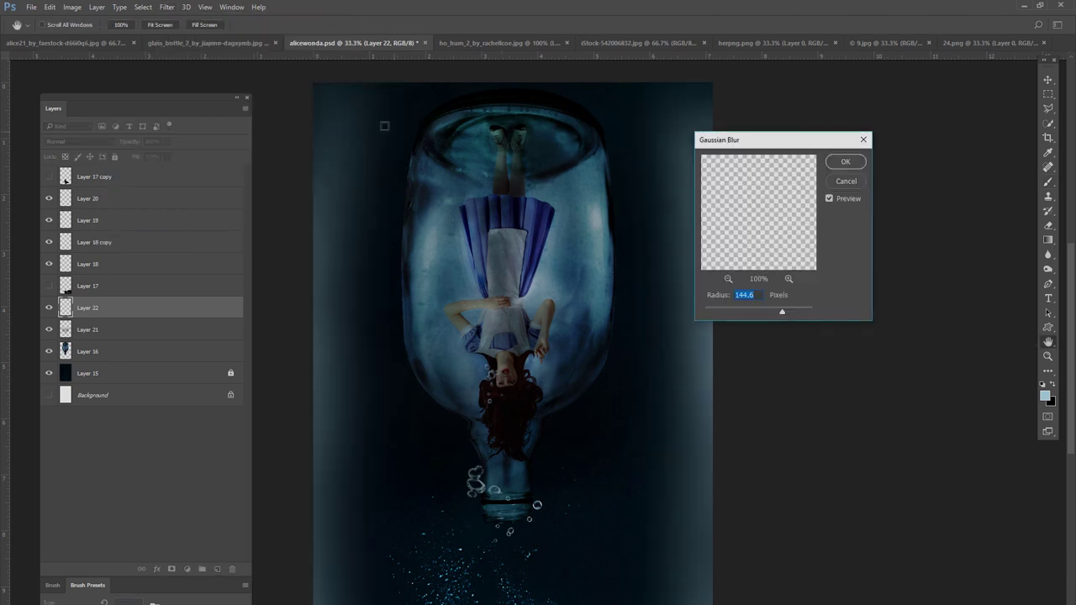
{"action": "left_click_drag", "start_coordinate": [760, 313], "coordinate": [809, 314]}
{"action": "left_click", "coordinate": [846, 161]}
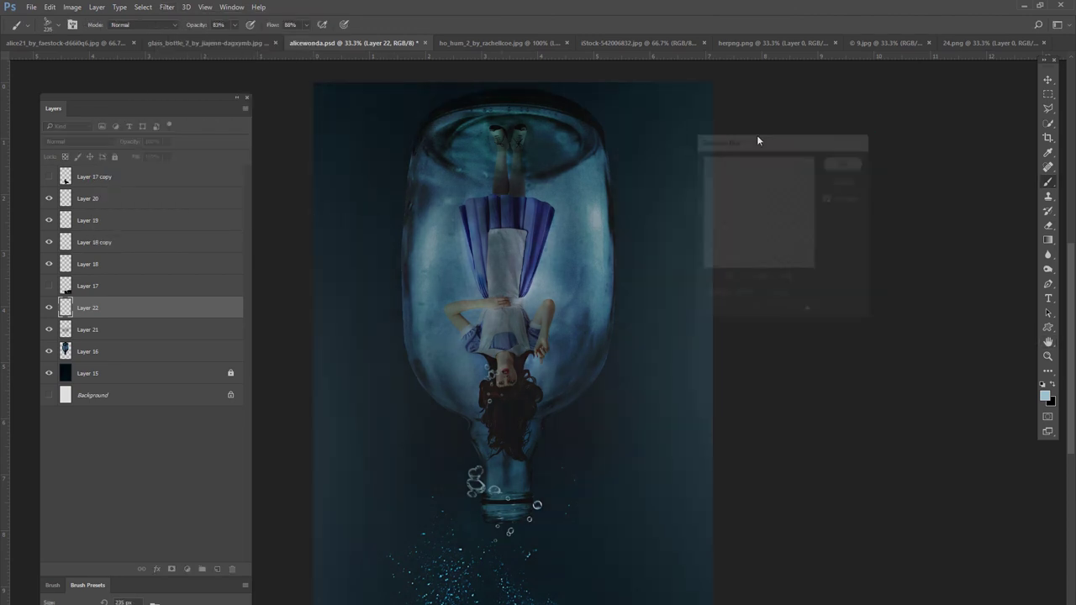
Step: Try Darken, Overlay and other blend modes on Layer 22, settling on Color
{"action": "left_click", "coordinate": [76, 141]}
{"action": "left_click", "coordinate": [56, 174]}
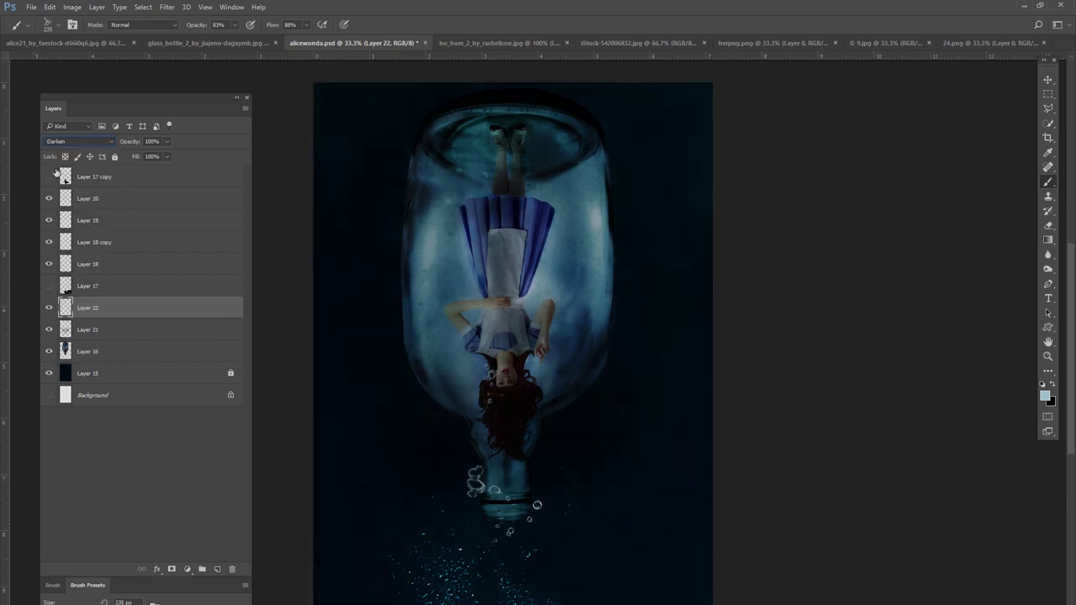
{"action": "key", "text": "Down"}
{"action": "key", "text": "Down"}
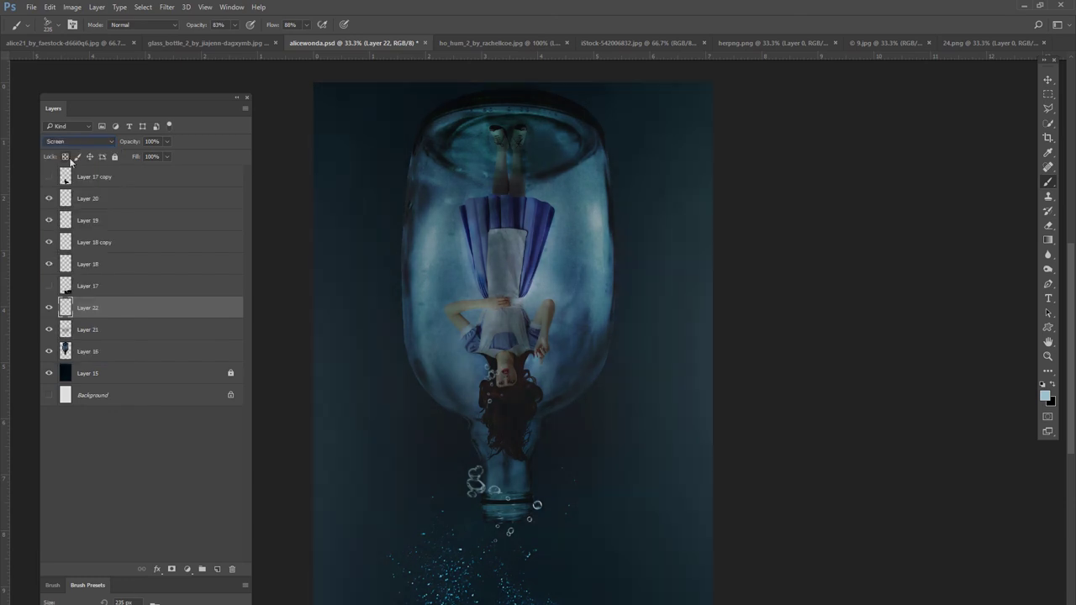
{"action": "key", "text": "Down"}
{"action": "key", "text": "Down"}
{"action": "key", "text": "Down"}
{"action": "key", "text": "Down"}
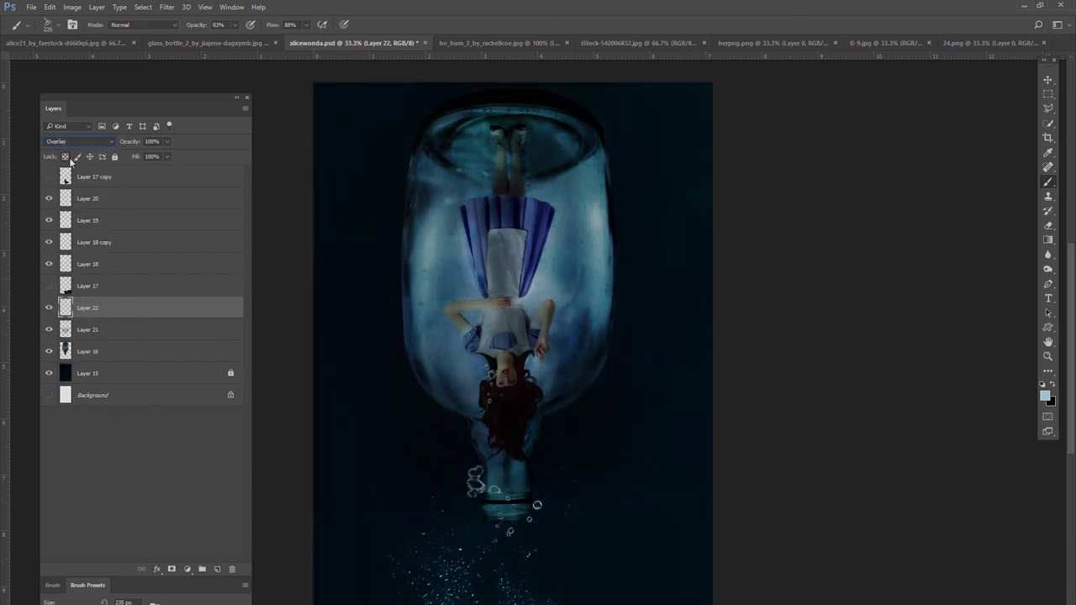
{"action": "key", "text": "Down"}
{"action": "key", "text": "Down"}
{"action": "key", "text": "Down"}
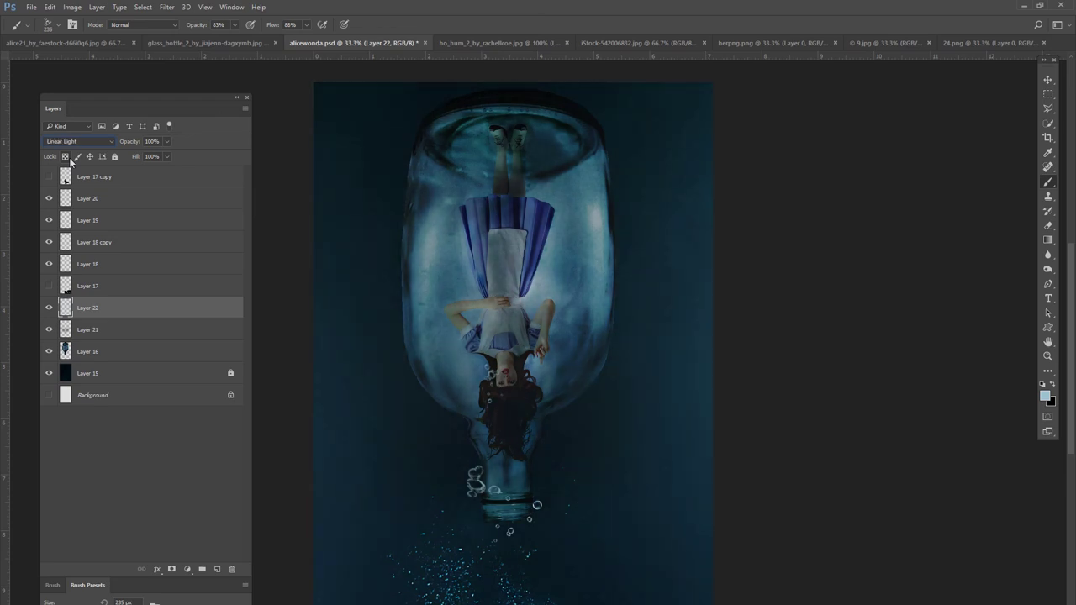
{"action": "key", "text": "Down"}
{"action": "key", "text": "Down"}
{"action": "key", "text": "Down"}
{"action": "key", "text": "Down"}
{"action": "key", "text": "Down"}
{"action": "key", "text": "Down"}
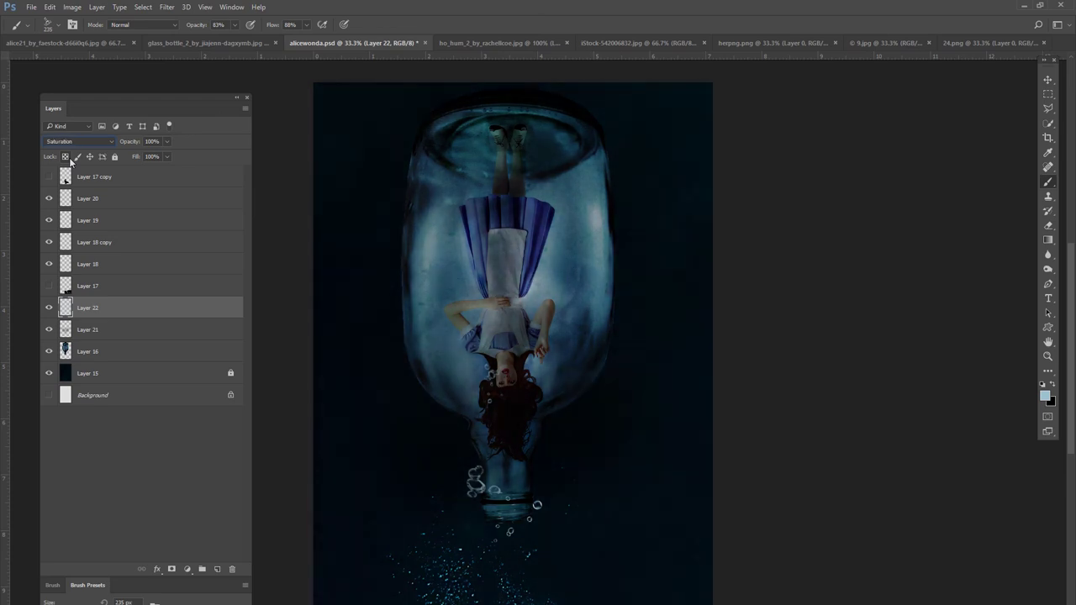
{"action": "key", "text": "Up"}
Step: Pick the Eraser and return Layer 22 to Normal blending
{"action": "left_click", "coordinate": [1047, 226]}
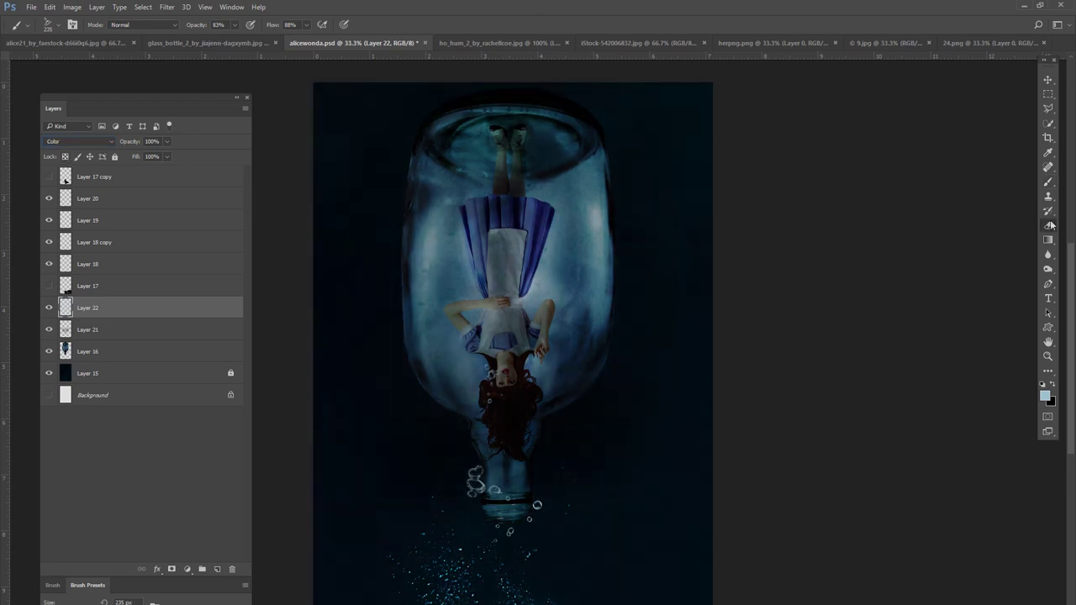
{"action": "left_click", "coordinate": [80, 142]}
{"action": "left_click", "coordinate": [63, 146]}
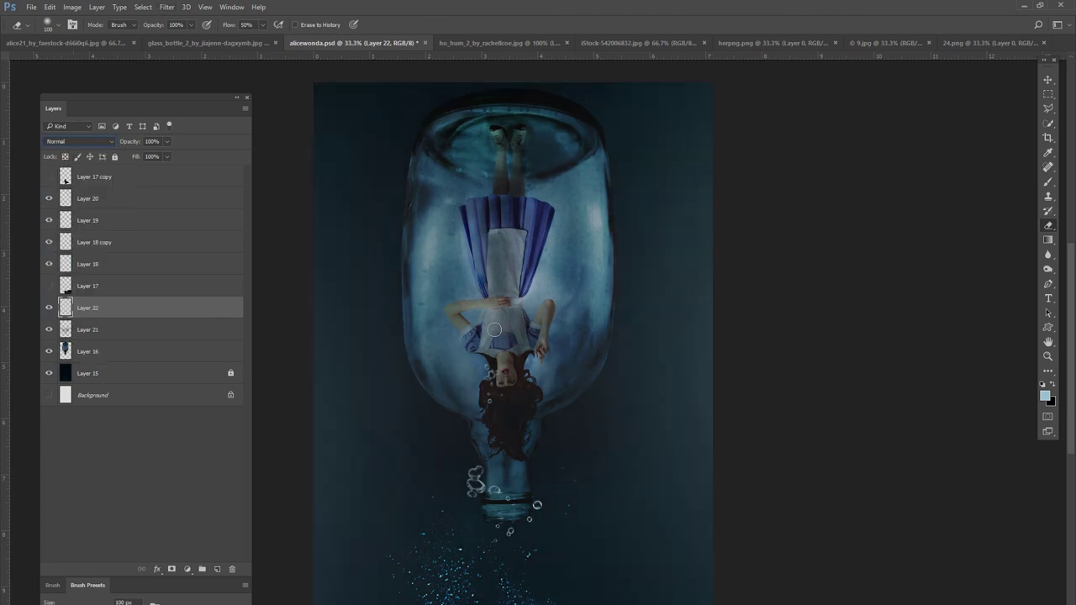
Step: With a 1300 px eraser, erase Layer 22's glow over the lower bottle and neck
{"action": "left_click", "coordinate": [47, 25]}
{"action": "left_click", "coordinate": [866, 168]}
{"action": "key", "text": "bracketright"}
{"action": "key", "text": "bracketright"}
{"action": "key", "text": "bracketright"}
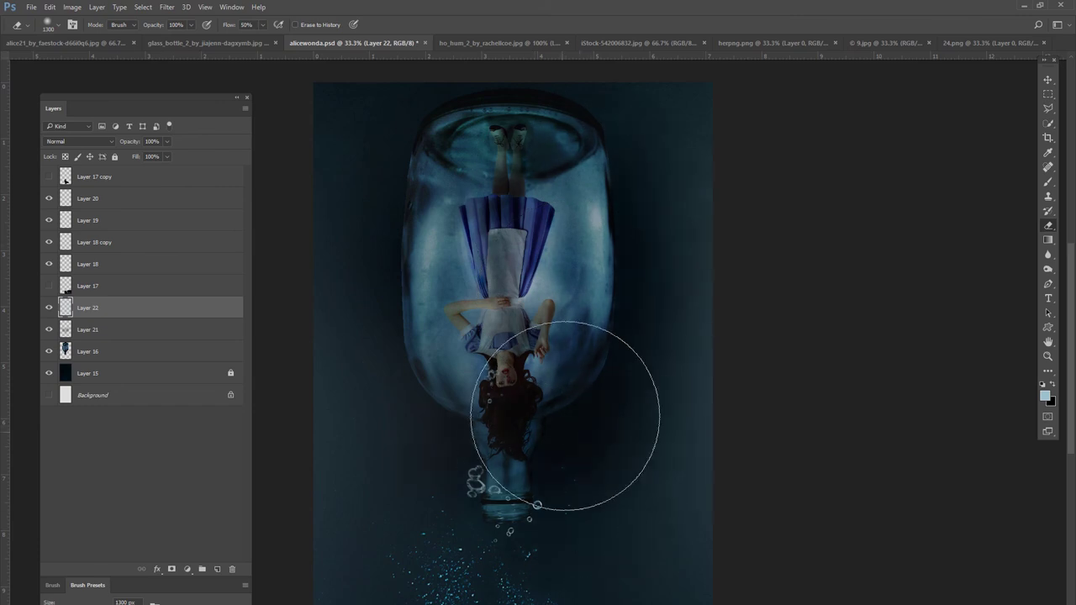
{"action": "left_click_drag", "start_coordinate": [481, 182], "coordinate": [559, 513]}
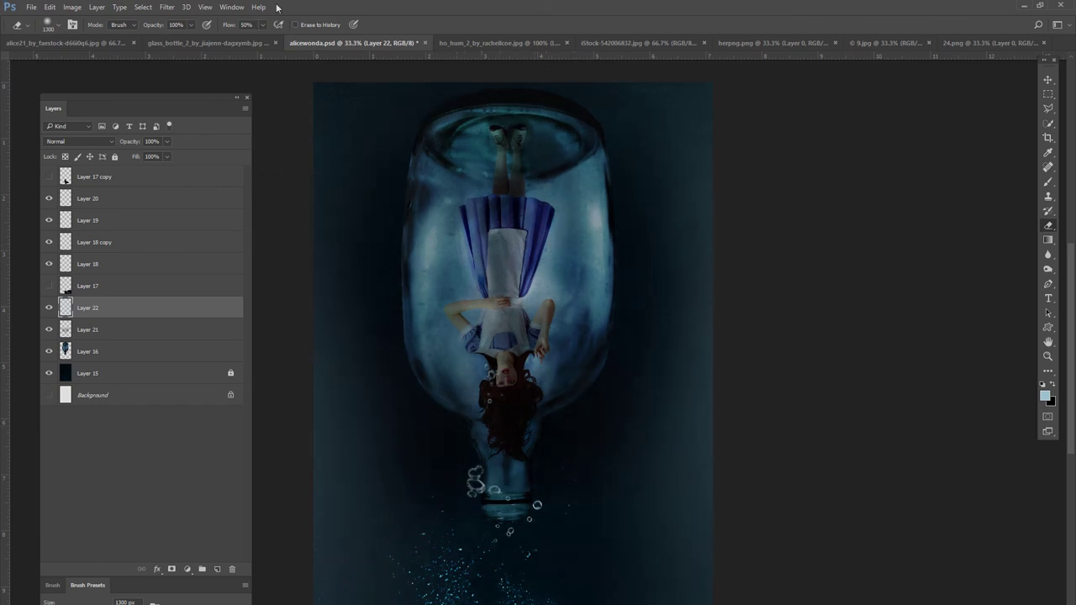
{"action": "scroll", "coordinate": [384, 505], "scroll_direction": "down", "scroll_amount": 2}
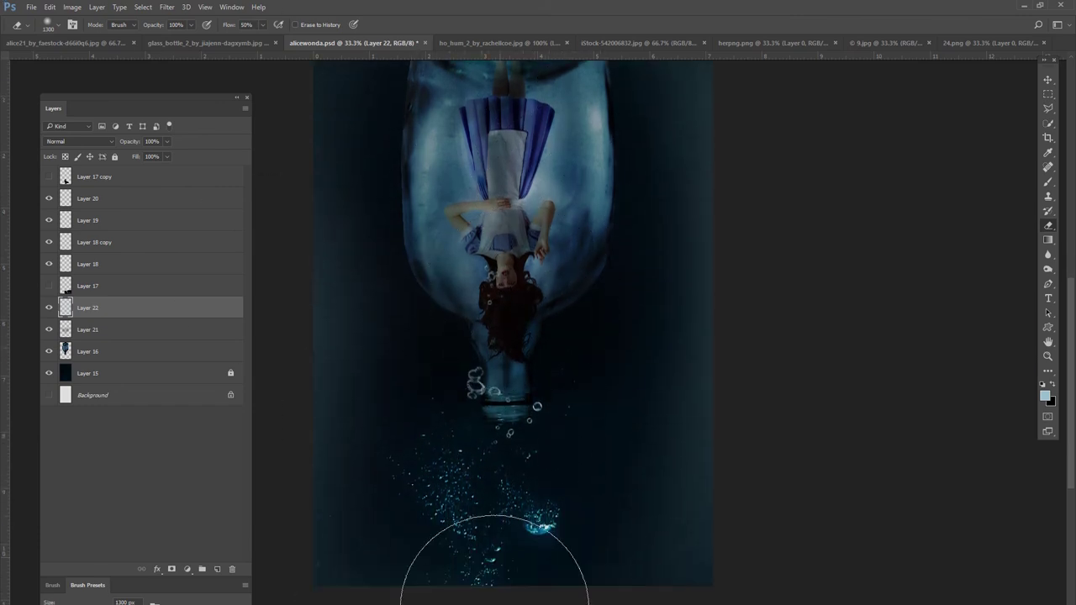
{"action": "scroll", "coordinate": [473, 355], "scroll_direction": "up", "scroll_amount": 2}
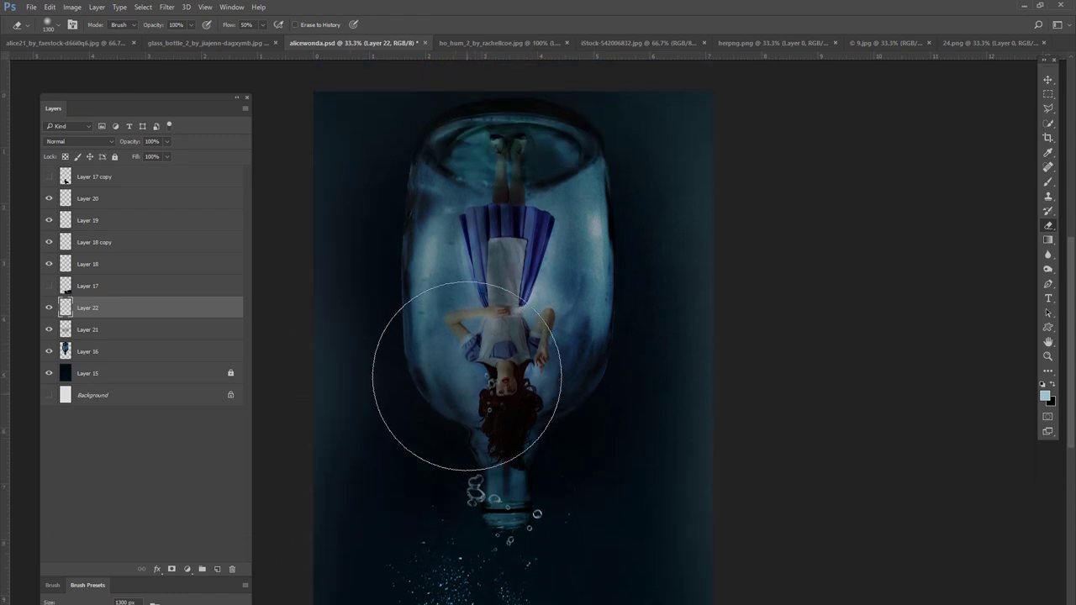
{"action": "scroll", "coordinate": [571, 493], "scroll_direction": "up", "scroll_amount": 1}
{"action": "scroll", "coordinate": [384, 528], "scroll_direction": "down", "scroll_amount": 1}
{"action": "scroll", "coordinate": [396, 517], "scroll_direction": "down", "scroll_amount": 1}
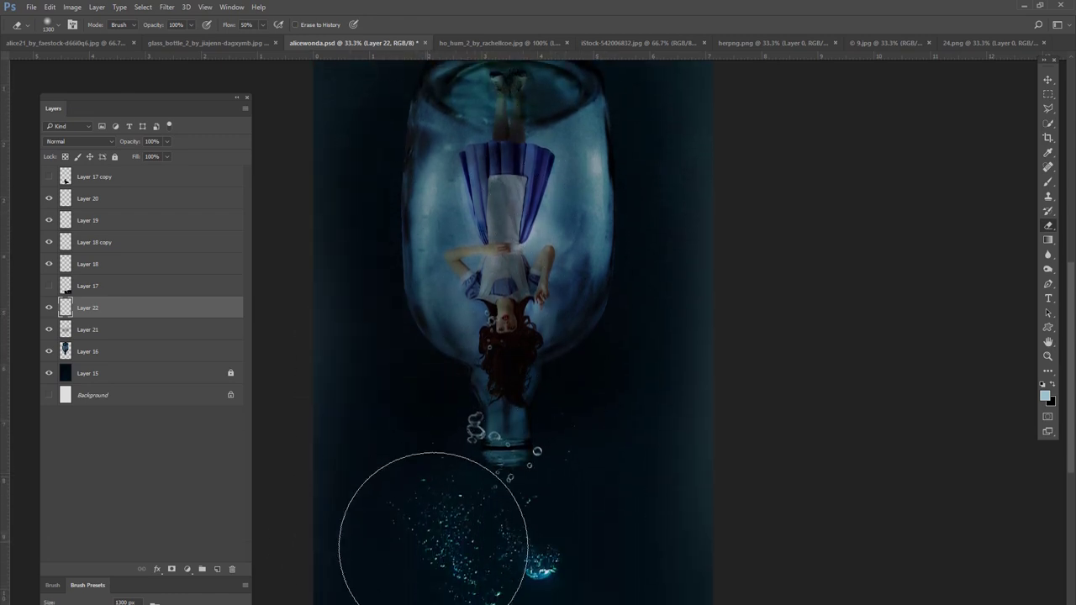
{"action": "scroll", "coordinate": [489, 317], "scroll_direction": "up", "scroll_amount": 2}
{"action": "scroll", "coordinate": [553, 403], "scroll_direction": "down", "scroll_amount": 2}
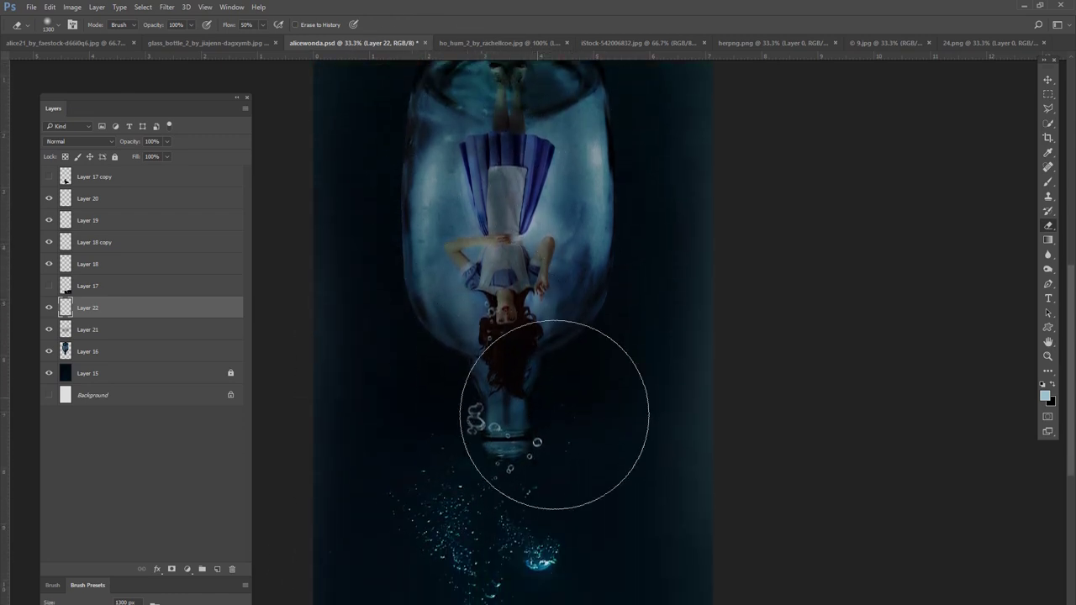
{"action": "scroll", "coordinate": [473, 333], "scroll_direction": "down", "scroll_amount": 1}
{"action": "scroll", "coordinate": [472, 333], "scroll_direction": "down", "scroll_amount": 1}
Step: Set Layer 22's blend mode to Color Dodge
{"action": "scroll", "coordinate": [389, 247], "scroll_direction": "up", "scroll_amount": 2}
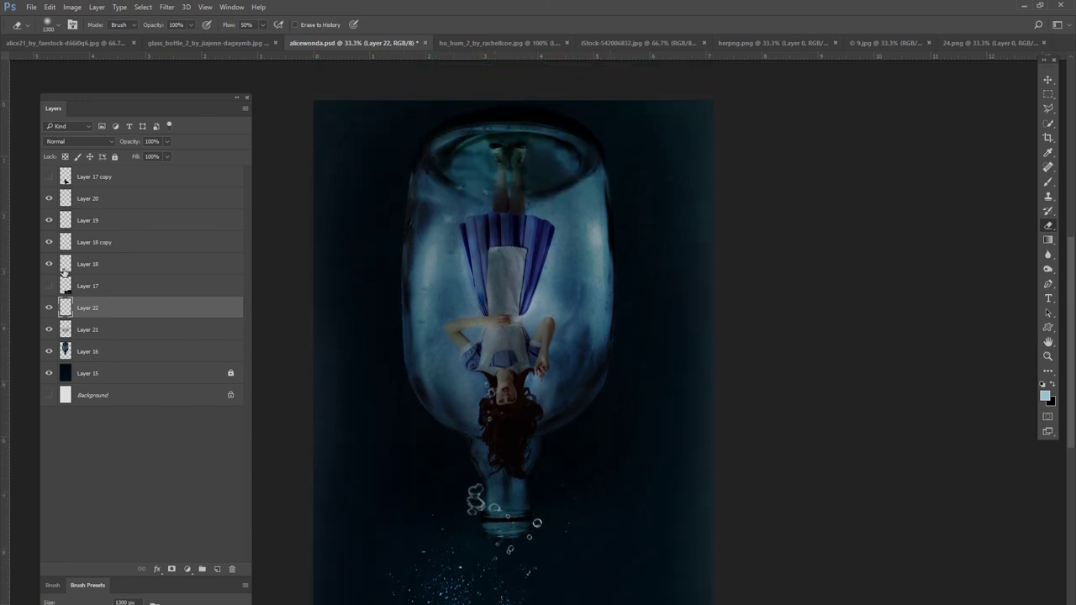
{"action": "left_click", "coordinate": [80, 141]}
{"action": "left_click", "coordinate": [94, 167]}
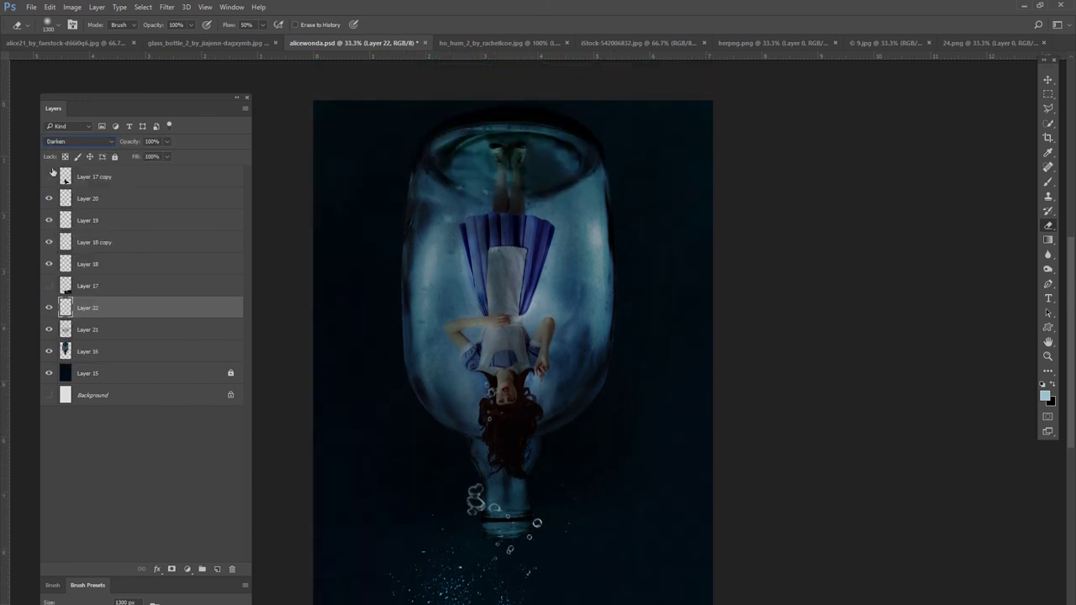
{"action": "key", "text": "Down"}
{"action": "key", "text": "Down"}
{"action": "key", "text": "Down"}
{"action": "key", "text": "Down"}
{"action": "key", "text": "Down"}
{"action": "key", "text": "Down"}
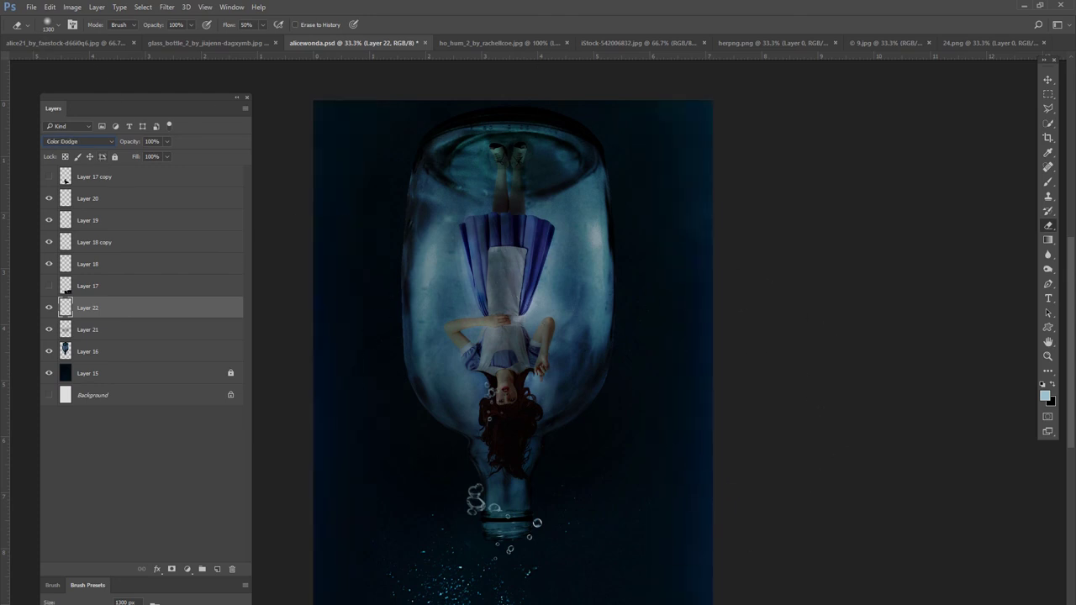
Step: Merge all visible layers into one with Ctrl+Shift+E
{"action": "key", "text": "v"}
{"action": "scroll", "coordinate": [434, 443], "scroll_direction": "down", "scroll_amount": 2}
{"action": "scroll", "coordinate": [436, 442], "scroll_direction": "up", "scroll_amount": 2}
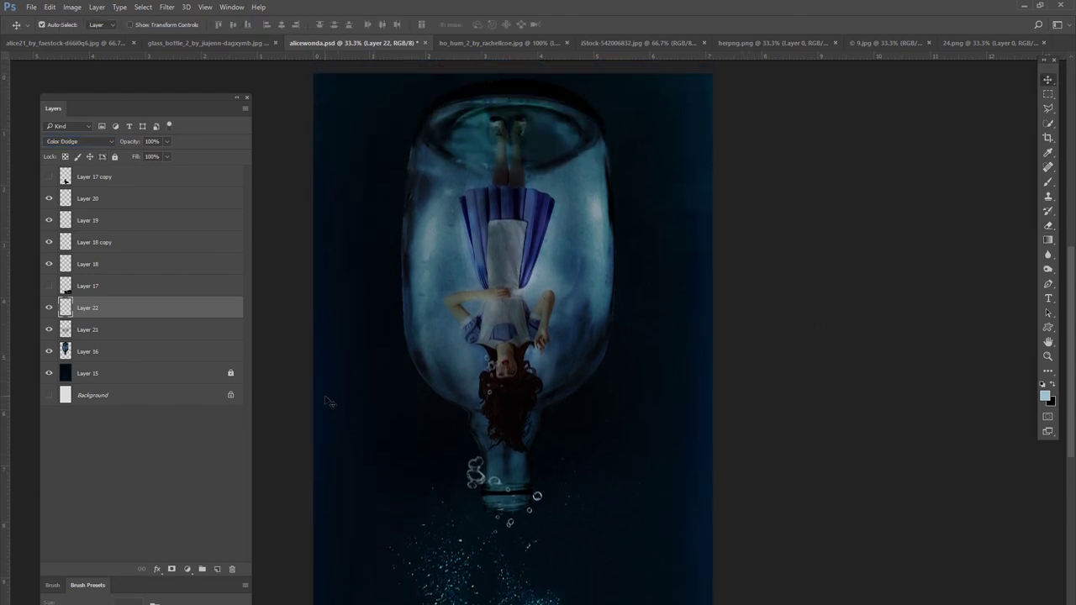
{"action": "key", "text": "shift+ctrl+e"}
Step: Apply a Color Balance with yellow–blue at 0, adjusting the shadows tone too
{"action": "left_click", "coordinate": [72, 7]}
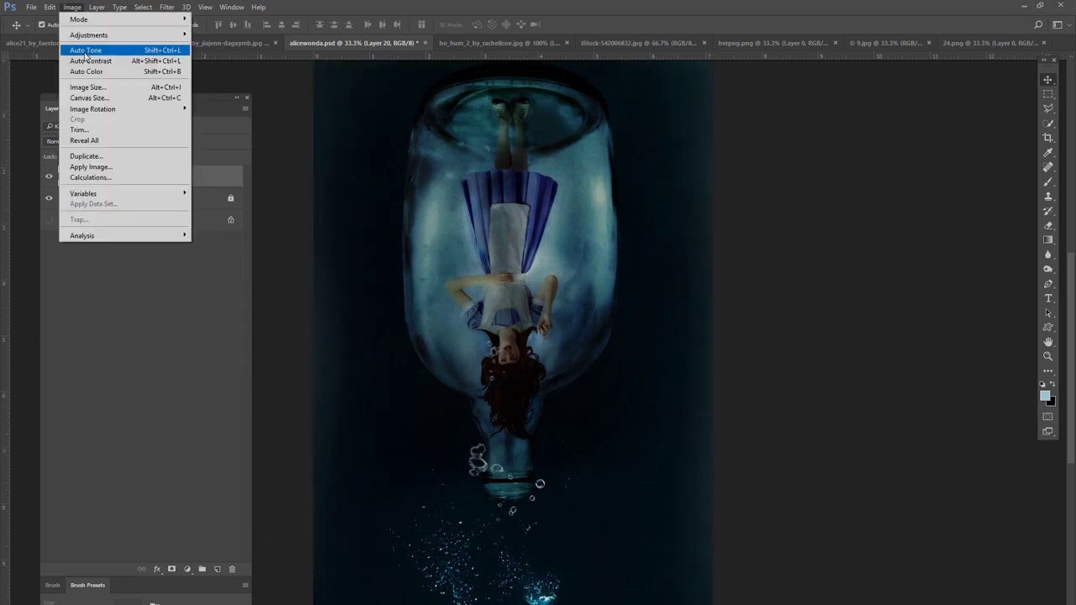
{"action": "left_click", "coordinate": [252, 87]}
{"action": "left_click_drag", "start_coordinate": [911, 240], "coordinate": [912, 226]}
{"action": "left_click", "coordinate": [825, 273]}
{"action": "left_click", "coordinate": [1031, 193]}
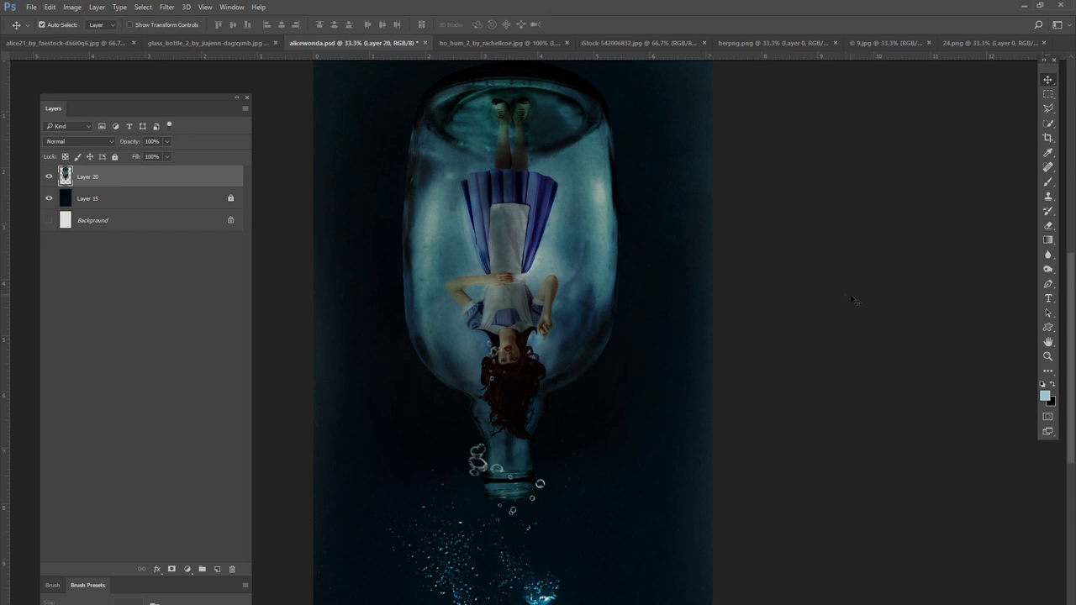
Step: Copy the playing cards into the composite, scale them to roughly 260%, and centre them around the bottle
{"action": "left_click", "coordinate": [917, 42]}
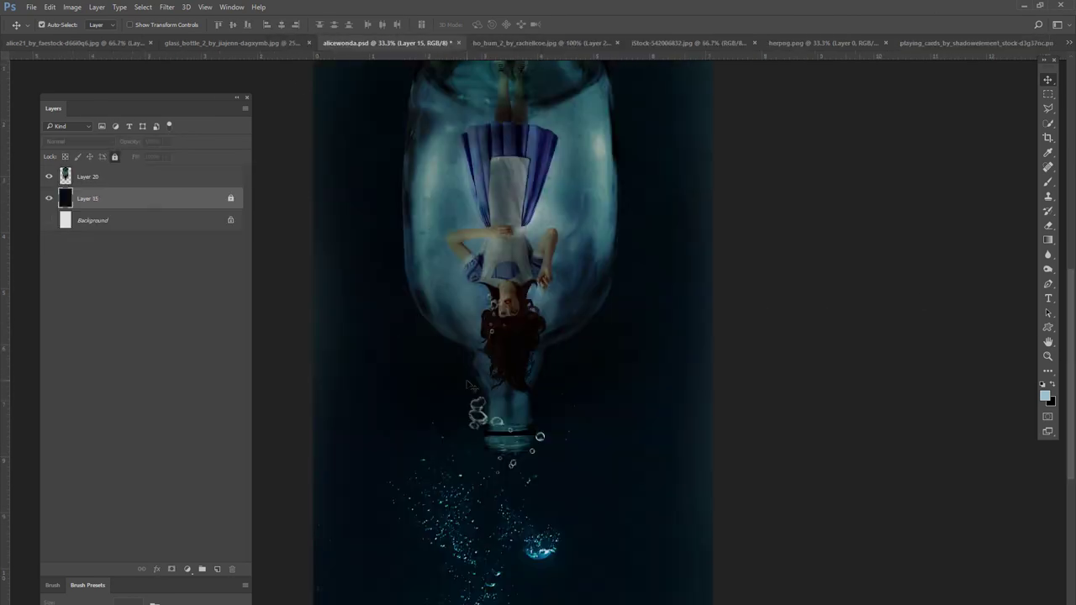
{"action": "left_click_drag", "start_coordinate": [462, 41], "coordinate": [513, 387]}
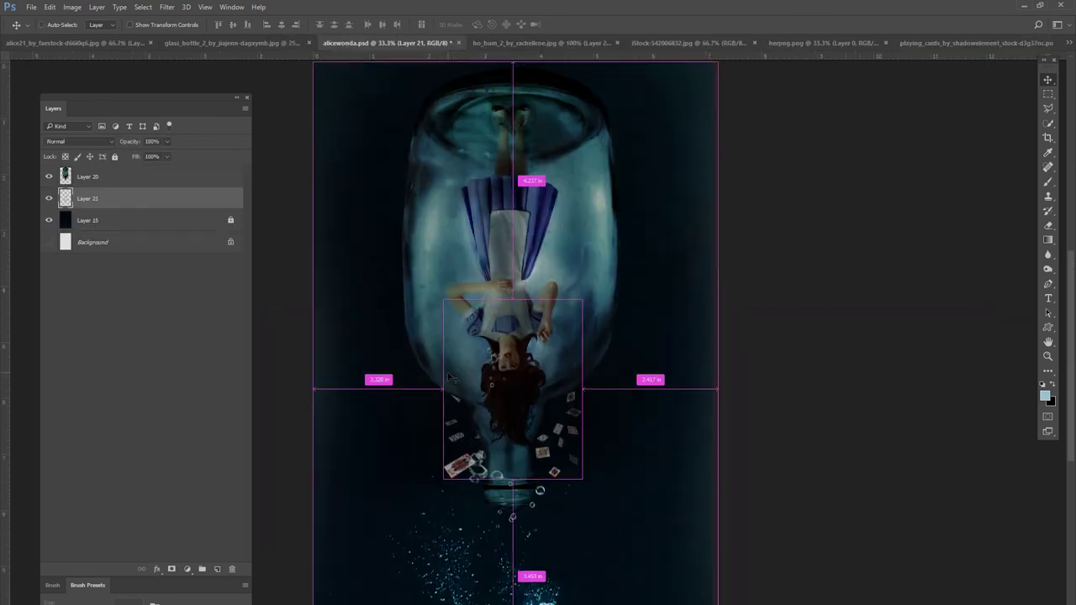
{"action": "key", "text": "ctrl+t"}
{"action": "left_click_drag", "start_coordinate": [582, 300], "coordinate": [689, 167]}
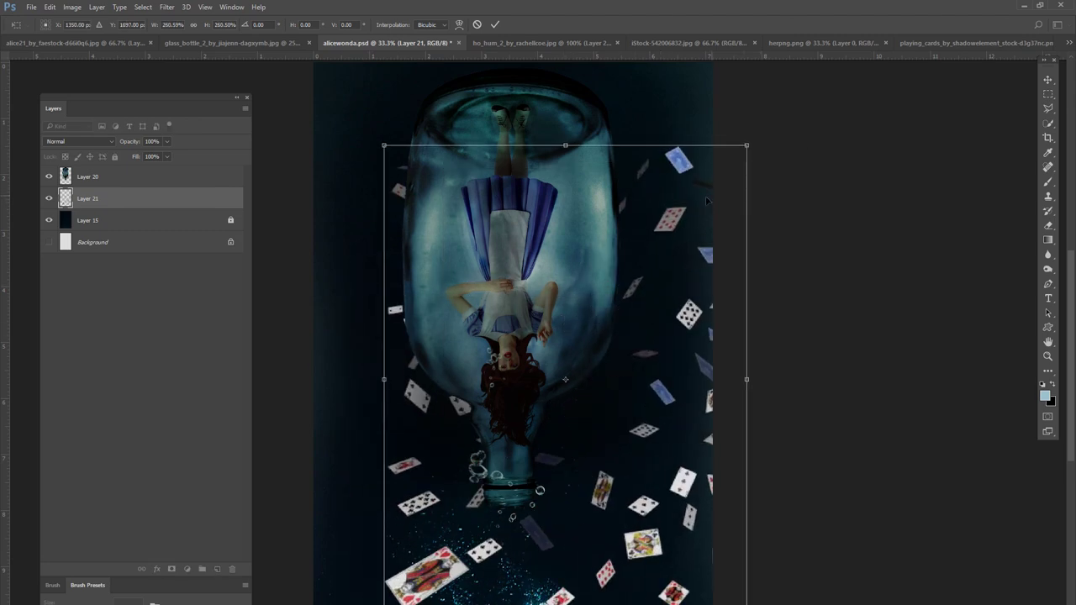
{"action": "left_click_drag", "start_coordinate": [469, 332], "coordinate": [455, 304]}
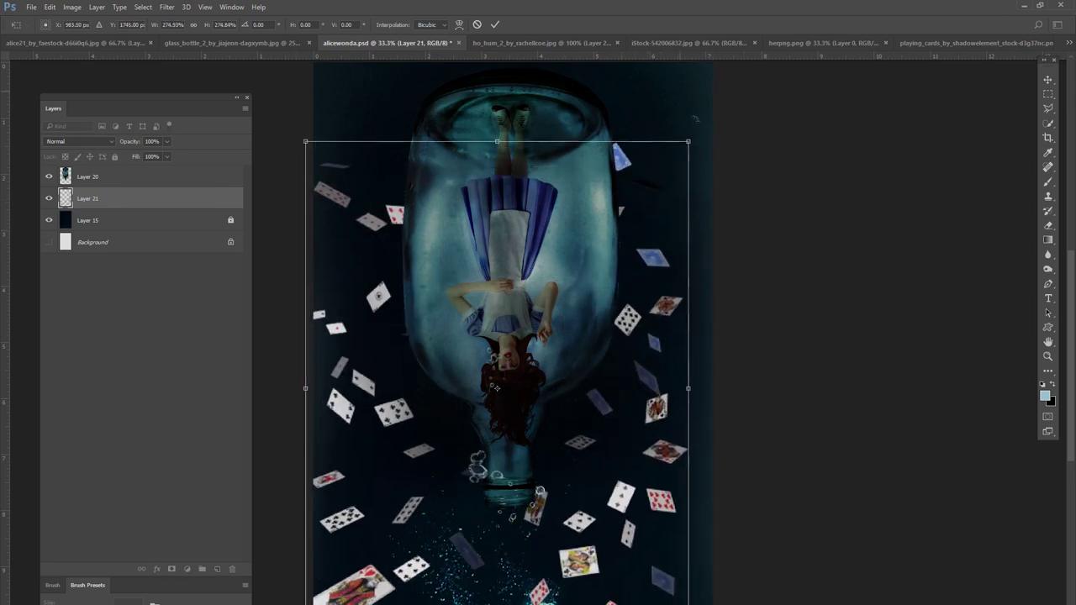
{"action": "key", "text": "Return"}
{"action": "scroll", "coordinate": [758, 360], "scroll_direction": "down", "scroll_amount": 1}
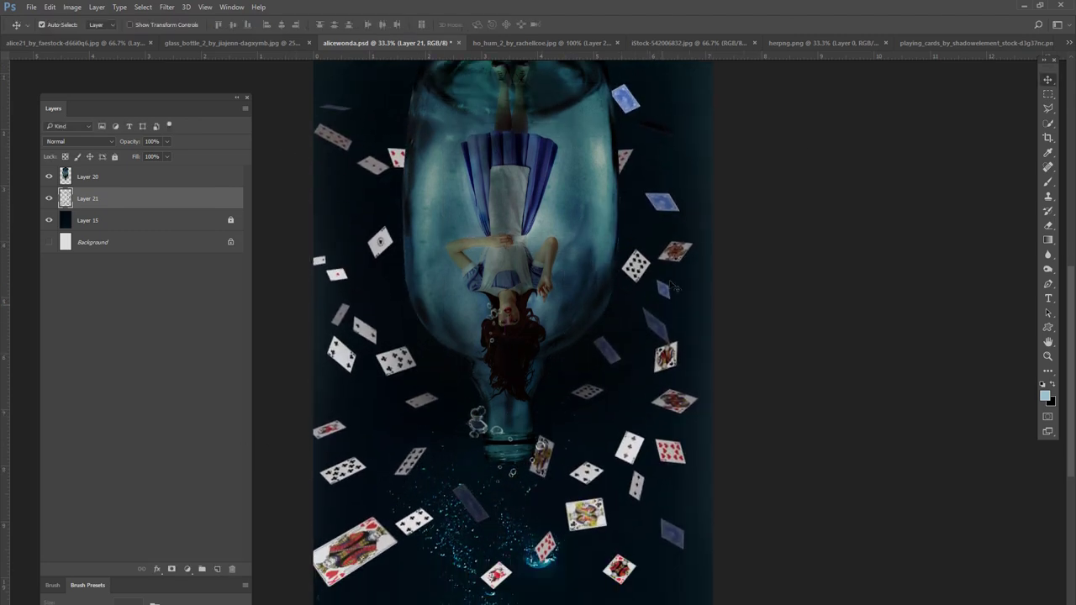
{"action": "scroll", "coordinate": [758, 360], "scroll_direction": "down", "scroll_amount": 1}
{"action": "key", "text": "e"}
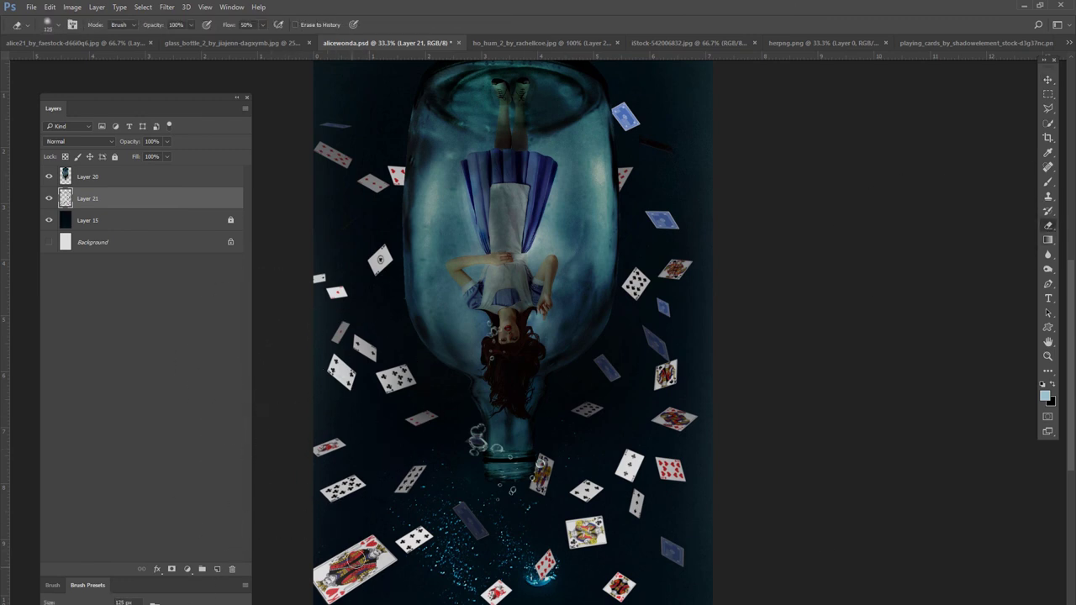
Step: Erase the queen, king, heart, clubs and small blue cards on the left, bottom and right
{"action": "mouse_move", "coordinate": [369, 554]}
{"action": "left_mouse_down"}
{"action": "mouse_move", "coordinate": [363, 580]}
{"action": "mouse_move", "coordinate": [313, 569]}
{"action": "left_mouse_up"}
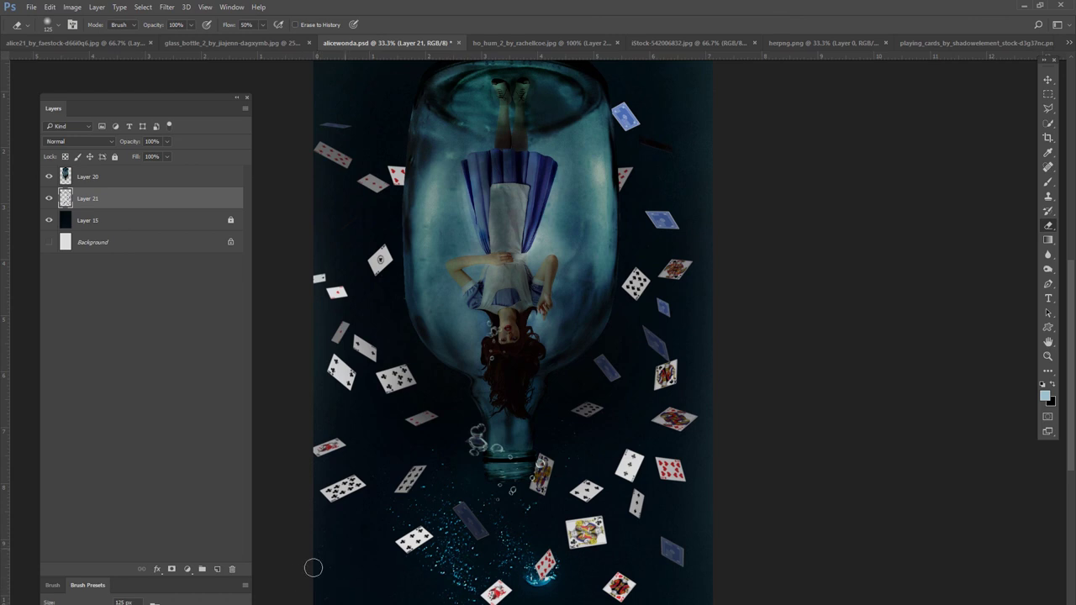
{"action": "mouse_move", "coordinate": [541, 462]}
{"action": "left_mouse_down"}
{"action": "mouse_move", "coordinate": [538, 492]}
{"action": "mouse_move", "coordinate": [544, 456]}
{"action": "left_mouse_up"}
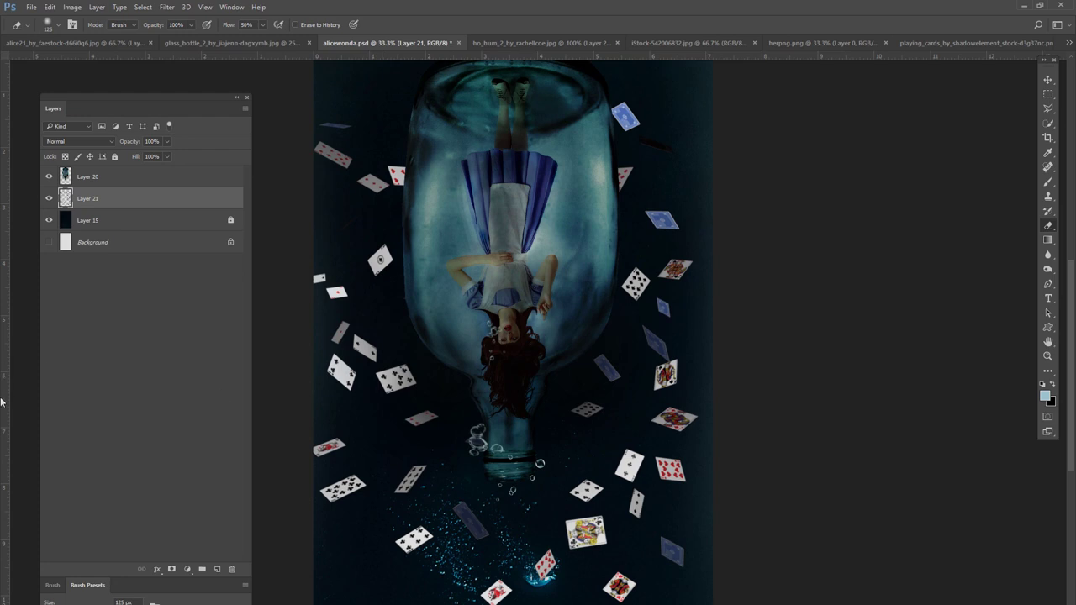
{"action": "left_click_drag", "start_coordinate": [313, 148], "coordinate": [310, 145]}
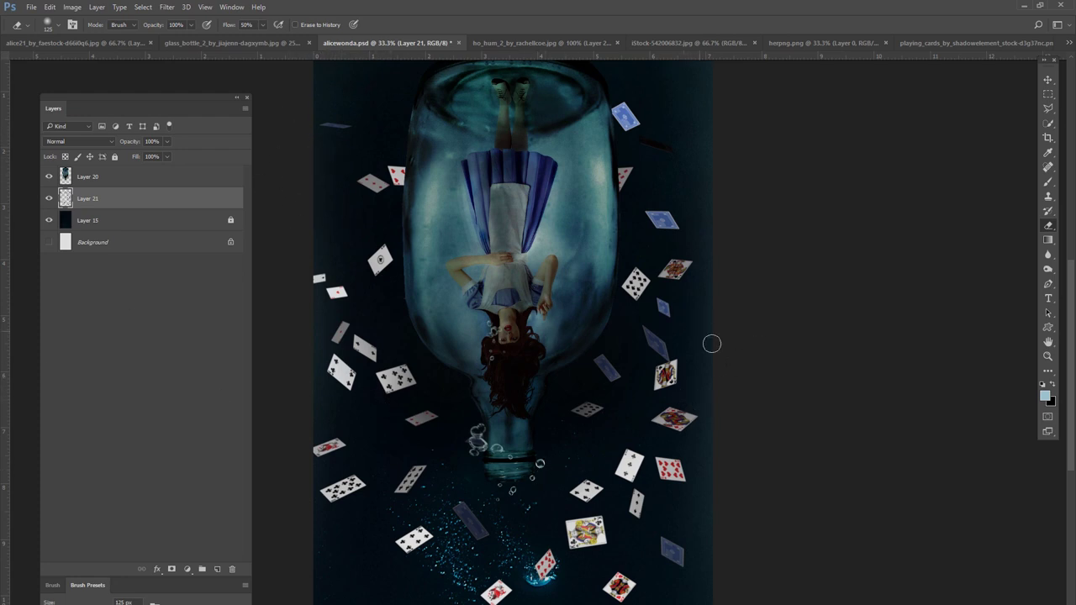
{"action": "mouse_move", "coordinate": [683, 372]}
{"action": "left_mouse_down"}
{"action": "mouse_move", "coordinate": [665, 383]}
{"action": "mouse_move", "coordinate": [651, 339]}
{"action": "left_mouse_up"}
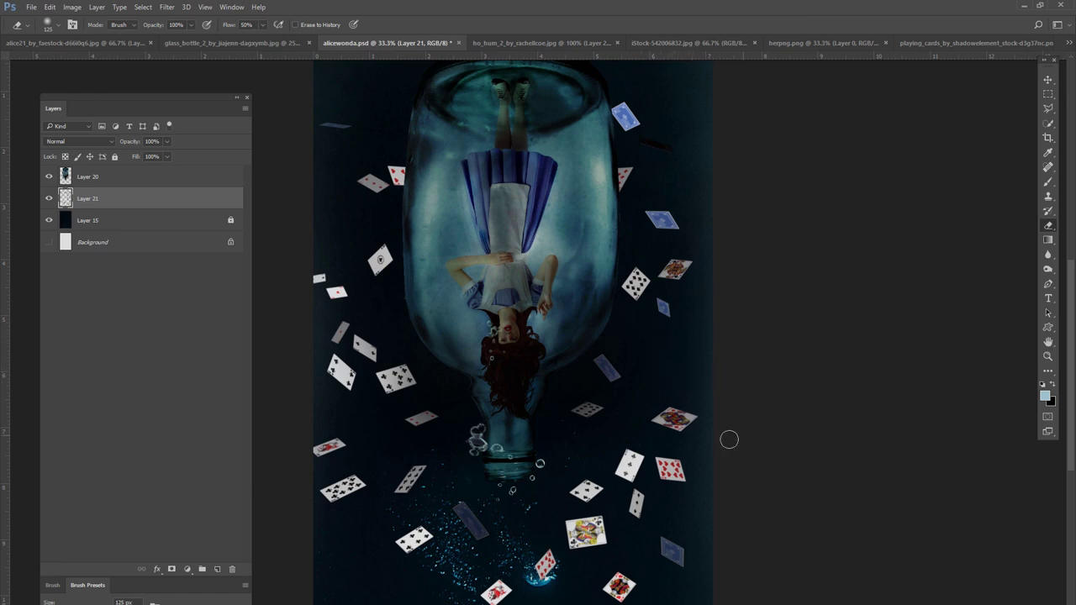
{"action": "mouse_move", "coordinate": [502, 530]}
{"action": "left_mouse_down"}
{"action": "mouse_move", "coordinate": [541, 566]}
{"action": "mouse_move", "coordinate": [496, 594]}
{"action": "left_mouse_up"}
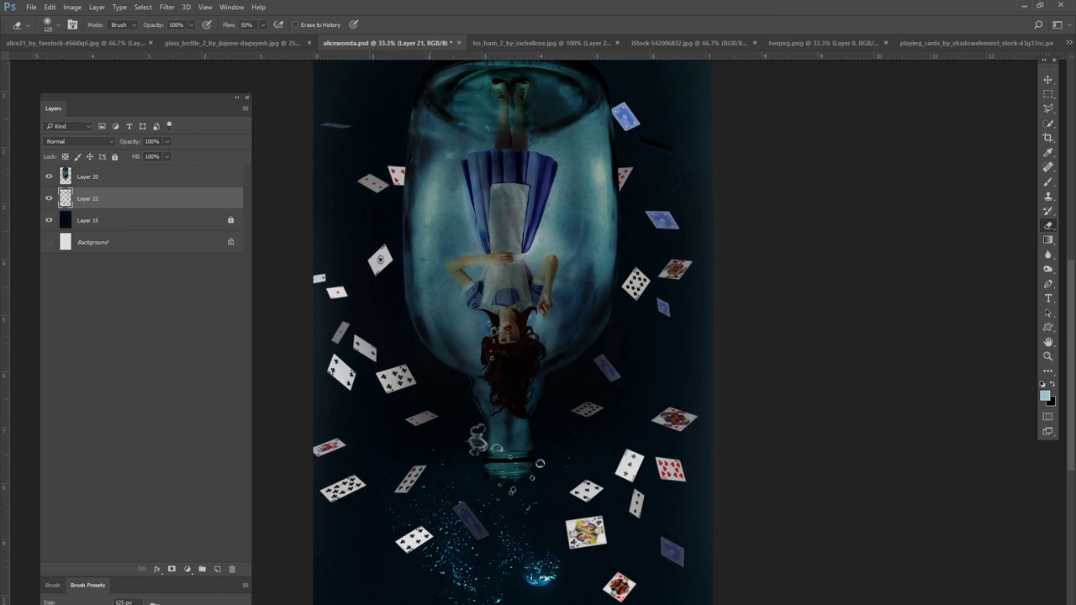
{"action": "left_click_drag", "start_coordinate": [377, 344], "coordinate": [370, 338]}
{"action": "mouse_move", "coordinate": [320, 278]}
{"action": "left_mouse_down"}
{"action": "mouse_move", "coordinate": [308, 274]}
{"action": "mouse_move", "coordinate": [323, 278]}
{"action": "left_mouse_up"}
{"action": "left_click_drag", "start_coordinate": [313, 356], "coordinate": [346, 372]}
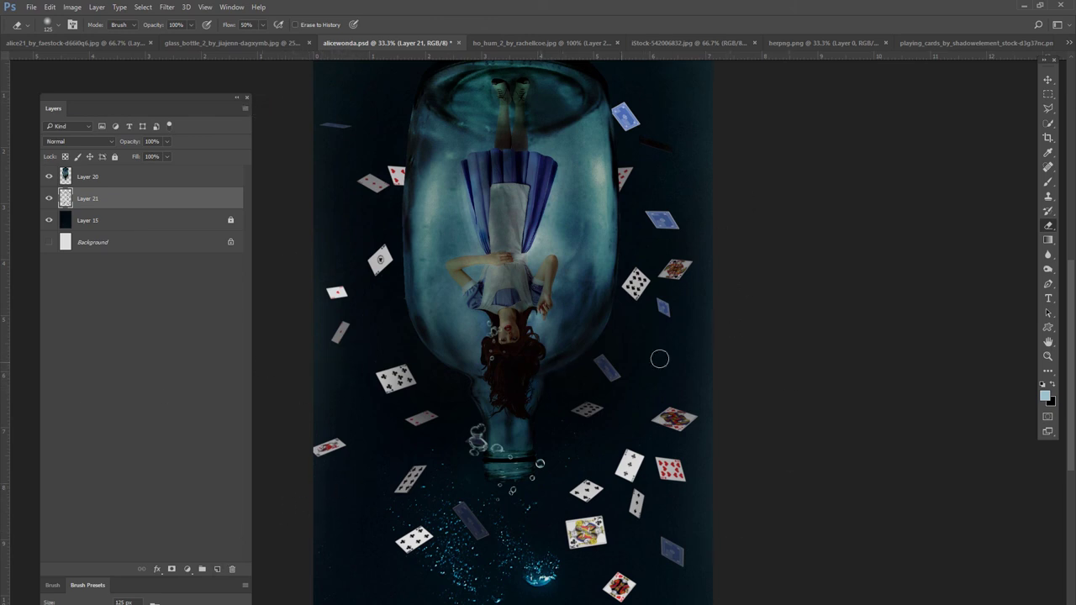
{"action": "left_click", "coordinate": [664, 308]}
Step: Erase the remaining stray clubs, queen, blue and small cards, including one near the top
{"action": "left_click_drag", "start_coordinate": [629, 302], "coordinate": [643, 296]}
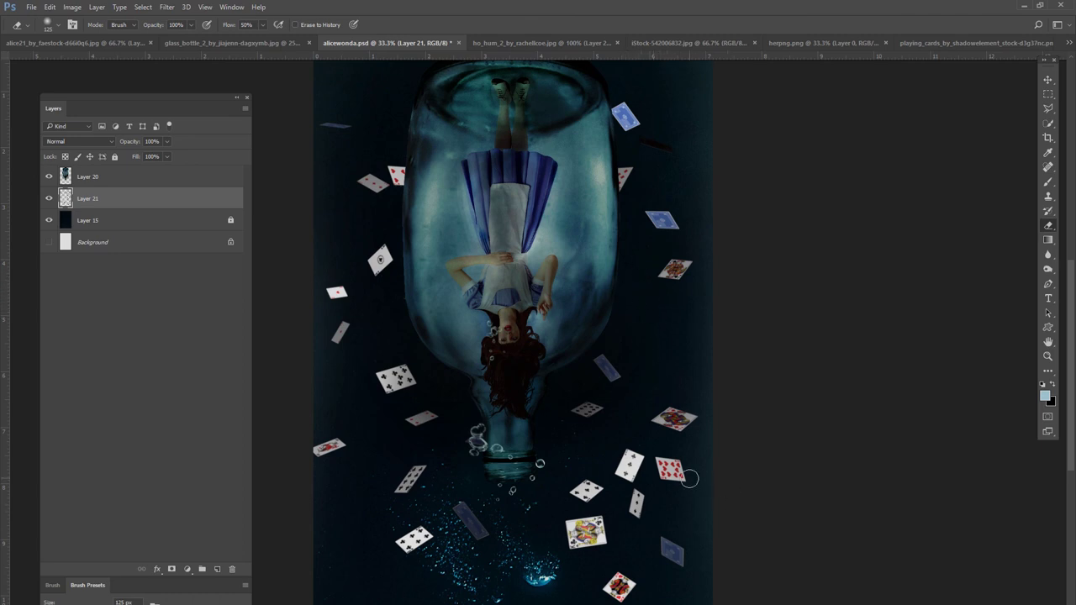
{"action": "left_click_drag", "start_coordinate": [636, 459], "coordinate": [623, 474]}
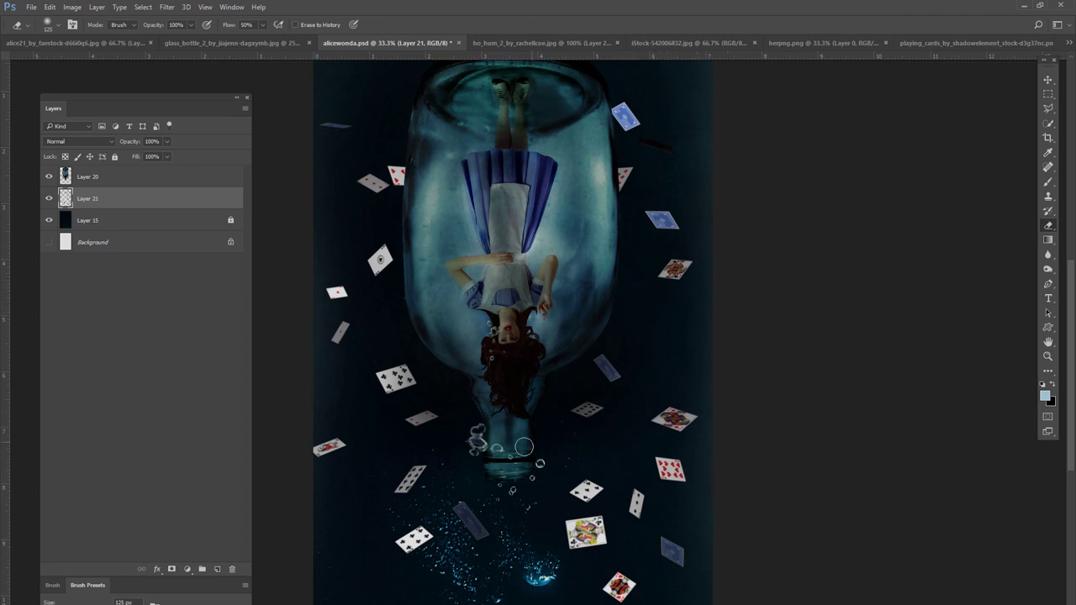
{"action": "left_click_drag", "start_coordinate": [575, 556], "coordinate": [589, 521]}
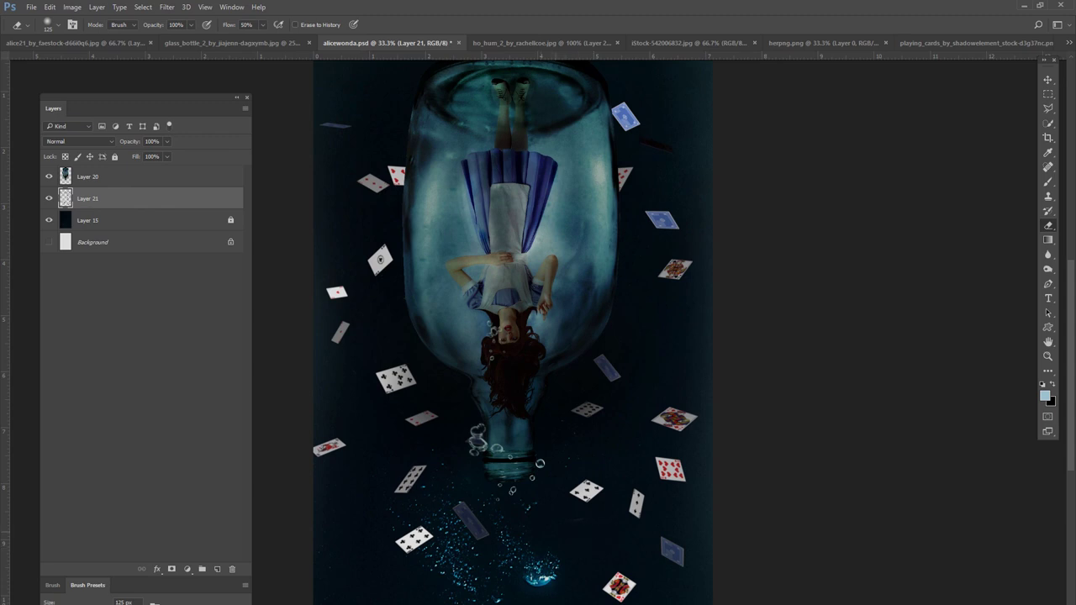
{"action": "left_click_drag", "start_coordinate": [636, 493], "coordinate": [637, 515]}
{"action": "left_click_drag", "start_coordinate": [341, 189], "coordinate": [374, 184]}
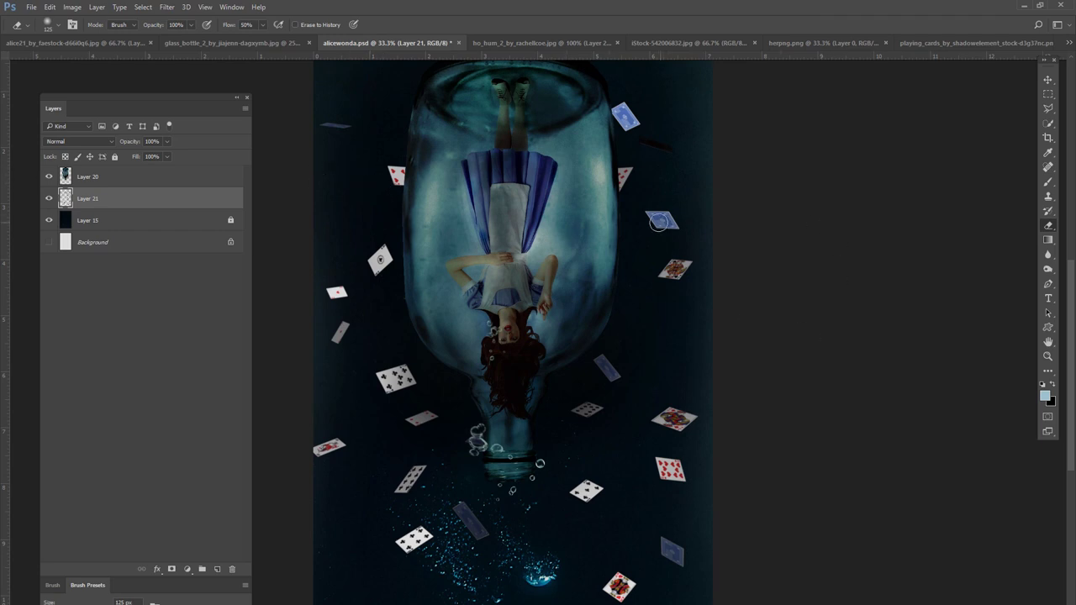
{"action": "left_click_drag", "start_coordinate": [660, 222], "coordinate": [645, 217]}
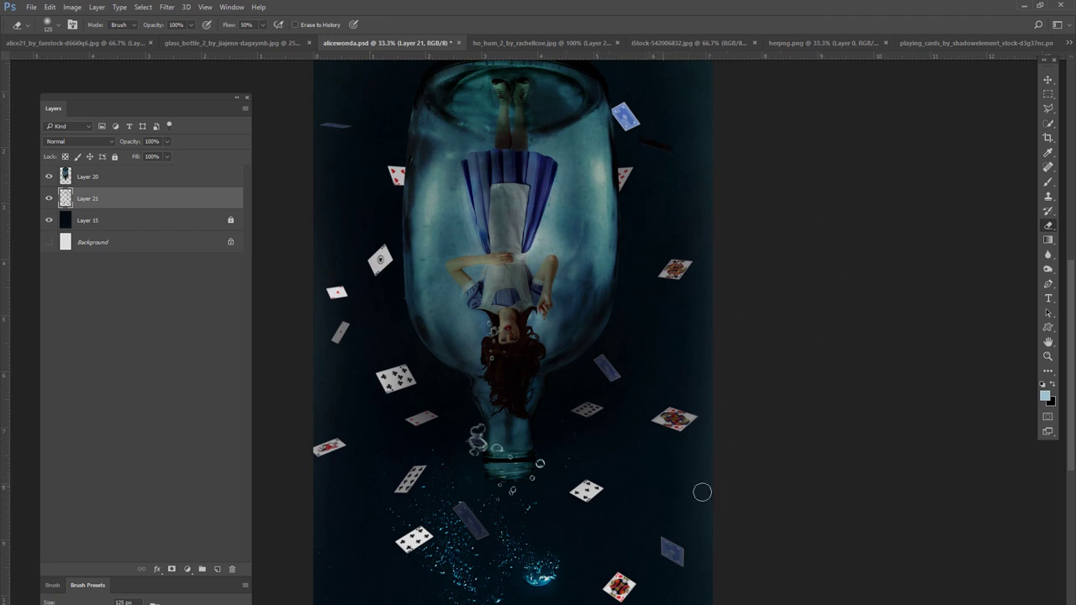
{"action": "left_click_drag", "start_coordinate": [486, 528], "coordinate": [461, 515]}
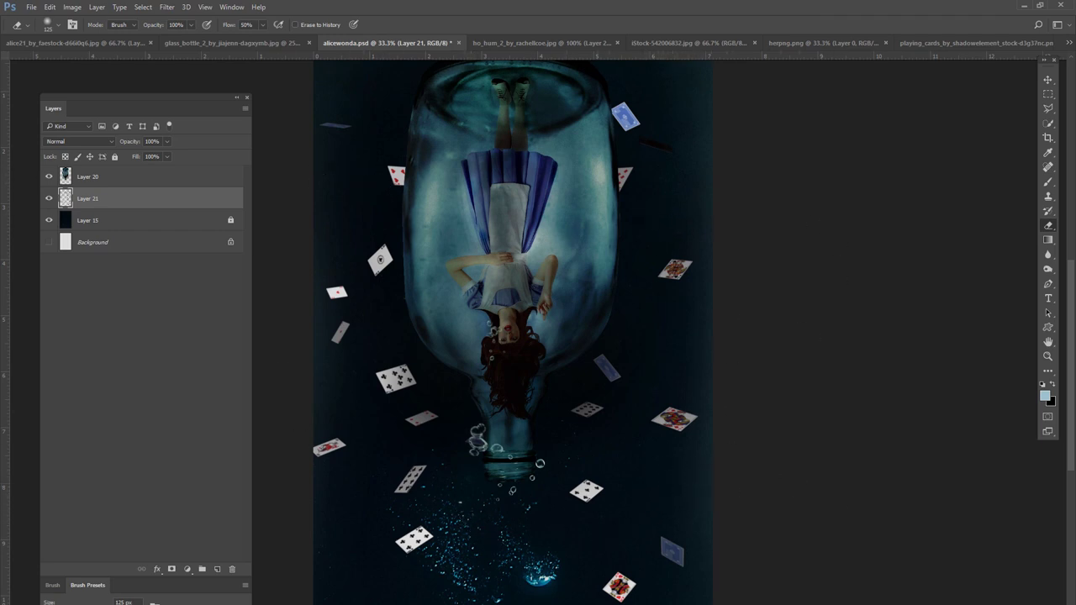
{"action": "left_click_drag", "start_coordinate": [592, 410], "coordinate": [577, 413]}
{"action": "left_click_drag", "start_coordinate": [420, 413], "coordinate": [423, 418]}
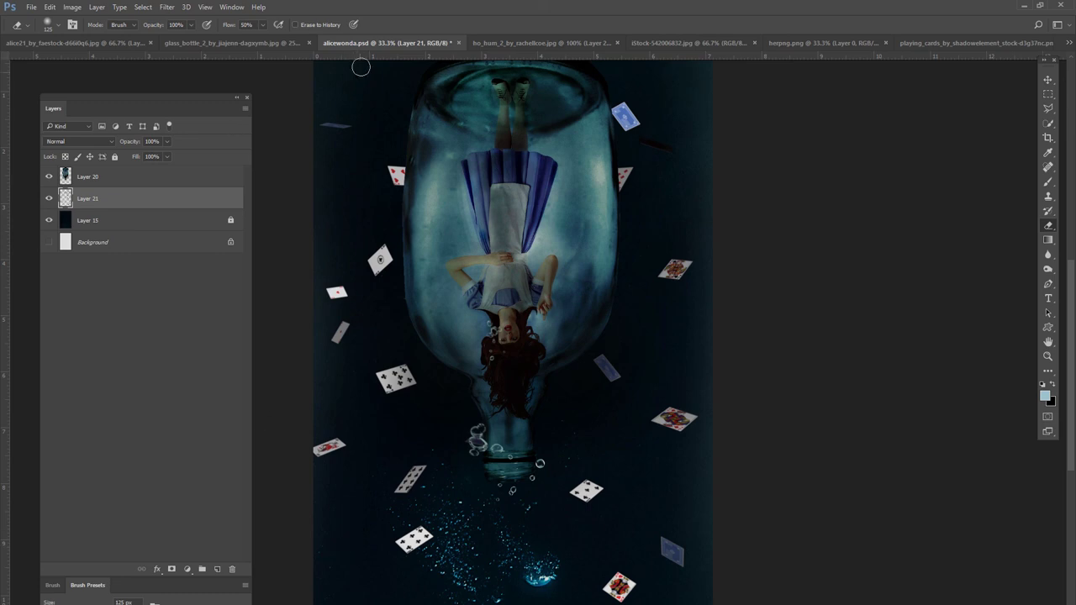
{"action": "mouse_move", "coordinate": [648, 107]}
{"action": "left_mouse_down"}
{"action": "mouse_move", "coordinate": [618, 116]}
{"action": "mouse_move", "coordinate": [620, 106]}
{"action": "left_mouse_up"}
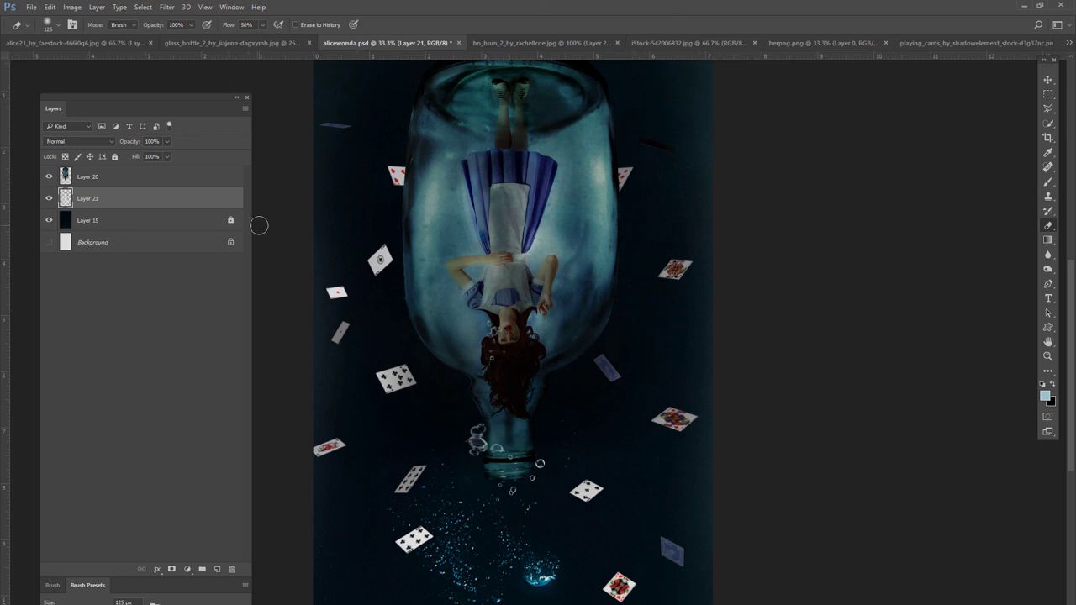
Step: Blur the playing cards slightly with a Gaussian Blur of about 3 pixels
{"action": "left_click", "coordinate": [166, 7]}
{"action": "left_click", "coordinate": [122, 176]}
{"action": "left_click_drag", "start_coordinate": [809, 312], "coordinate": [723, 311]}
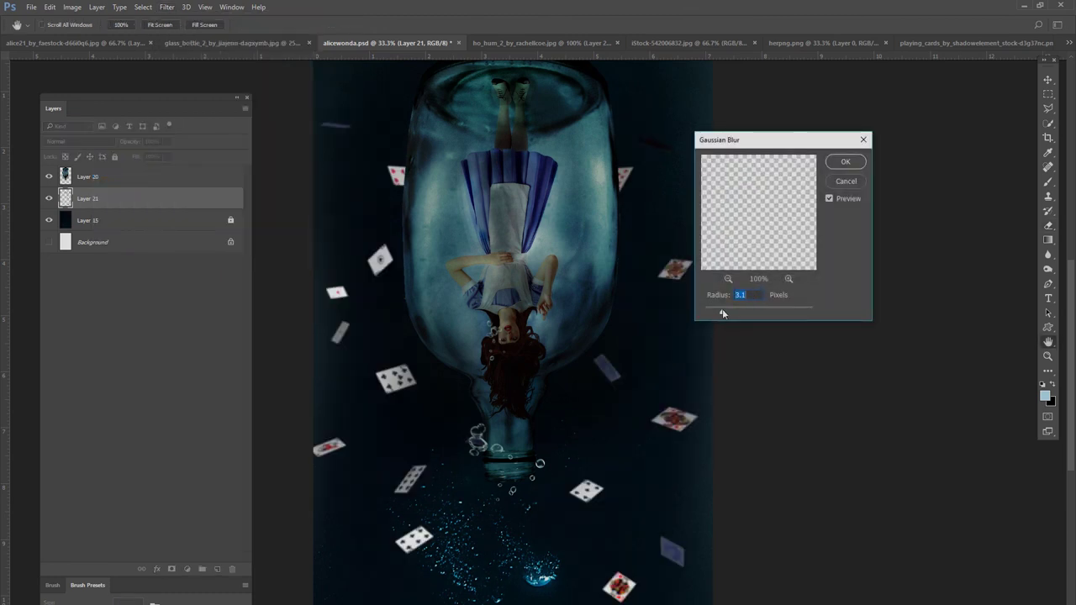
{"action": "left_click", "coordinate": [845, 161]}
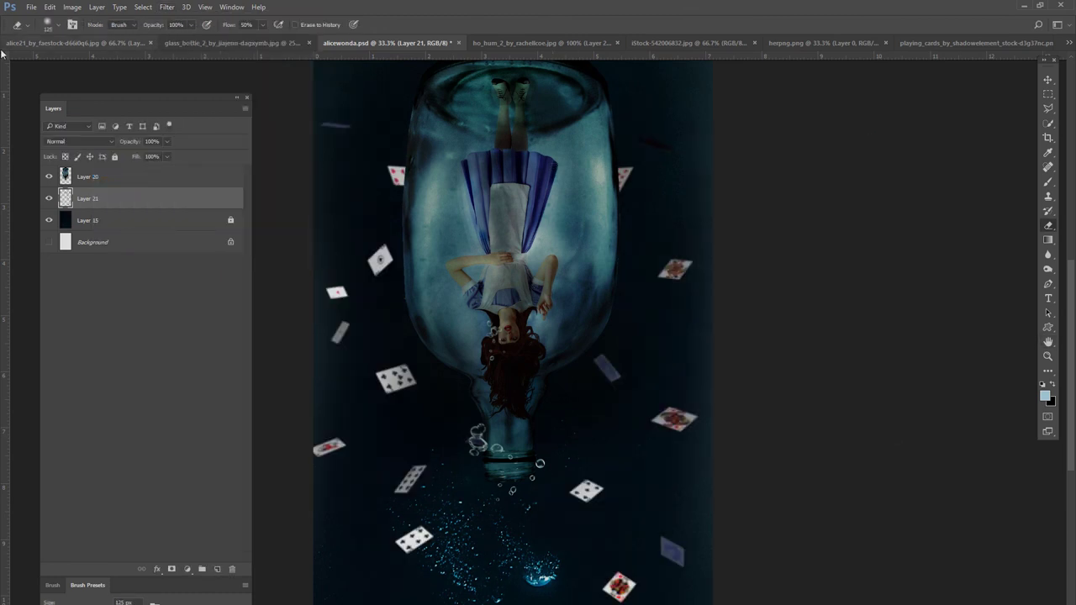
Step: Add a Photo Filter using Cooling Filter (82), clipped to the cards layer only
{"action": "left_click", "coordinate": [97, 7]}
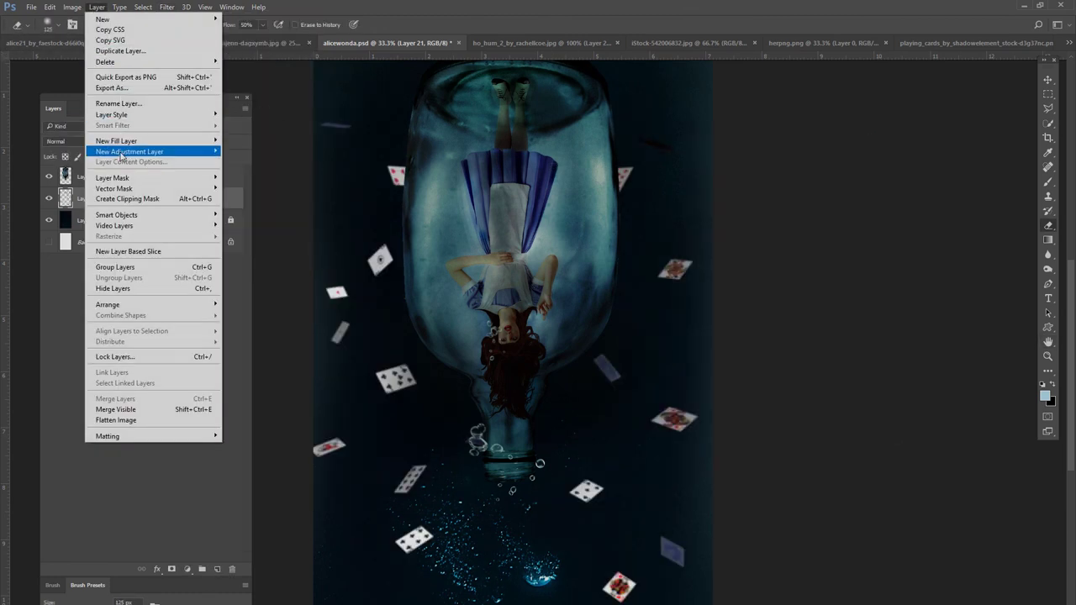
{"action": "mouse_move", "coordinate": [130, 152]}
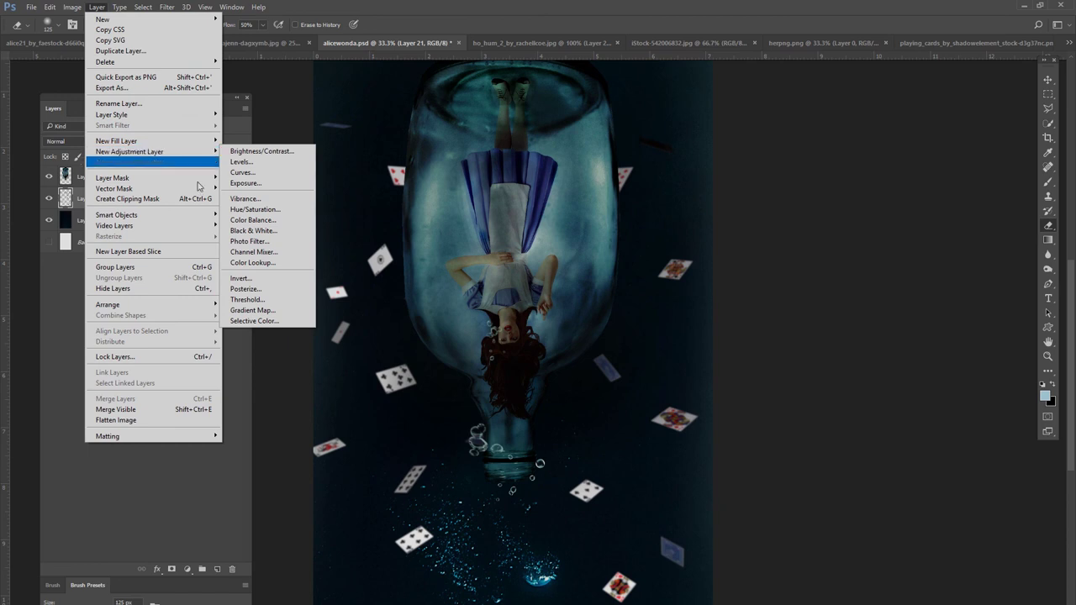
{"action": "left_click", "coordinate": [249, 241]}
{"action": "key", "text": "Return"}
{"action": "left_click", "coordinate": [933, 156]}
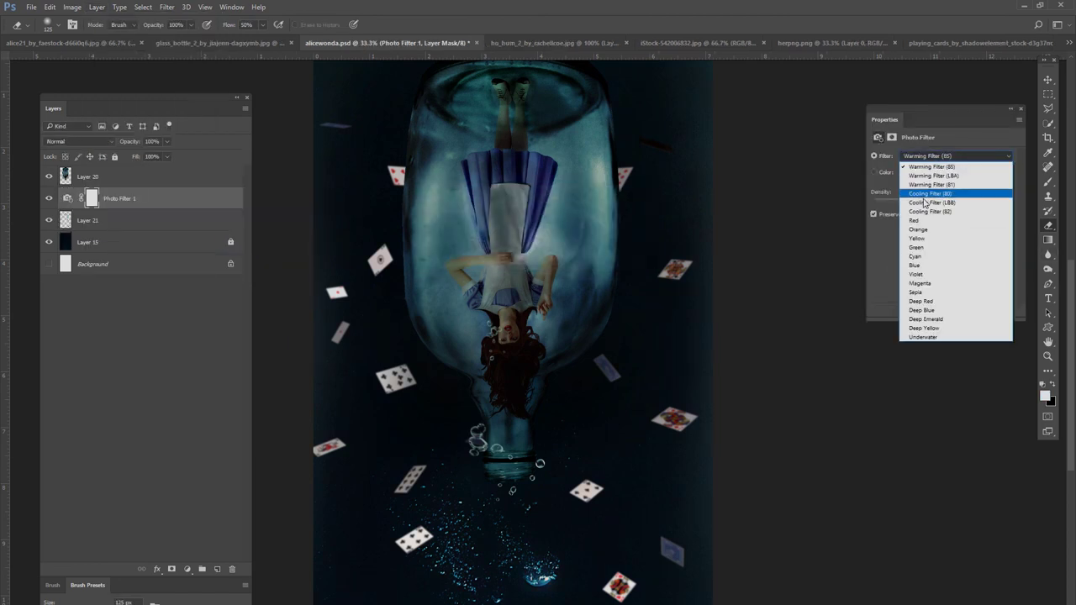
{"action": "left_click", "coordinate": [915, 208]}
{"action": "left_click", "coordinate": [939, 310]}
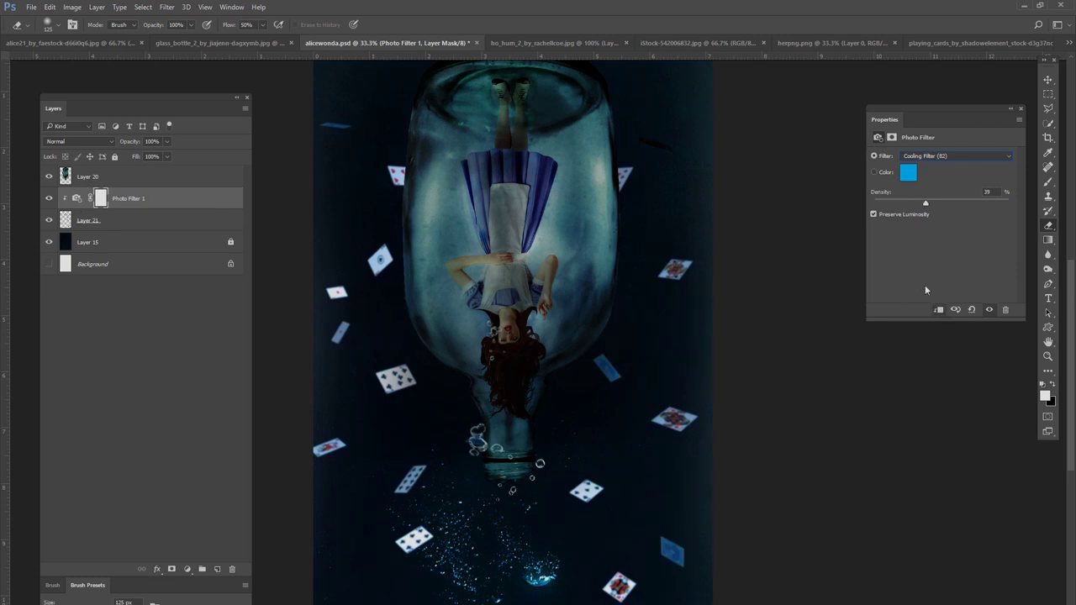
{"action": "left_click", "coordinate": [1021, 110]}
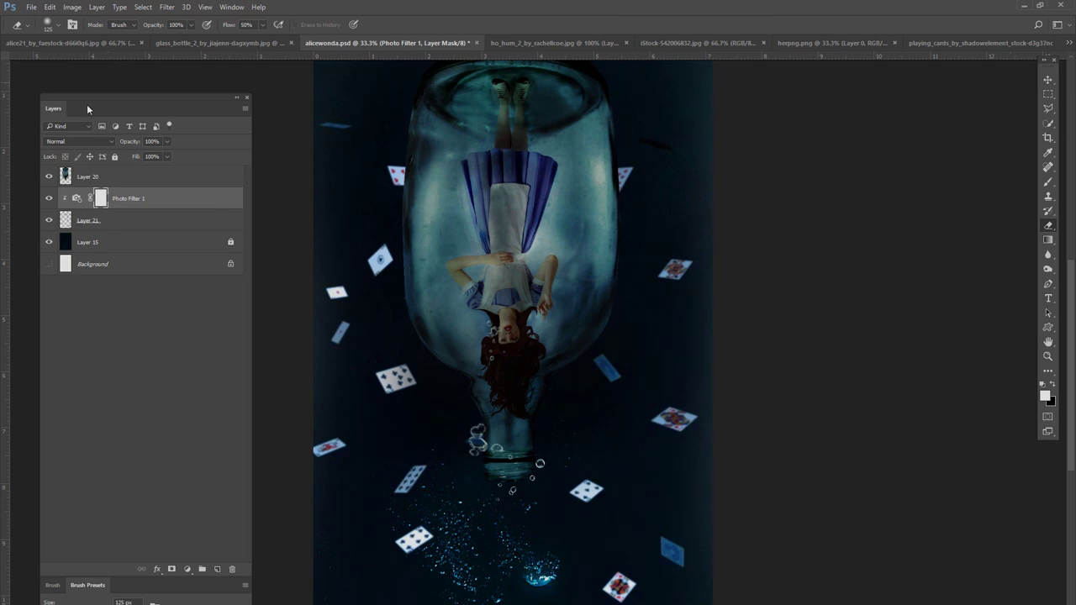
{"action": "key", "text": "alt+bracketleft"}
Step: Fade the cards layer to 46% opacity and reselect the girl-in-bottle layer
{"action": "left_click_drag", "start_coordinate": [166, 157], "coordinate": [139, 156]}
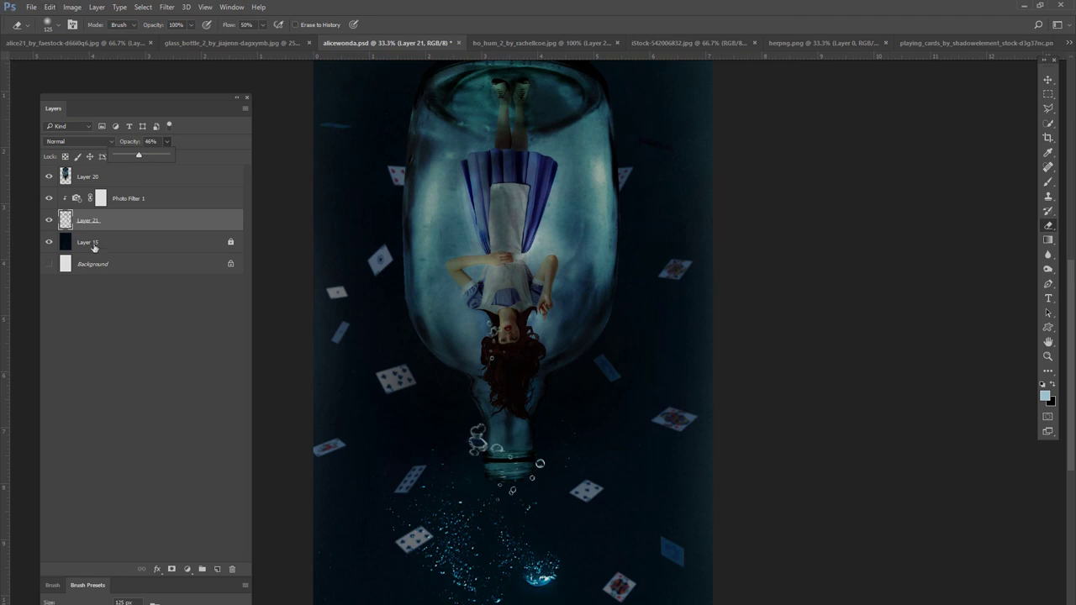
{"action": "left_click", "coordinate": [87, 177]}
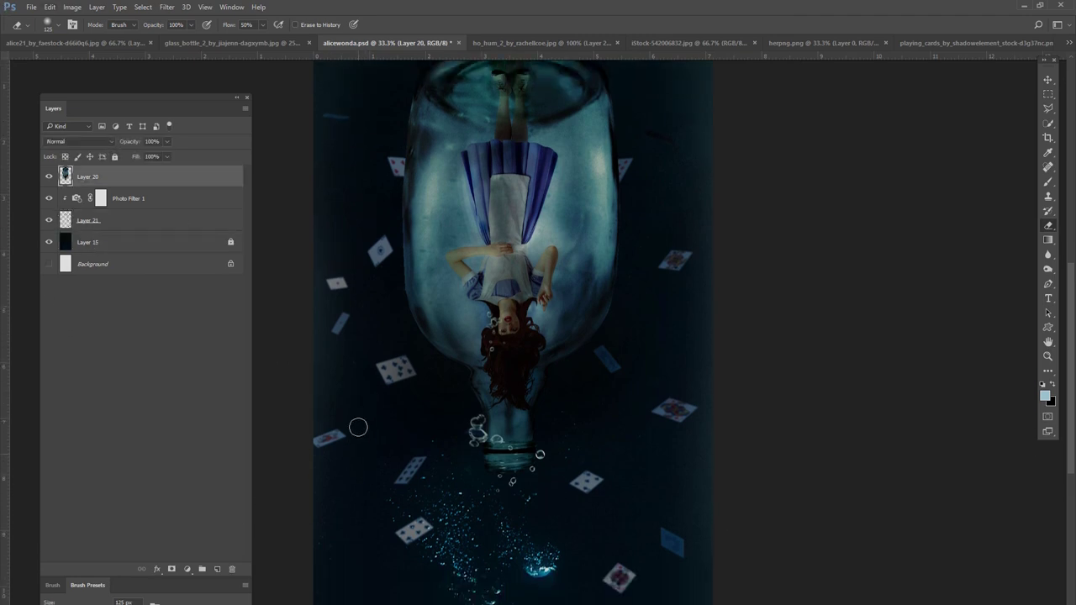
{"action": "scroll", "coordinate": [358, 428], "scroll_direction": "up", "scroll_amount": 2}
{"action": "left_click", "coordinate": [93, 218]}
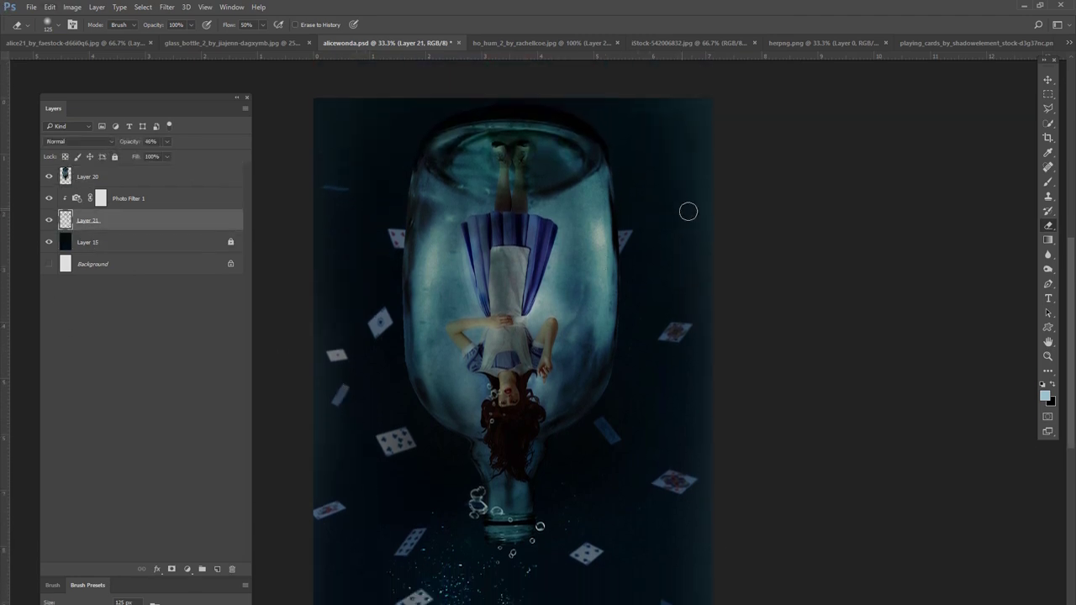
{"action": "scroll", "coordinate": [345, 547], "scroll_direction": "down", "scroll_amount": 5}
{"action": "scroll", "coordinate": [342, 549], "scroll_direction": "up", "scroll_amount": 3}
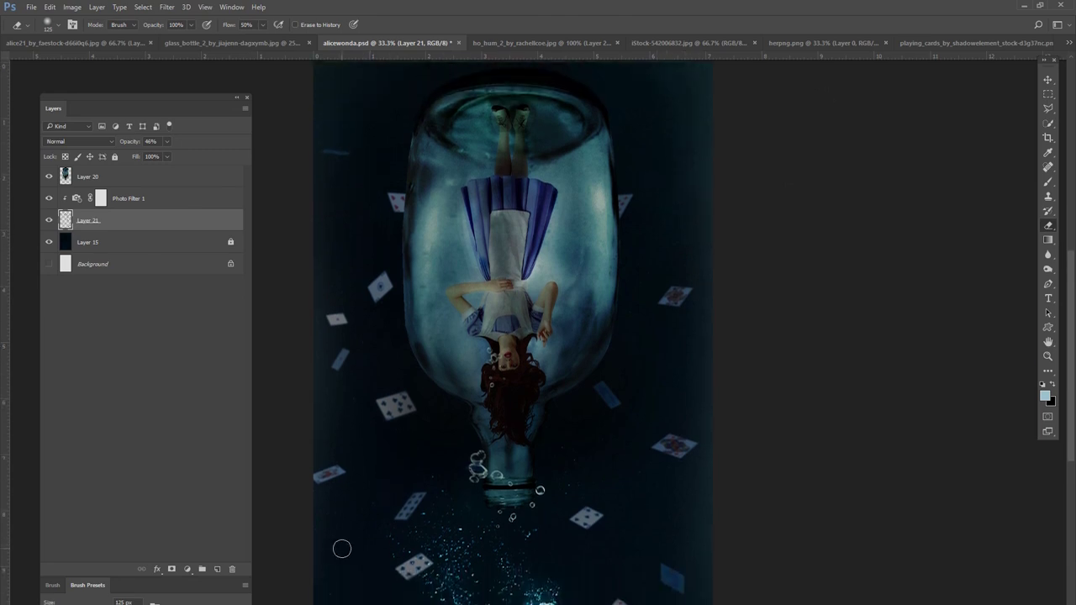
{"action": "scroll", "coordinate": [341, 549], "scroll_direction": "up", "scroll_amount": 2}
{"action": "left_click", "coordinate": [87, 177]}
{"action": "left_click", "coordinate": [96, 6]}
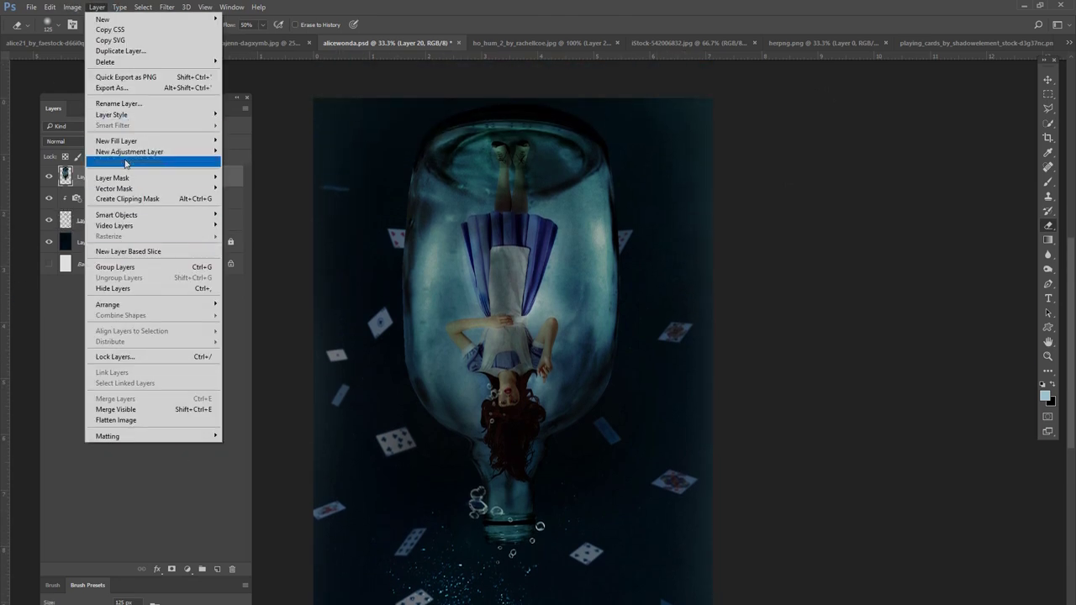
Step: Add a low-density Cooling Filter (LBB) Photo Filter clipped to the girl-in-bottle layer
{"action": "left_click", "coordinate": [261, 252]}
{"action": "left_click", "coordinate": [631, 211]}
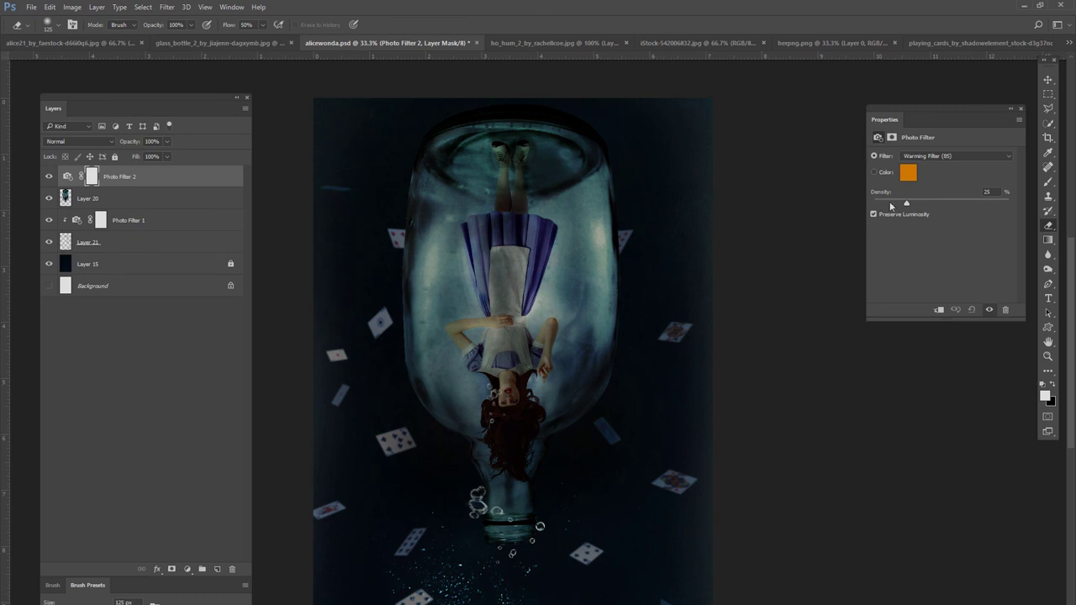
{"action": "left_click", "coordinate": [925, 155]}
{"action": "left_click", "coordinate": [918, 175]}
{"action": "left_click", "coordinate": [922, 156]}
{"action": "left_click", "coordinate": [911, 201]}
{"action": "left_click_drag", "start_coordinate": [938, 203], "coordinate": [894, 203]}
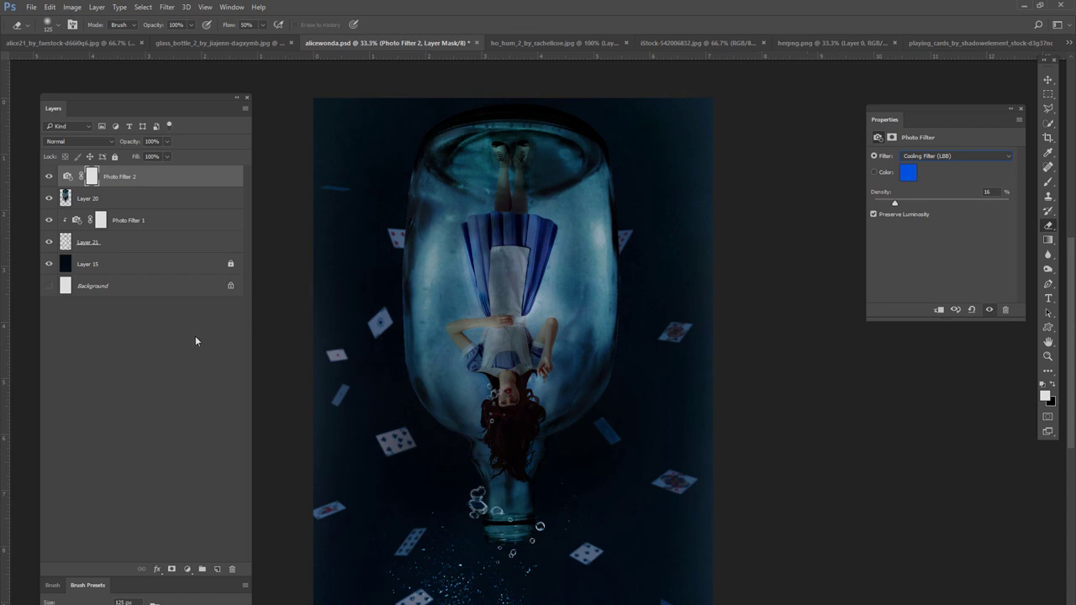
{"action": "left_click", "coordinate": [939, 310]}
{"action": "left_click", "coordinate": [873, 214]}
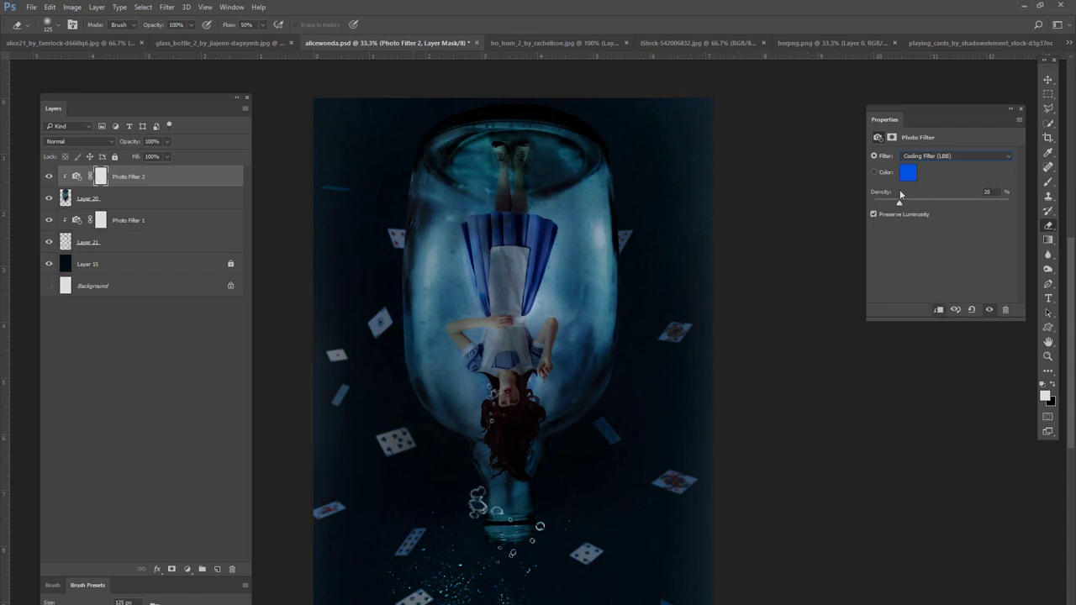
{"action": "left_click", "coordinate": [1021, 108]}
{"action": "scroll", "coordinate": [653, 474], "scroll_direction": "down", "scroll_amount": 2}
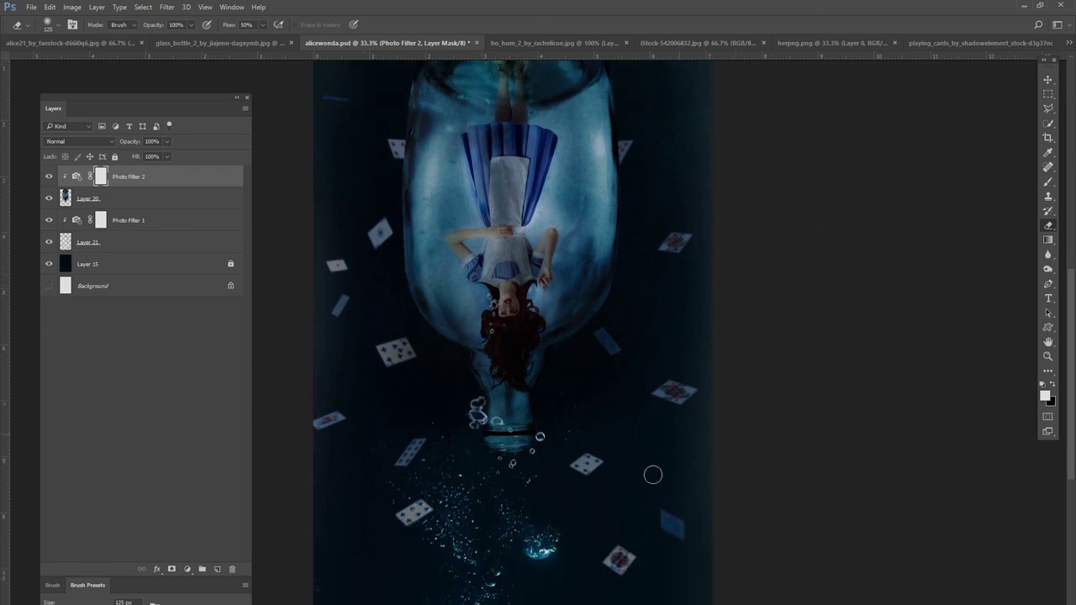
Step: Type the artist's name credit below the bottle in Helvetica Light 12 pt
{"action": "key", "text": "t"}
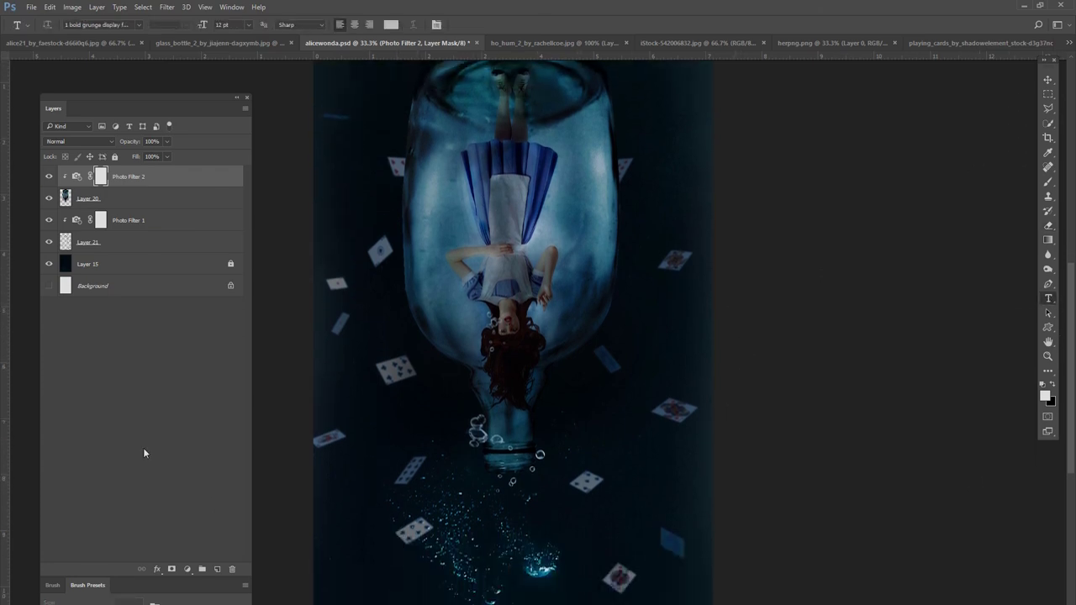
{"action": "left_click", "coordinate": [217, 569]}
{"action": "left_click", "coordinate": [504, 451]}
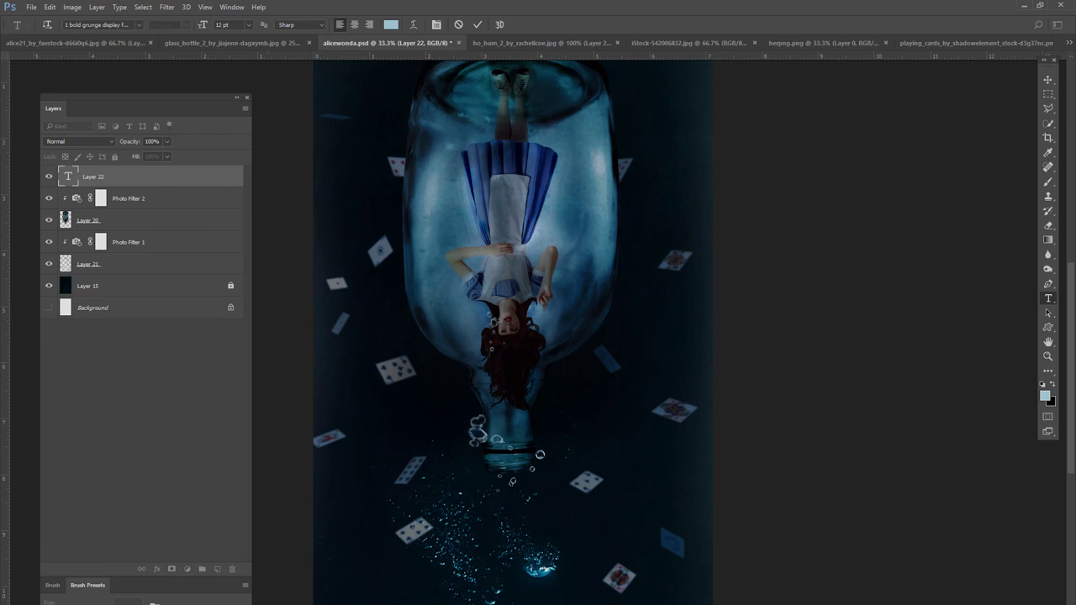
{"action": "left_click", "coordinate": [1048, 80]}
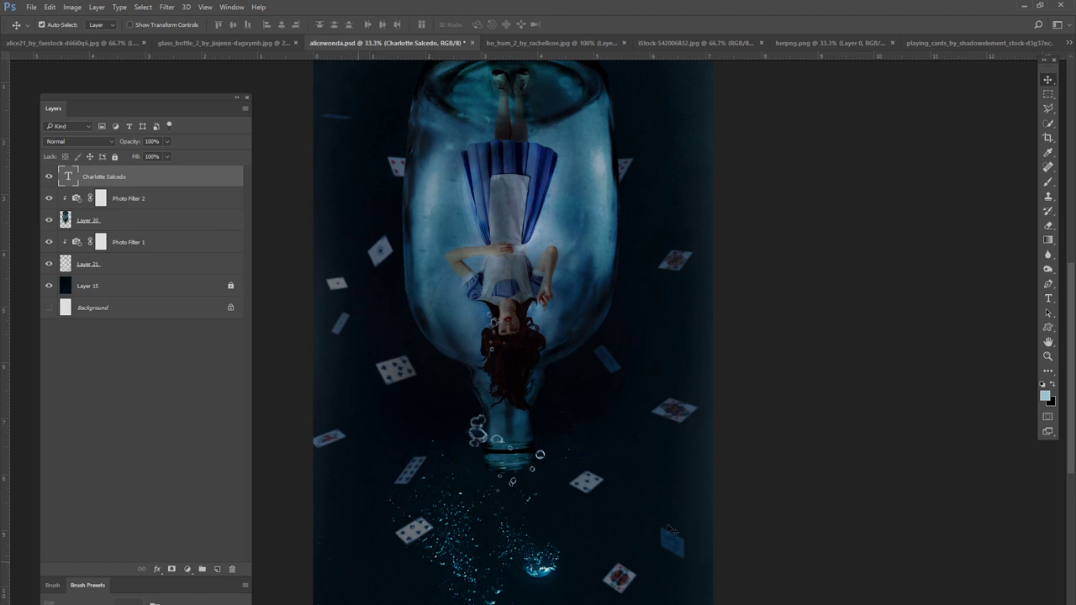
{"action": "left_click", "coordinate": [1047, 298]}
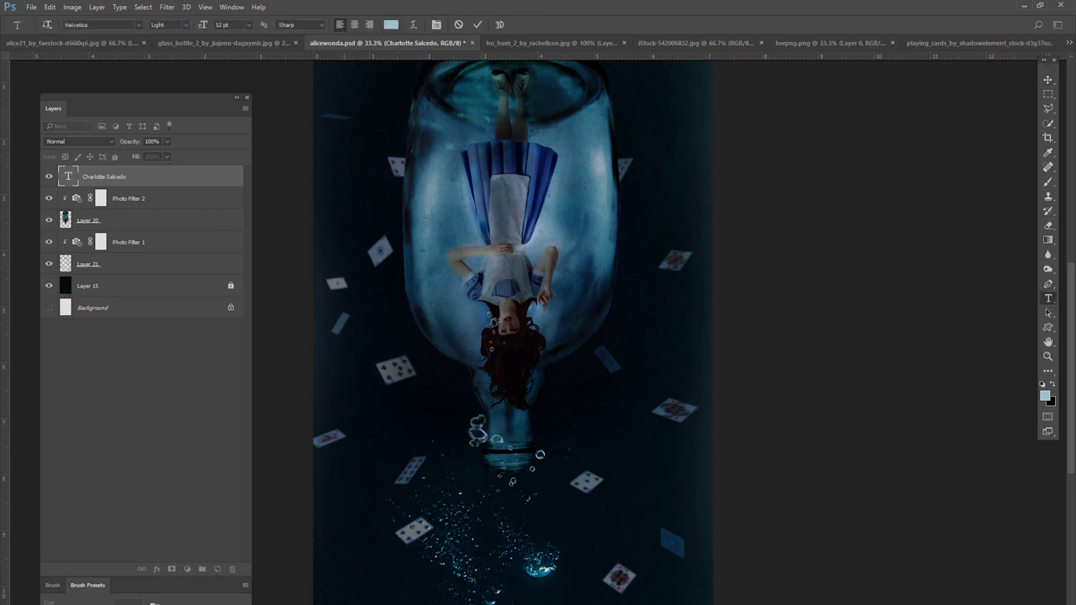